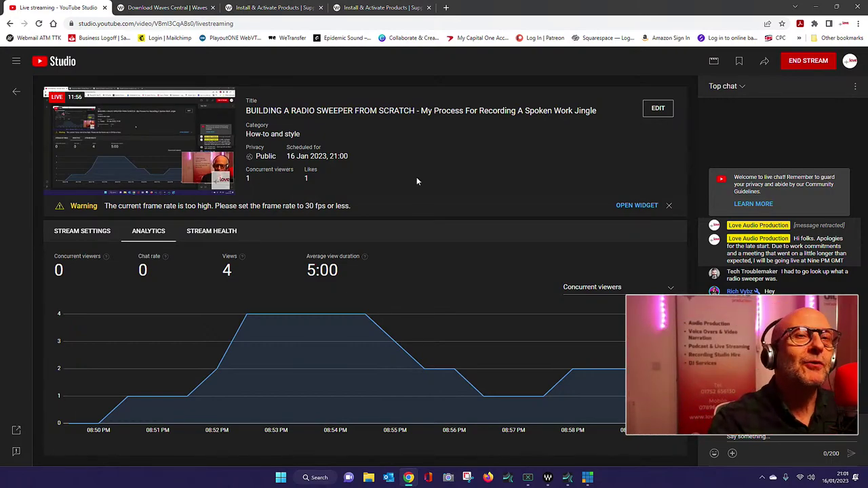
Switch to Waves Central, cancel the pending request to close other applications, and close Waves Central.
{"action": "left_click", "coordinate": [550, 478]}
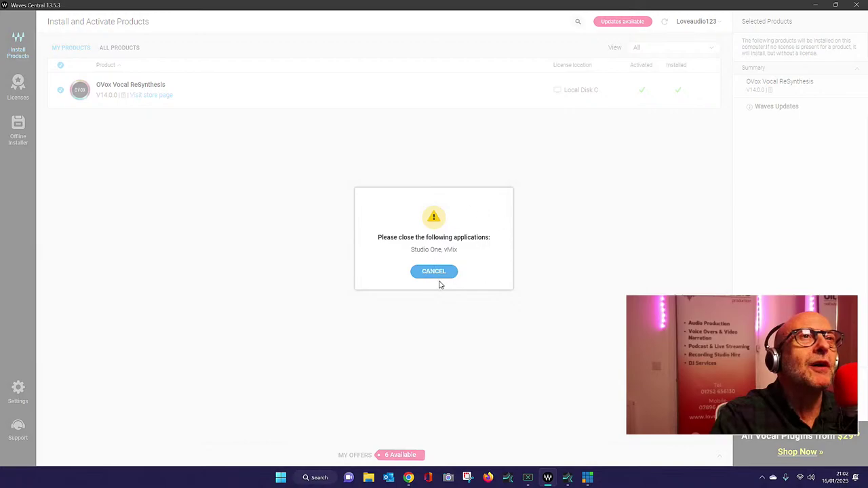
{"action": "left_click", "coordinate": [441, 273]}
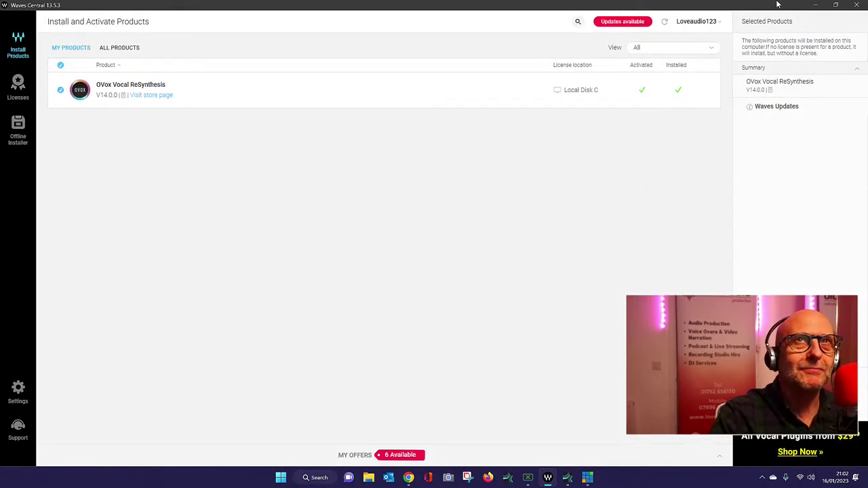
{"action": "left_click", "coordinate": [858, 5]}
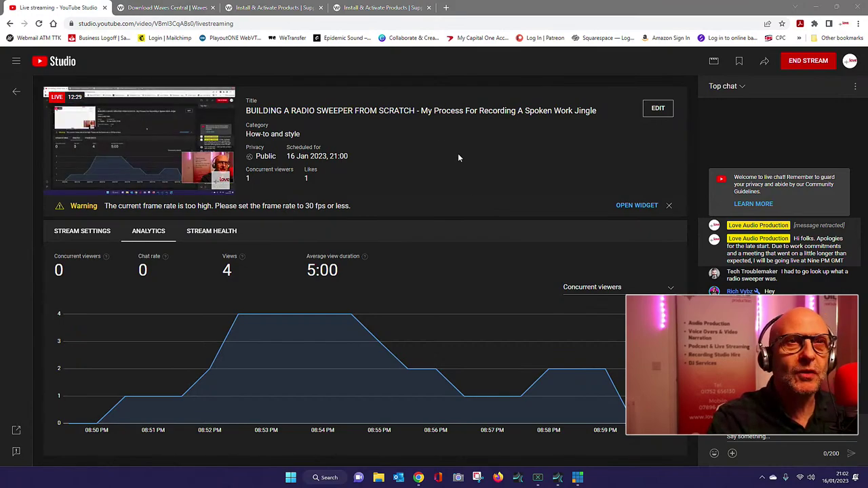
Switch to Studio One and open the OVox Stereo insert on the OVOX channel.
{"action": "left_click", "coordinate": [559, 480]}
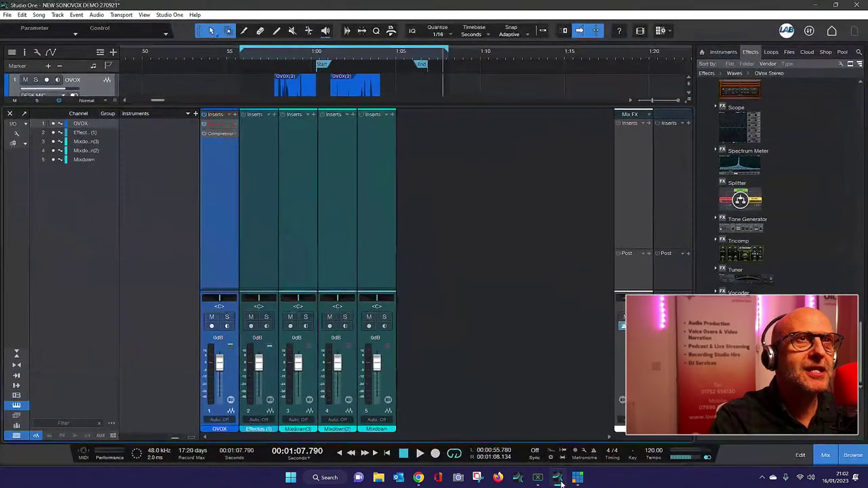
{"action": "left_click", "coordinate": [235, 127]}
{"action": "left_click", "coordinate": [240, 135]}
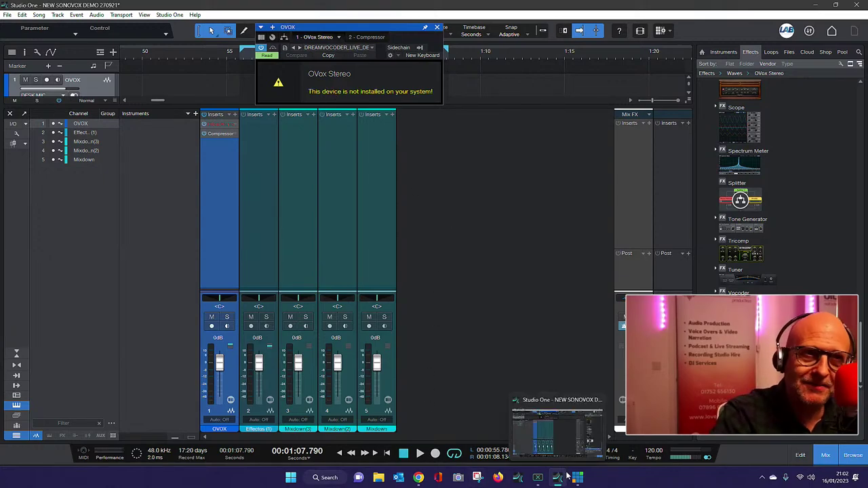
Launch the standalone OVox application and move its window over the mixer, below the OVox Stereo insert's warning.
{"action": "left_click", "coordinate": [291, 478]}
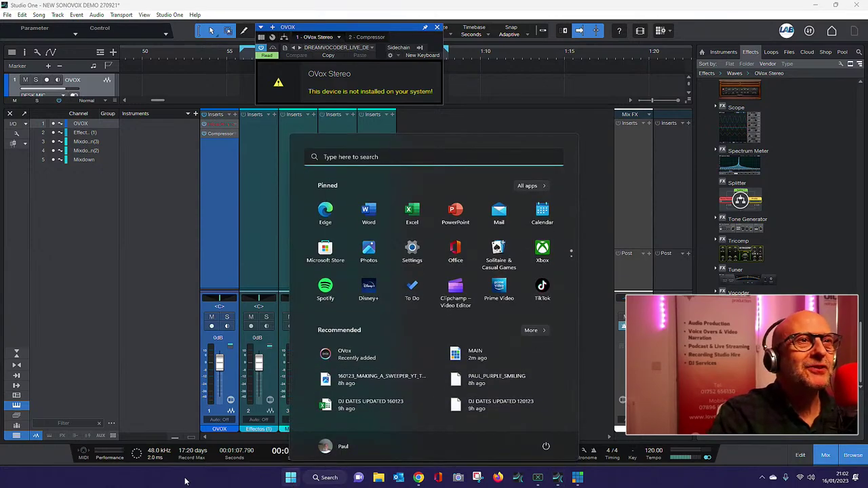
{"action": "left_click", "coordinate": [351, 358]}
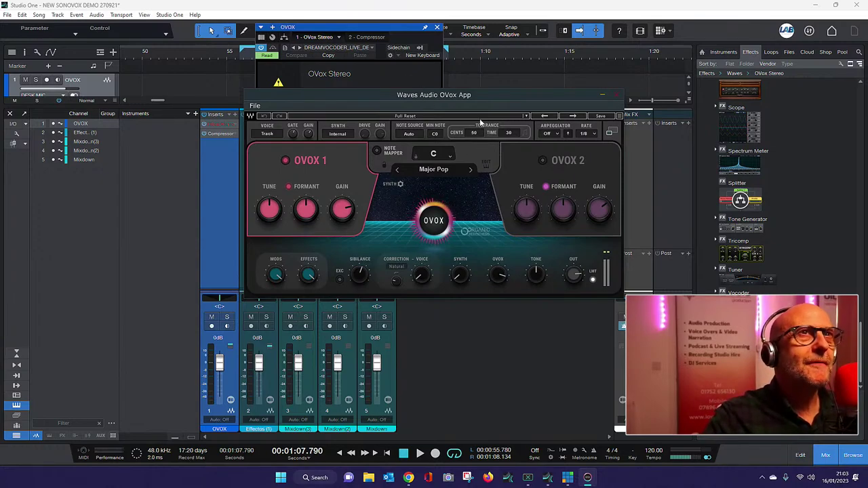
{"action": "left_click_drag", "start_coordinate": [491, 94], "coordinate": [394, 114]}
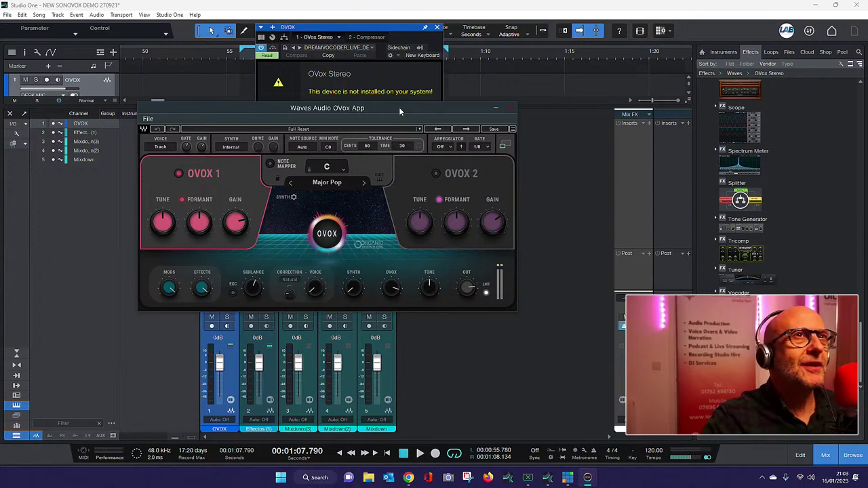
Display the OVox version information and move its box beside the OVox controls.
{"action": "left_click", "coordinate": [140, 129]}
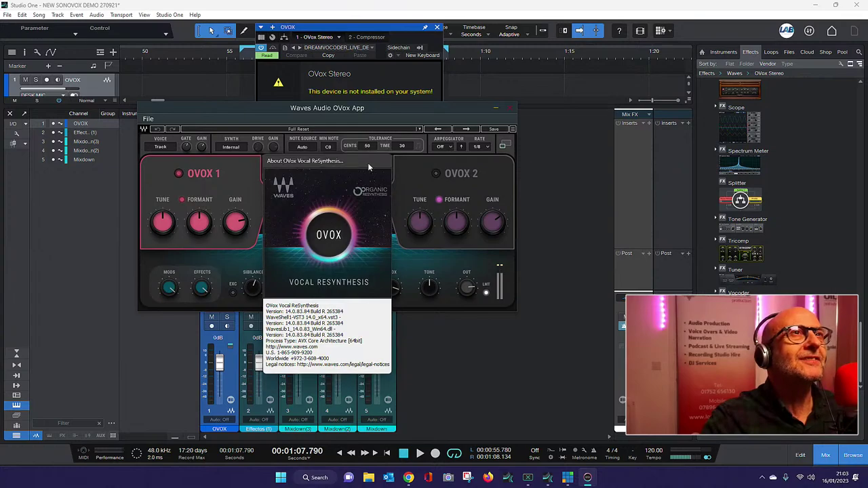
{"action": "left_click", "coordinate": [460, 347]}
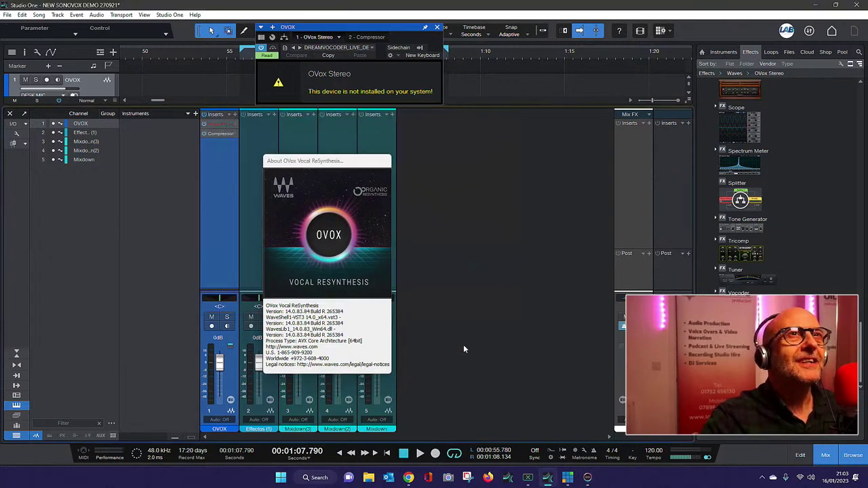
{"action": "left_click", "coordinate": [340, 165]}
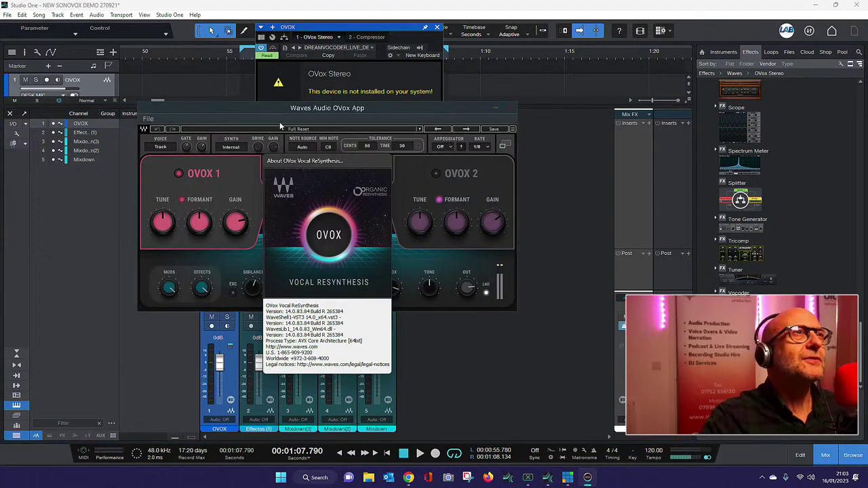
{"action": "left_click", "coordinate": [480, 146]}
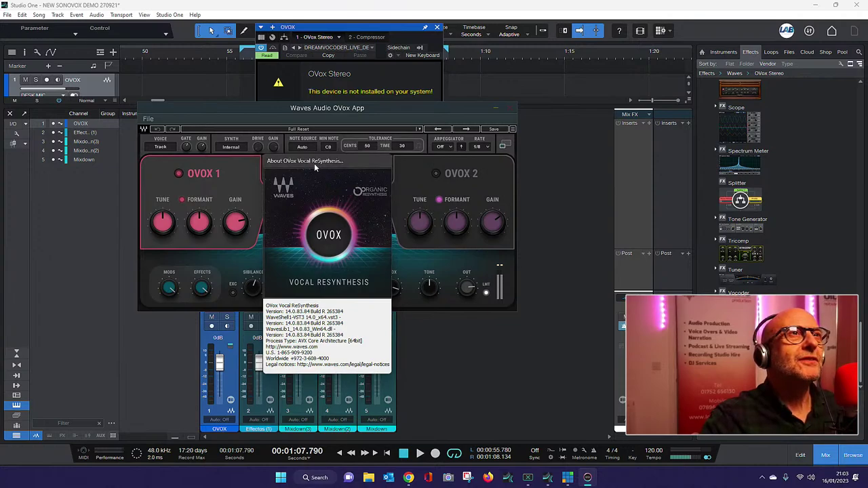
{"action": "left_click", "coordinate": [147, 130]}
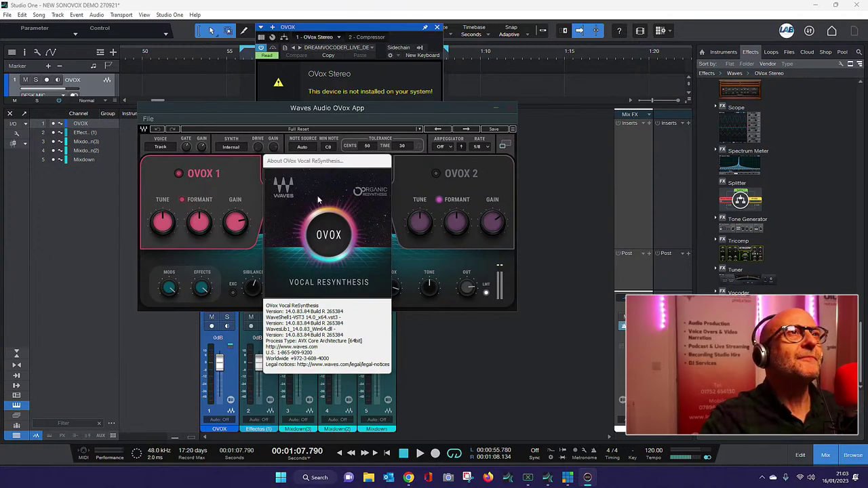
{"action": "left_click_drag", "start_coordinate": [321, 170], "coordinate": [601, 154]}
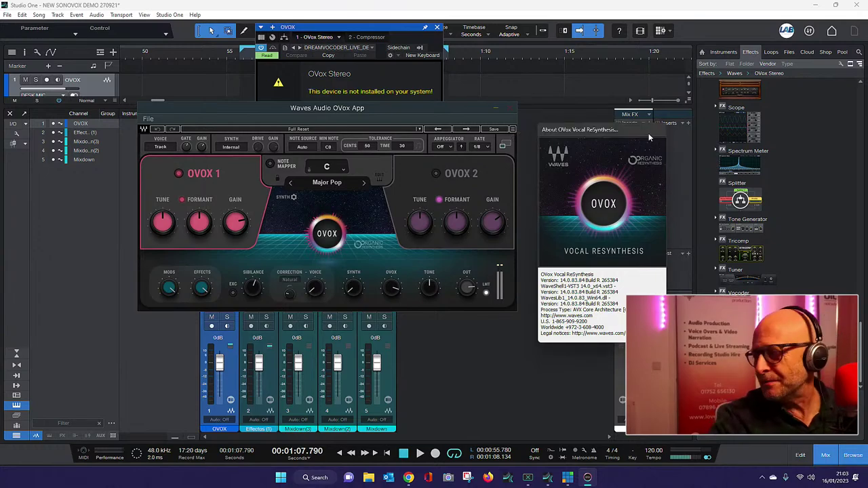
{"action": "left_click_drag", "start_coordinate": [648, 138], "coordinate": [553, 155]}
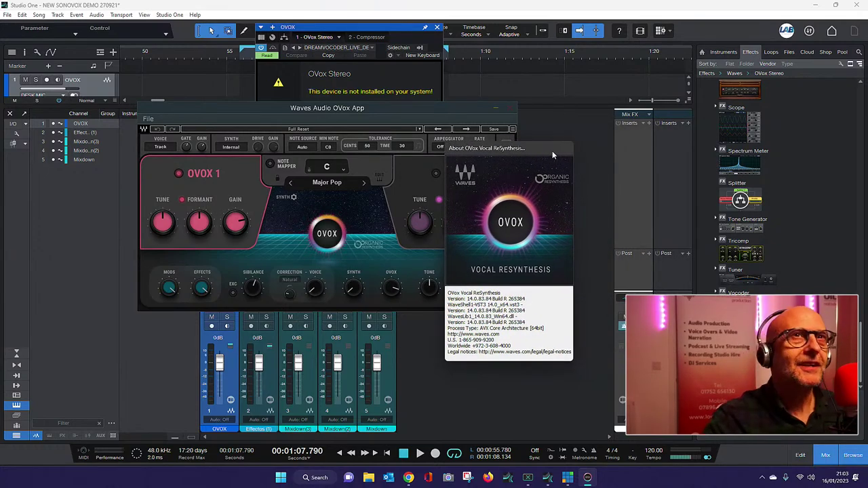
Hide the OVOX channel in the Studio One mixer.
{"action": "right_click", "coordinate": [550, 155]}
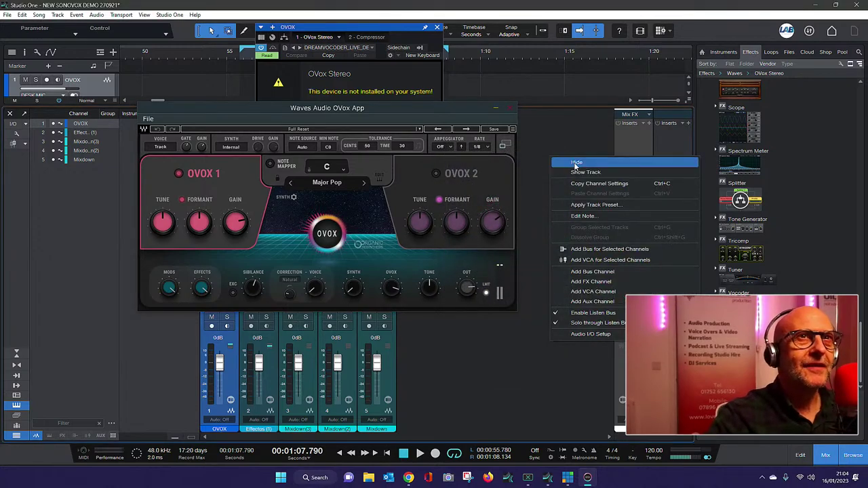
{"action": "left_click", "coordinate": [571, 163]}
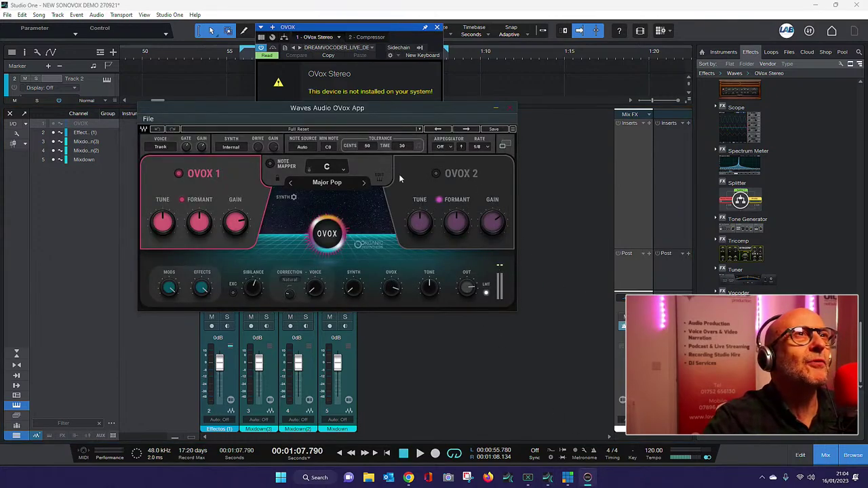
{"action": "left_click", "coordinate": [514, 130]}
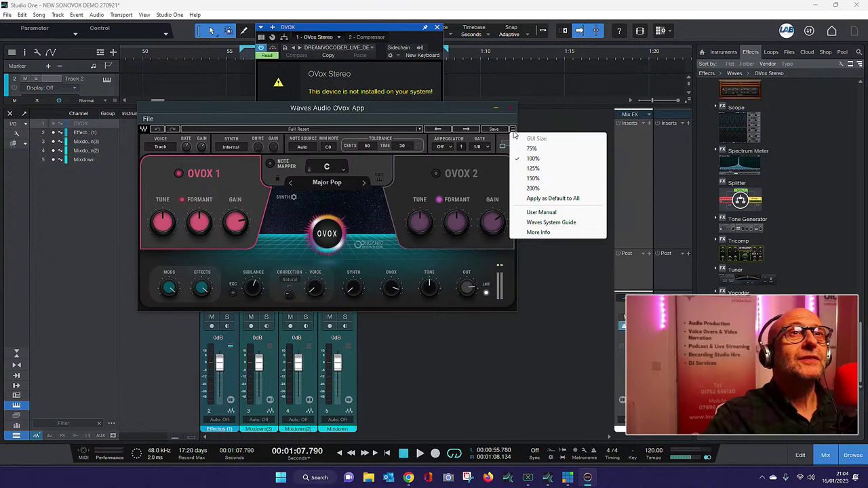
{"action": "left_click", "coordinate": [473, 379]}
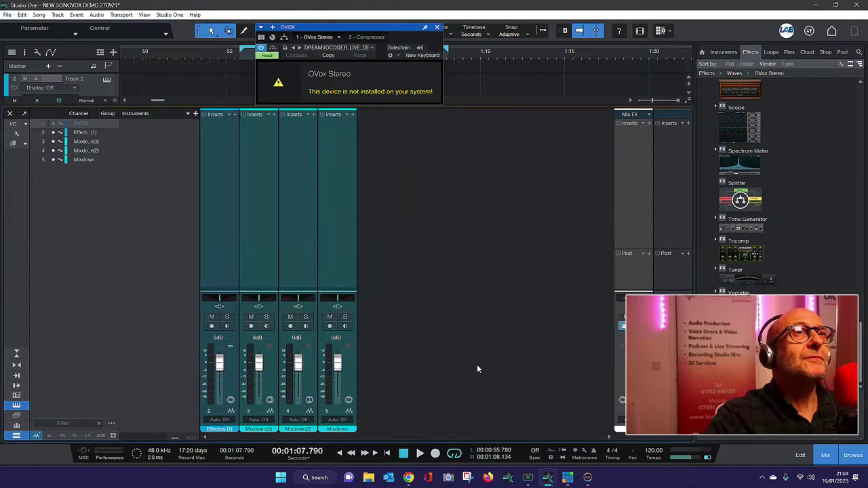
{"action": "left_click", "coordinate": [588, 478]}
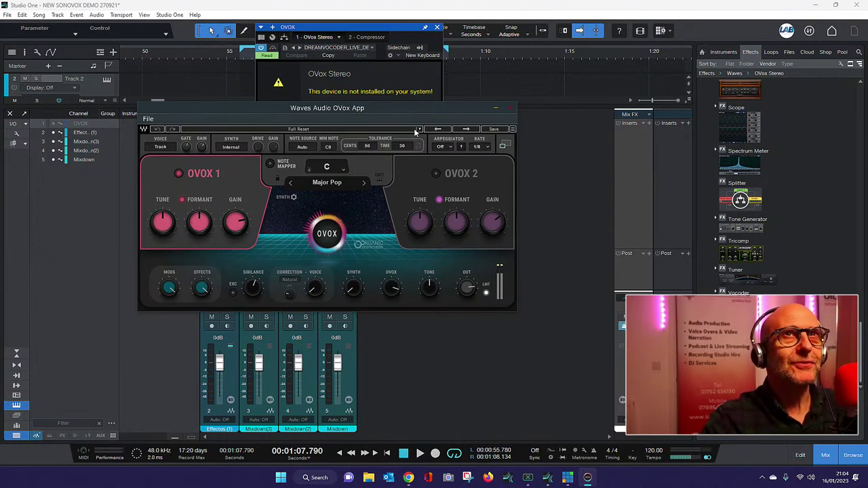
Close Studio One without saving the changes in NEW SONOVOX DEMO 270921.
{"action": "left_click", "coordinate": [860, 8]}
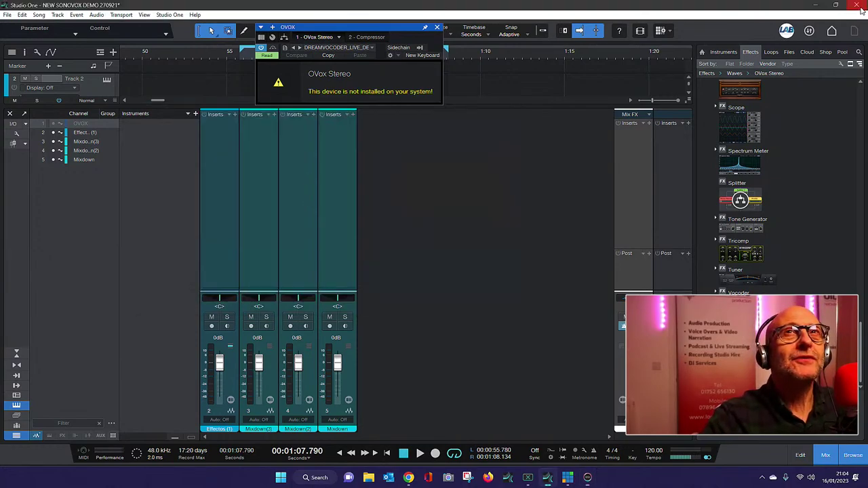
{"action": "left_click", "coordinate": [860, 8]}
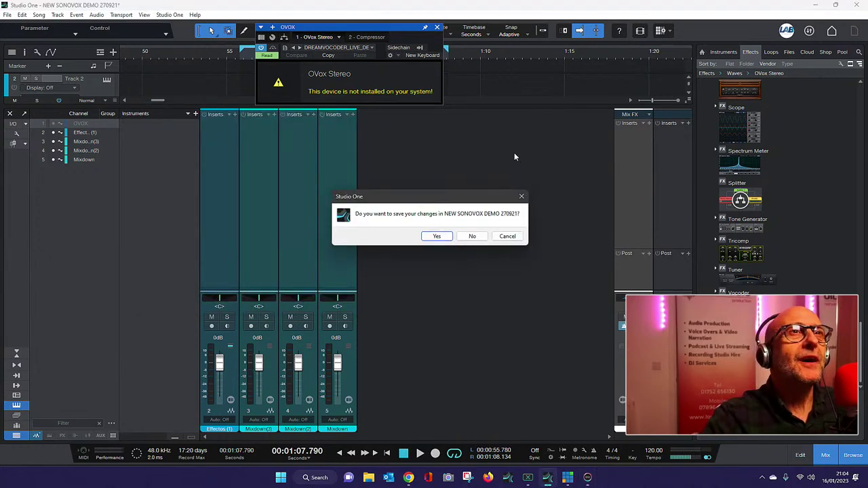
{"action": "left_click", "coordinate": [469, 235]}
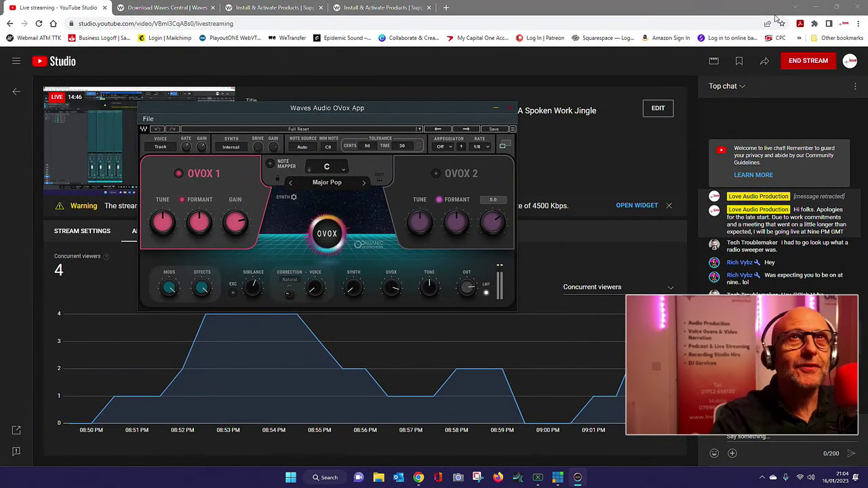
Minimize the browser and vMix windows and move the OVox window to the middle of the desktop.
{"action": "left_click", "coordinate": [798, 7]}
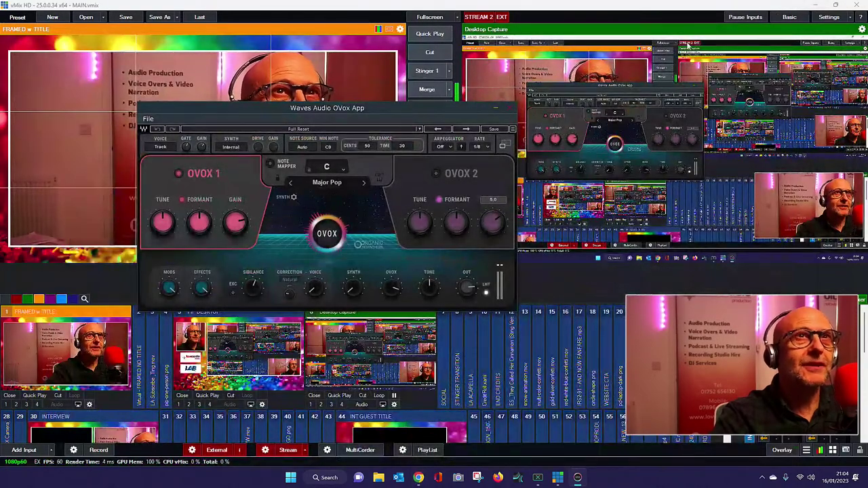
{"action": "left_click", "coordinate": [814, 5]}
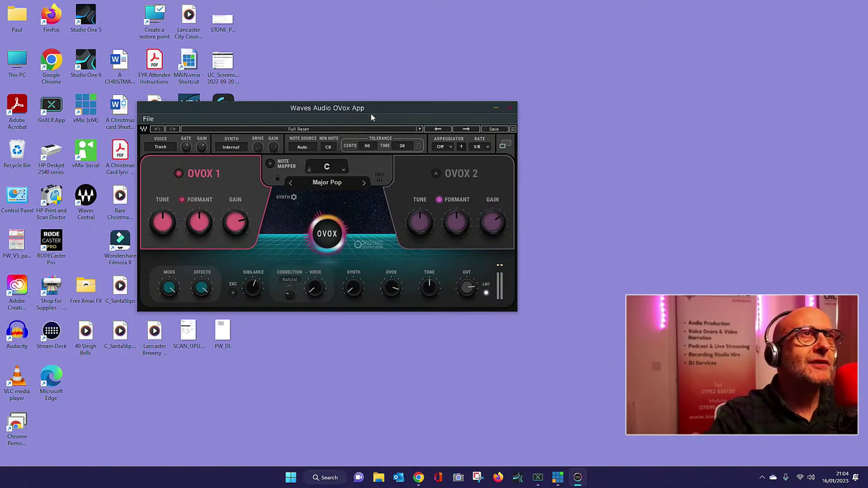
{"action": "left_click_drag", "start_coordinate": [370, 113], "coordinate": [541, 93]}
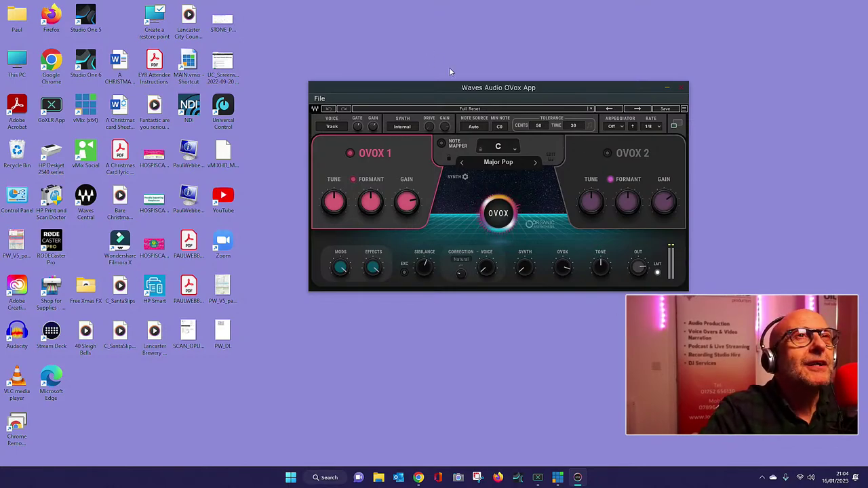
Reopen the OVox version information, move its box clear of the controls and dismiss it.
{"action": "left_click", "coordinate": [316, 110]}
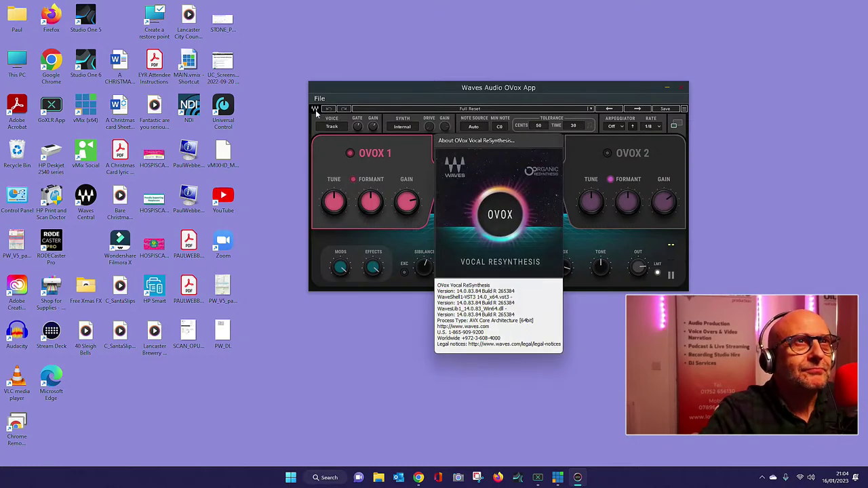
{"action": "left_click", "coordinate": [499, 138]}
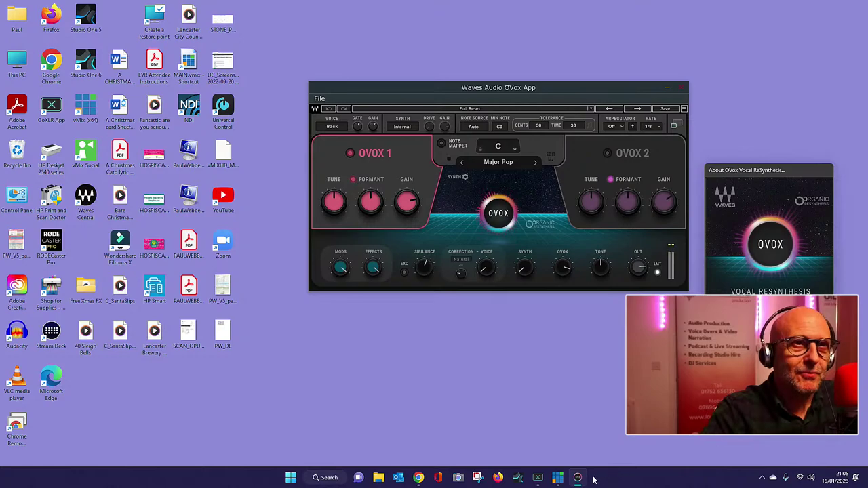
{"action": "left_click", "coordinate": [767, 241]}
{"action": "right_click", "coordinate": [762, 242]}
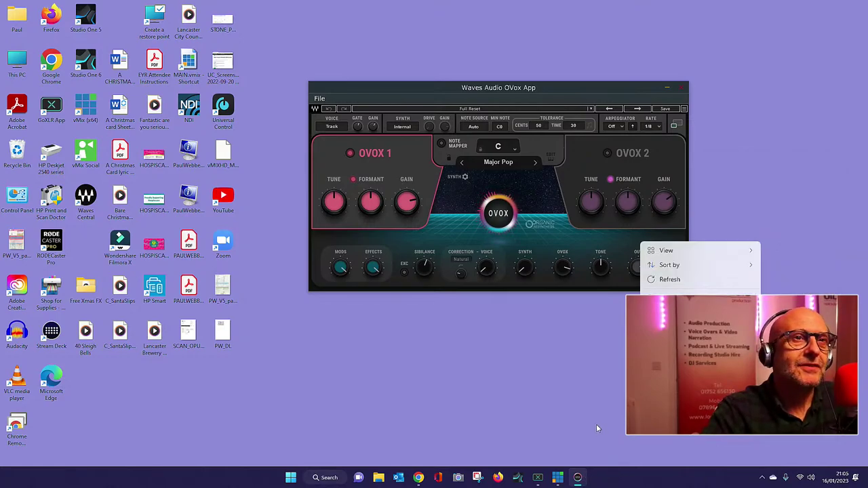
{"action": "left_click", "coordinate": [592, 386]}
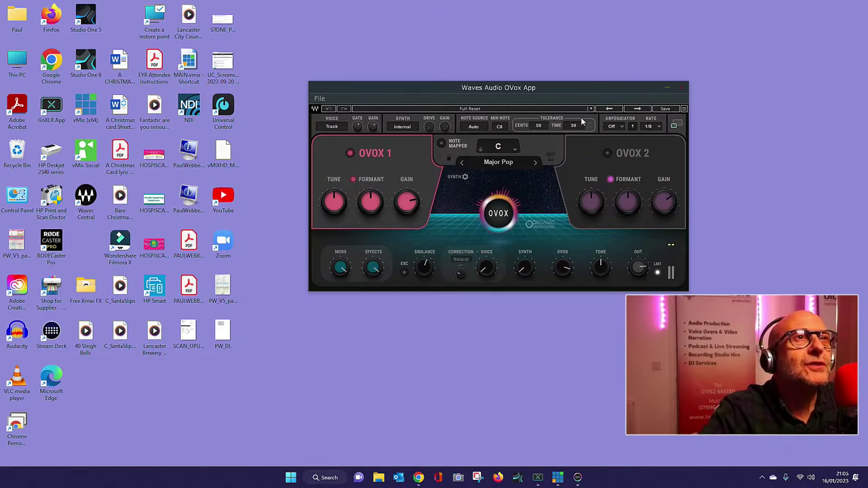
Expand OVox to its full view with the EQ and effects section and try to open the synth settings.
{"action": "left_click", "coordinate": [674, 126]}
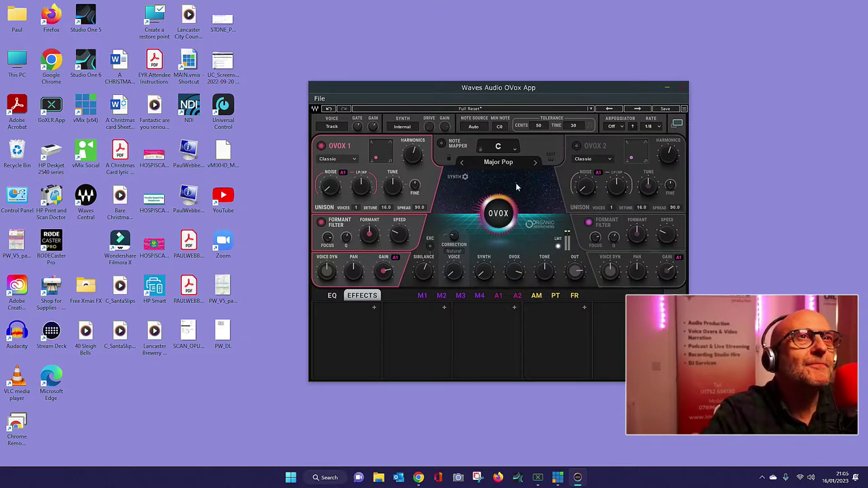
{"action": "left_click", "coordinate": [464, 177]}
{"action": "left_click", "coordinate": [465, 177]}
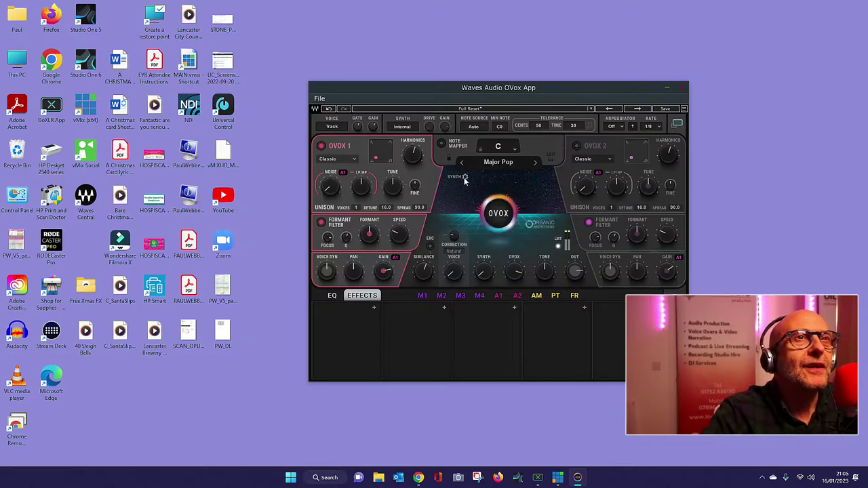
{"action": "left_click", "coordinate": [684, 109]}
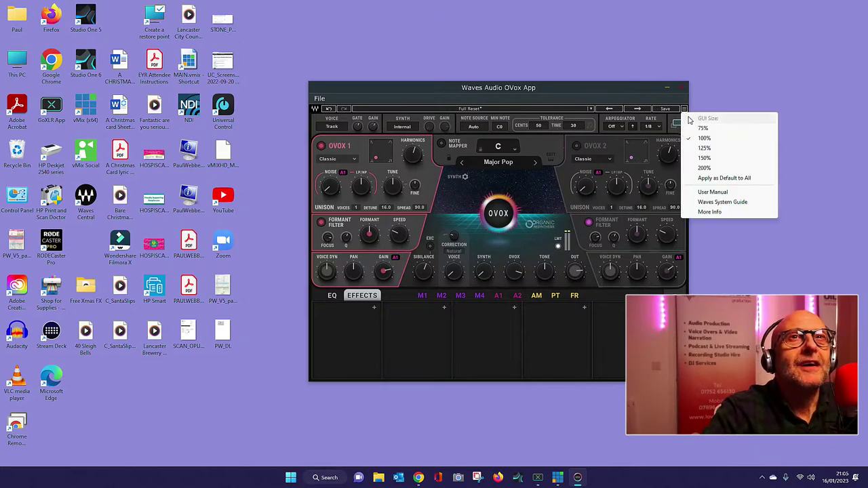
{"action": "left_click", "coordinate": [835, 92]}
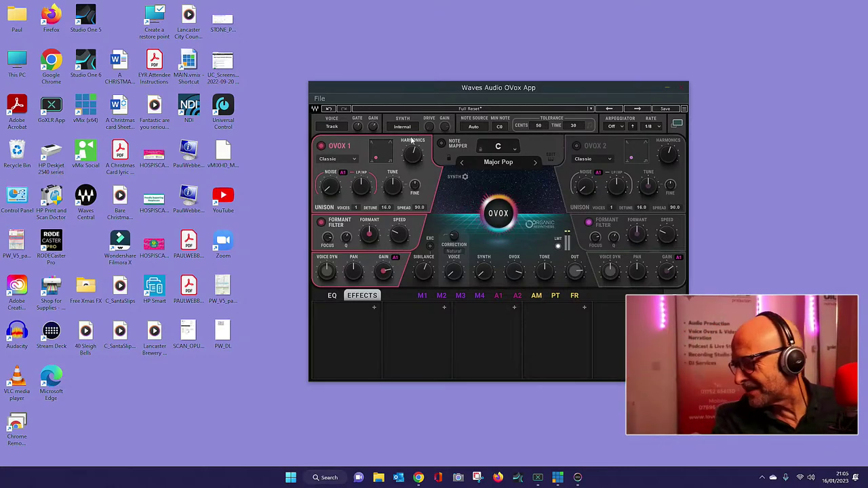
{"action": "mouse_move", "coordinate": [387, 269]}
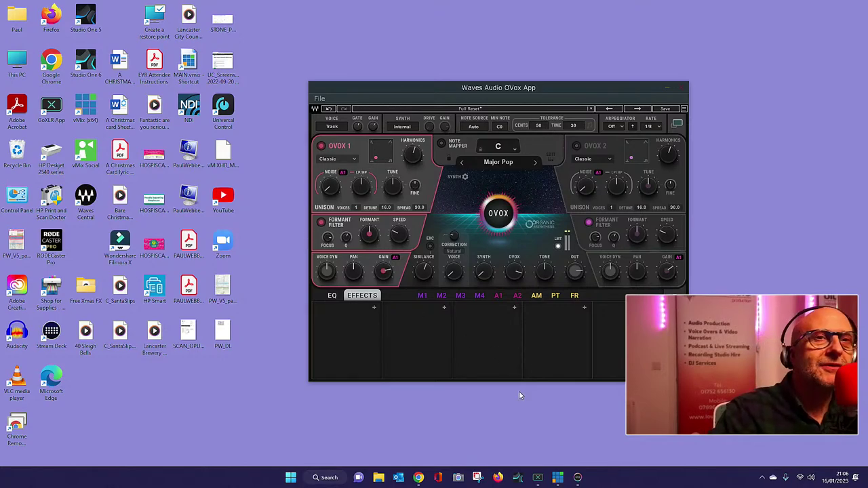
Close the standalone OVox window, launch Studio One and decline reconnecting the external MIDI devices.
{"action": "mouse_move", "coordinate": [550, 484]}
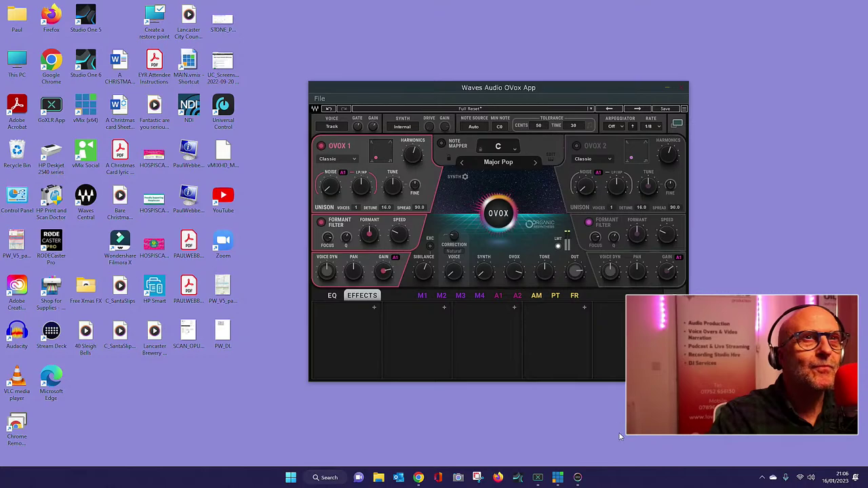
{"action": "left_click", "coordinate": [680, 90]}
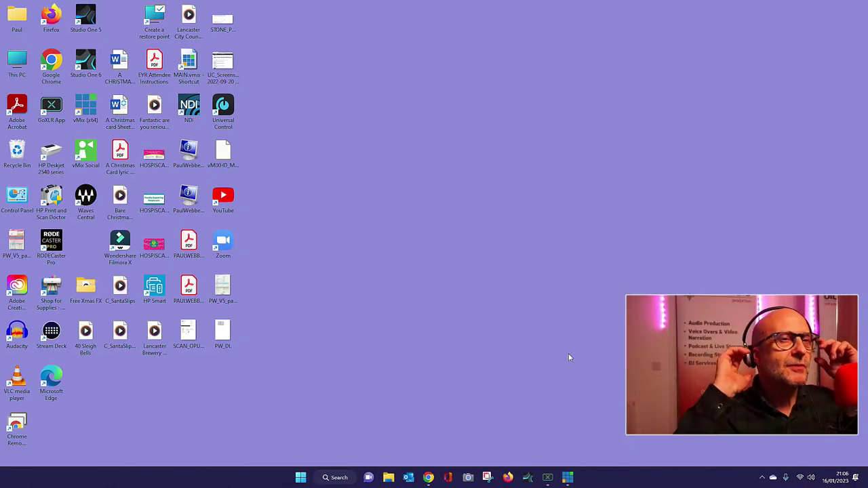
{"action": "left_click", "coordinate": [528, 479]}
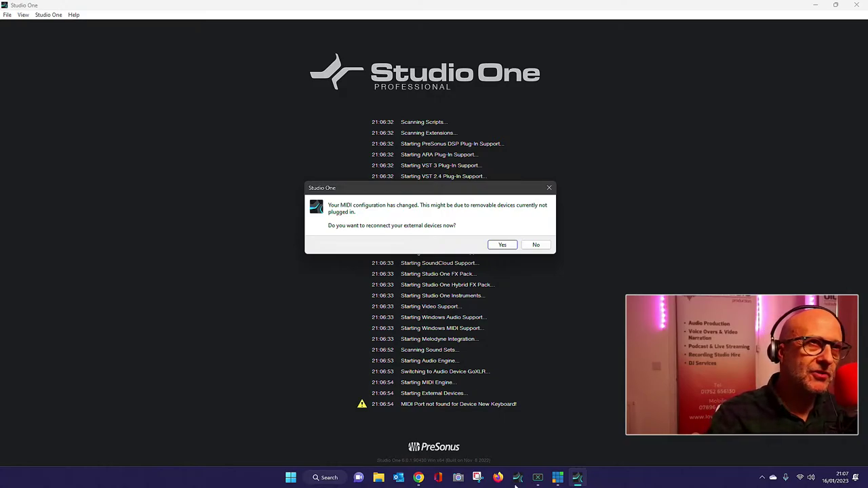
{"action": "left_click", "coordinate": [536, 246]}
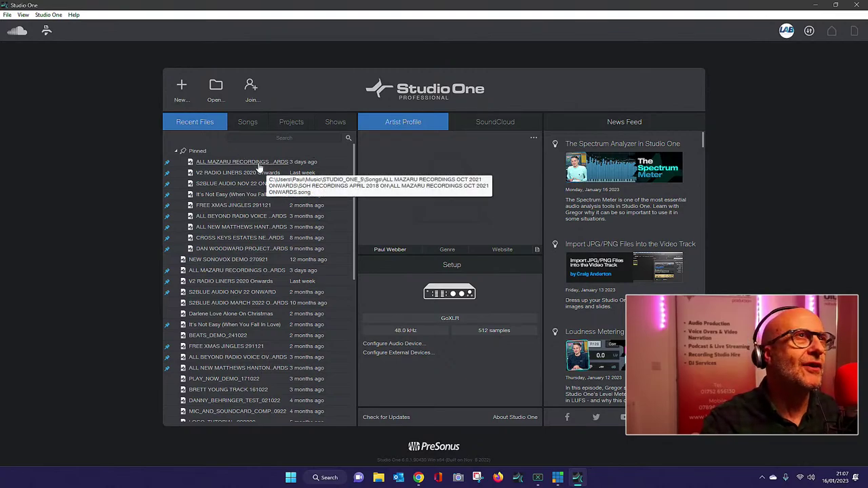
Search the recent files and the projects for "rich", clear the search and dismiss the new-folder prompt.
{"action": "left_click", "coordinate": [287, 137]}
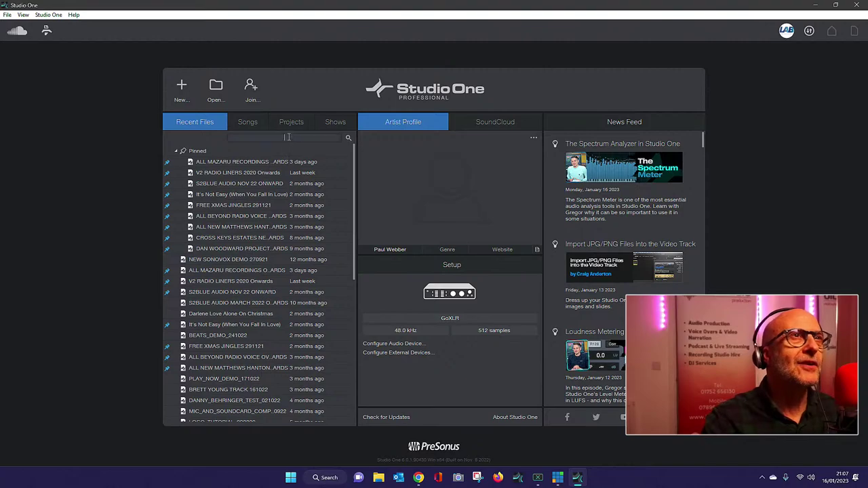
{"action": "type", "text": "rich"}
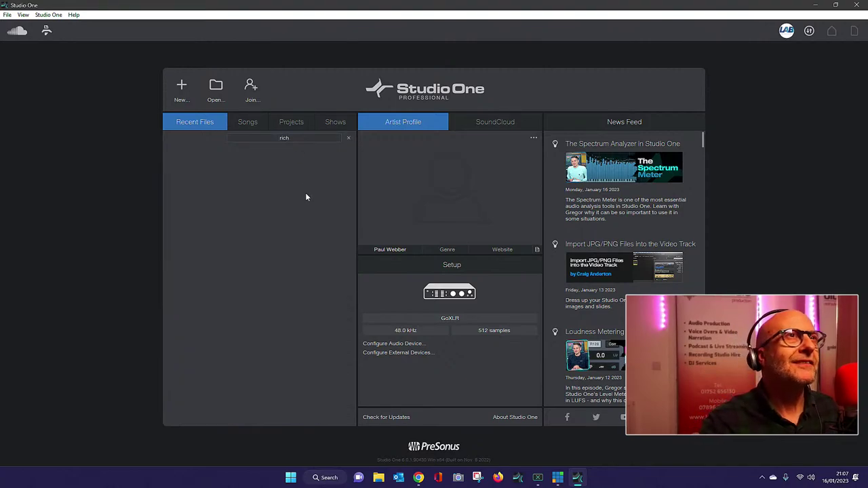
{"action": "double_click", "coordinate": [298, 137]}
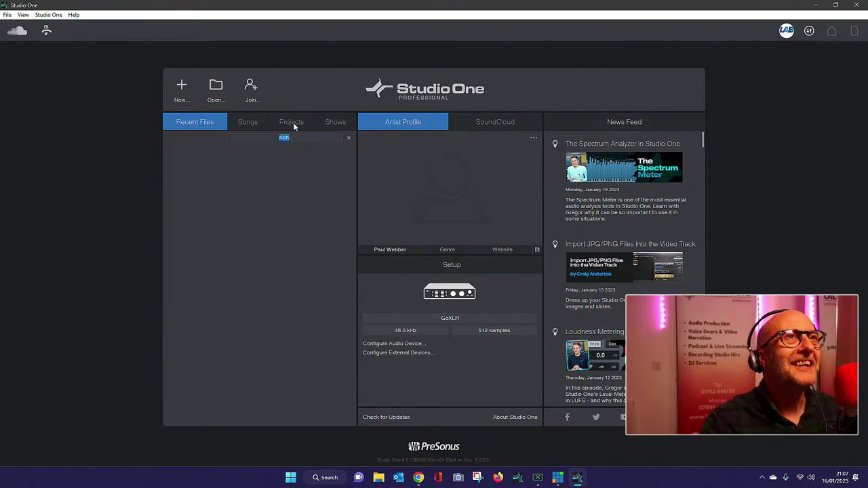
{"action": "left_click", "coordinate": [293, 124]}
{"action": "double_click", "coordinate": [296, 138]}
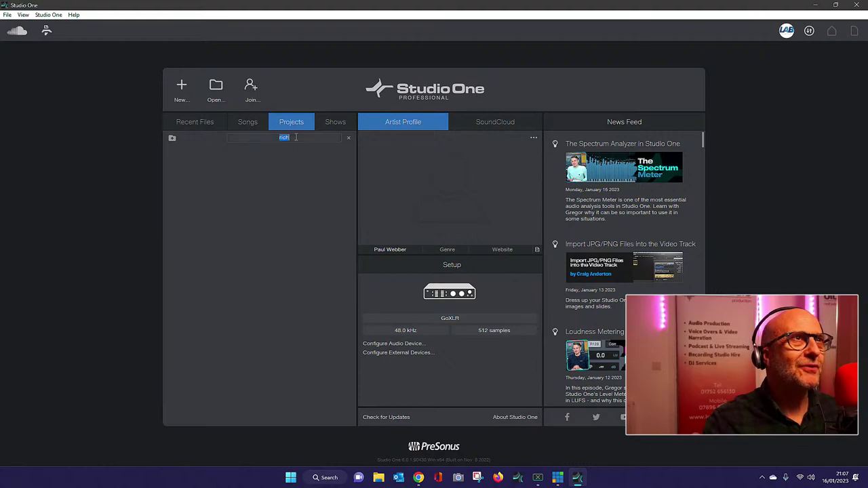
{"action": "key", "text": "BackSpace"}
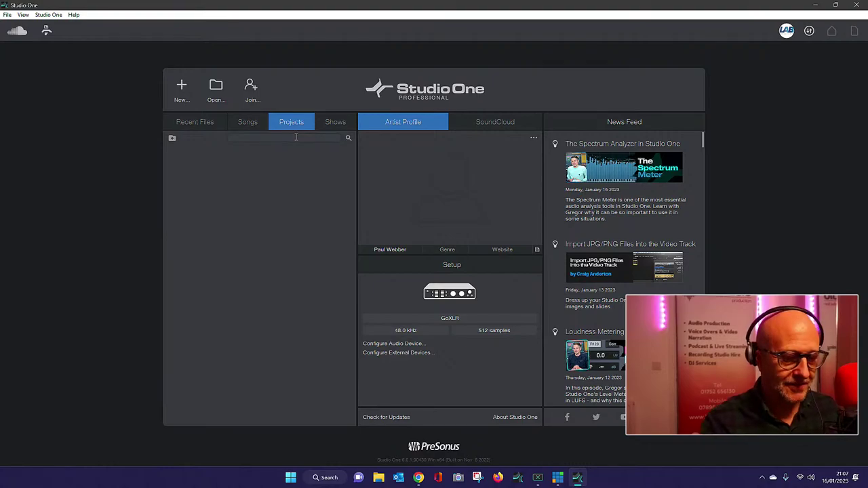
{"action": "type", "text": "rich"}
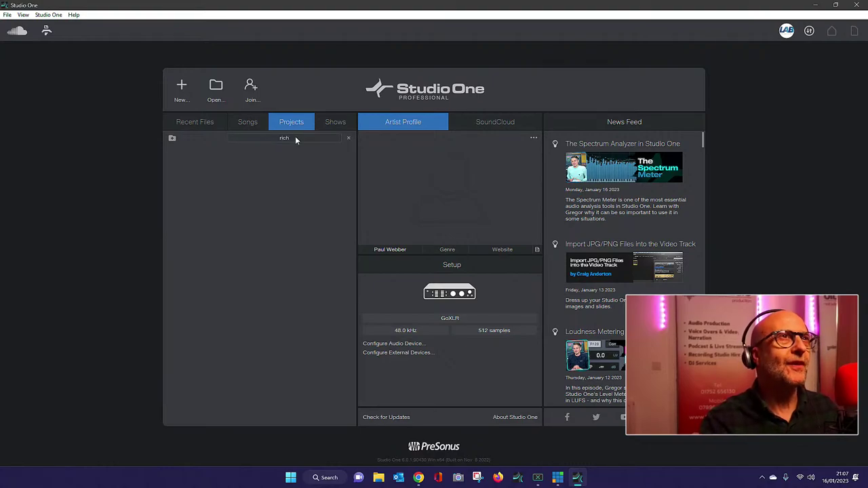
{"action": "double_click", "coordinate": [302, 137]}
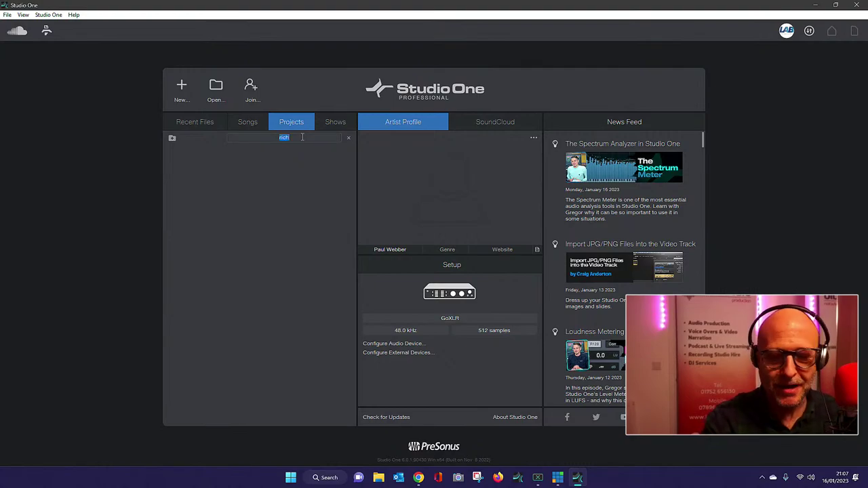
{"action": "key", "text": "BackSpace"}
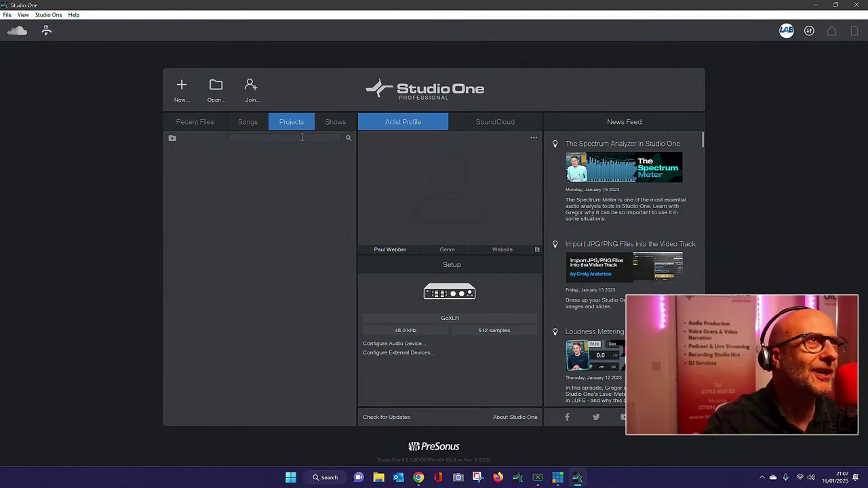
{"action": "left_click", "coordinate": [172, 139]}
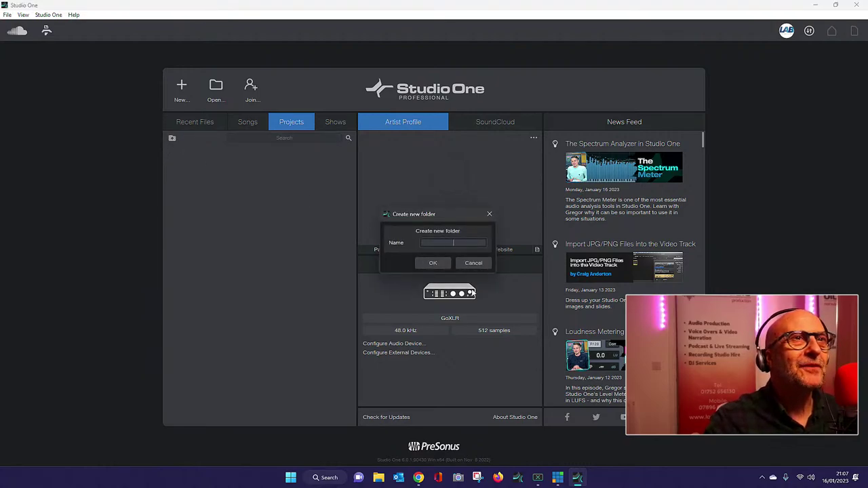
{"action": "left_click", "coordinate": [474, 264]}
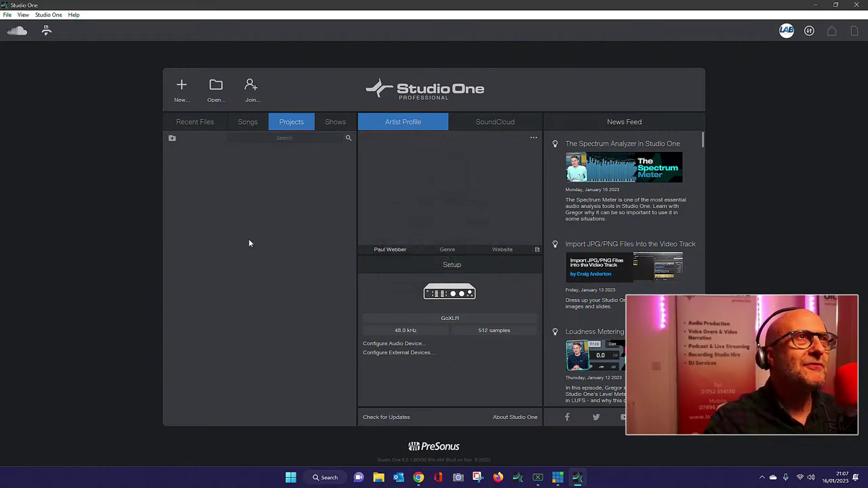
Look through the full list of recent files for an earlier song suitable for the demo.
{"action": "left_click", "coordinate": [194, 122]}
{"action": "scroll", "coordinate": [237, 222], "scroll_direction": "down", "scroll_amount": 1}
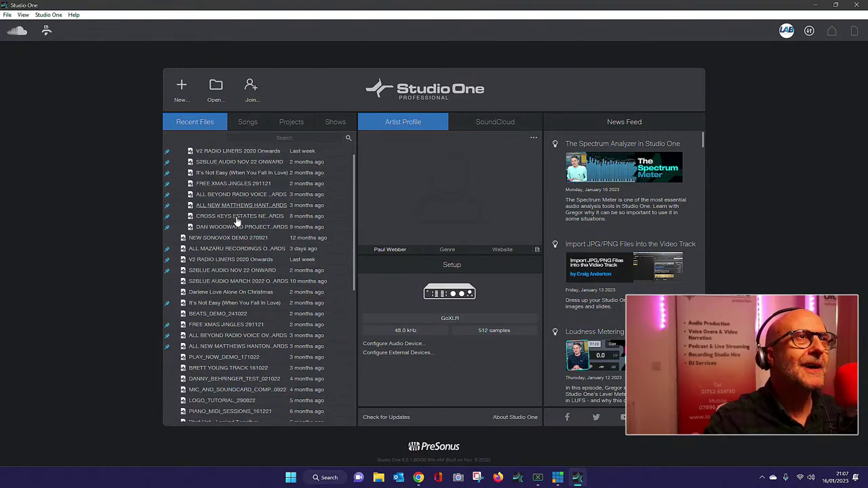
{"action": "scroll", "coordinate": [241, 223], "scroll_direction": "down", "scroll_amount": 1}
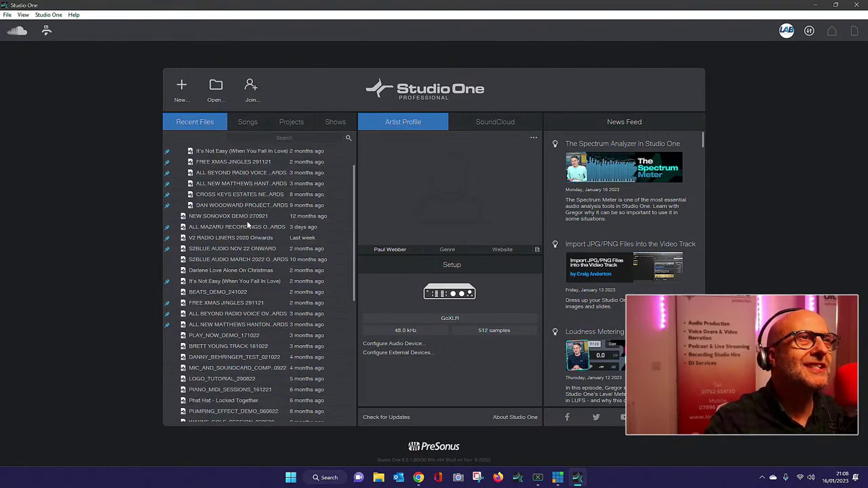
{"action": "scroll", "coordinate": [247, 225], "scroll_direction": "down", "scroll_amount": 1}
{"action": "scroll", "coordinate": [246, 228], "scroll_direction": "down", "scroll_amount": 1}
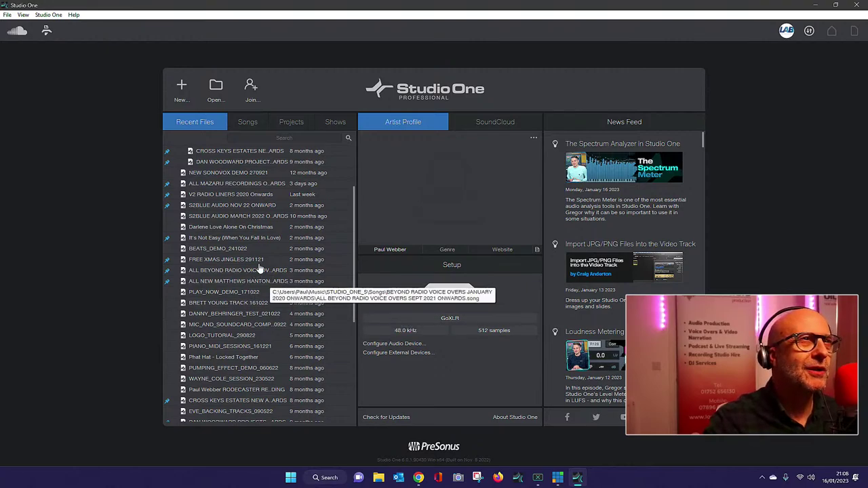
{"action": "scroll", "coordinate": [264, 293], "scroll_direction": "down", "scroll_amount": 5}
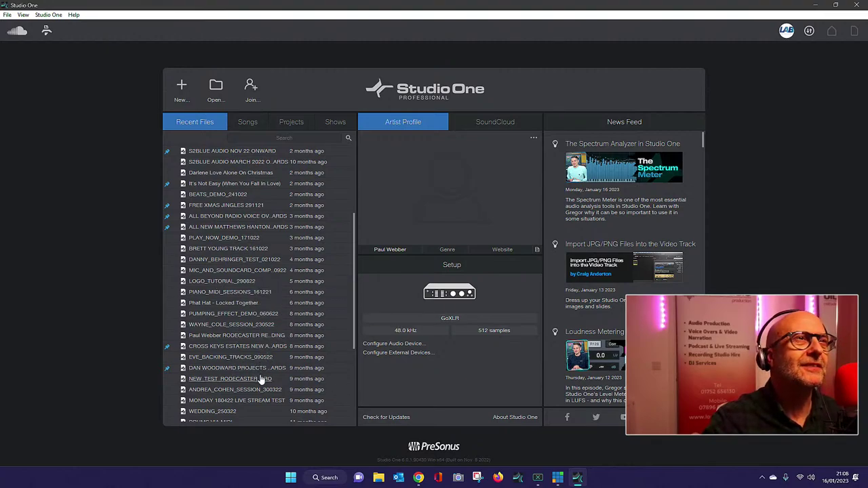
{"action": "scroll", "coordinate": [270, 392], "scroll_direction": "down", "scroll_amount": 3}
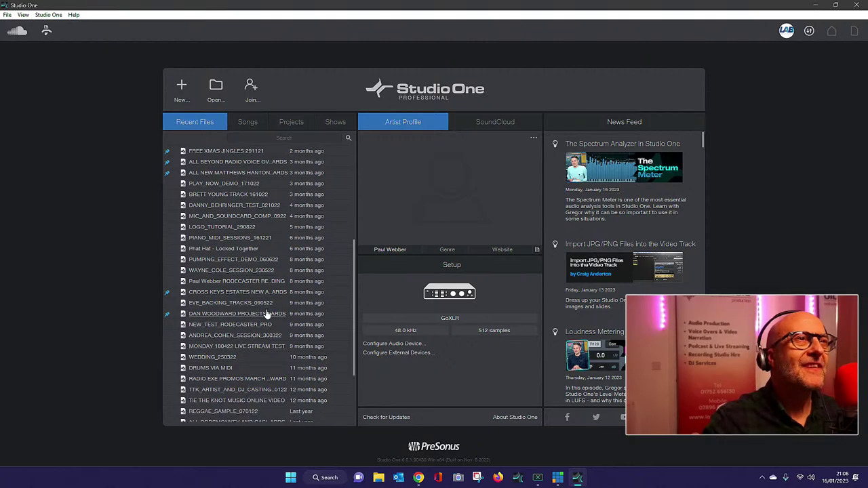
{"action": "scroll", "coordinate": [266, 316], "scroll_direction": "down", "scroll_amount": 1}
{"action": "scroll", "coordinate": [266, 316], "scroll_direction": "down", "scroll_amount": 1}
{"action": "scroll", "coordinate": [268, 329], "scroll_direction": "down", "scroll_amount": 2}
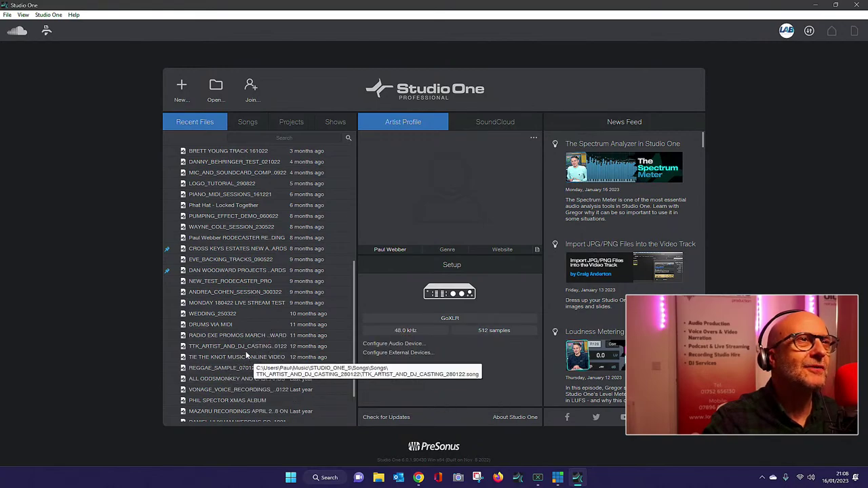
{"action": "scroll", "coordinate": [244, 361], "scroll_direction": "down", "scroll_amount": 2}
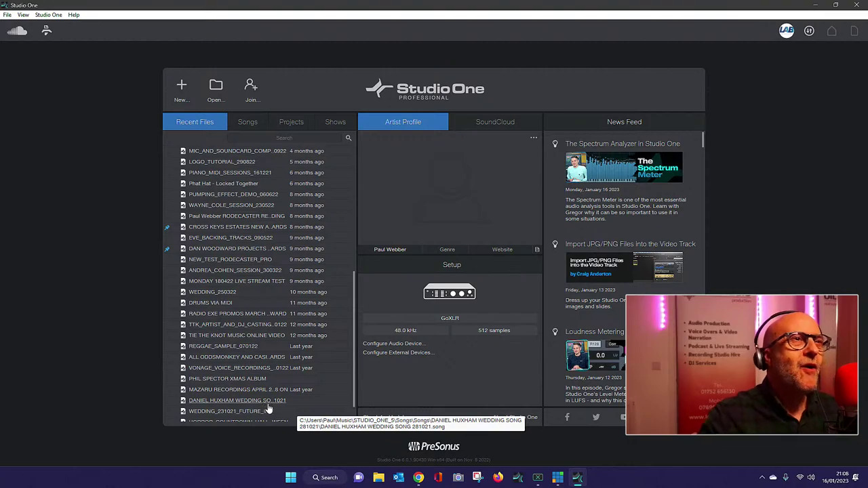
{"action": "scroll", "coordinate": [267, 406], "scroll_direction": "down", "scroll_amount": 2}
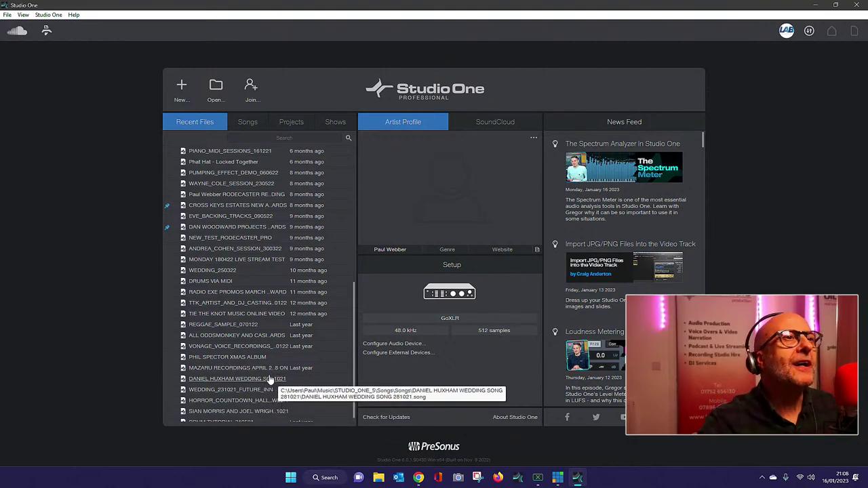
{"action": "scroll", "coordinate": [229, 386], "scroll_direction": "up", "scroll_amount": 5}
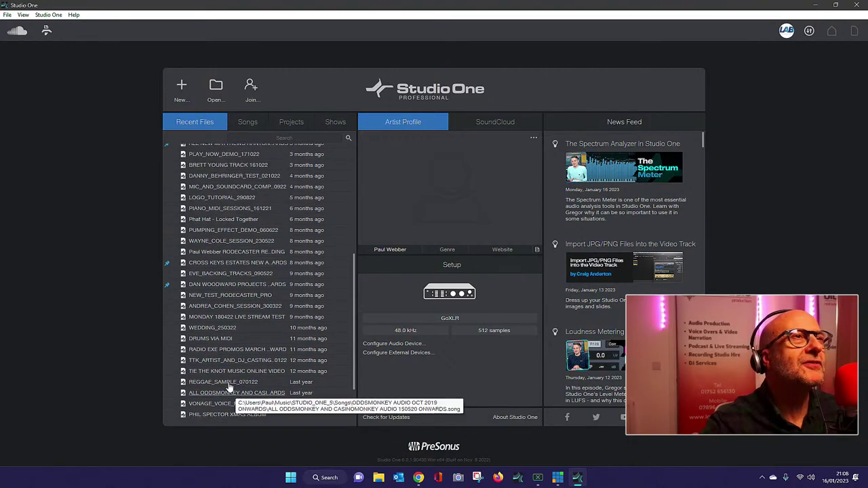
{"action": "scroll", "coordinate": [229, 386], "scroll_direction": "up", "scroll_amount": 6}
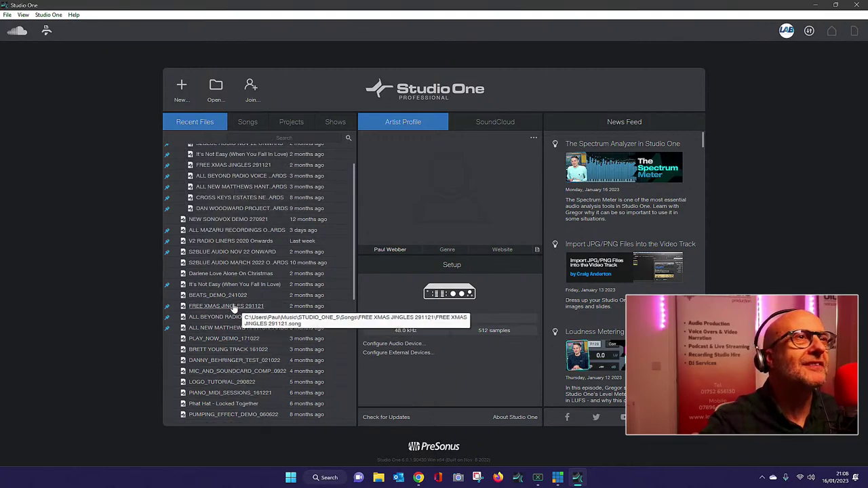
{"action": "scroll", "coordinate": [232, 309], "scroll_direction": "down", "scroll_amount": 2}
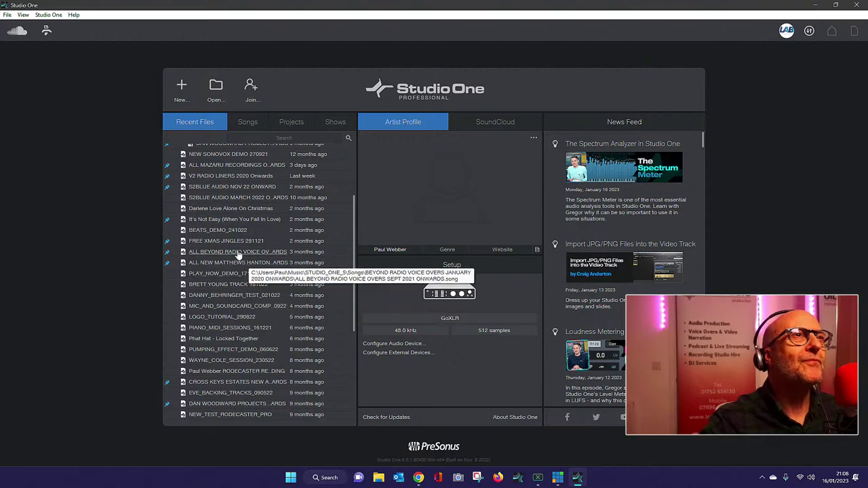
Open the song FREE XMAS JINGLES 291121, play the arrangement from bar 1 and stop playback after the jingle.
{"action": "left_click", "coordinate": [220, 242]}
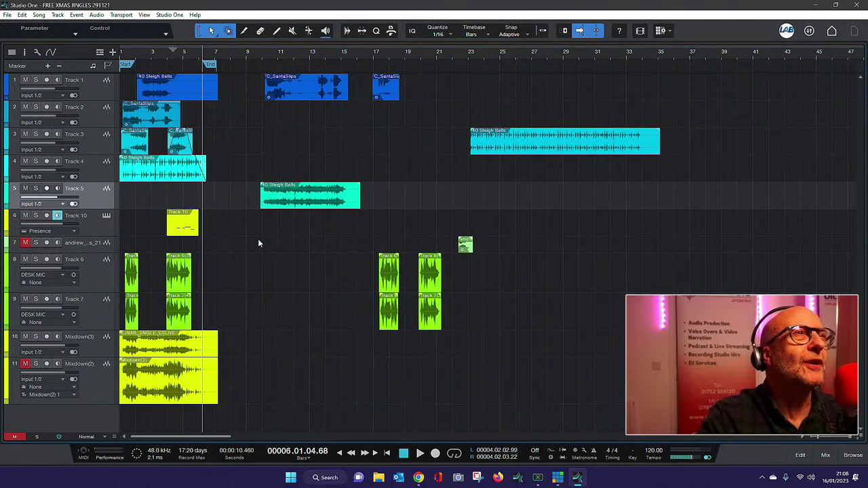
{"action": "left_click", "coordinate": [240, 54]}
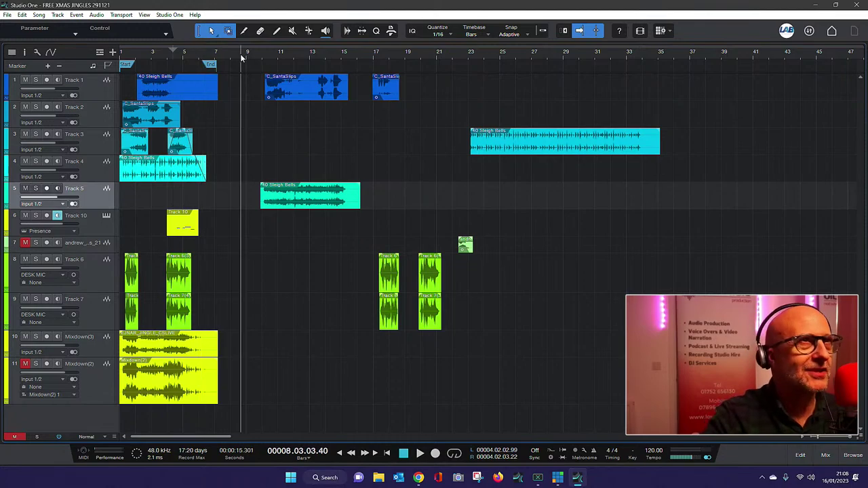
{"action": "left_click", "coordinate": [126, 53]}
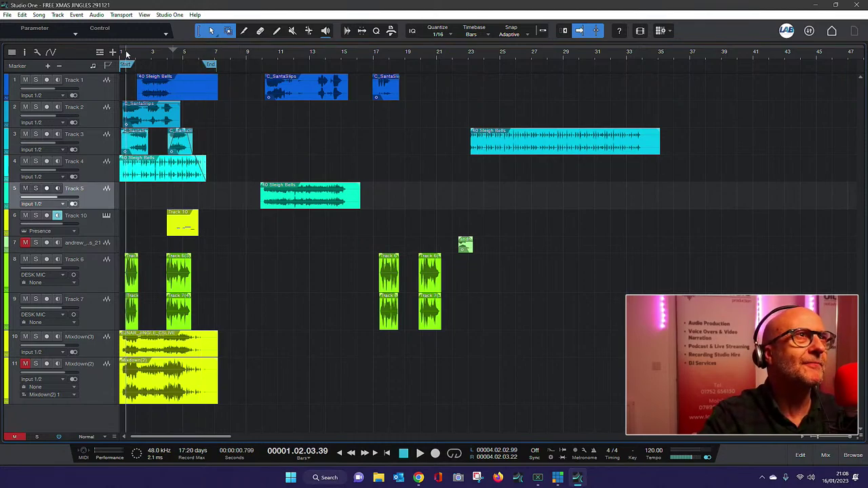
{"action": "key", "text": "space"}
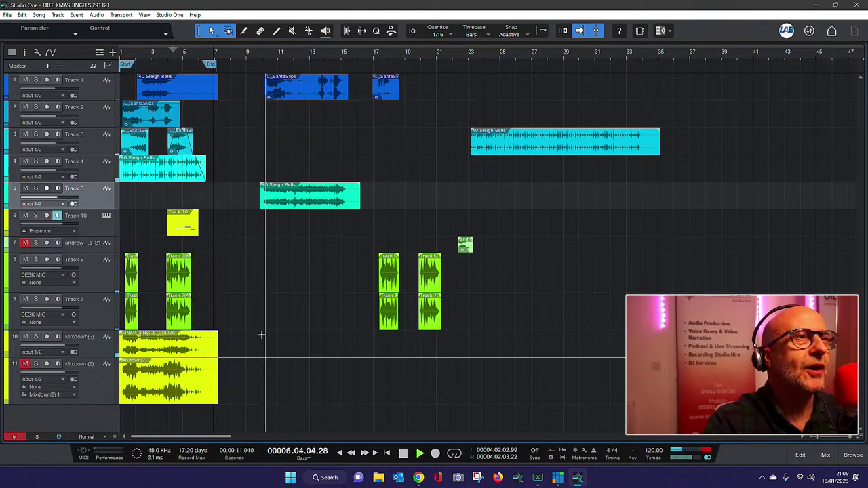
{"action": "left_click", "coordinate": [404, 453]}
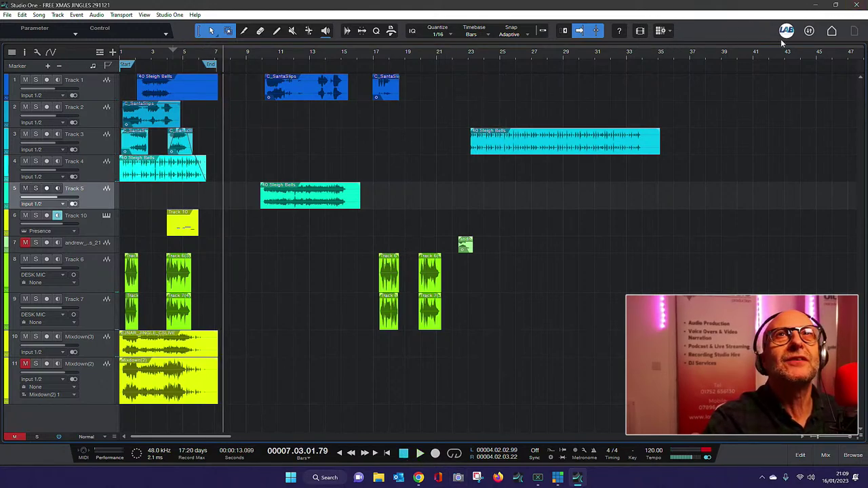
Close FREE XMAS JINGLES 291121 and open NEW SONOVOX DEMO 270921 from the recent files.
{"action": "left_click", "coordinate": [8, 15]}
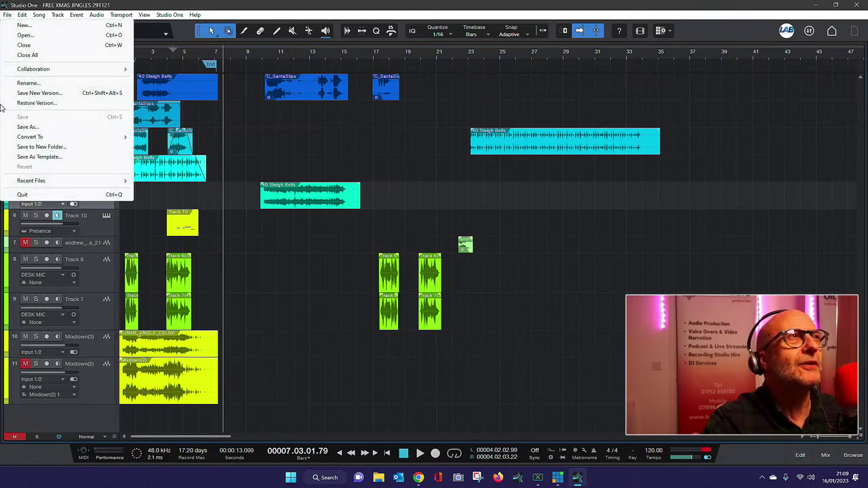
{"action": "left_click", "coordinate": [24, 45]}
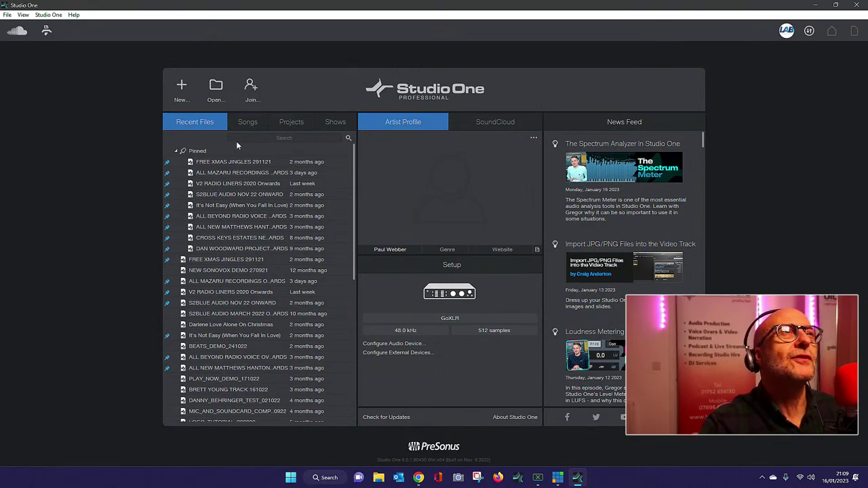
{"action": "left_click", "coordinate": [248, 123]}
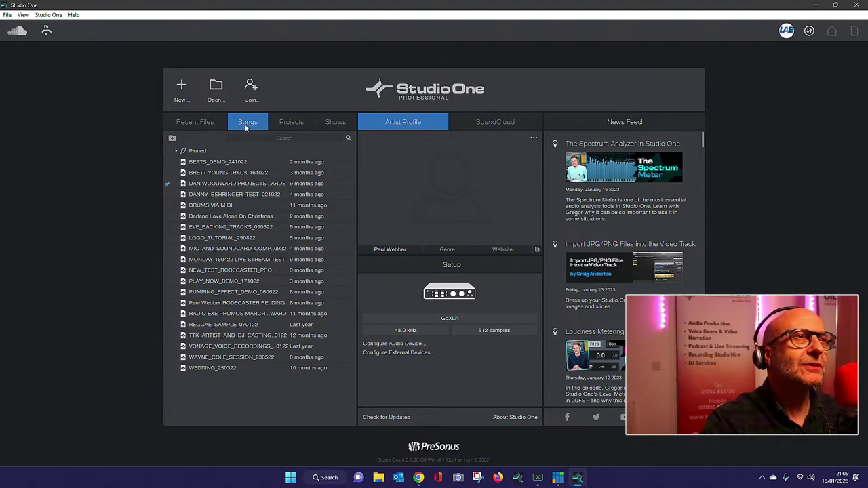
{"action": "left_click", "coordinate": [192, 122]}
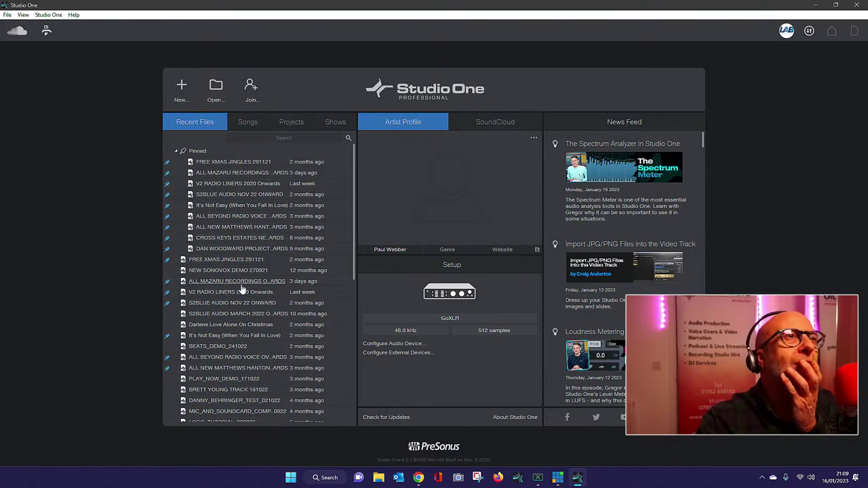
{"action": "left_click", "coordinate": [218, 270]}
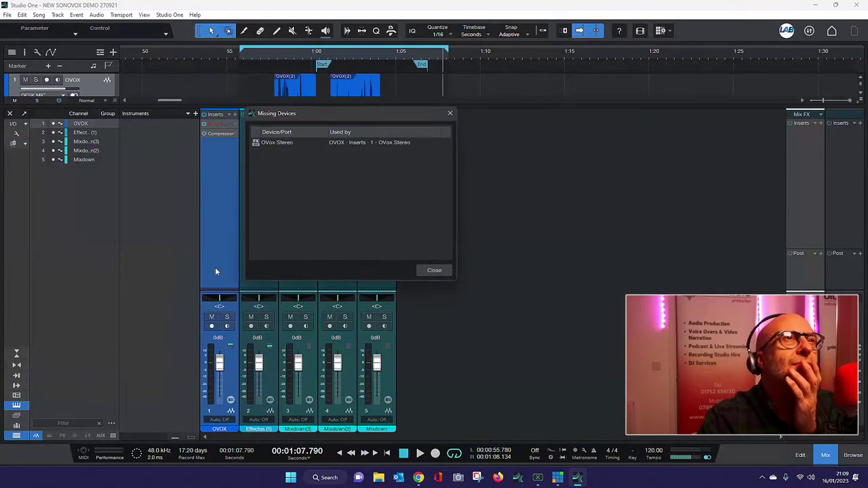
Dismiss the missing-devices report for OVox Stereo and hide the mixer to show the full arrangement.
{"action": "left_click", "coordinate": [296, 144]}
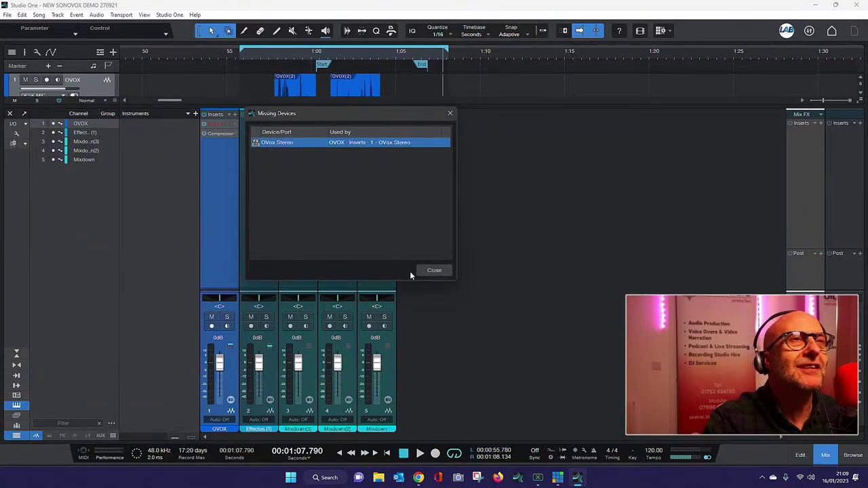
{"action": "left_click", "coordinate": [434, 270]}
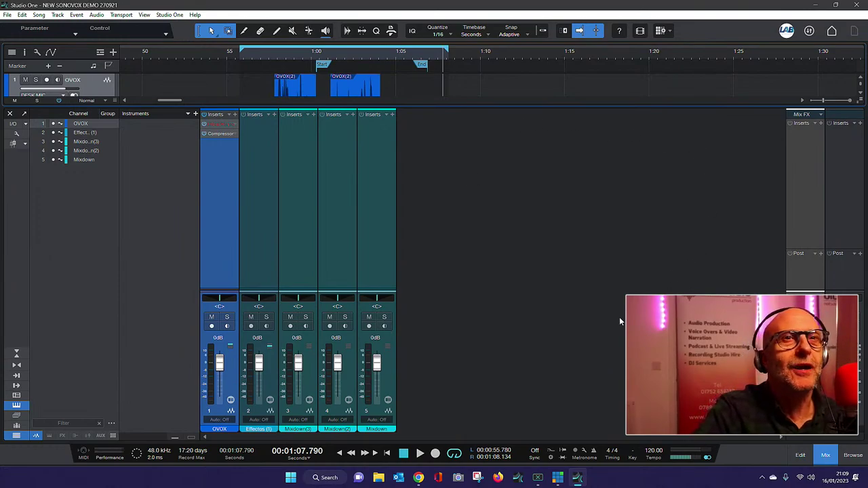
{"action": "left_click", "coordinate": [826, 455]}
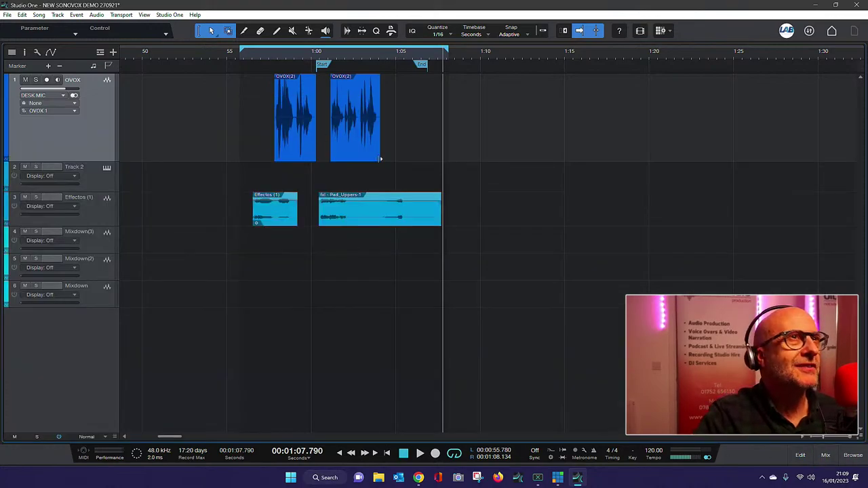
Play the arrangement from just before the first OVOX clip and stop playback partway through that clip.
{"action": "left_click", "coordinate": [269, 57]}
{"action": "key", "text": "space"}
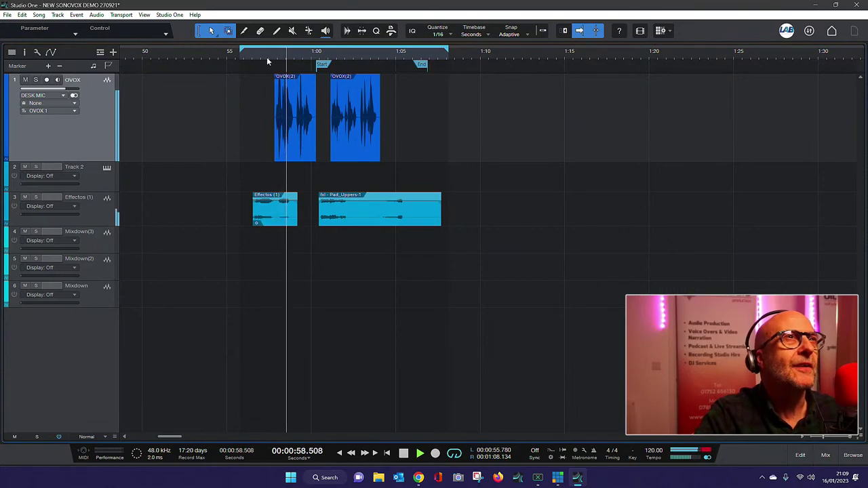
{"action": "key", "text": "space"}
Review the general song settings and the General, Locations and Audio Setup options, including the processing settings, and close without changes.
{"action": "left_click", "coordinate": [38, 15]}
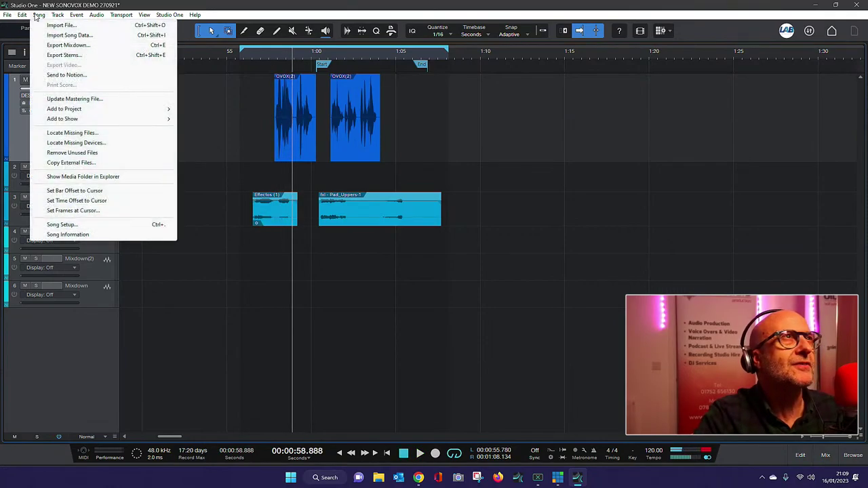
{"action": "left_click", "coordinate": [63, 224]}
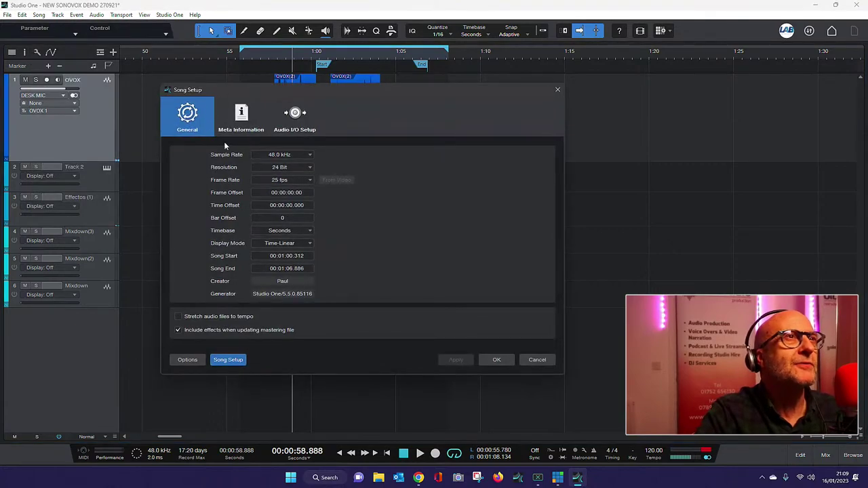
{"action": "left_click", "coordinate": [187, 359]}
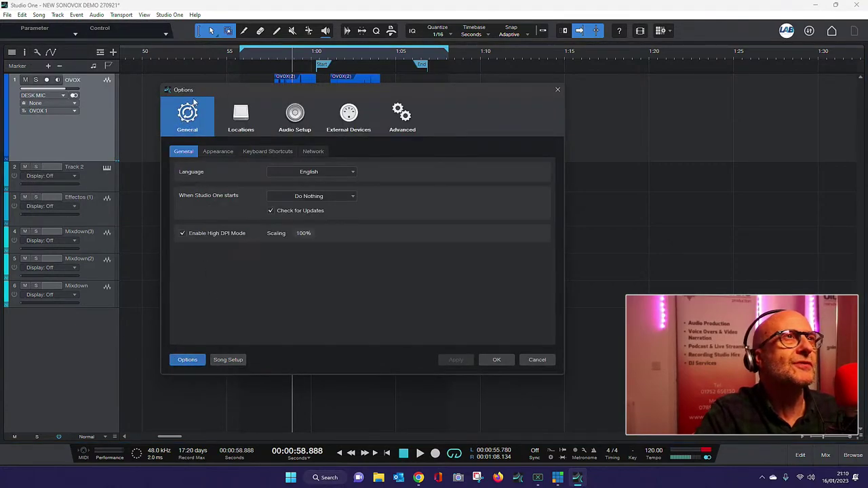
{"action": "left_click", "coordinate": [291, 116]}
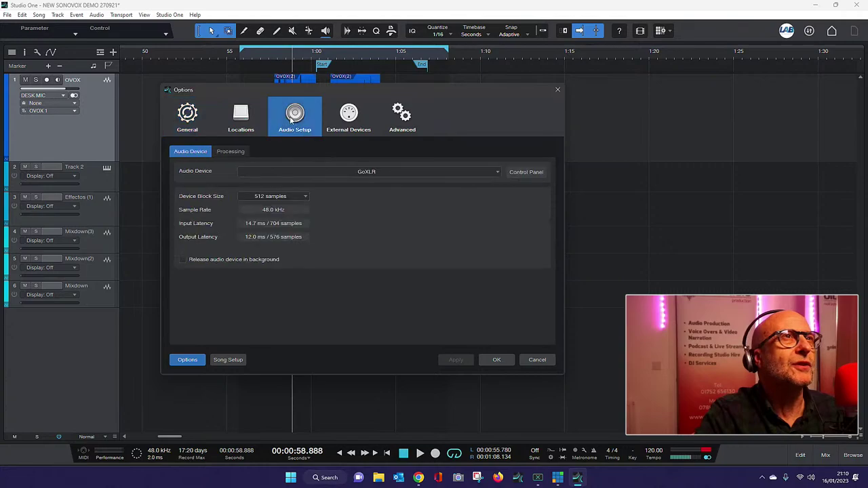
{"action": "left_click", "coordinate": [229, 152]}
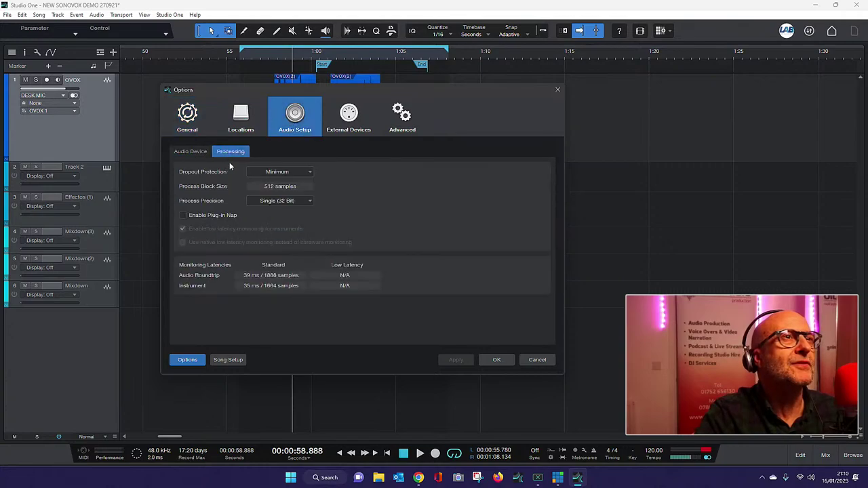
{"action": "left_click", "coordinate": [228, 360]}
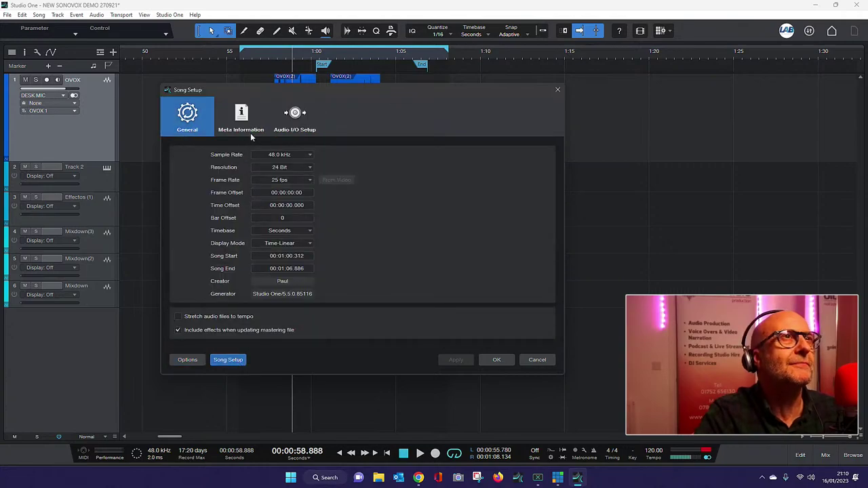
{"action": "left_click", "coordinate": [186, 361]}
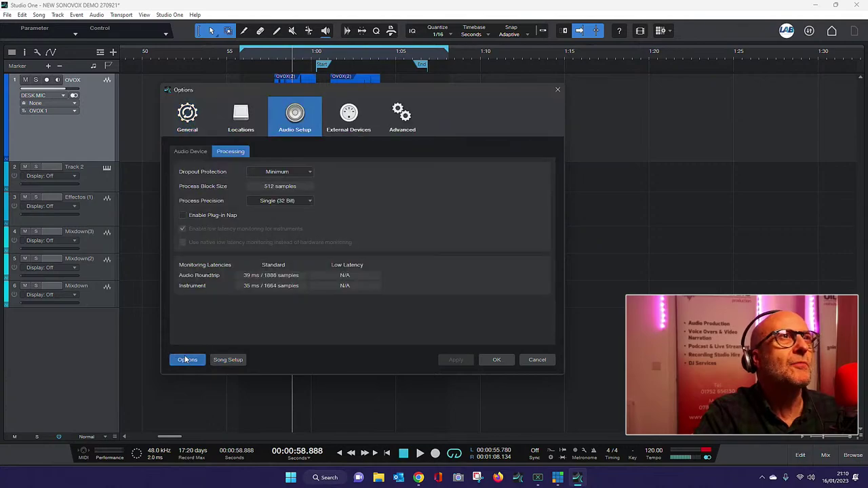
{"action": "left_click", "coordinate": [190, 153]}
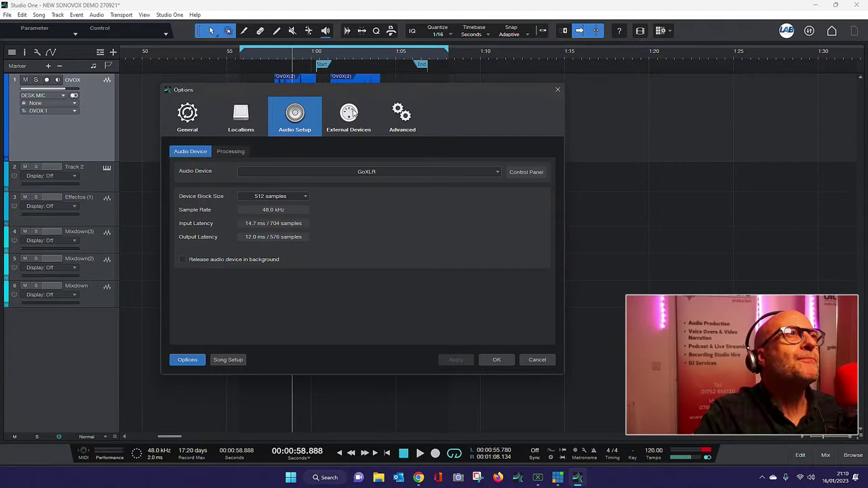
{"action": "left_click", "coordinate": [186, 117]}
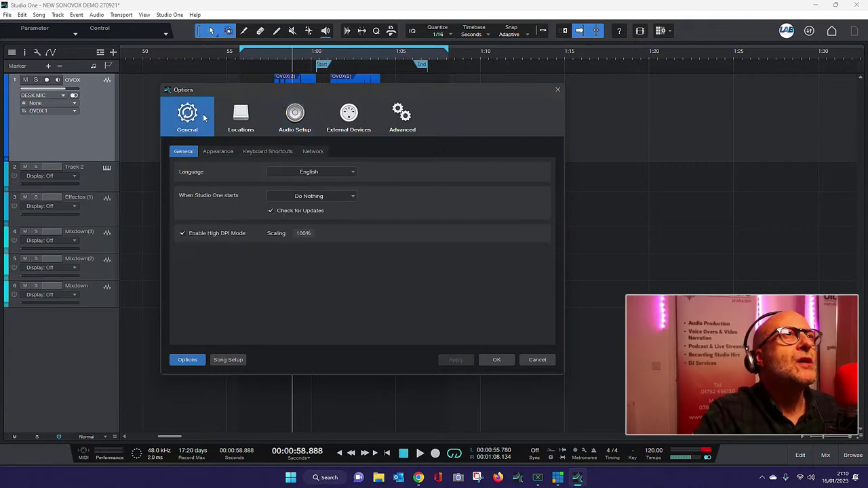
{"action": "left_click", "coordinate": [244, 123]}
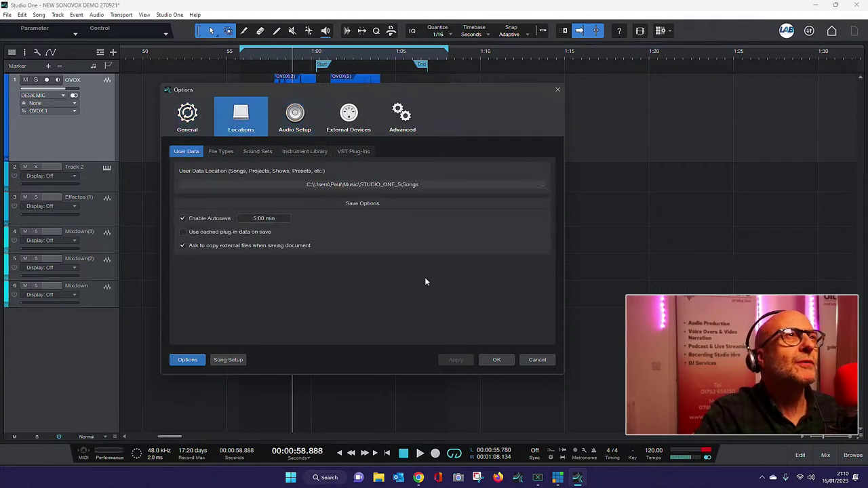
{"action": "left_click", "coordinate": [287, 116]}
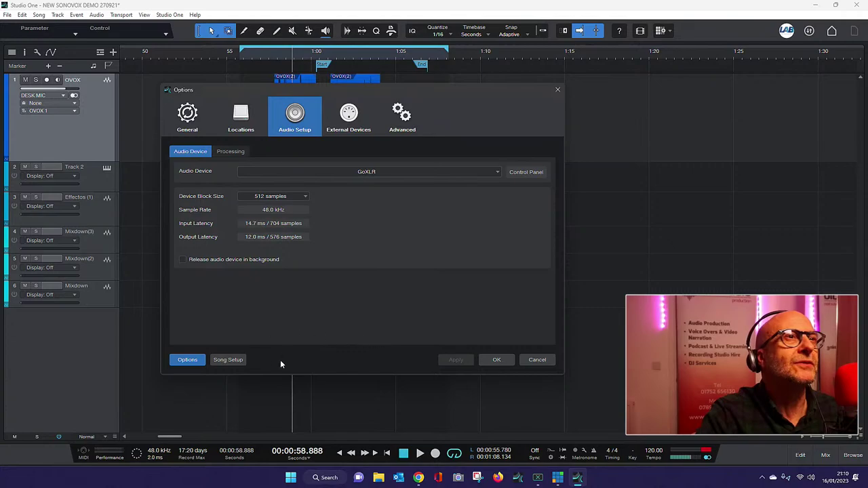
{"action": "left_click", "coordinate": [233, 362]}
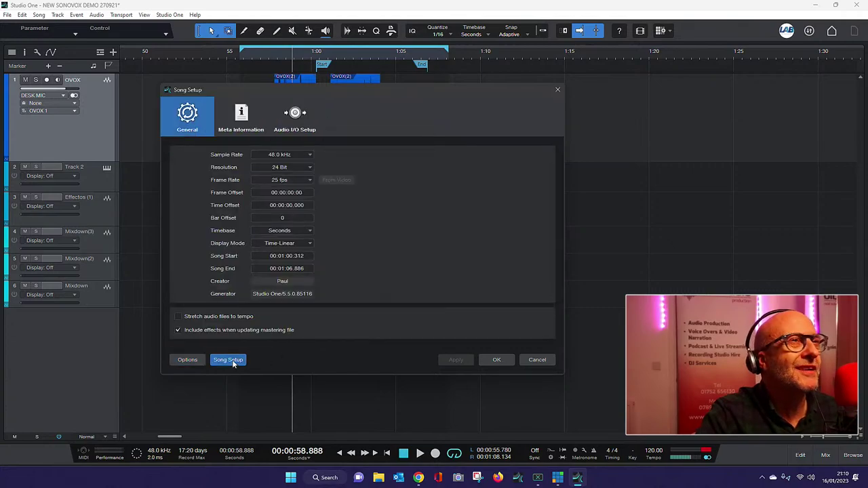
{"action": "left_click", "coordinate": [527, 361]}
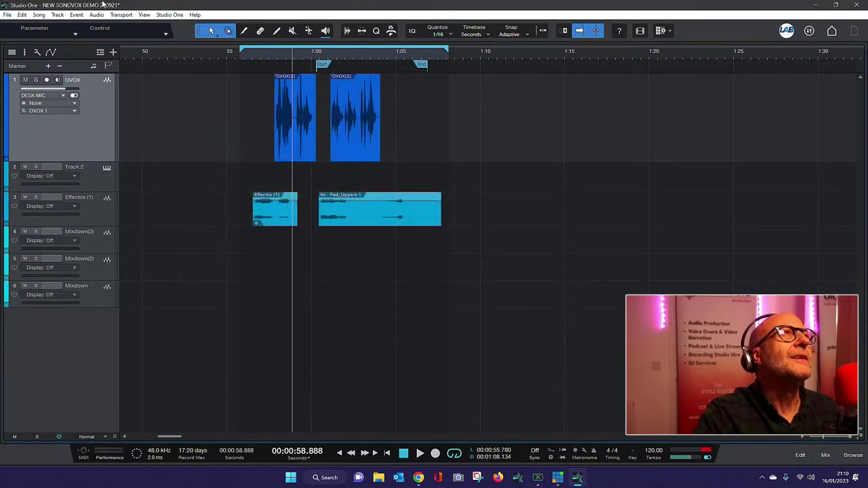
Reopen the song setup and examine the General, Locations, Audio Setup and External Devices options for the audio routing settings.
{"action": "left_click", "coordinate": [40, 15]}
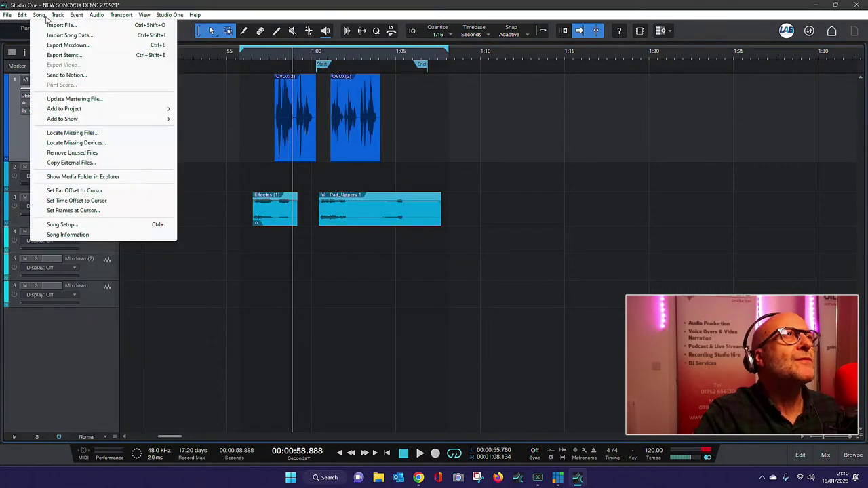
{"action": "mouse_move", "coordinate": [117, 16]}
{"action": "mouse_move", "coordinate": [39, 15]}
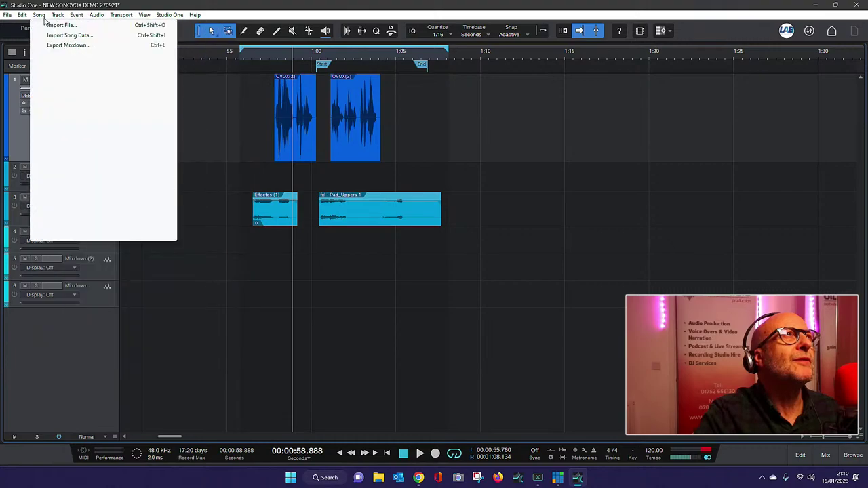
{"action": "left_click", "coordinate": [63, 225]}
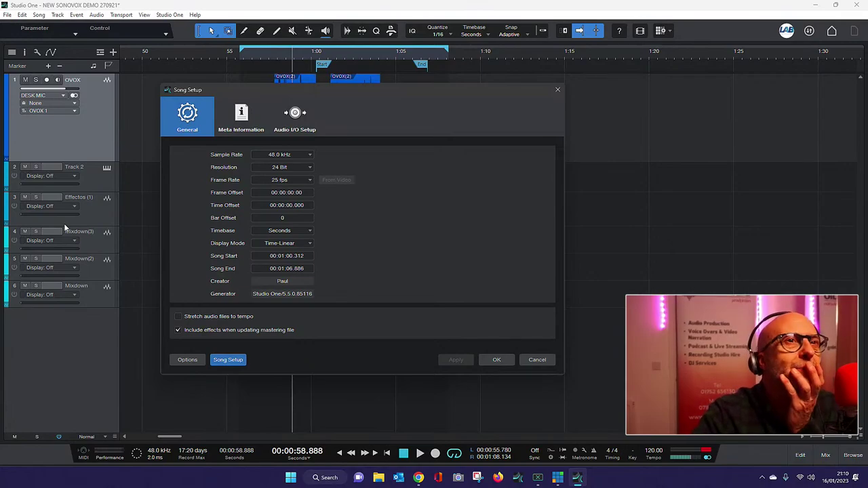
{"action": "left_click", "coordinate": [175, 360]}
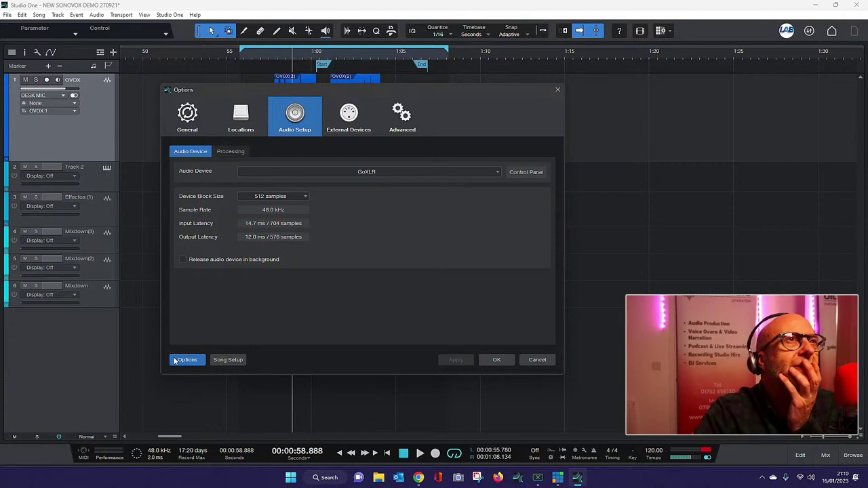
{"action": "left_click", "coordinate": [193, 117]}
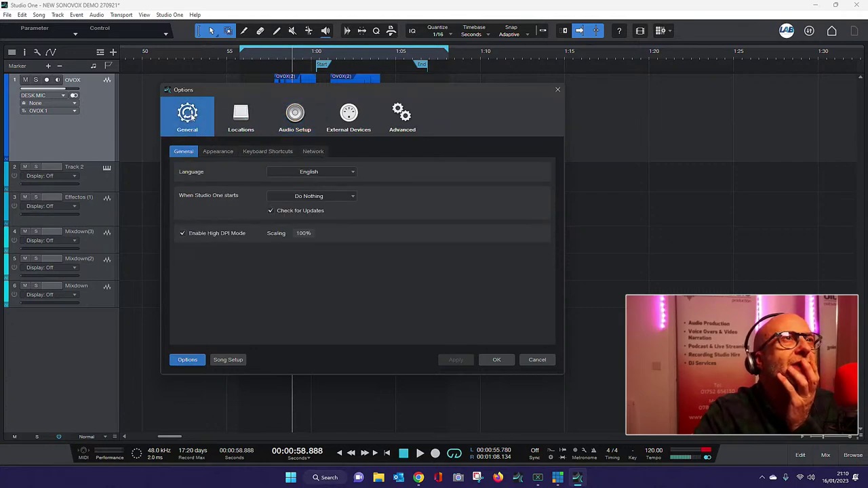
{"action": "left_click", "coordinate": [234, 119]}
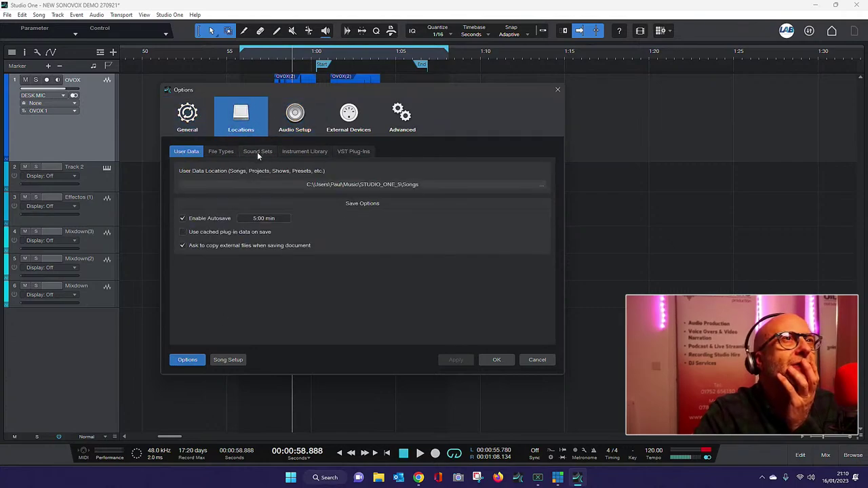
{"action": "left_click", "coordinate": [291, 118]}
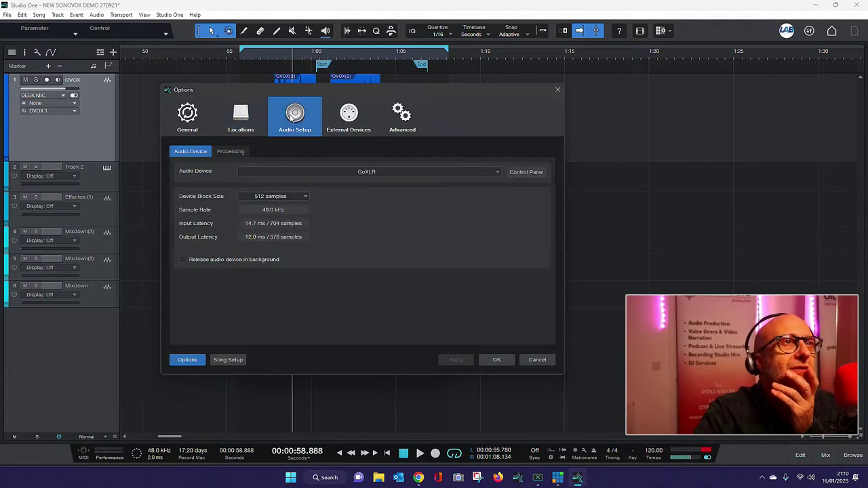
{"action": "left_click", "coordinate": [348, 117]}
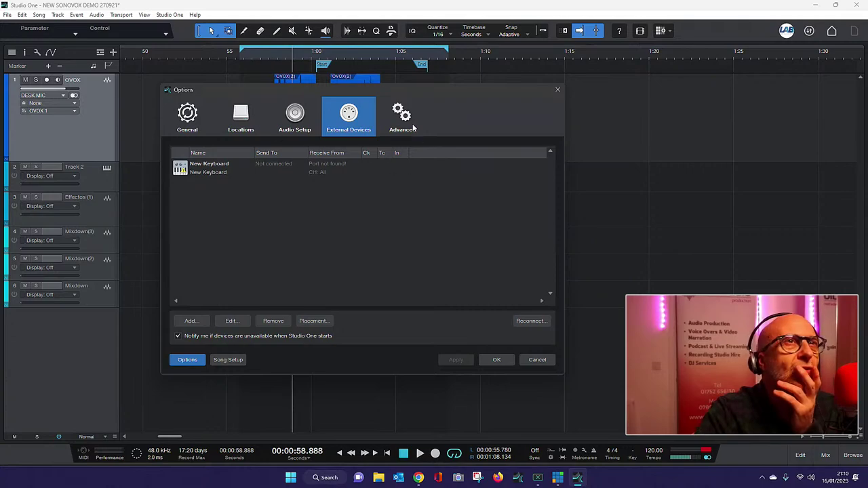
{"action": "left_click", "coordinate": [199, 116]}
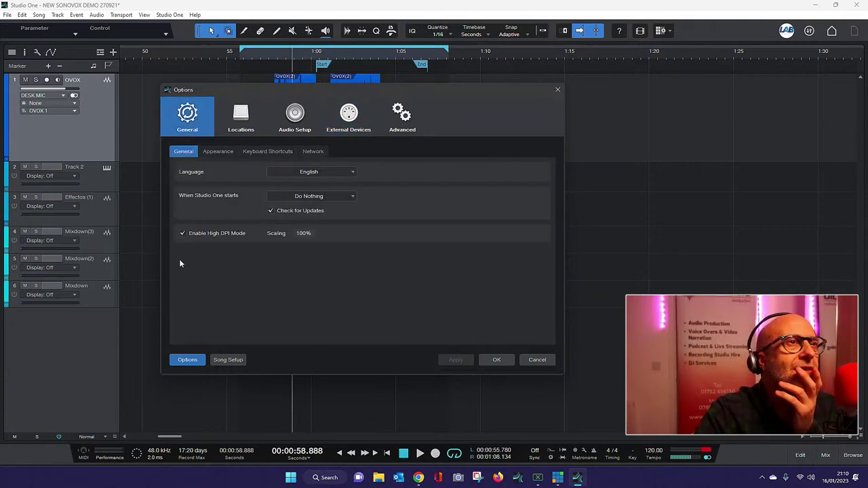
In the song's audio output routing, assign the Listen Bus to Music L and Music R, and apply the change.
{"action": "left_click", "coordinate": [230, 361]}
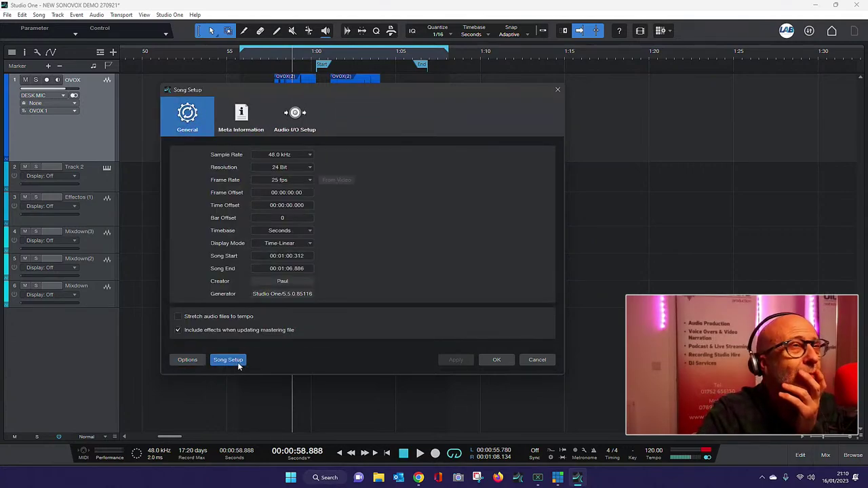
{"action": "left_click", "coordinate": [296, 112]}
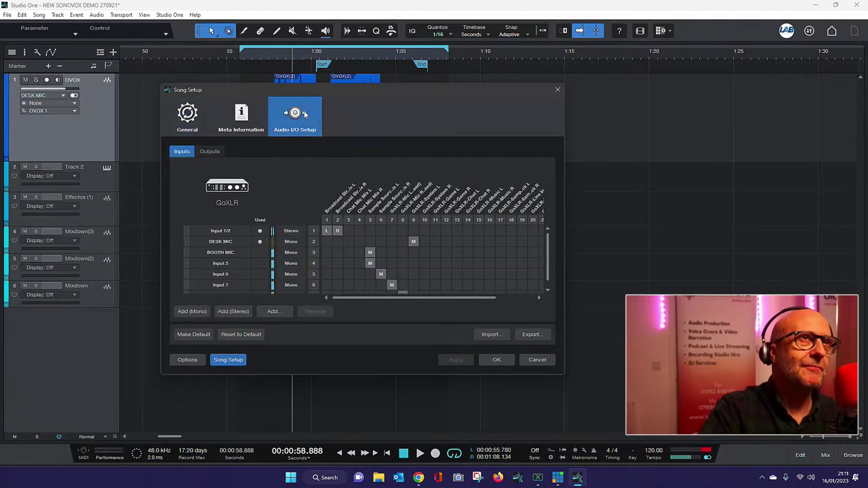
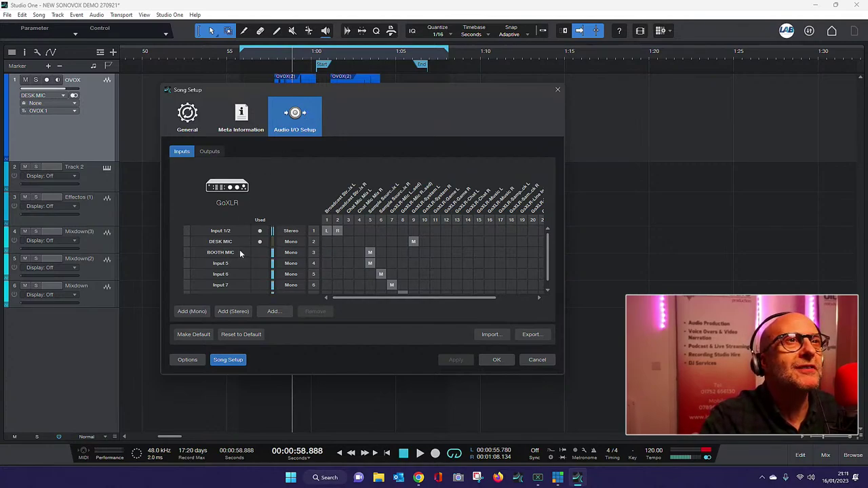
{"action": "left_click", "coordinate": [210, 151]}
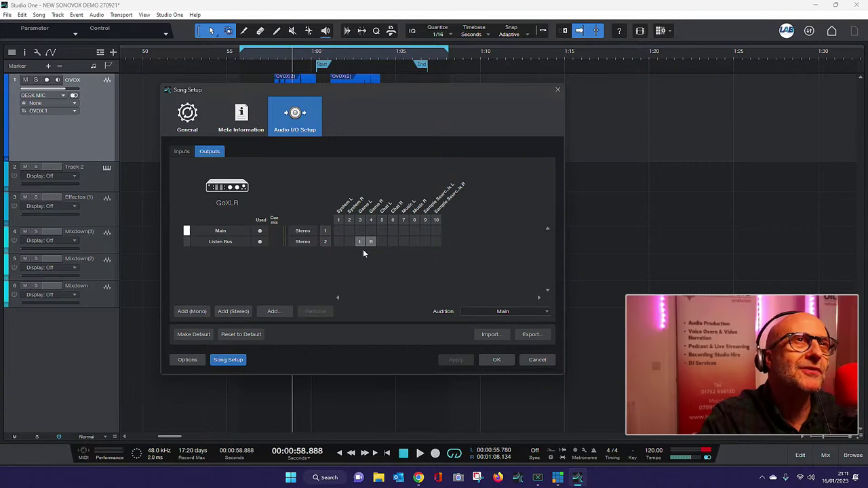
{"action": "left_click", "coordinate": [404, 242]}
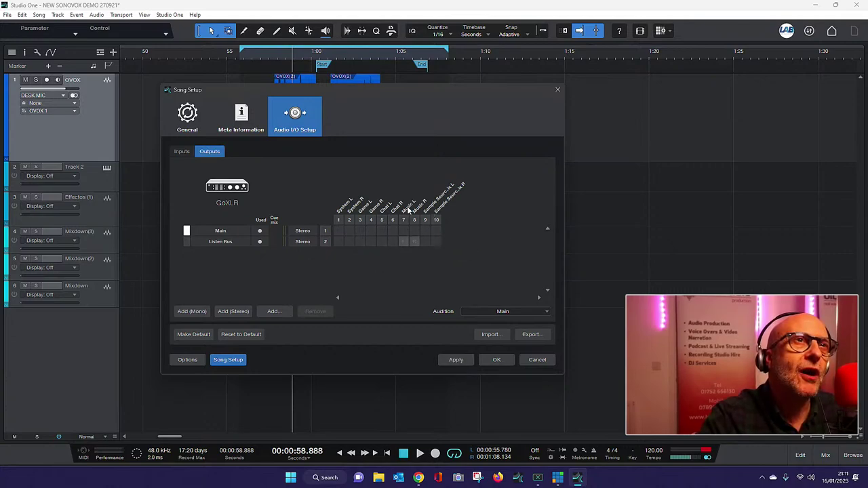
{"action": "left_click", "coordinate": [465, 360]}
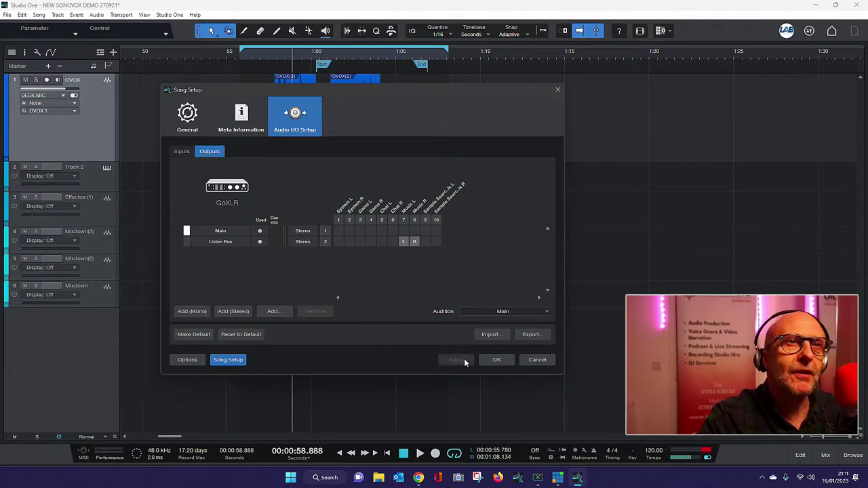
{"action": "left_click", "coordinate": [496, 360]}
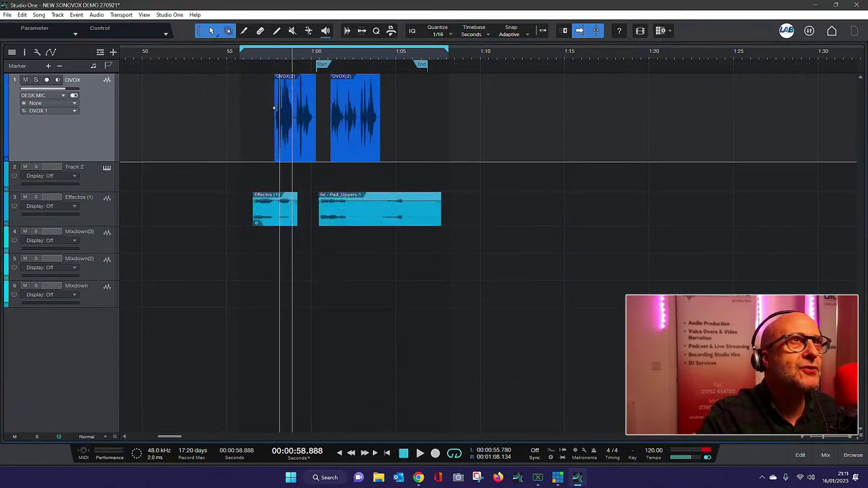
Play the arrangement to check the sound through the new output routing, and stop playback.
{"action": "key", "text": "space"}
{"action": "key", "text": "space"}
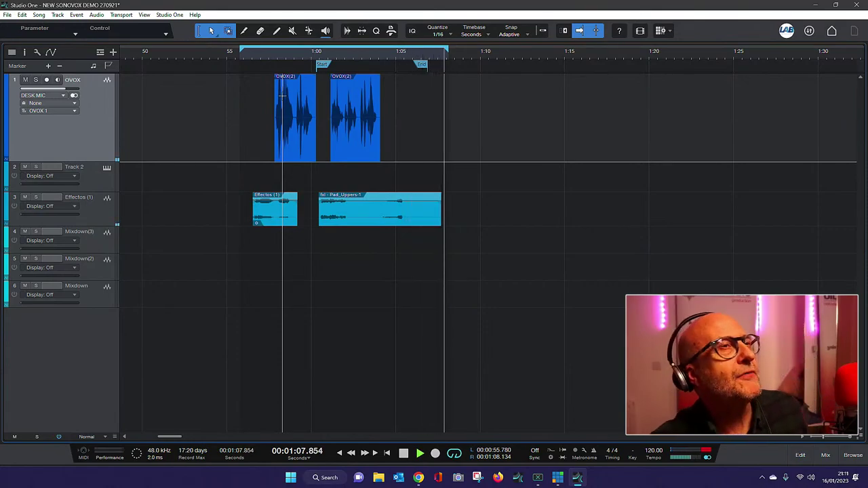
{"action": "key", "text": "space"}
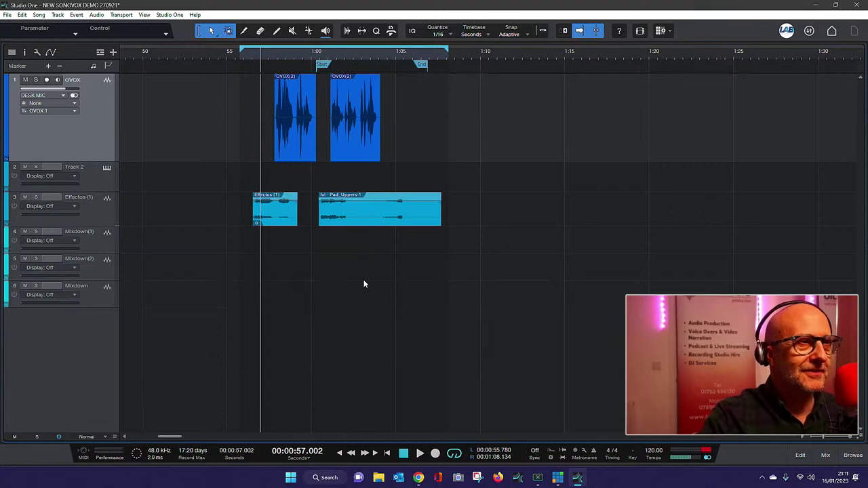
Delete the two existing vocal clips from the OVOX track.
{"action": "left_click_drag", "start_coordinate": [422, 146], "coordinate": [273, 150]}
{"action": "key", "text": "Delete"}
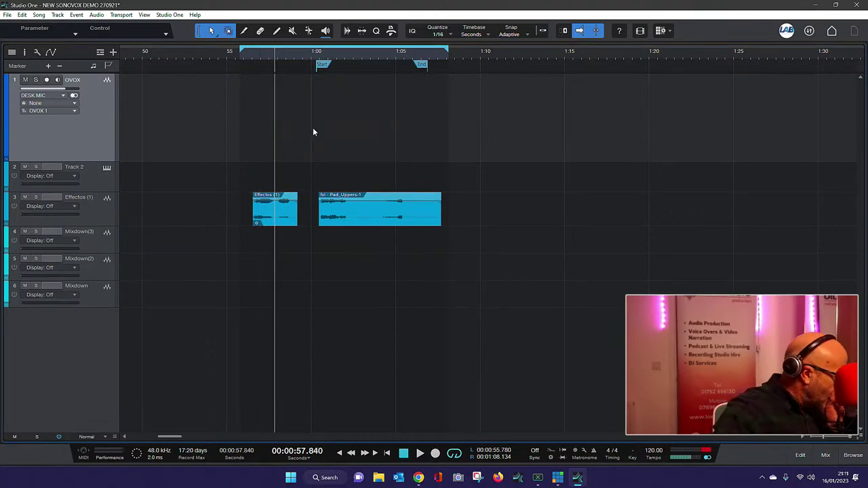
Set the OVOX track's input to Input 7 (GoXLR-Mic L processed) in mono, and arm it for recording with monitoring off.
{"action": "left_click", "coordinate": [64, 97]}
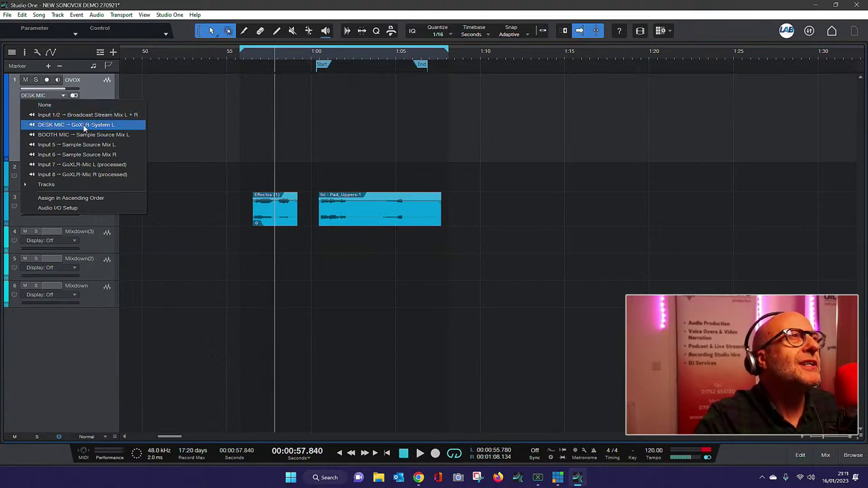
{"action": "left_click", "coordinate": [80, 166]}
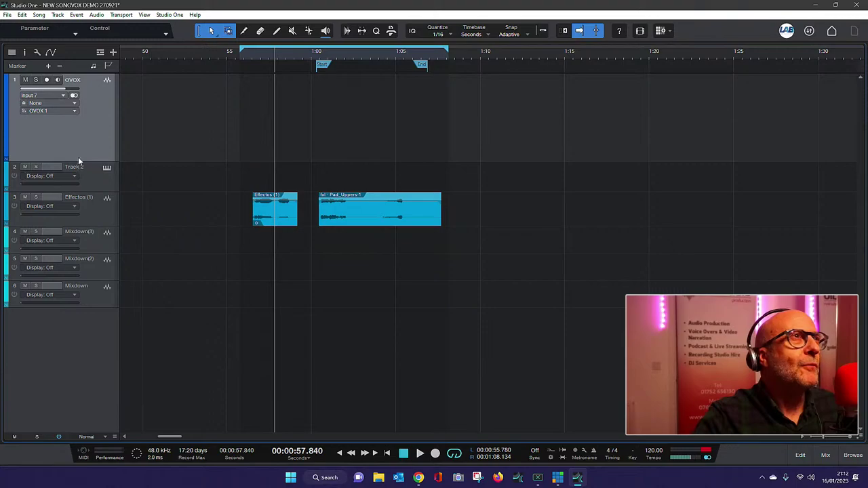
{"action": "left_click", "coordinate": [46, 80]}
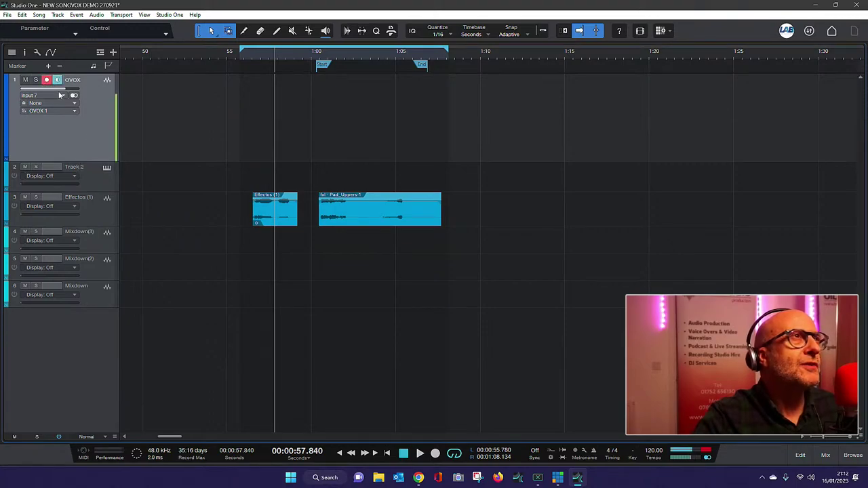
{"action": "left_click", "coordinate": [58, 80]}
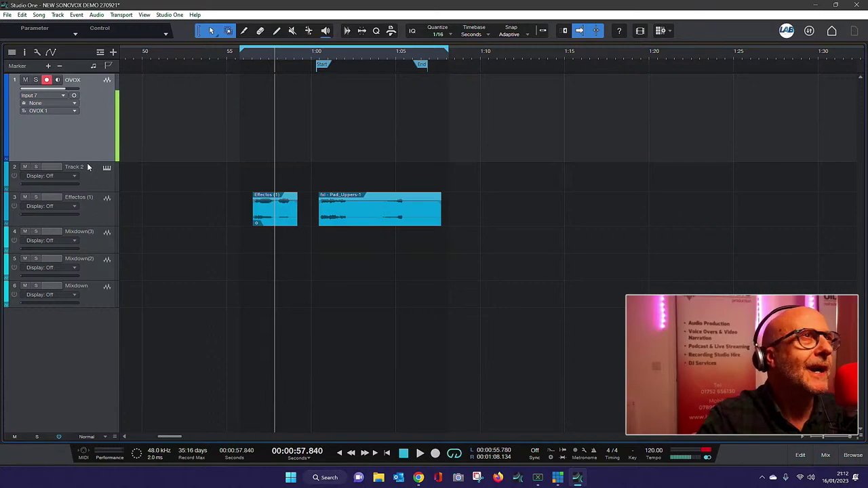
Mute the Effectos (1) track and record a new vocal take on the OVOX track from about 55.8 seconds.
{"action": "left_click", "coordinate": [243, 58]}
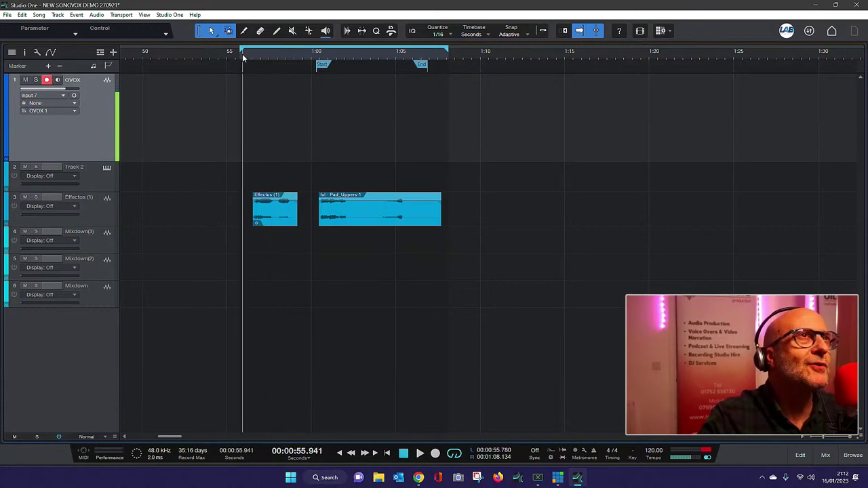
{"action": "left_click", "coordinate": [25, 197]}
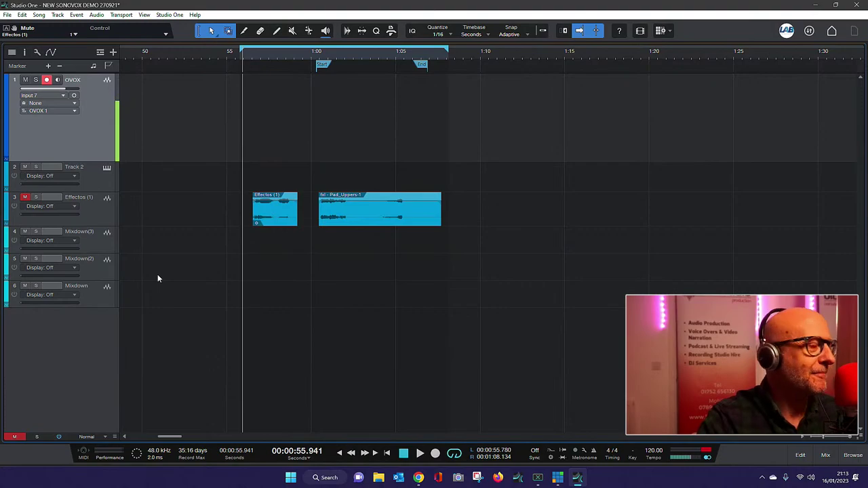
{"action": "key", "text": "space"}
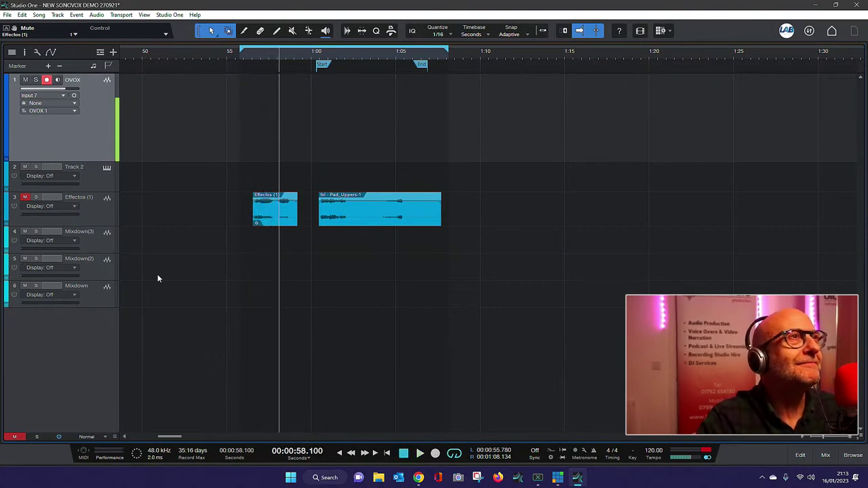
{"action": "left_click", "coordinate": [241, 58]}
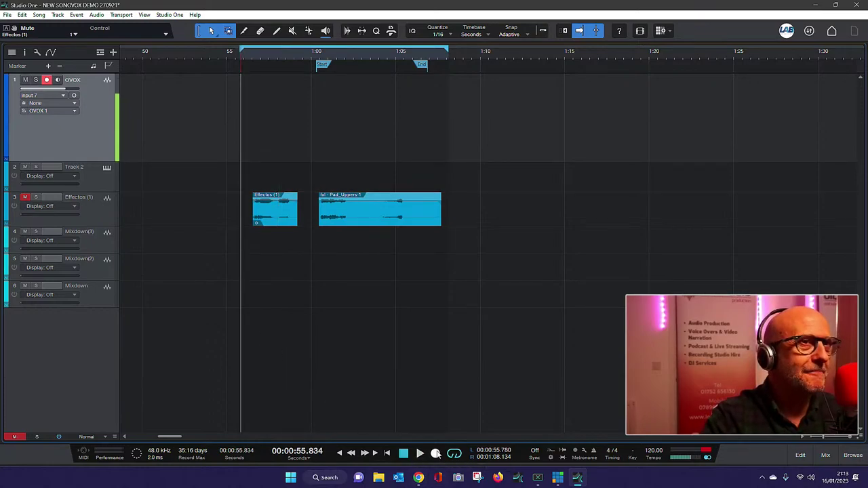
{"action": "left_click", "coordinate": [436, 454]}
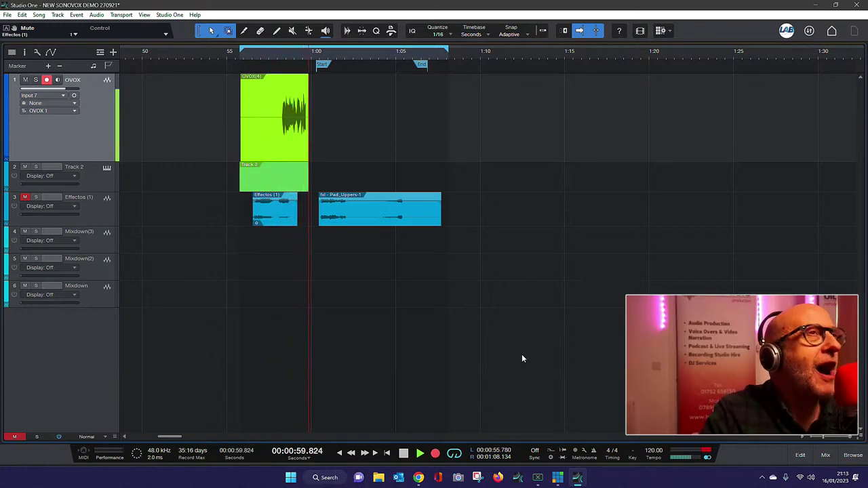
{"action": "key", "text": "space"}
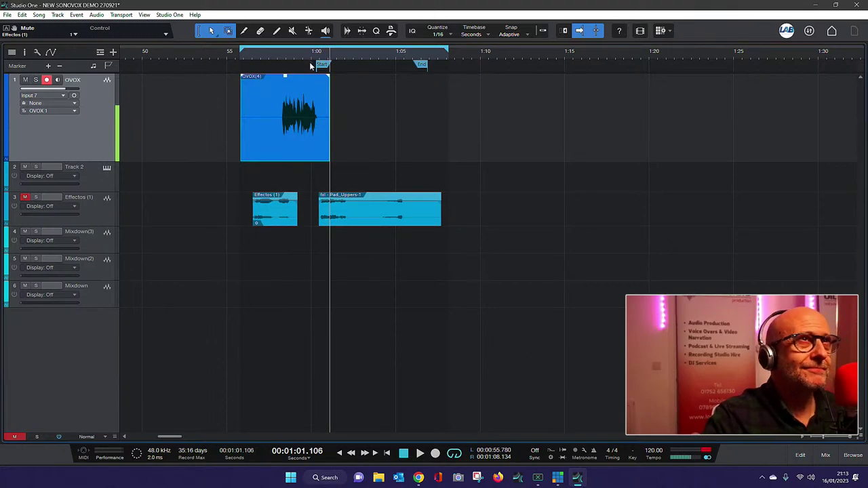
Split the recorded vocal clip just before the voice starts at about 58.3 seconds, and erase the silent lead-in.
{"action": "scroll", "coordinate": [272, 55], "scroll_direction": "up", "scroll_amount": 5}
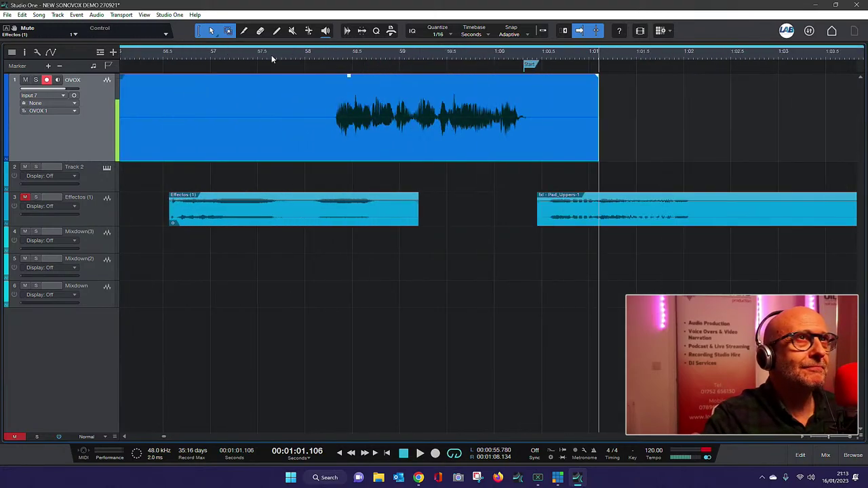
{"action": "left_click", "coordinate": [244, 31]}
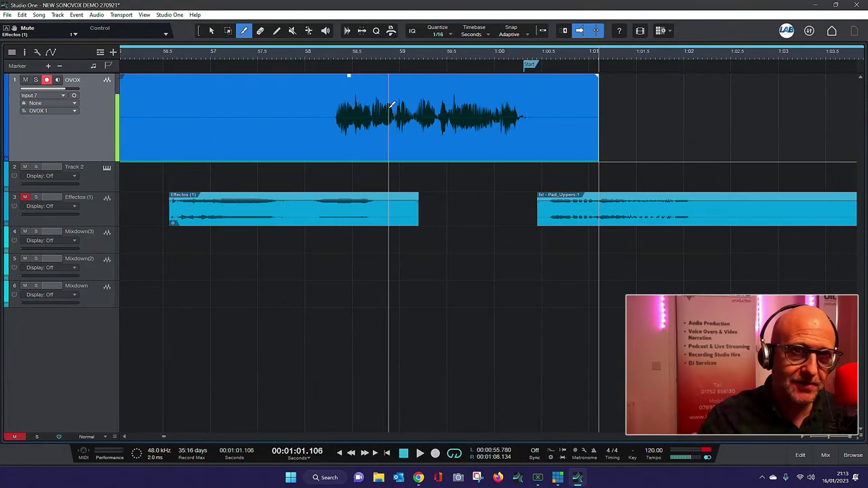
{"action": "left_click", "coordinate": [336, 105]}
{"action": "left_click", "coordinate": [261, 32]}
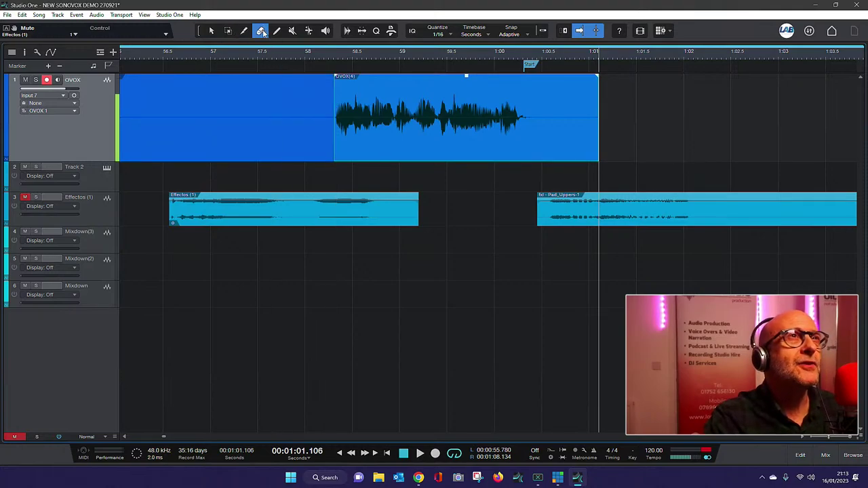
{"action": "left_click", "coordinate": [243, 124]}
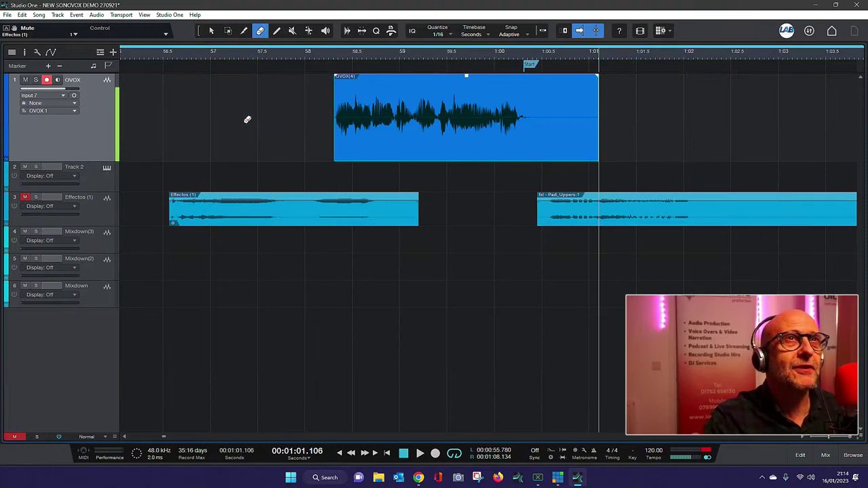
Locate the end of the spoken phrase, split the vocal clip there at about 1:00.287, and erase the silent tail.
{"action": "left_click", "coordinate": [484, 58]}
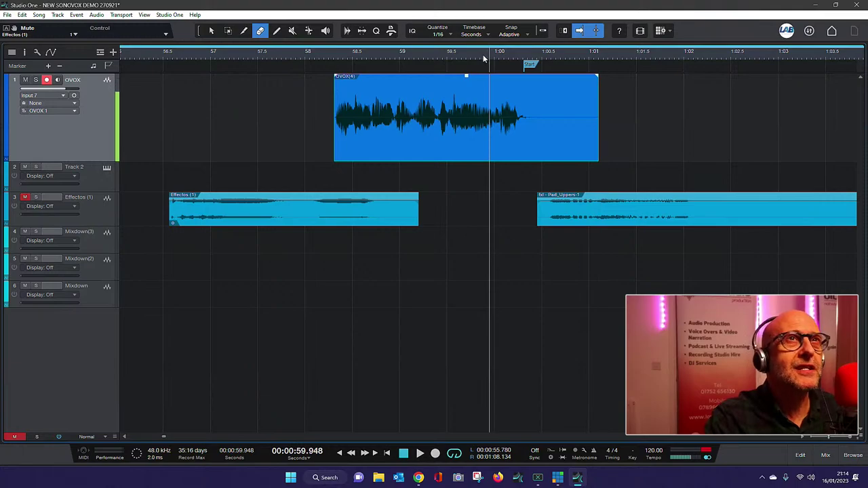
{"action": "key", "text": "space"}
{"action": "left_click", "coordinate": [476, 54]}
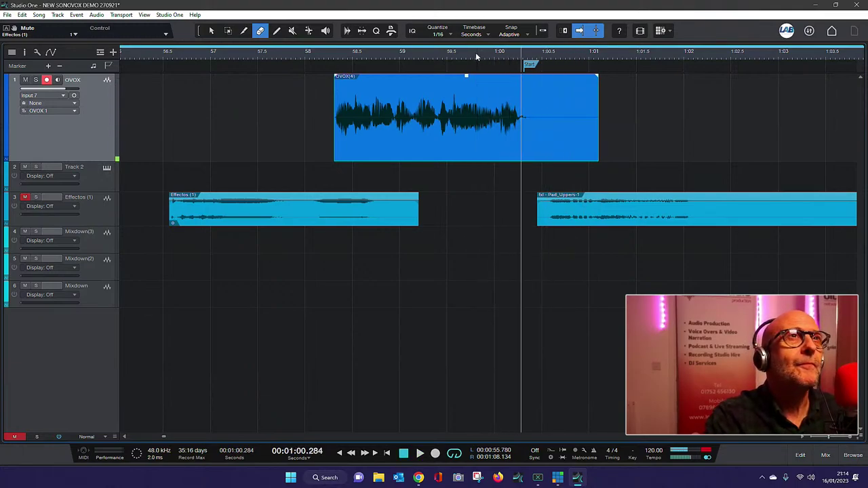
{"action": "left_click", "coordinate": [475, 54]}
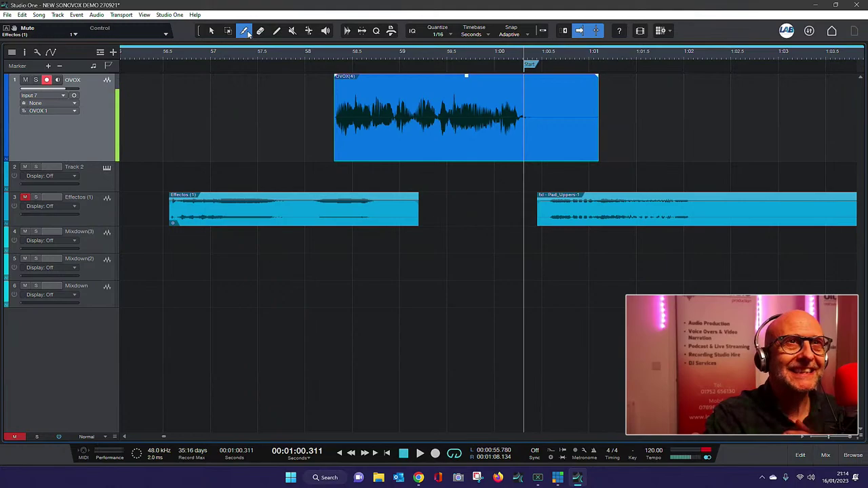
{"action": "left_click", "coordinate": [459, 53]}
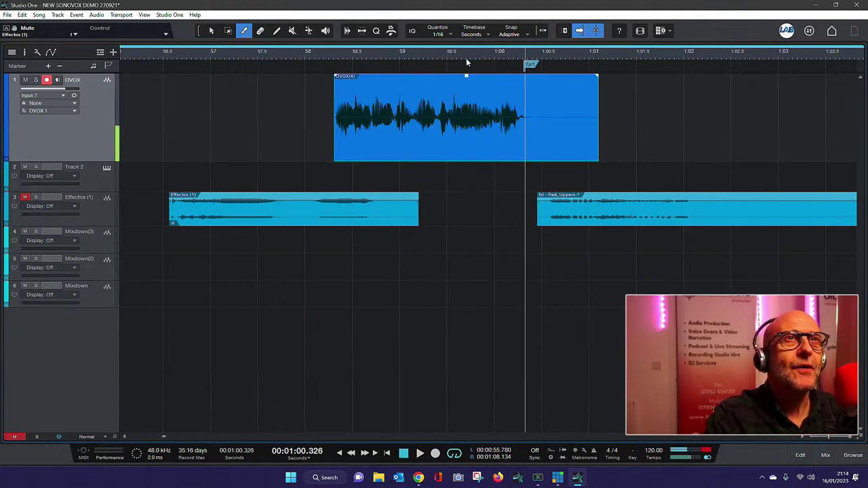
{"action": "left_click", "coordinate": [513, 54]}
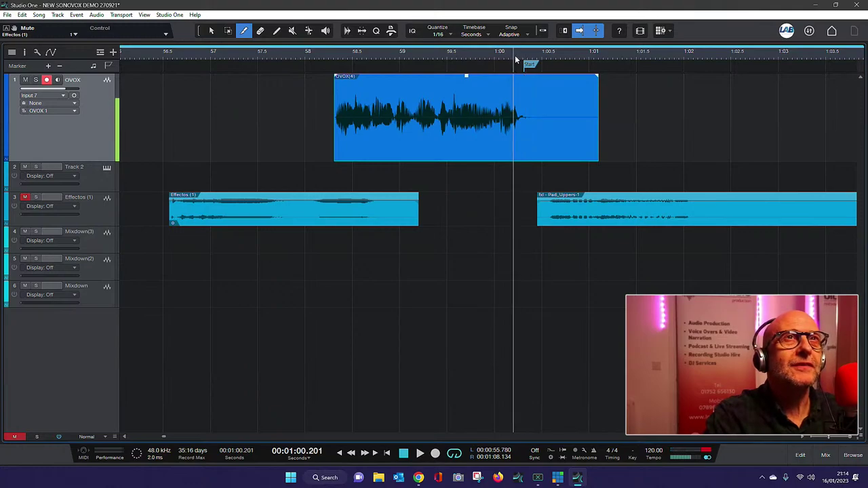
{"action": "left_click", "coordinate": [522, 60]}
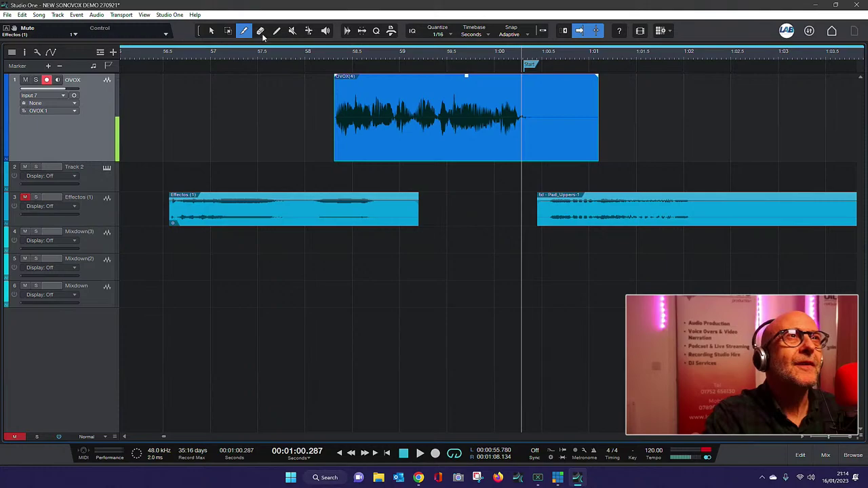
{"action": "left_click", "coordinate": [523, 101]}
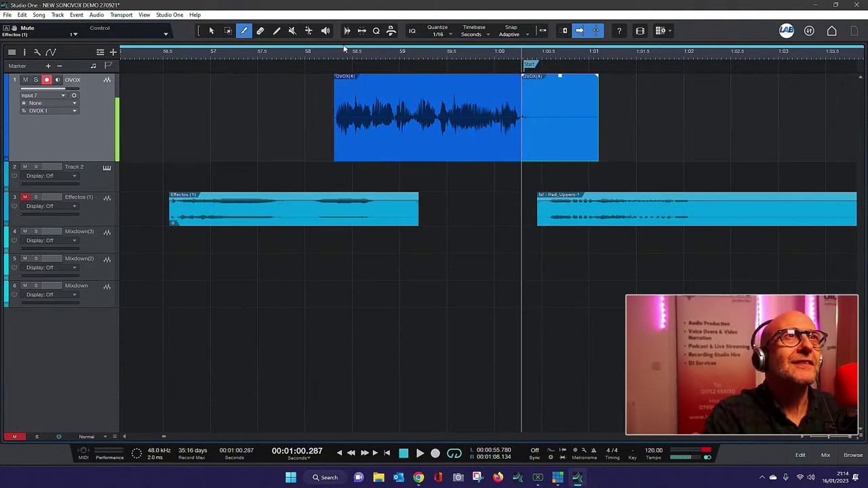
{"action": "left_click", "coordinate": [557, 109]}
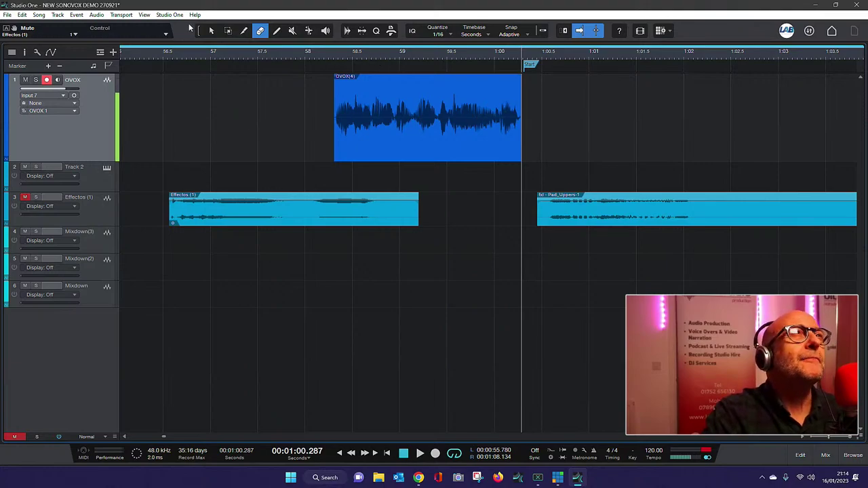
Disarm the OVOX track and move the trimmed vocal clip to start at 58.692 seconds.
{"action": "left_click", "coordinate": [212, 32]}
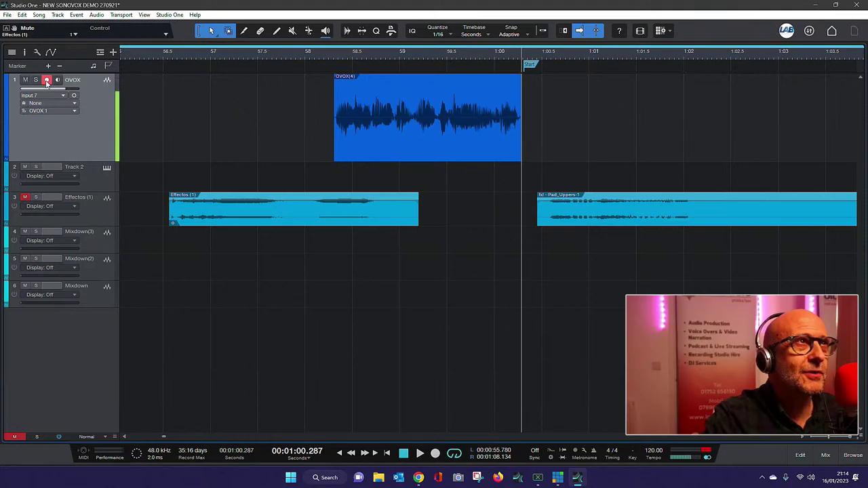
{"action": "left_click_drag", "start_coordinate": [380, 143], "coordinate": [416, 158]}
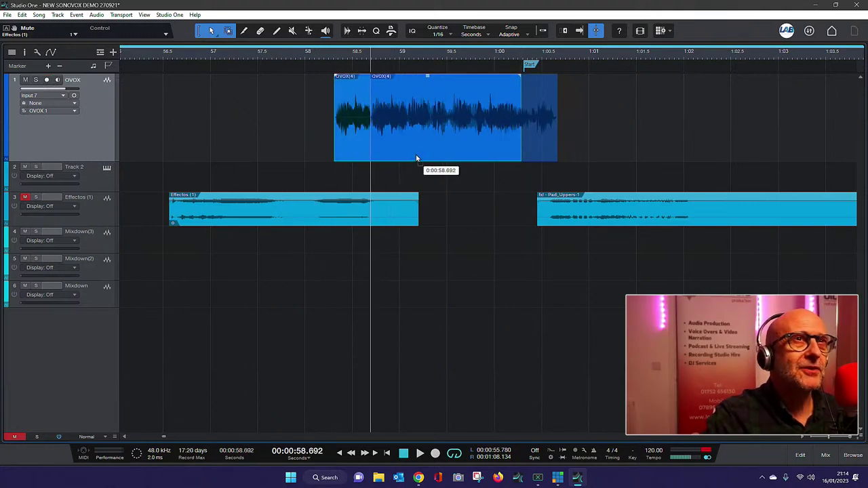
Unmute the Effectos (1) track and move the vocal clip over its effect to start at about 57.4 seconds, checking the timing by playback.
{"action": "left_click", "coordinate": [152, 53]}
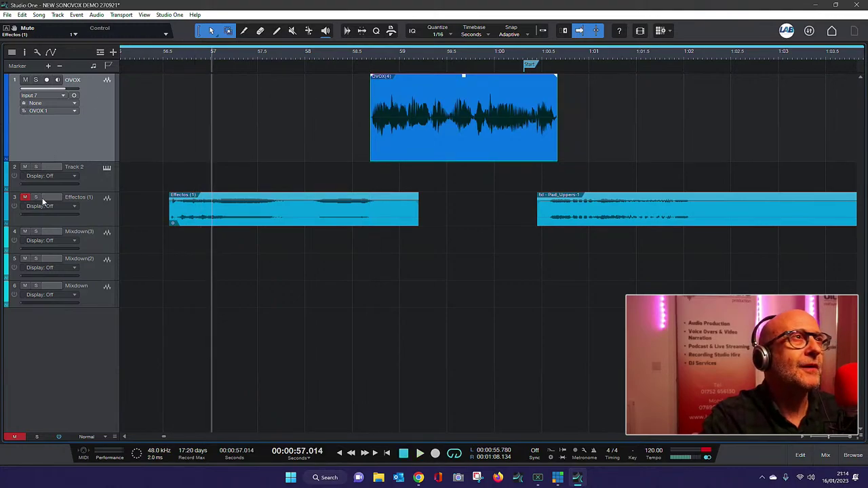
{"action": "left_click", "coordinate": [168, 53]}
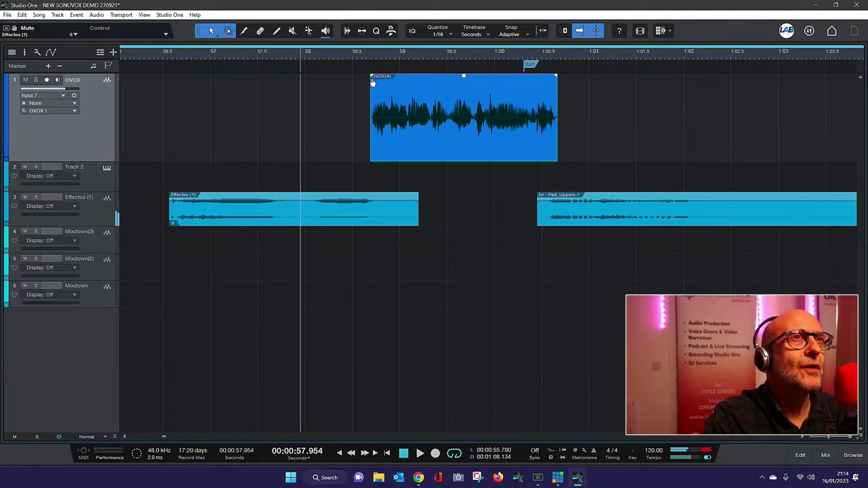
{"action": "left_click_drag", "start_coordinate": [406, 128], "coordinate": [309, 134]}
{"action": "left_click", "coordinate": [169, 55]}
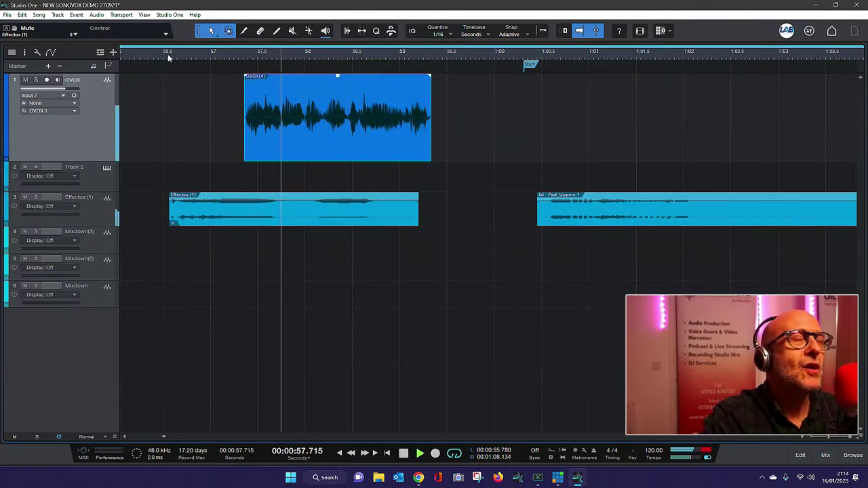
{"action": "key", "text": "space"}
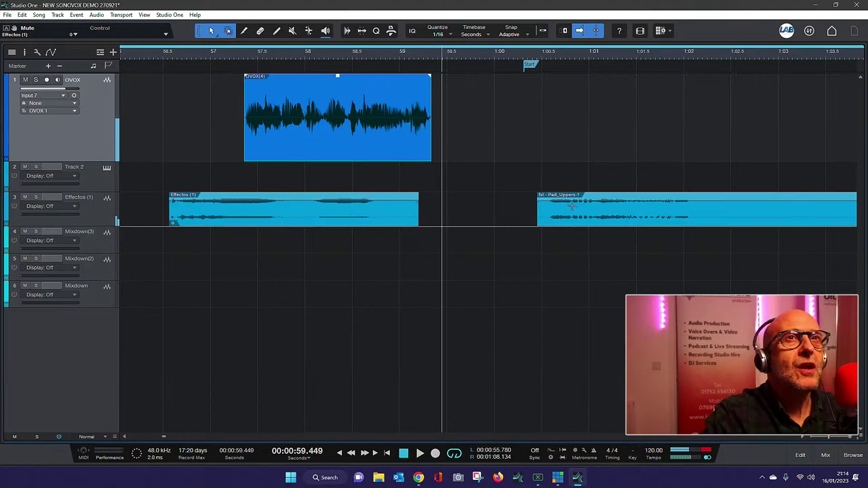
Move the Pad_Uppers clip onto the Mixdown(3) track to start at 58.625 seconds, and play the arrangement to check it.
{"action": "left_click_drag", "start_coordinate": [580, 213], "coordinate": [461, 219]}
{"action": "key", "text": "space"}
{"action": "left_click_drag", "start_coordinate": [534, 219], "coordinate": [479, 249]}
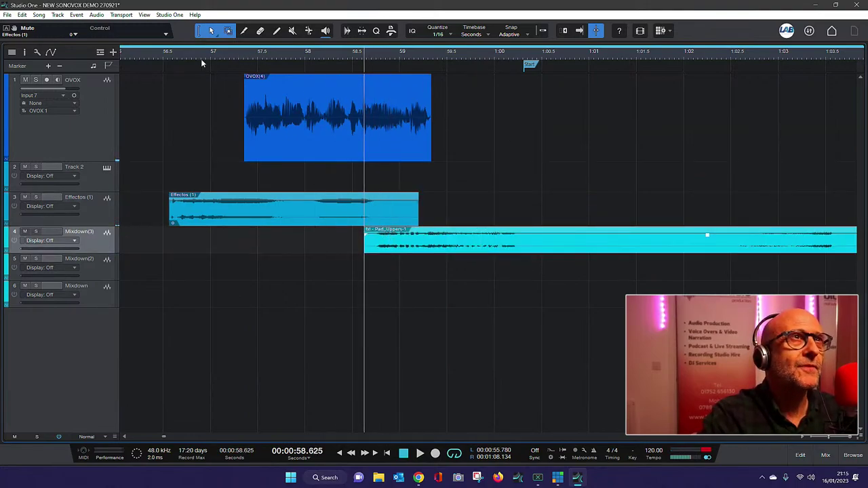
{"action": "left_click", "coordinate": [158, 55]}
{"action": "key", "text": "space"}
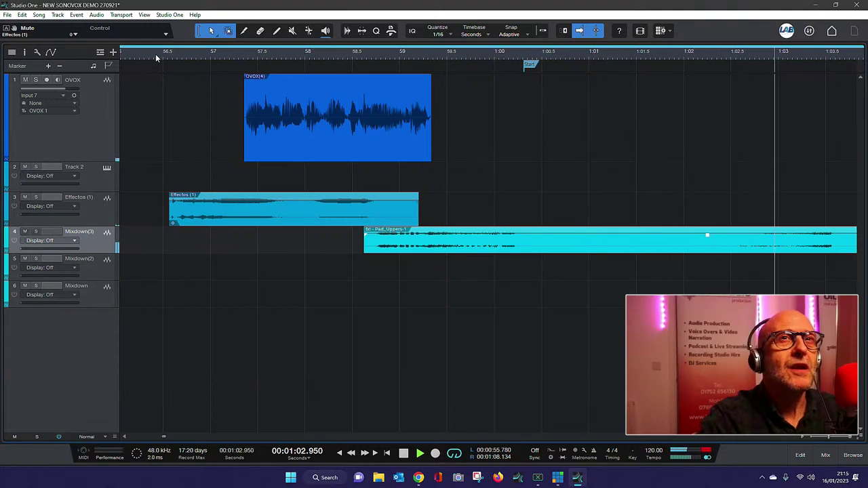
{"action": "key", "text": "space"}
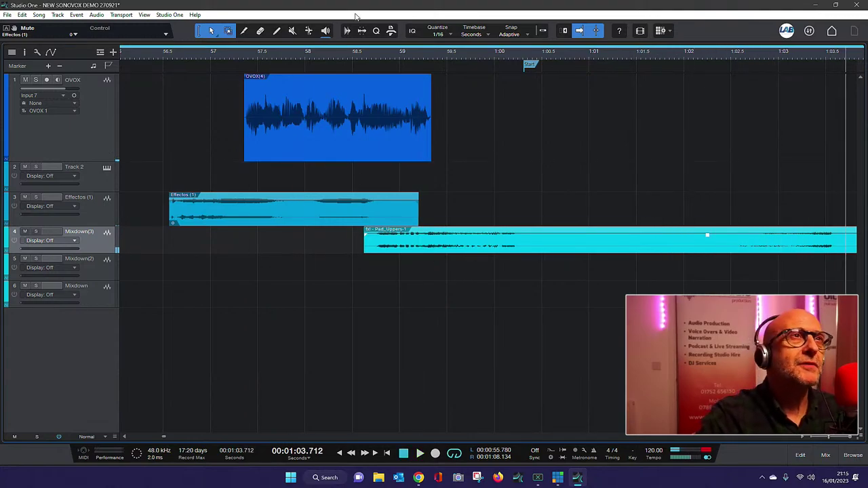
Split the Pad_Uppers clip on the Mixdown(3) track at about 1:00.5.
{"action": "left_click", "coordinate": [245, 31]}
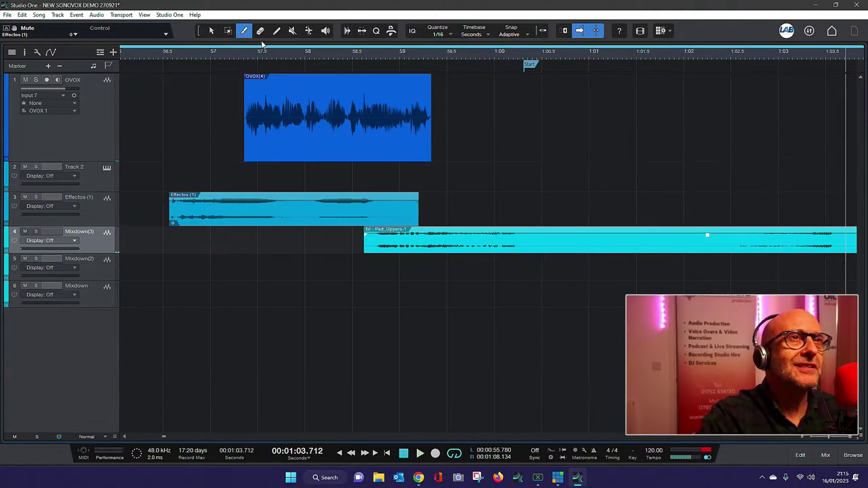
{"action": "left_click", "coordinate": [542, 230]}
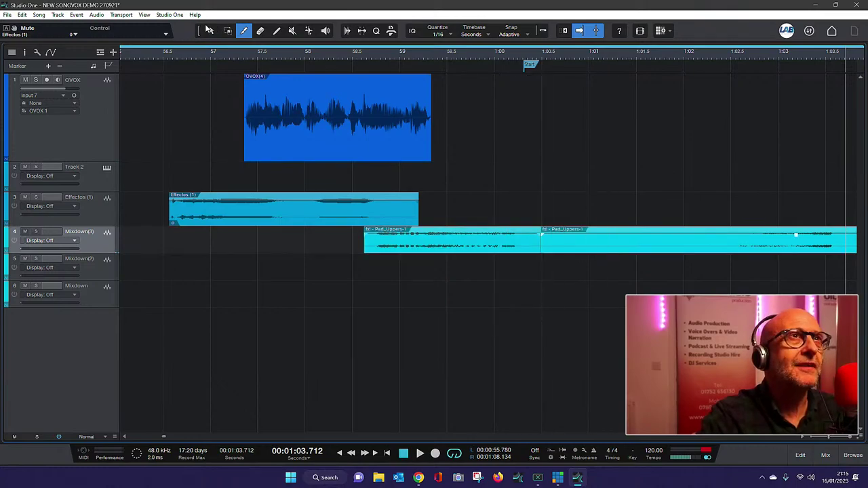
{"action": "left_click", "coordinate": [212, 32]}
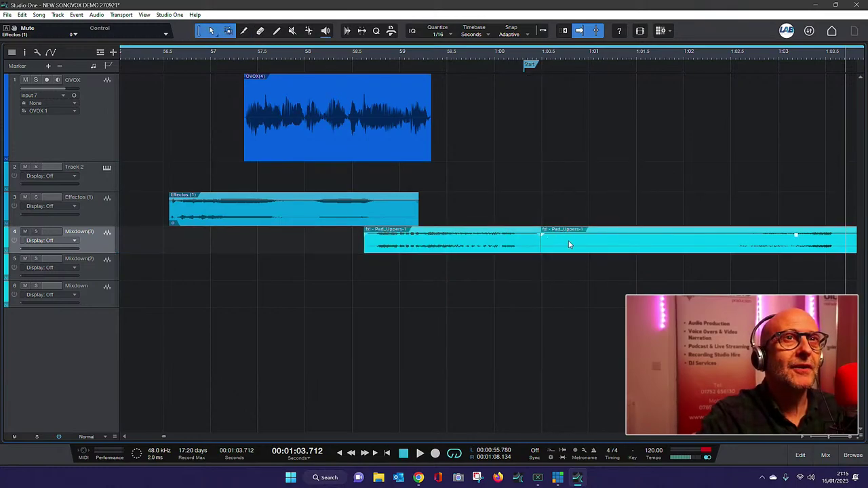
Move the second Pad_Uppers piece to start at about 1:03.458 and the Start marker to the beginning of the Effectos (1) clip.
{"action": "left_click", "coordinate": [666, 241], "text": "alt"}
{"action": "left_click_drag", "start_coordinate": [707, 251], "coordinate": [851, 248]}
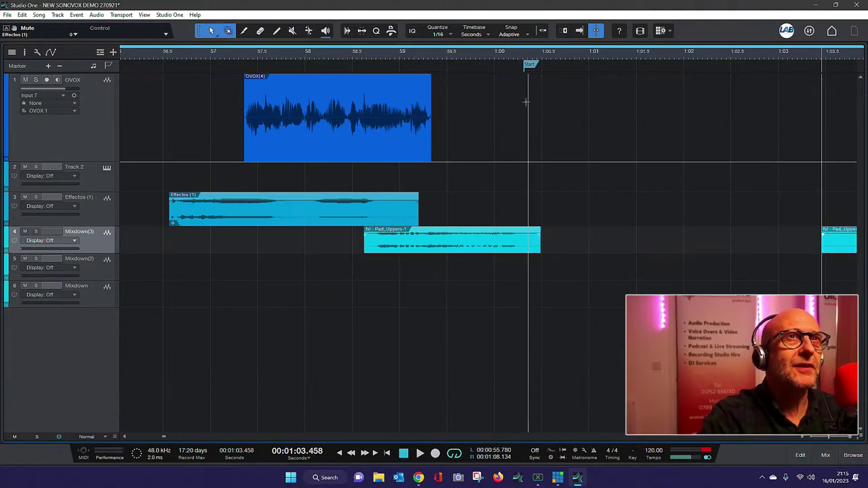
{"action": "mouse_move", "coordinate": [531, 67]}
{"action": "left_mouse_down"}
{"action": "mouse_move", "coordinate": [223, 56]}
{"action": "mouse_move", "coordinate": [169, 71]}
{"action": "mouse_move", "coordinate": [176, 70]}
{"action": "left_mouse_up"}
{"action": "scroll", "coordinate": [606, 53], "scroll_direction": "down", "scroll_amount": 5}
Play the arrangement and move the End marker to the end of the first Pad_Uppers clip at 1:00.494.
{"action": "left_click_drag", "start_coordinate": [591, 71], "coordinate": [585, 72]}
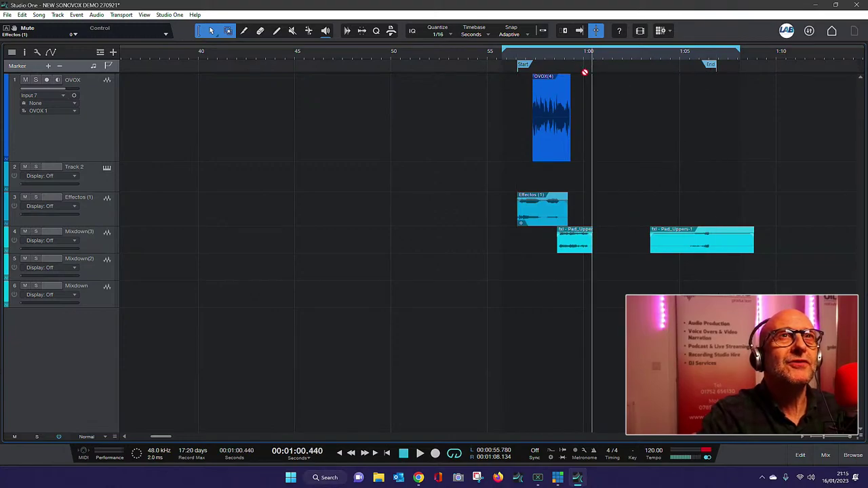
{"action": "scroll", "coordinate": [542, 59], "scroll_direction": "up", "scroll_amount": 5}
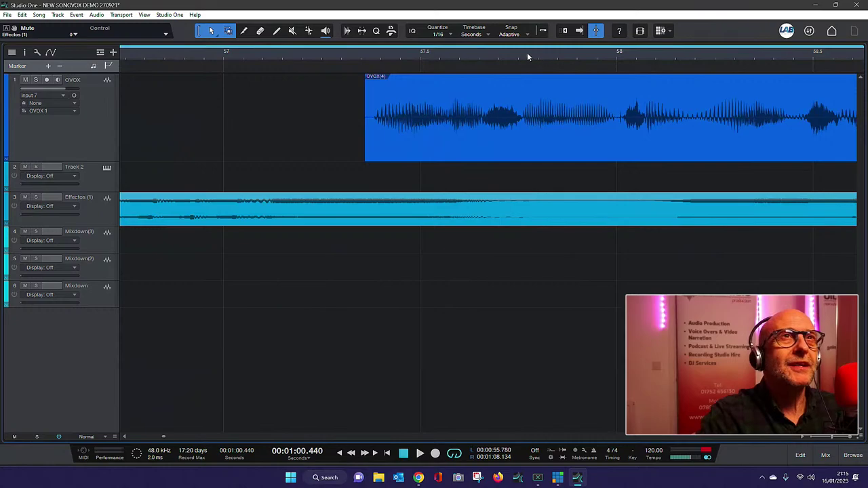
{"action": "left_click", "coordinate": [339, 54]}
{"action": "key", "text": "space"}
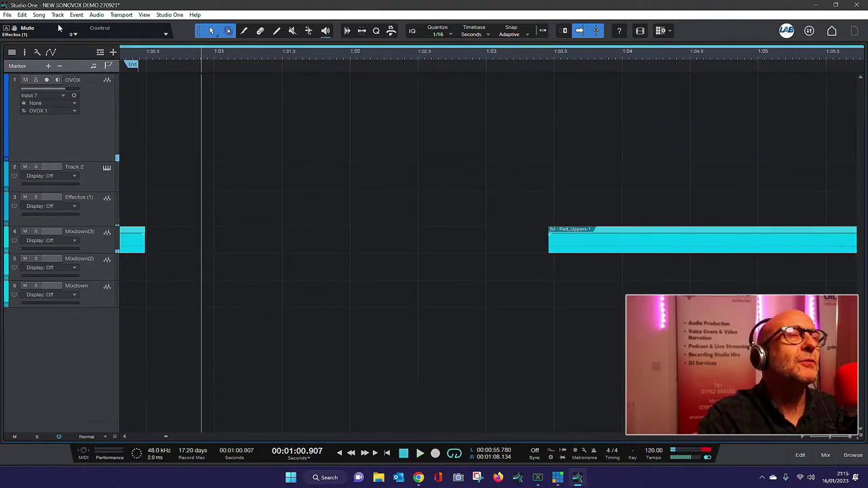
{"action": "left_click_drag", "start_coordinate": [136, 68], "coordinate": [144, 72]}
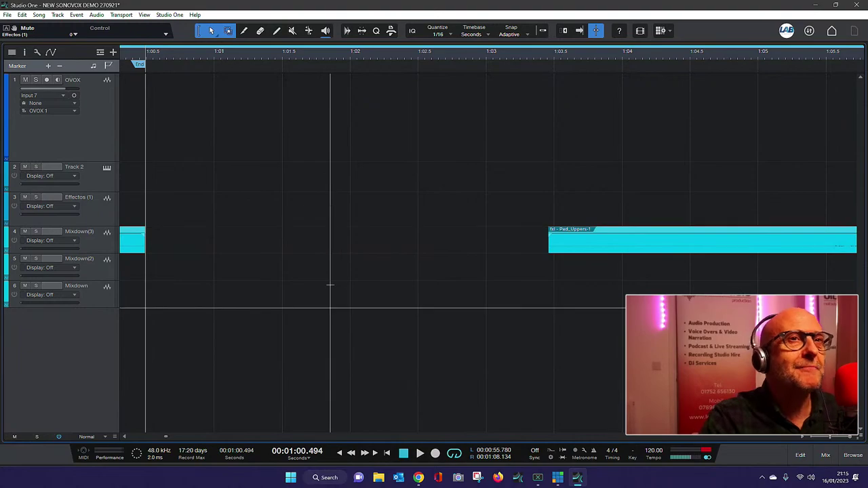
Show the mixing console and play the sweeper back with its channel levels in view.
{"action": "left_click", "coordinate": [825, 455]}
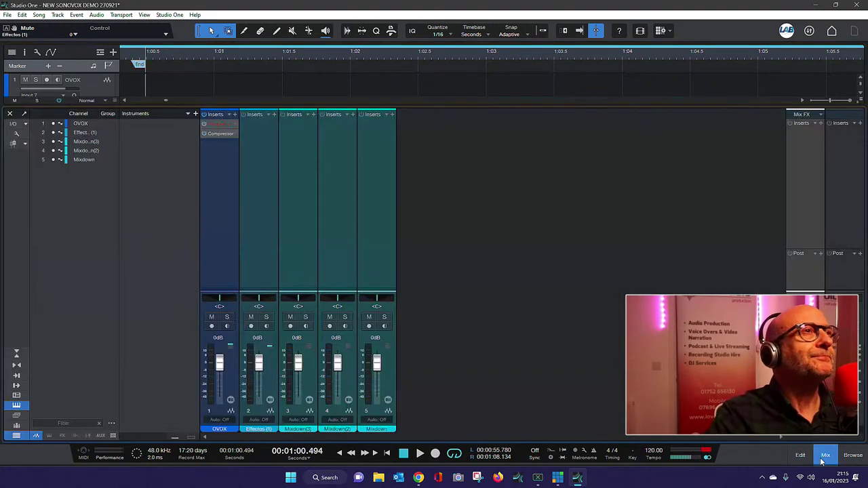
{"action": "key", "text": "space"}
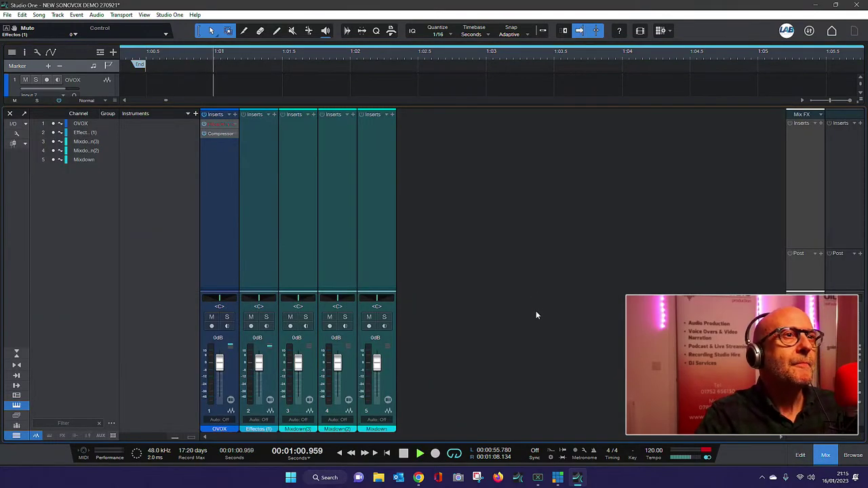
{"action": "left_click", "coordinate": [350, 453]}
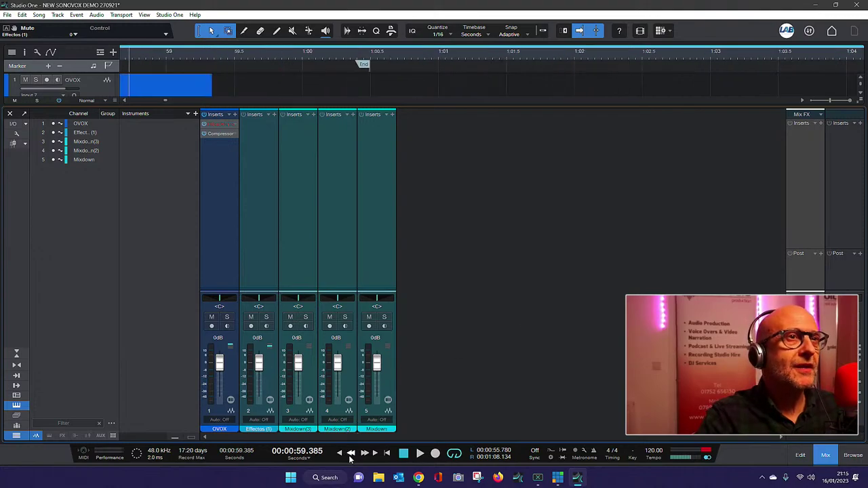
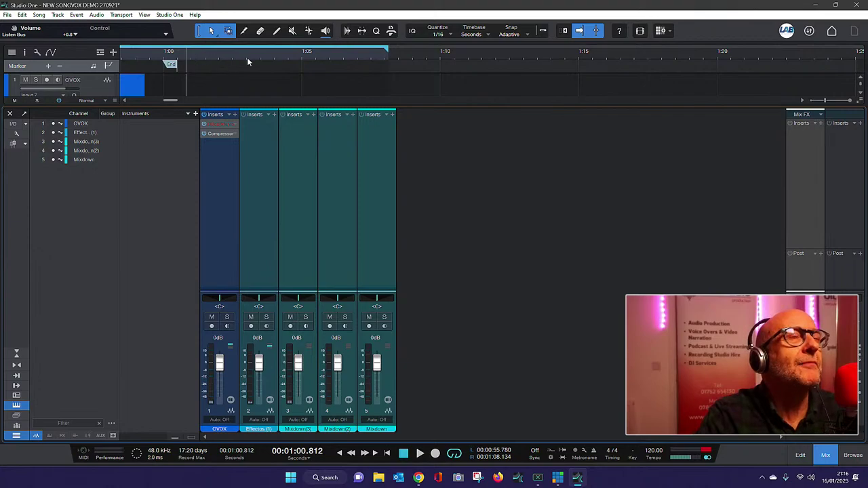
{"action": "scroll", "coordinate": [246, 58], "scroll_direction": "down", "scroll_amount": 5}
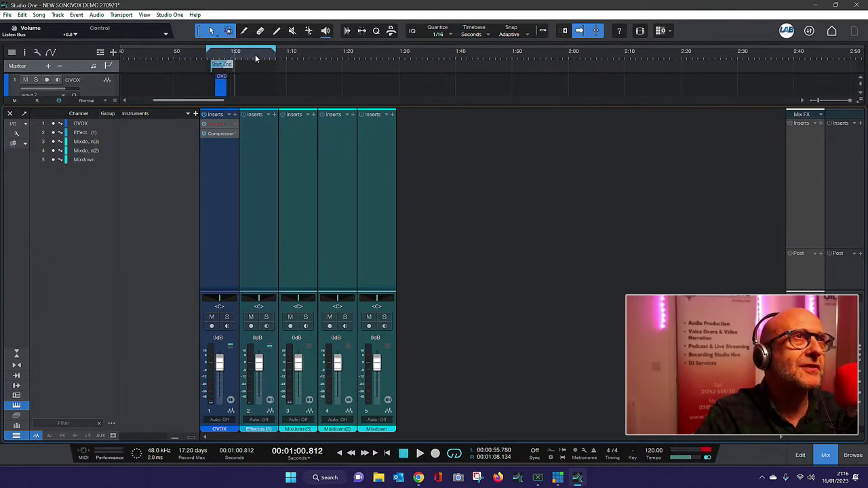
{"action": "scroll", "coordinate": [255, 54], "scroll_direction": "up", "scroll_amount": 6}
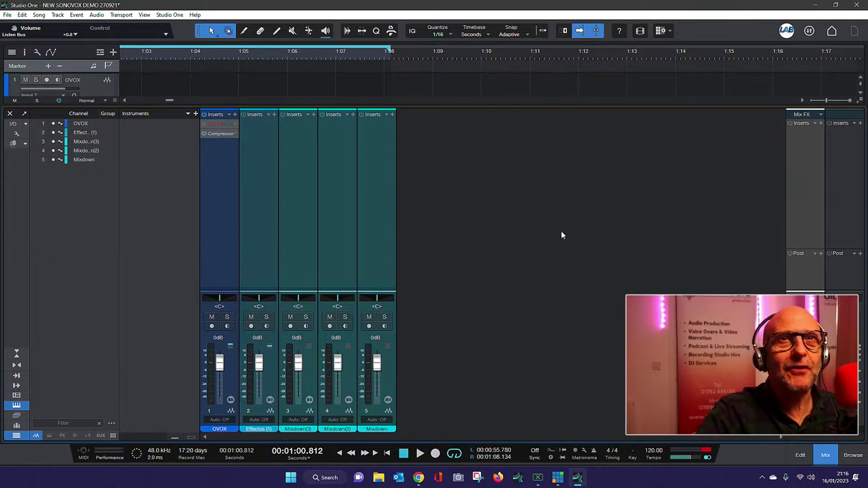
Insert the PreSonus Bitcrusher after the Compressor on the OVOX channel, hide the effects browser and audition the sweeper from about 57 seconds.
{"action": "left_click", "coordinate": [858, 460]}
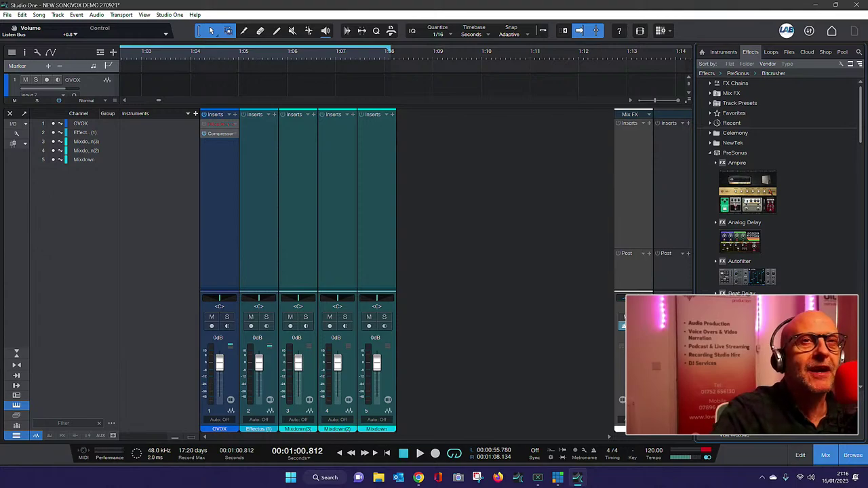
{"action": "left_click_drag", "start_coordinate": [739, 308], "coordinate": [210, 146]}
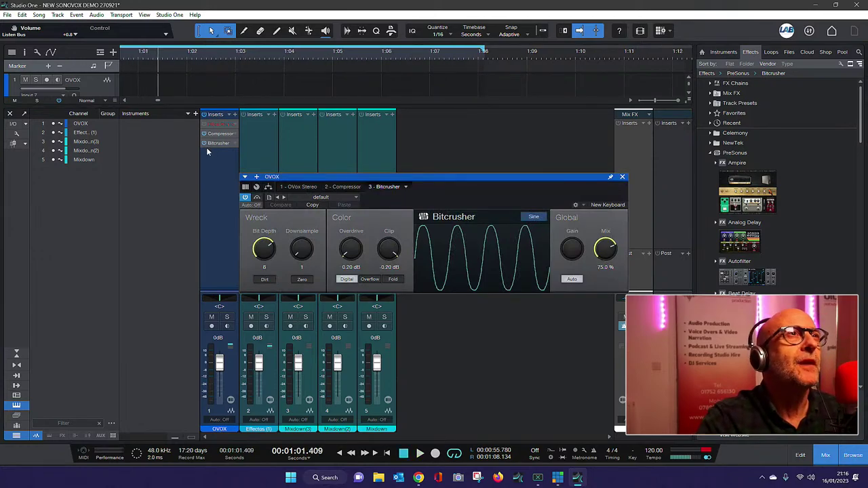
{"action": "left_click", "coordinate": [351, 453]}
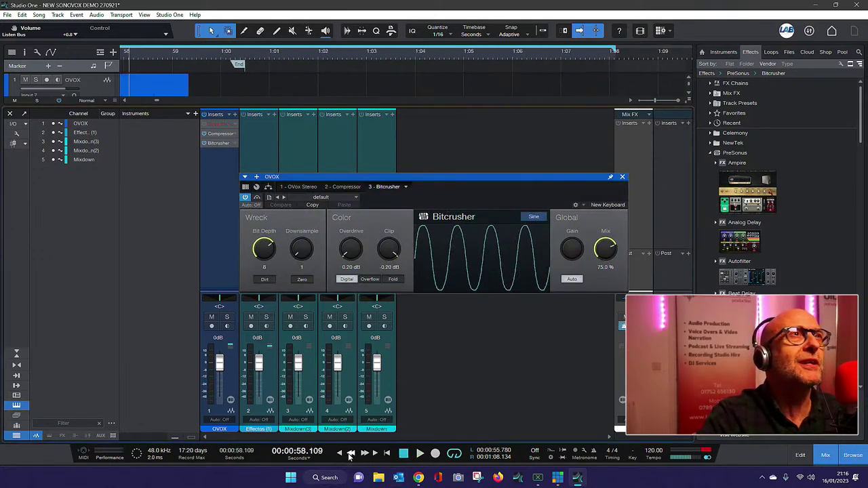
{"action": "left_click", "coordinate": [351, 453]}
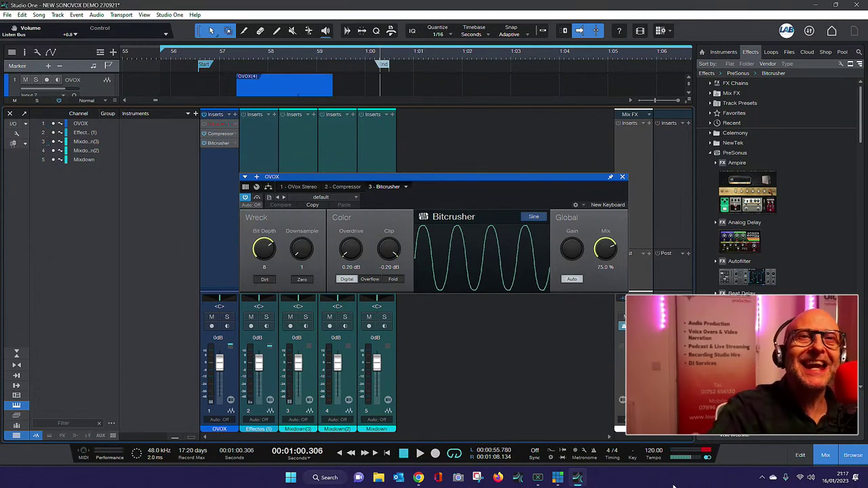
{"action": "left_click", "coordinate": [849, 458]}
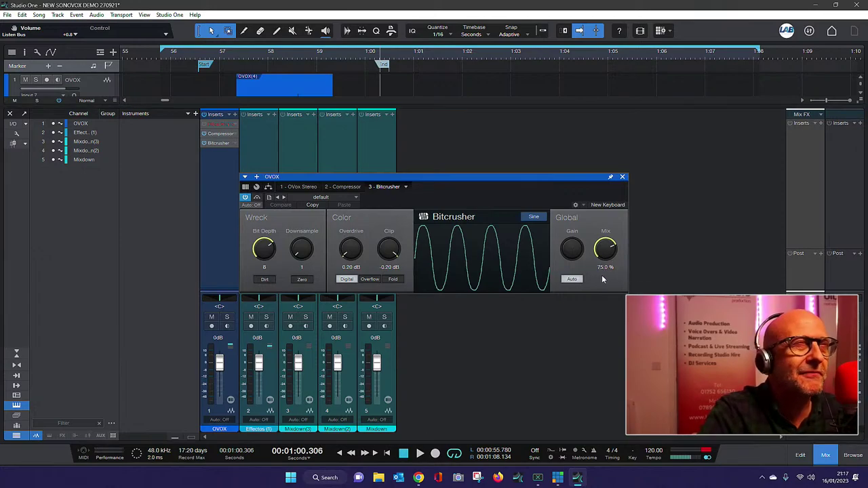
{"action": "left_click", "coordinate": [221, 55]}
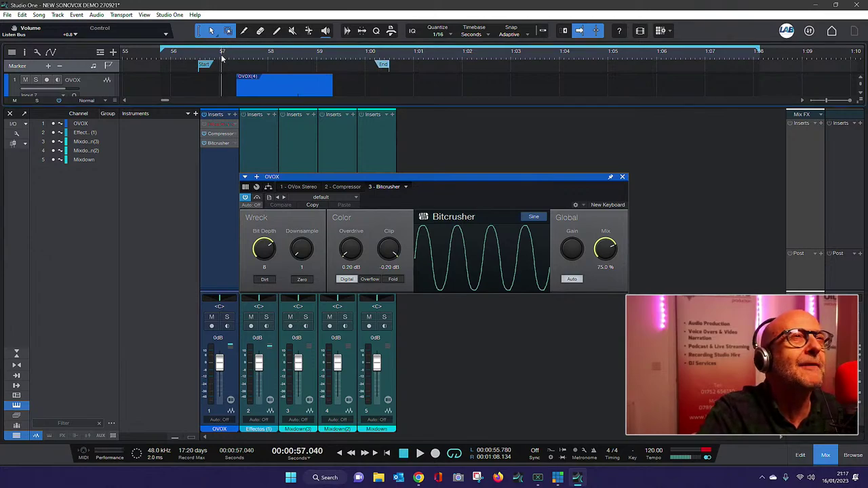
{"action": "key", "text": "space"}
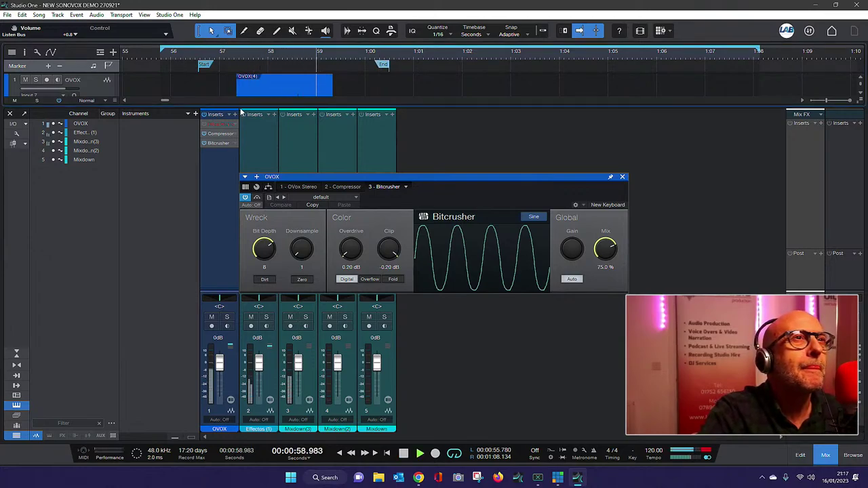
{"action": "key", "text": "space"}
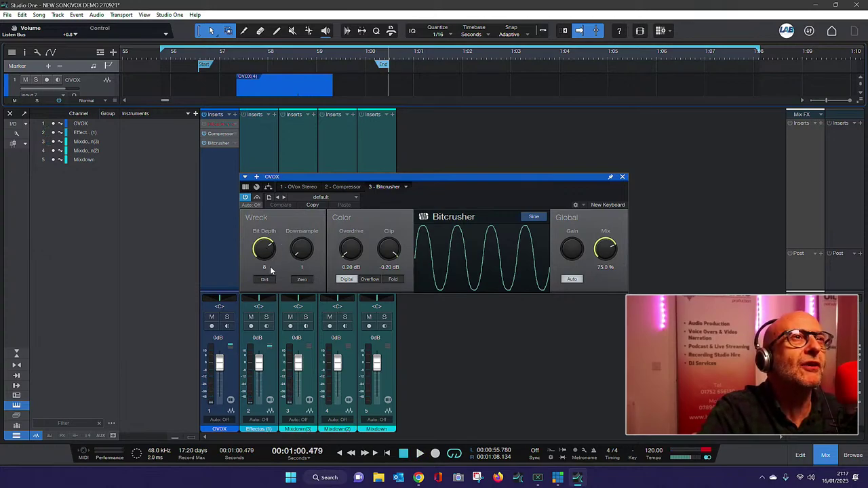
Set the Bitcrusher's bit depth to 7, trying 3 and 5 during playback.
{"action": "scroll", "coordinate": [265, 251], "scroll_direction": "down", "scroll_amount": 5}
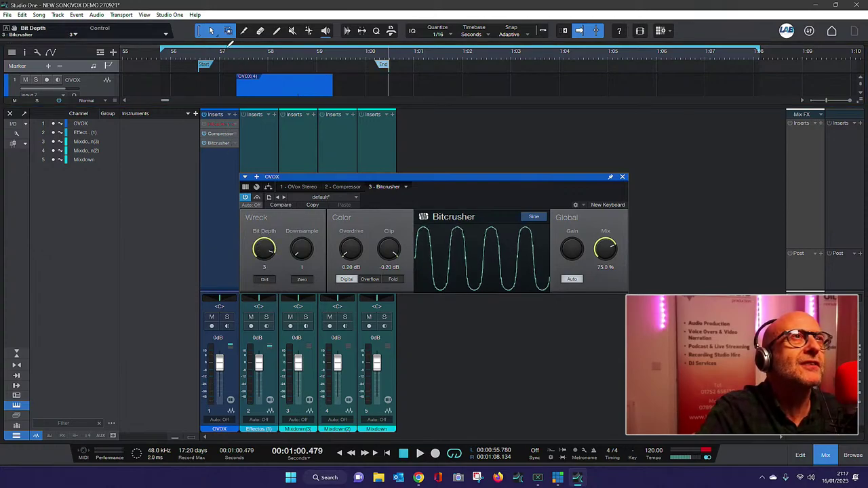
{"action": "left_click", "coordinate": [230, 43]}
{"action": "key", "text": "space"}
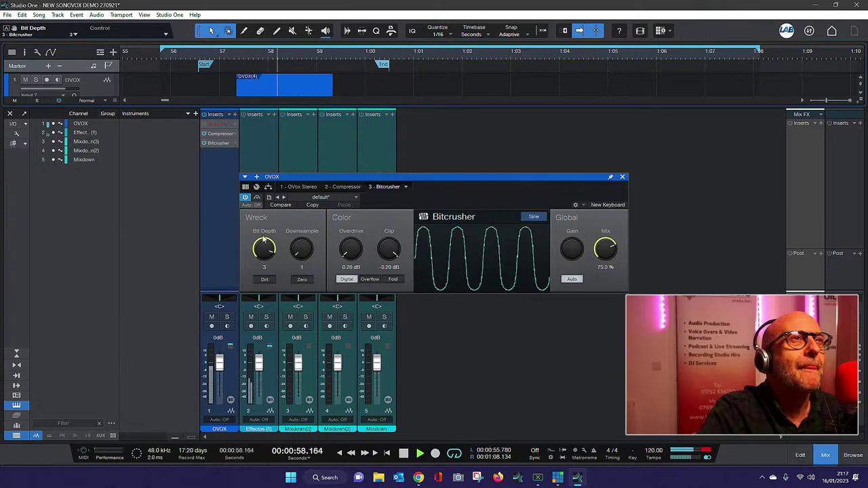
{"action": "key", "text": "space"}
{"action": "scroll", "coordinate": [265, 251], "scroll_direction": "up", "scroll_amount": 2}
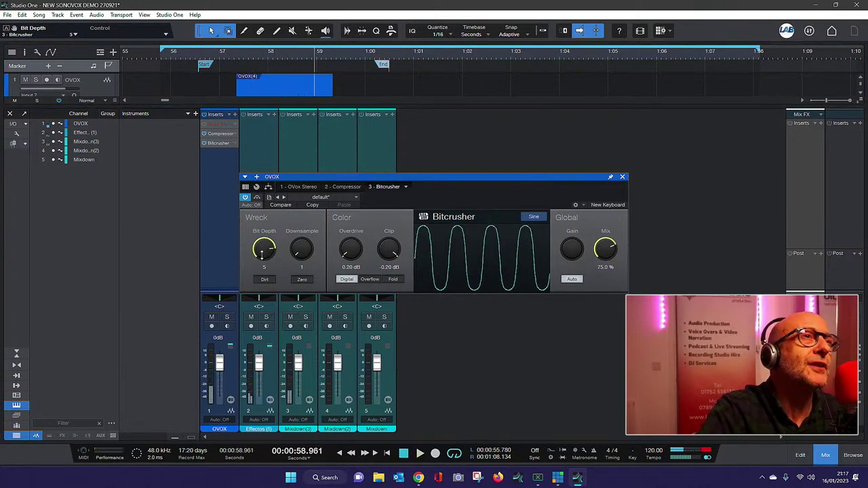
{"action": "key", "text": "space"}
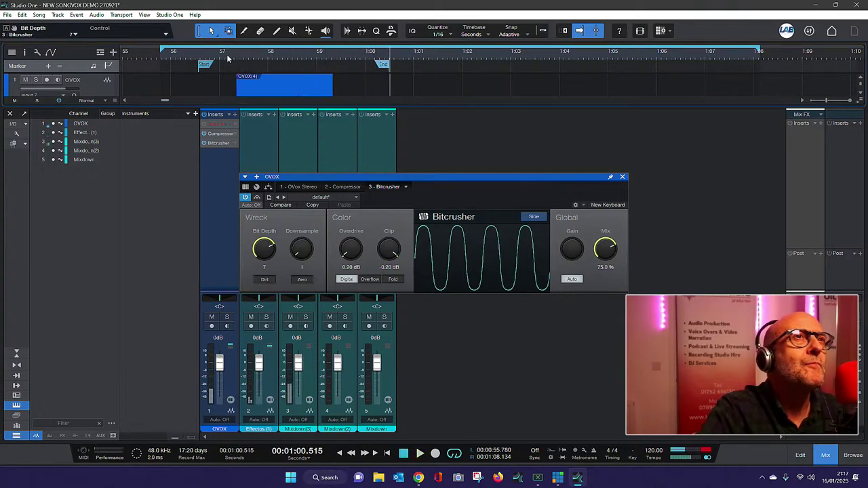
Try the Bitcrusher with Downsample at 16 during playback, then return it to 1 and listen again.
{"action": "left_click_drag", "start_coordinate": [302, 252], "coordinate": [302, 219]}
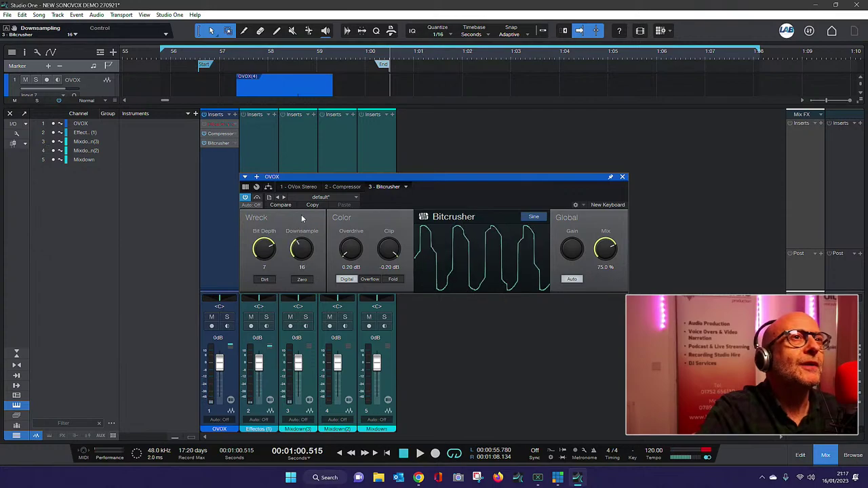
{"action": "left_click", "coordinate": [201, 52]}
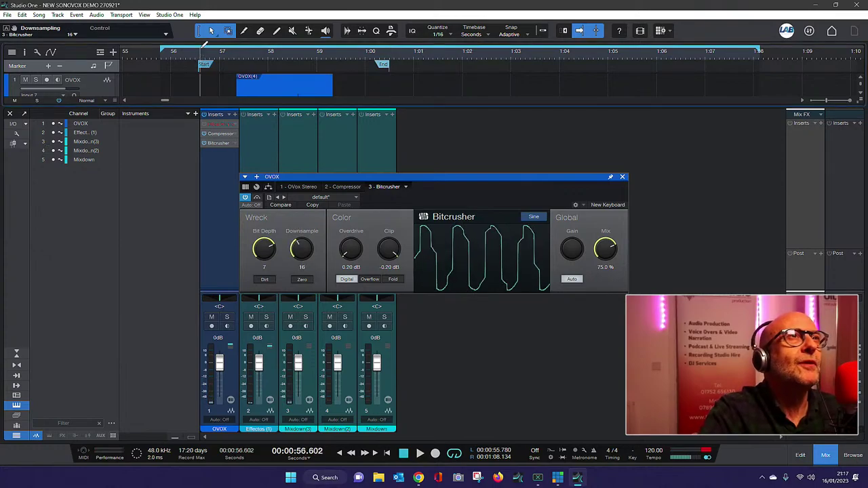
{"action": "key", "text": "space"}
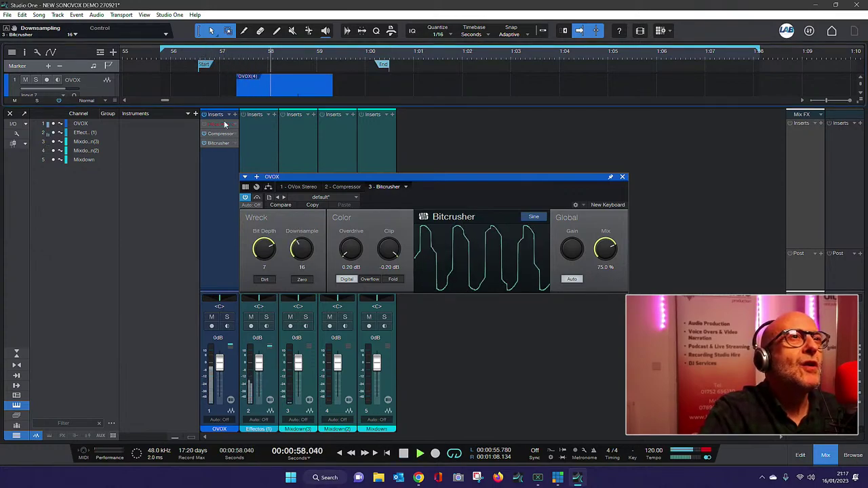
{"action": "left_click_drag", "start_coordinate": [289, 252], "coordinate": [302, 265]}
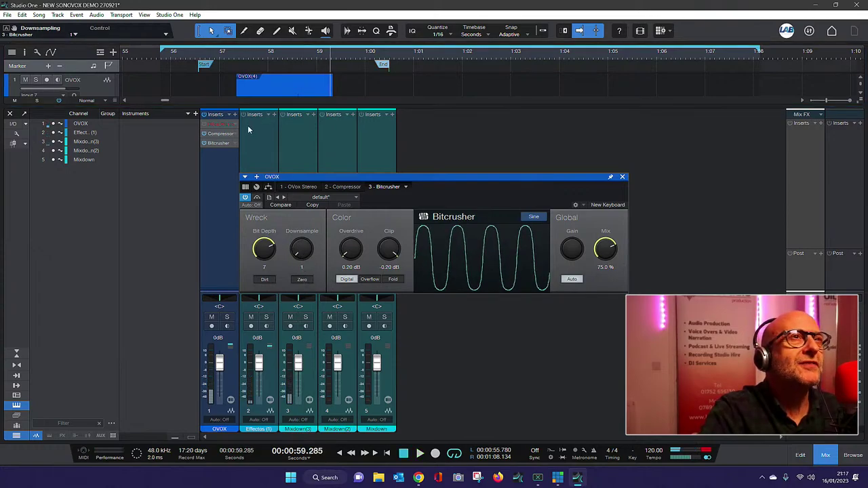
{"action": "left_click", "coordinate": [229, 51]}
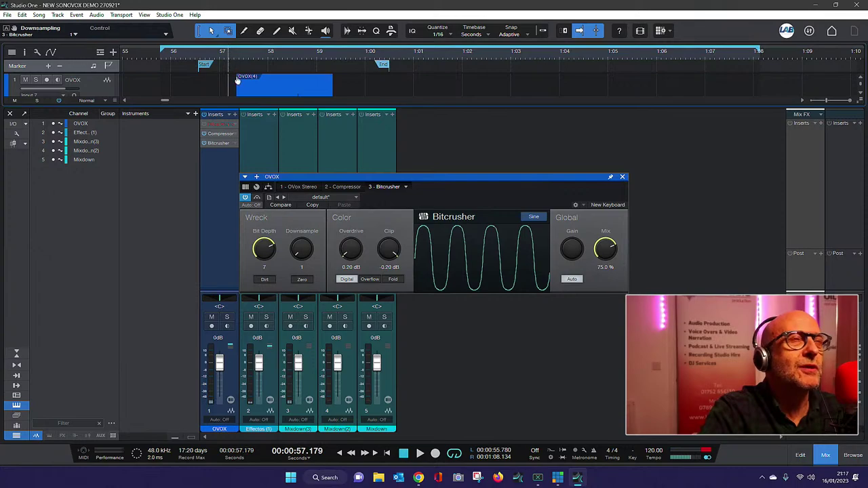
{"action": "key", "text": "space"}
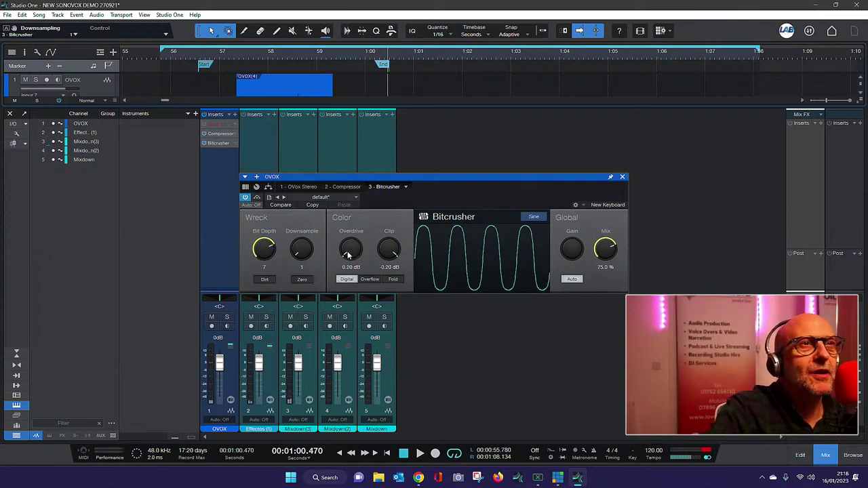
Audition the Bitcrusher with Overdrive at 2.90 dB, then reset Overdrive to 0.00 dB.
{"action": "left_click_drag", "start_coordinate": [348, 254], "coordinate": [343, 227]}
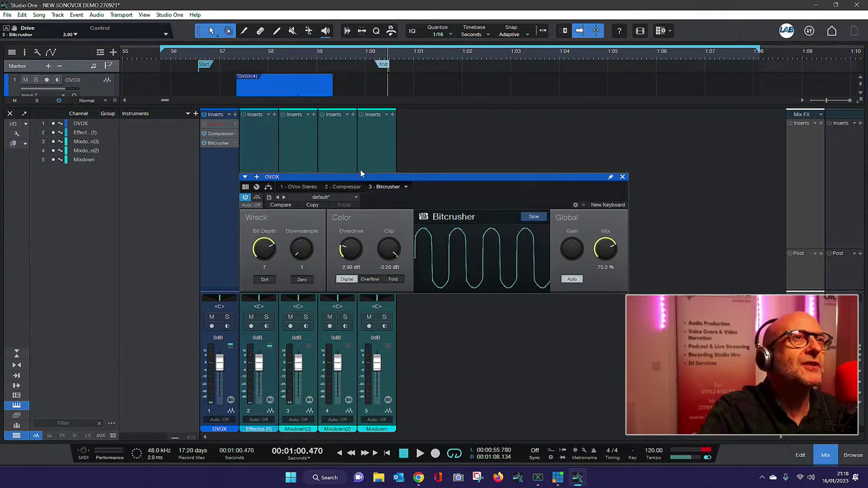
{"action": "left_click", "coordinate": [222, 52]}
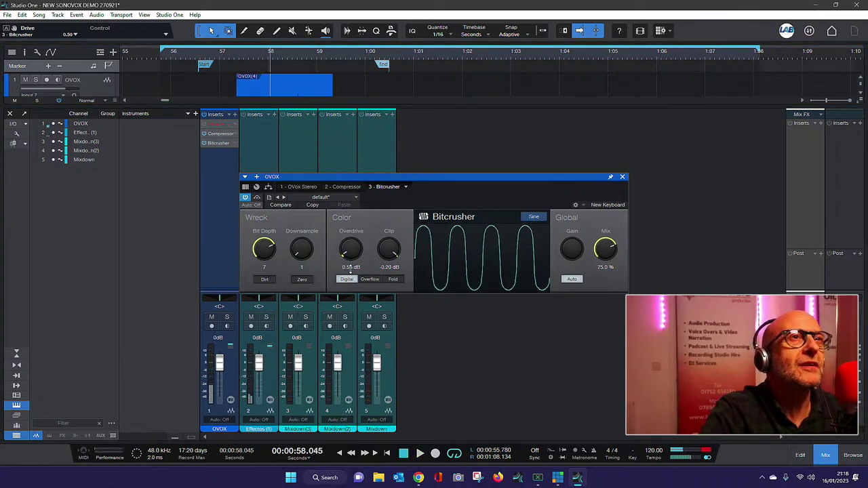
{"action": "double_click", "coordinate": [352, 251]}
Lower the Bitcrusher's Clip to -2.48 dB while replaying the sweeper from about 57 seconds.
{"action": "left_click", "coordinate": [226, 51]}
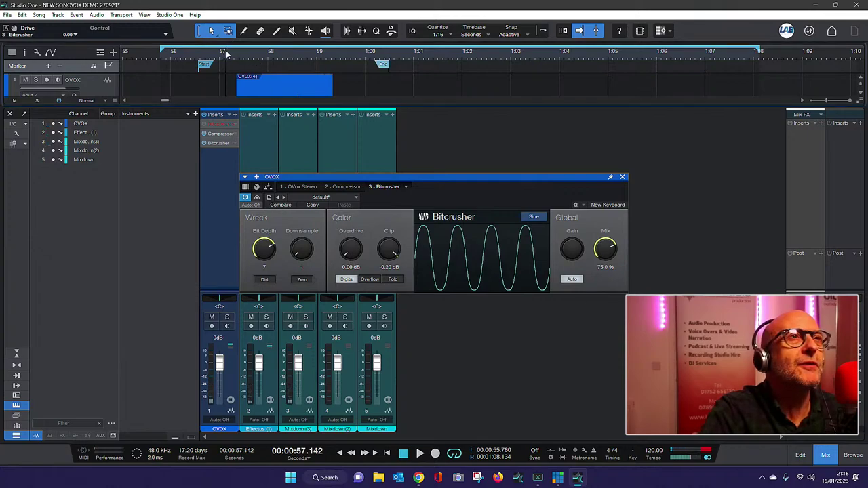
{"action": "key", "text": "space"}
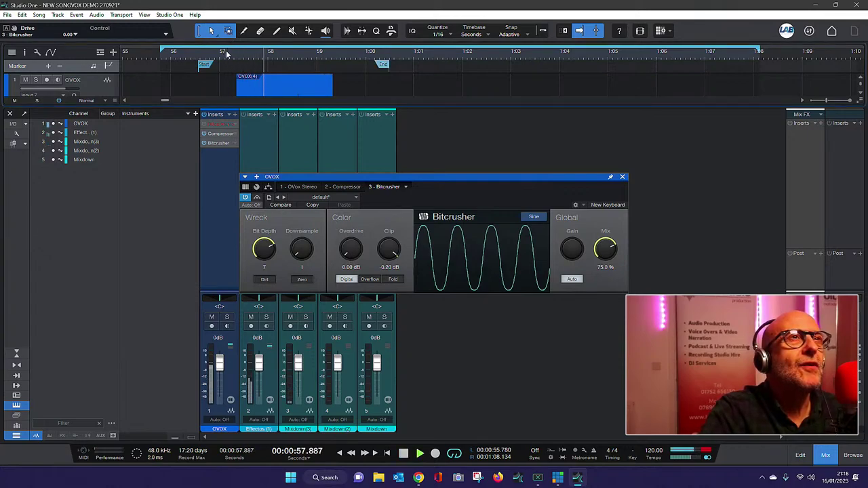
{"action": "left_click_drag", "start_coordinate": [389, 249], "coordinate": [386, 267]}
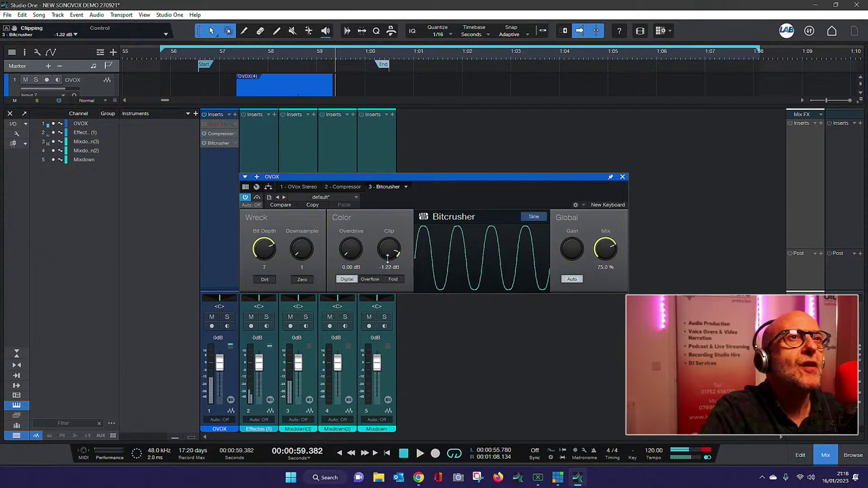
{"action": "left_click", "coordinate": [230, 51]}
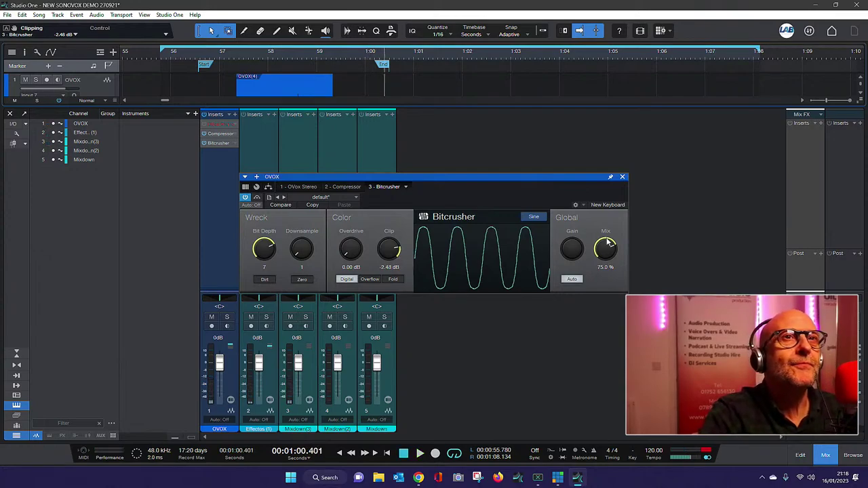
Raise the Bitcrusher's Mix to 94.5 %, replay the sweeper from about 57 seconds, and close the effect window and the mixer.
{"action": "left_click_drag", "start_coordinate": [608, 242], "coordinate": [588, 230]}
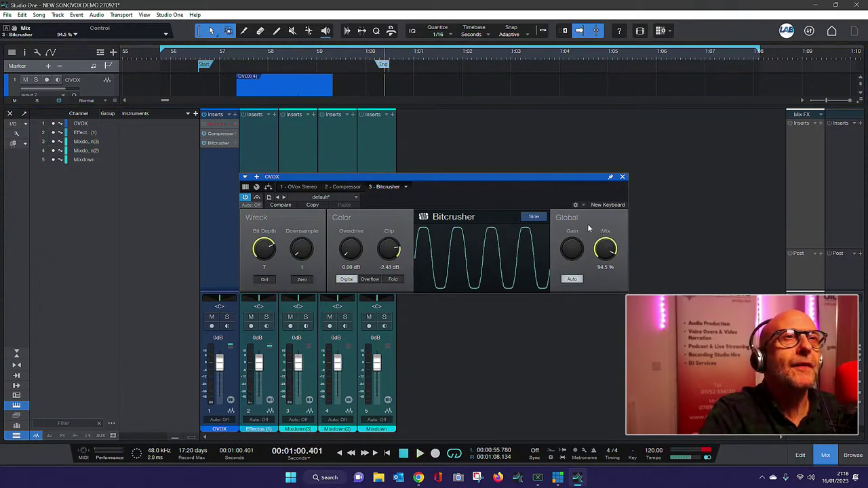
{"action": "left_click", "coordinate": [222, 53]}
{"action": "key", "text": "space"}
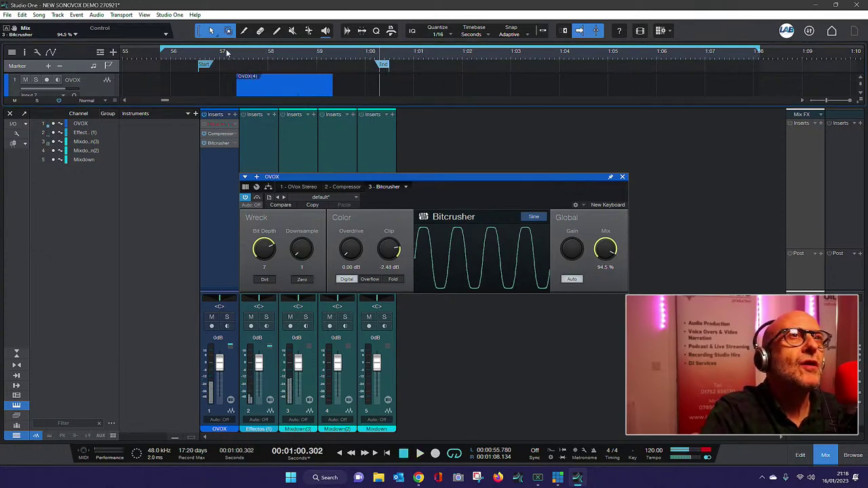
{"action": "left_click", "coordinate": [622, 177]}
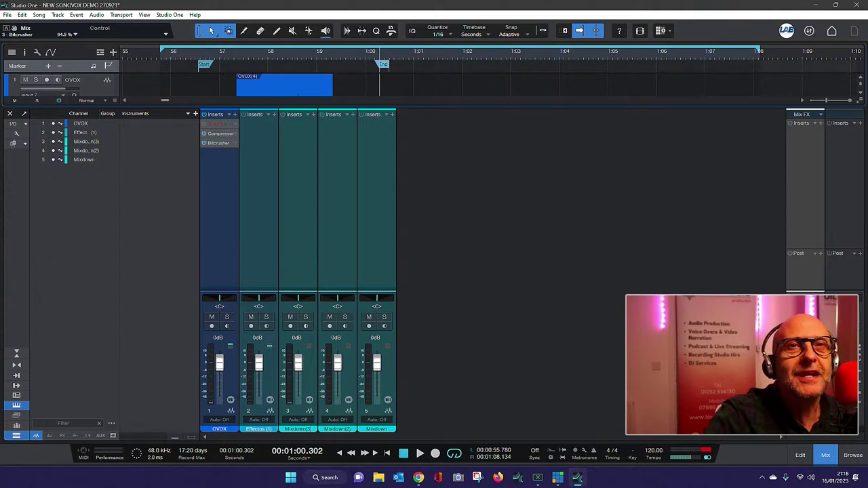
{"action": "left_click", "coordinate": [825, 456]}
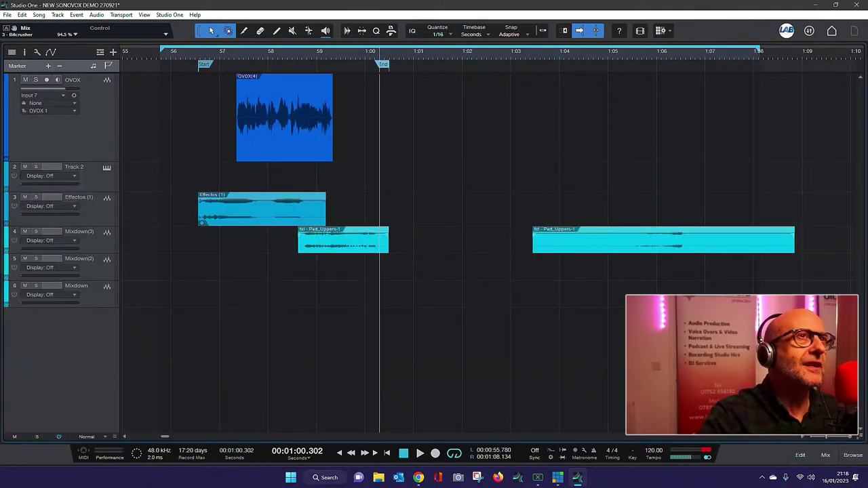
Listen to the tail of the sweeper and to the spare Pad_Uppers clip around 1:04 to 1:07.
{"action": "left_click", "coordinate": [364, 54]}
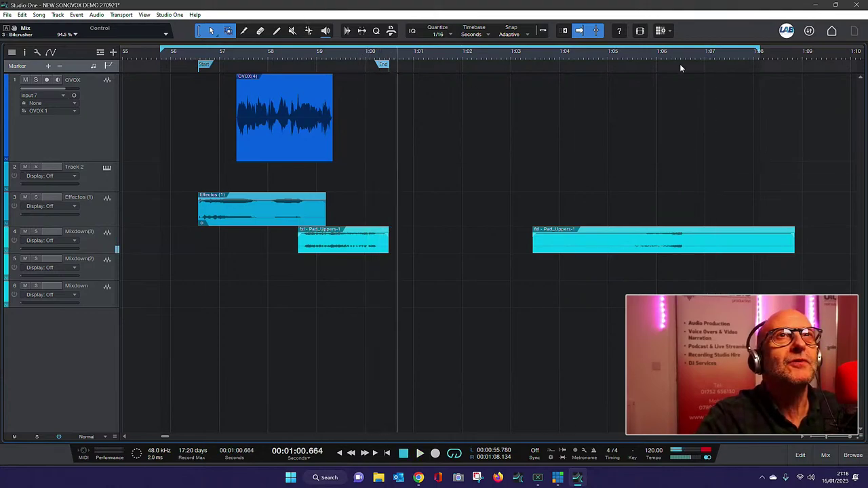
{"action": "left_click", "coordinate": [636, 57]}
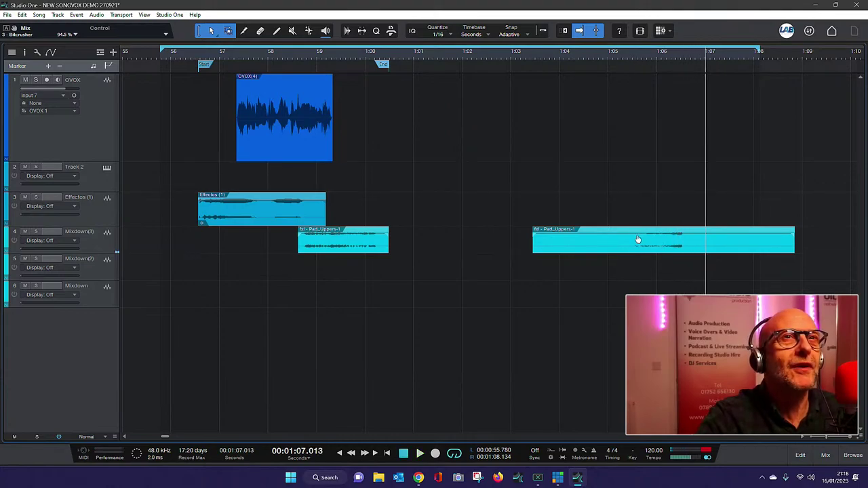
{"action": "left_click", "coordinate": [575, 57]}
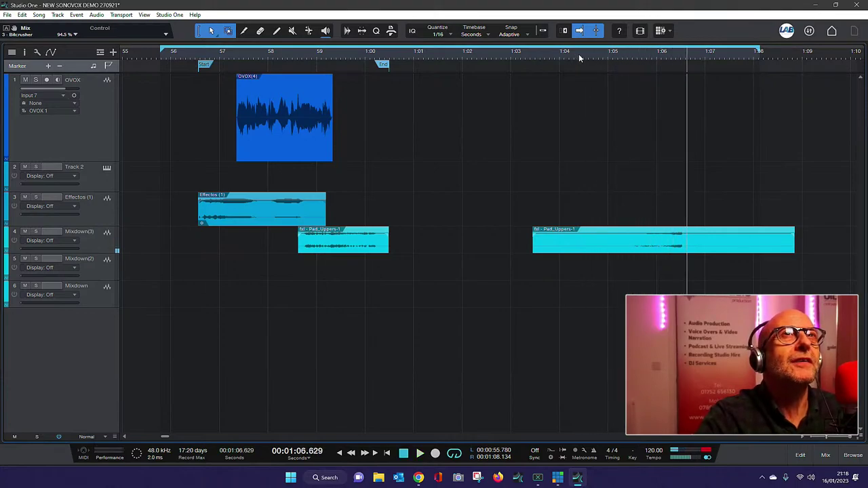
{"action": "left_click", "coordinate": [578, 53]}
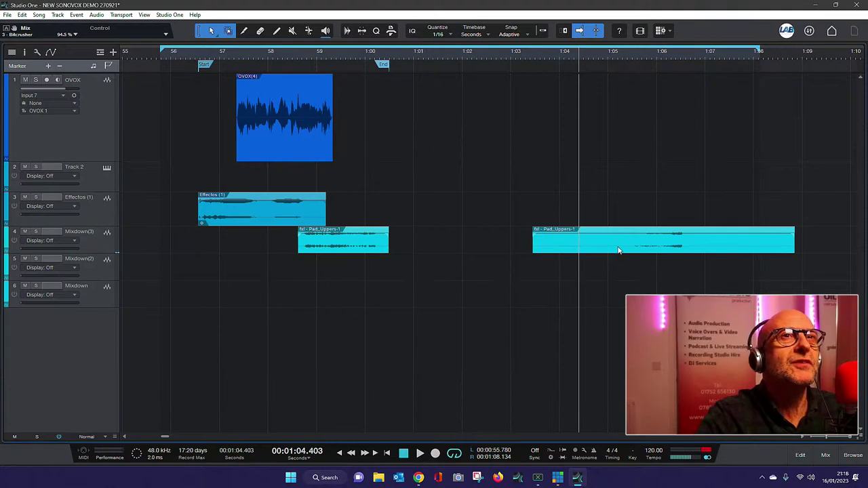
Move the spare Pad_Uppers clip onto the Mixdown(2) track, starting at about 57.4 seconds, and replay the sweeper from about 56.5 seconds.
{"action": "left_click_drag", "start_coordinate": [618, 251], "coordinate": [328, 277]}
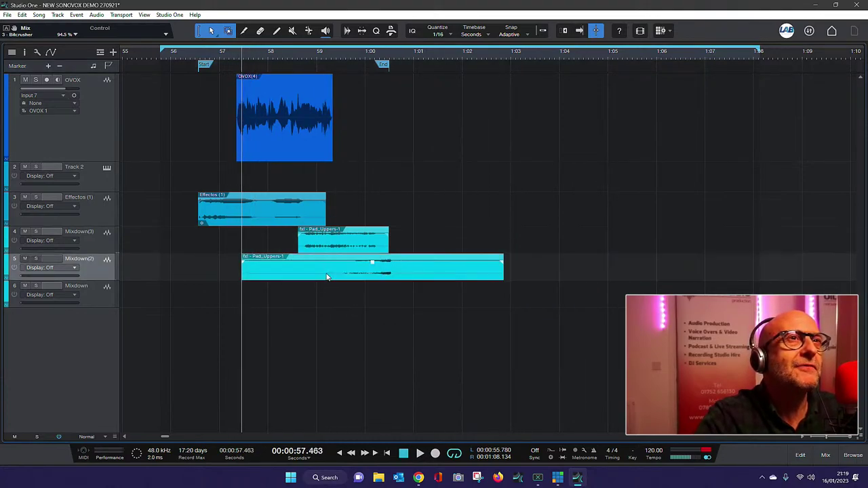
{"action": "left_click", "coordinate": [185, 57]}
{"action": "left_click", "coordinate": [194, 52]}
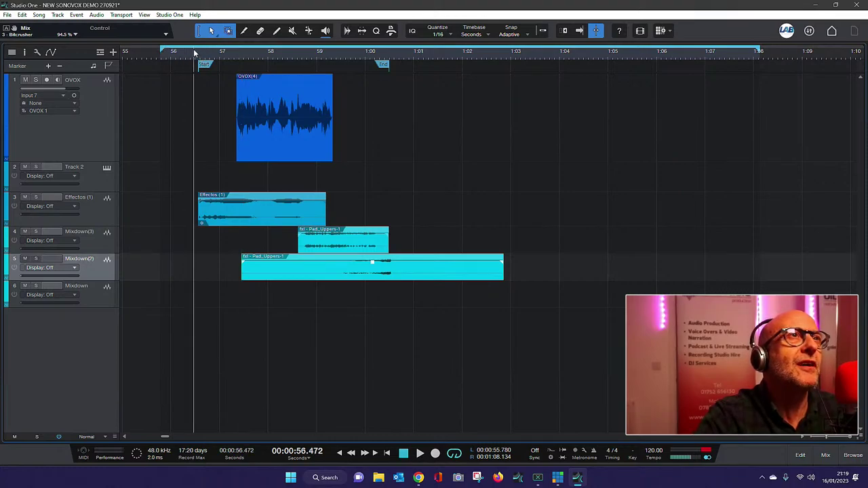
{"action": "key", "text": "space"}
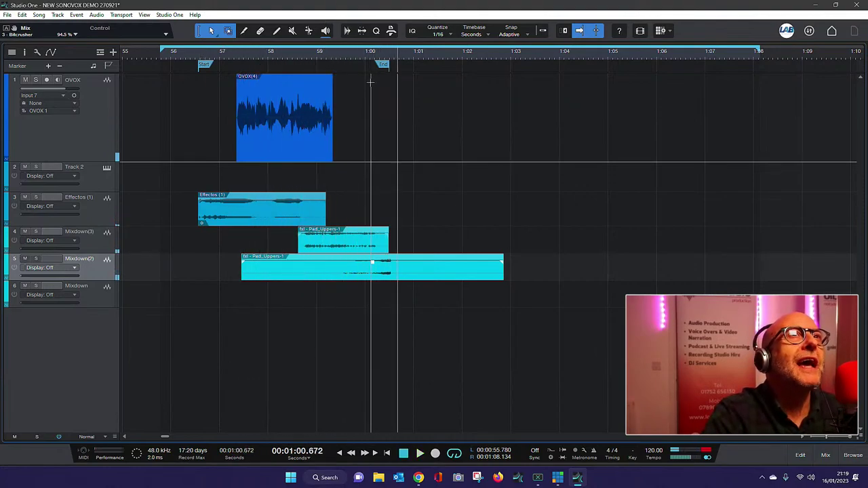
Move the End marker to about 1:00.633, split the Mixdown(2) clip there and erase the part beyond it.
{"action": "left_click", "coordinate": [387, 66]}
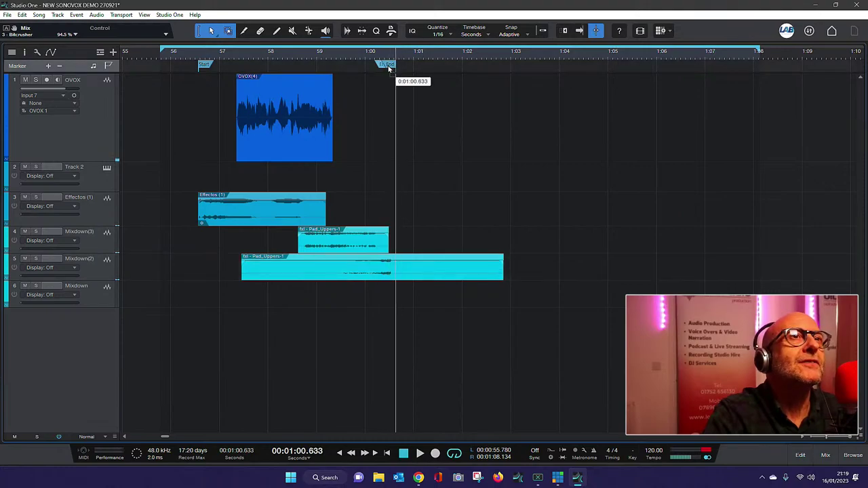
{"action": "left_click", "coordinate": [245, 31]}
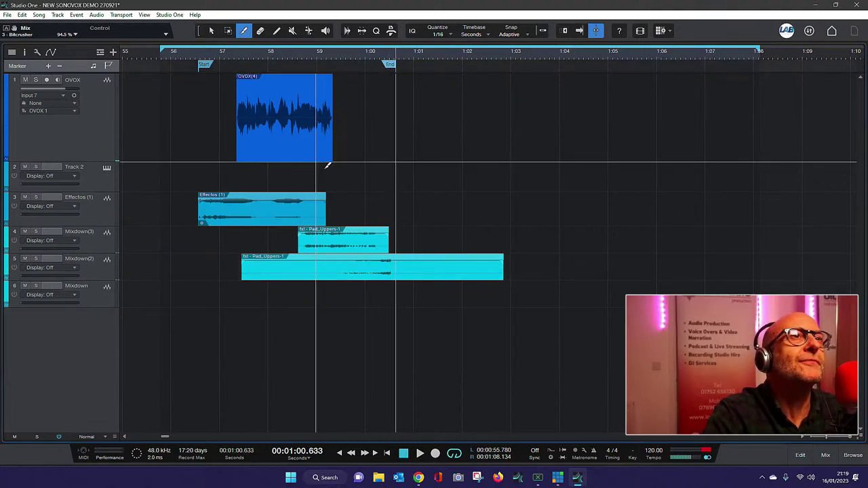
{"action": "left_click", "coordinate": [399, 263]}
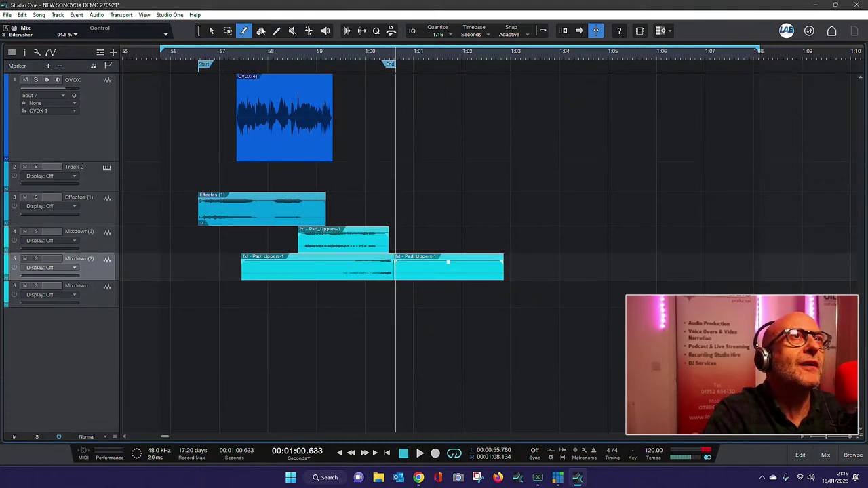
{"action": "left_click", "coordinate": [261, 31]}
{"action": "left_click", "coordinate": [433, 257]}
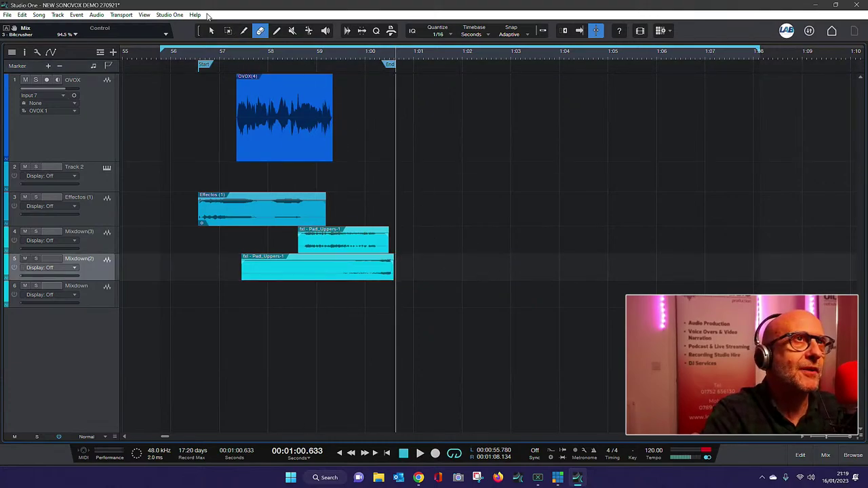
Play the sweeper from about 56.5 seconds to check the trimmed ending.
{"action": "left_click", "coordinate": [196, 52]}
{"action": "key", "text": "space"}
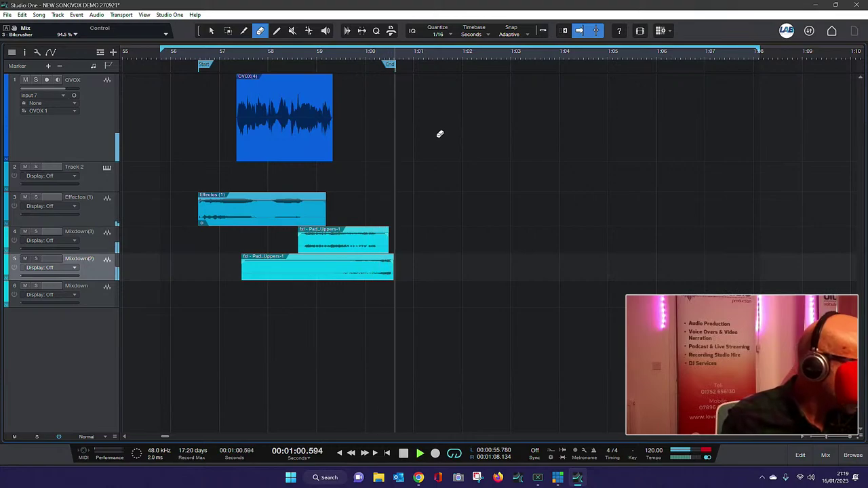
{"action": "key", "text": "space"}
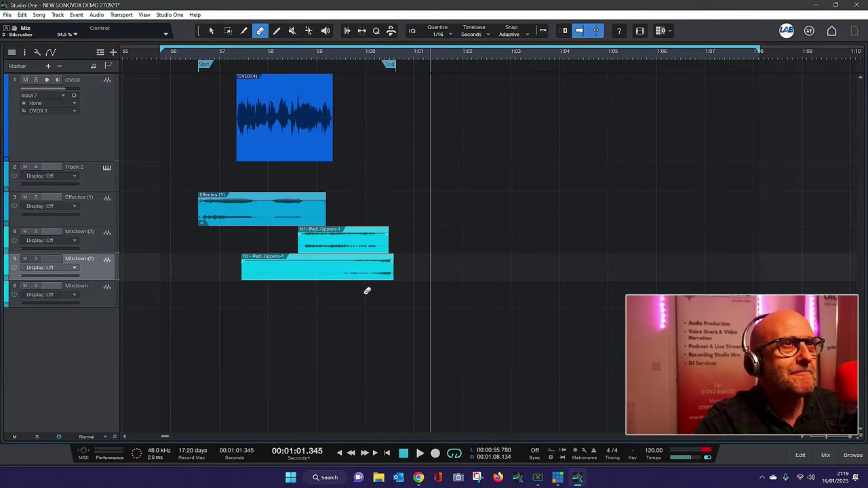
Raise the clip volume of the Pad_Uppers clips on the Mixdown(3) and Mixdown(2) tracks, replaying the sweeper to check the balance.
{"action": "left_click", "coordinate": [212, 31]}
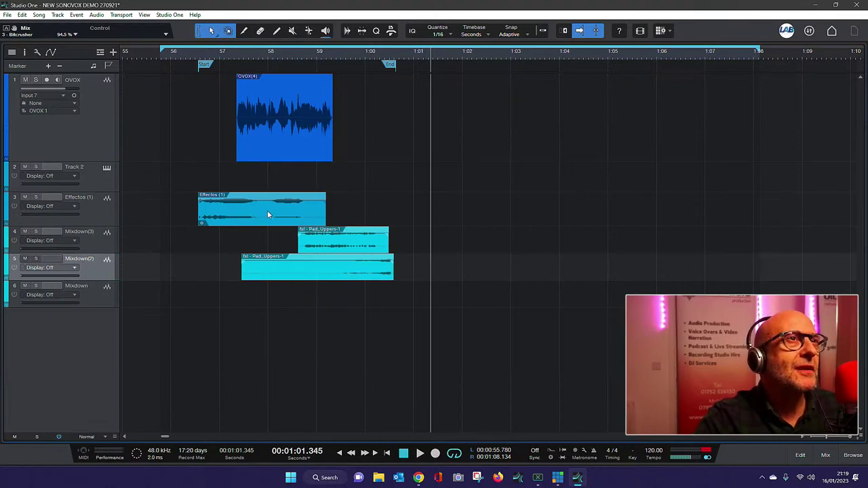
{"action": "left_click", "coordinate": [200, 54]}
{"action": "key", "text": "space"}
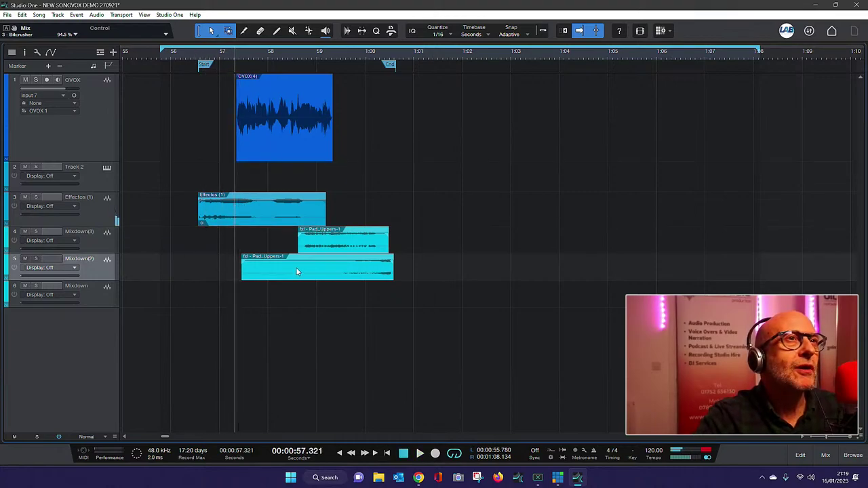
{"action": "left_click", "coordinate": [310, 244]}
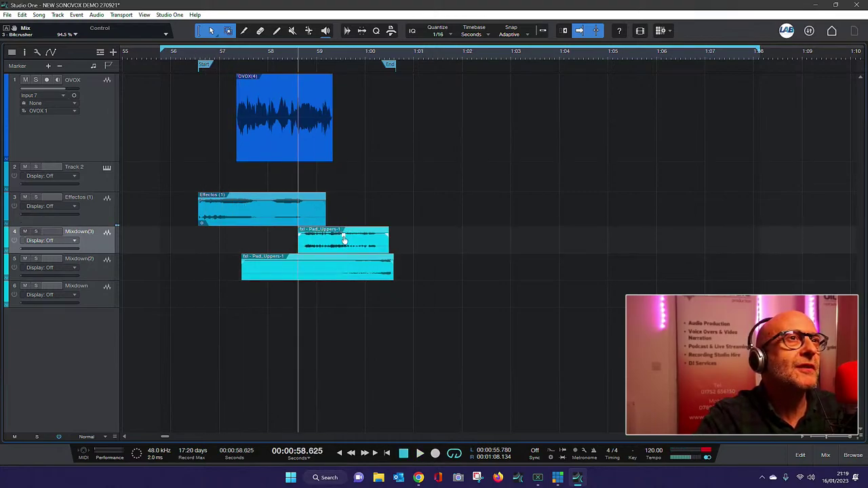
{"action": "key", "text": "space"}
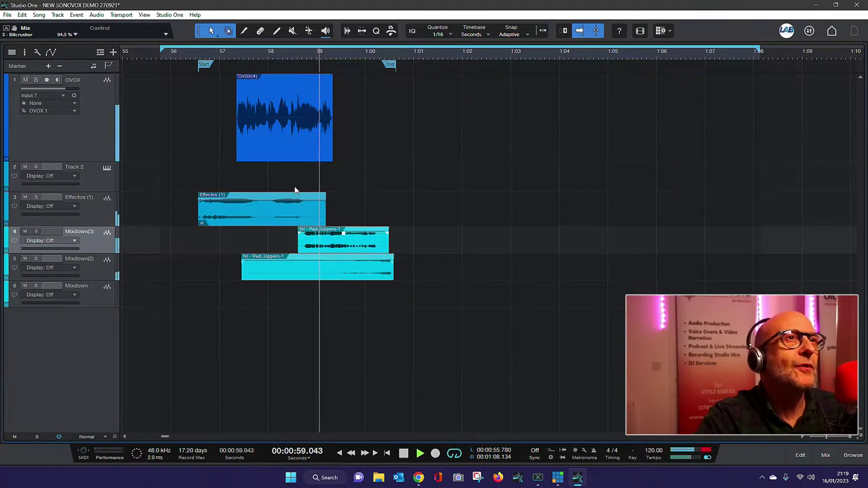
{"action": "left_click", "coordinate": [315, 268]}
{"action": "key", "text": "space"}
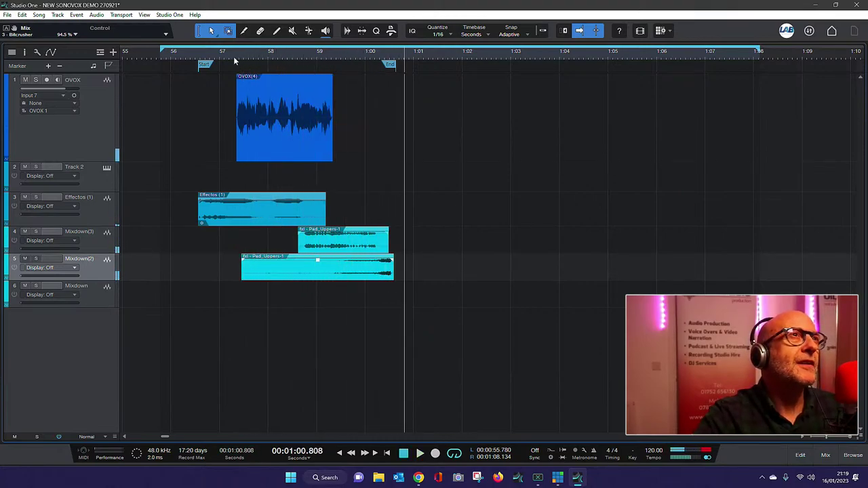
{"action": "left_click", "coordinate": [199, 53]}
{"action": "key", "text": "space"}
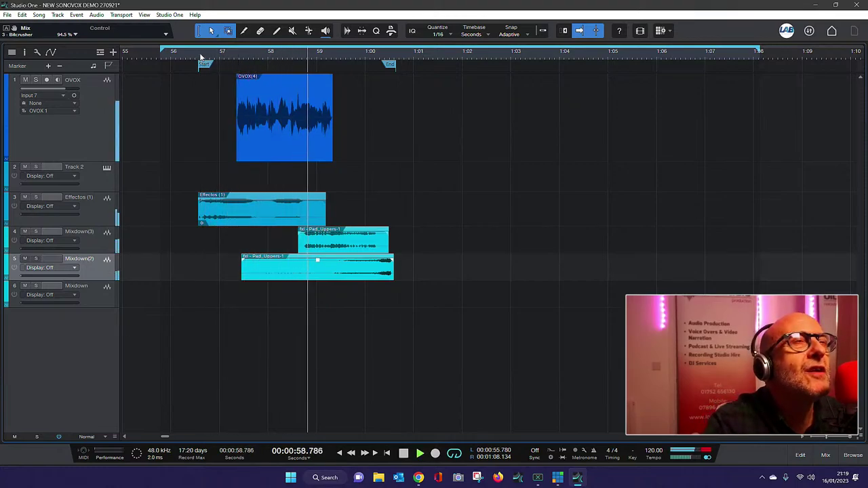
{"action": "key", "text": "space"}
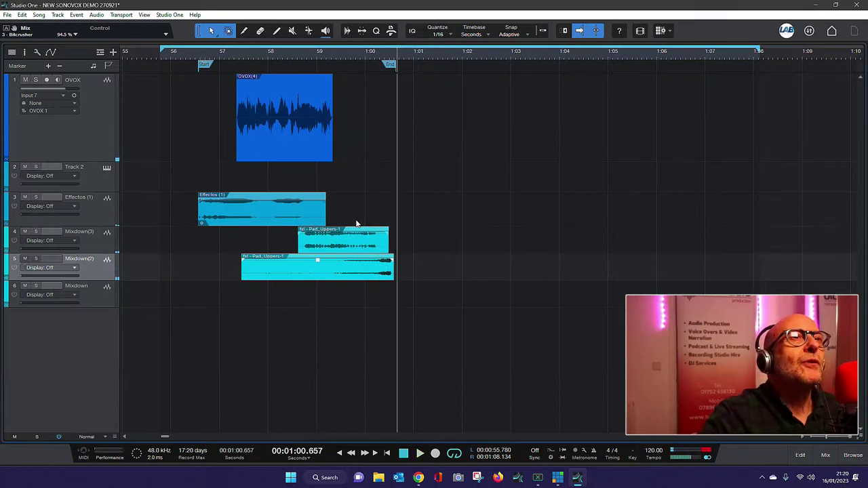
Select all four sweeper clips, bounce them into one audio clip with Mixdown Selection, and play the result.
{"action": "left_click_drag", "start_coordinate": [422, 272], "coordinate": [197, 52]}
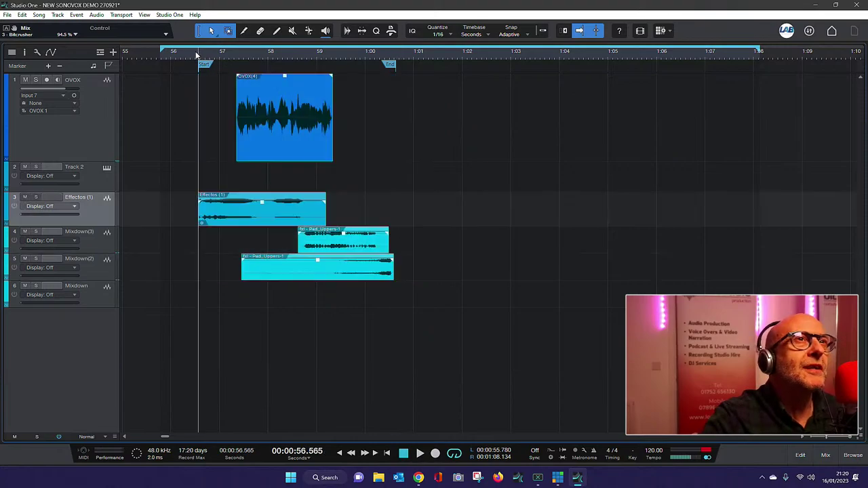
{"action": "right_click", "coordinate": [265, 115]}
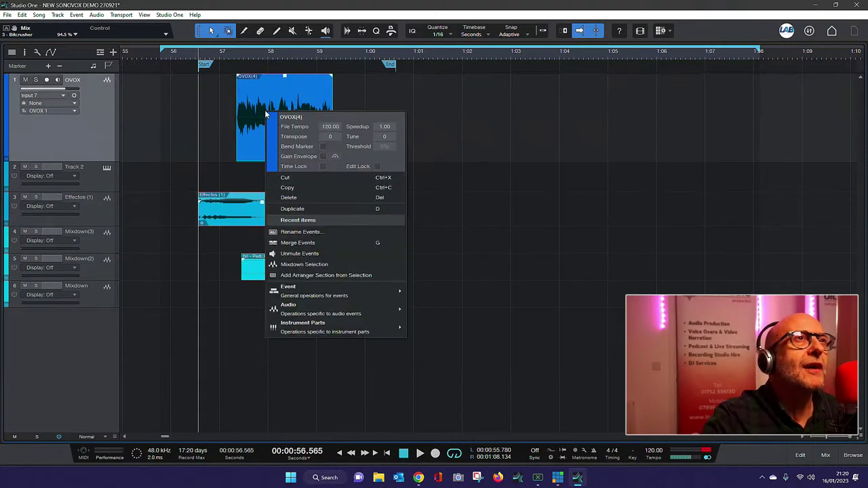
{"action": "left_click", "coordinate": [295, 263]}
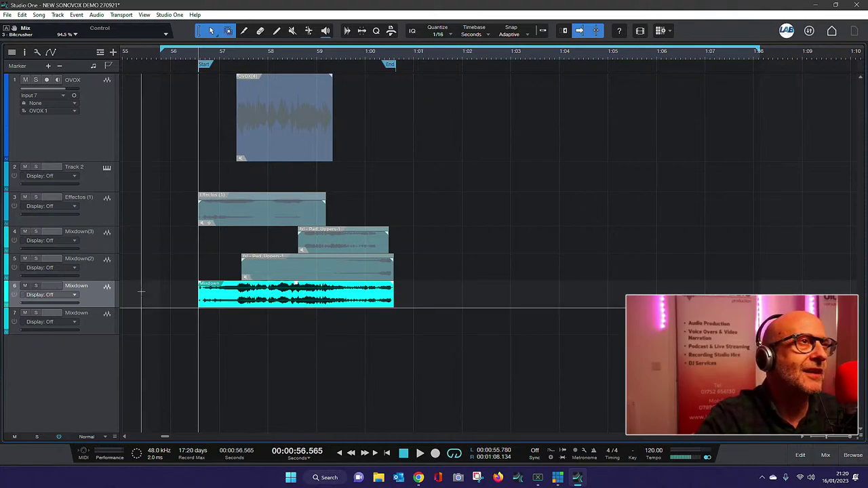
{"action": "key", "text": "space"}
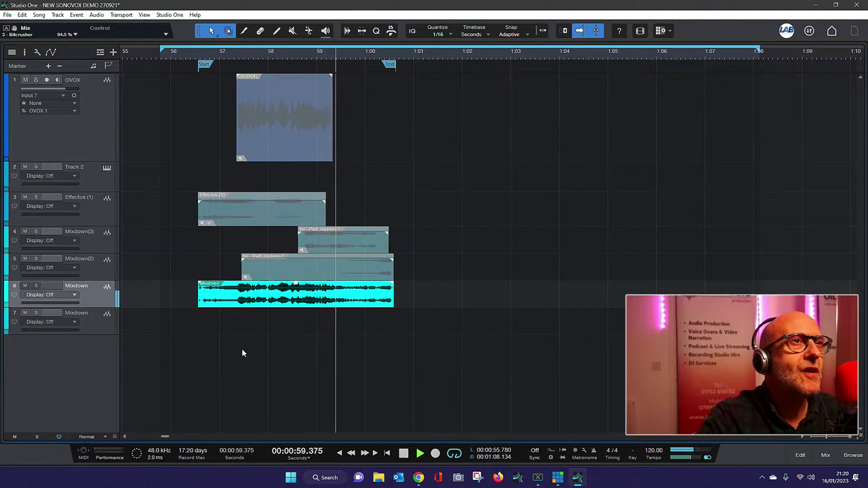
{"action": "key", "text": "space"}
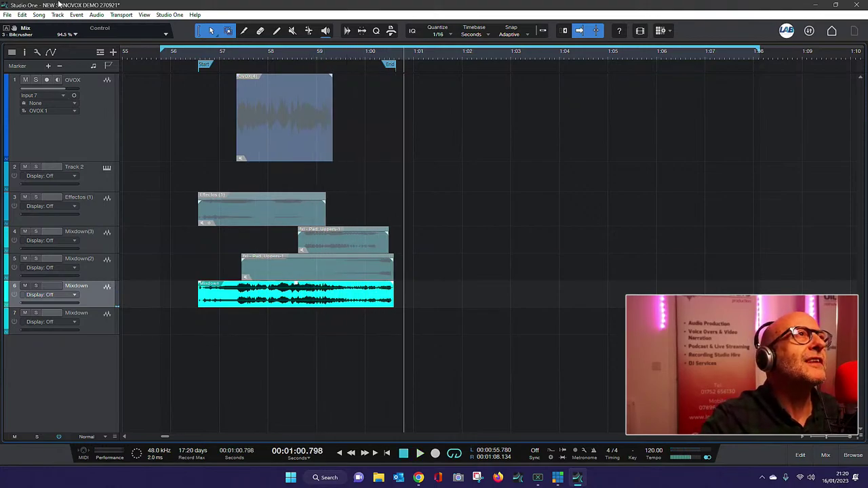
Start a mixdown export of the song and name the output file RICH_VYBZ_NEW_SWEEPER_160123.
{"action": "left_click", "coordinate": [38, 15]}
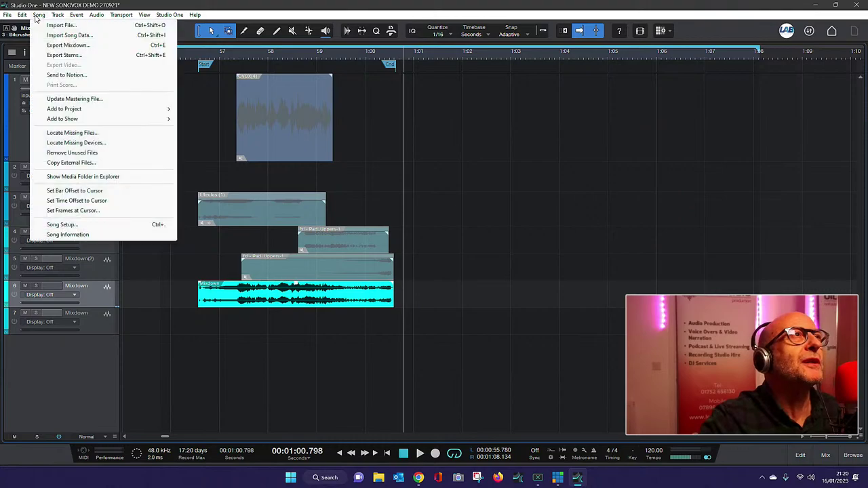
{"action": "left_click", "coordinate": [62, 46]}
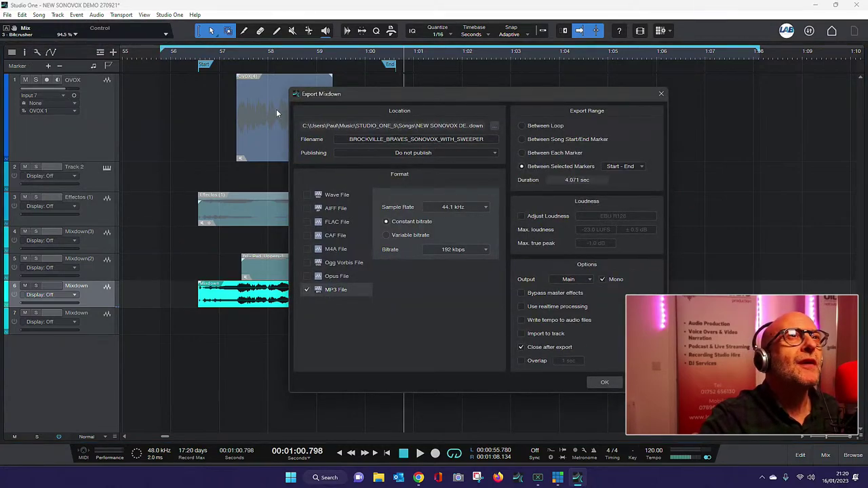
{"action": "double_click", "coordinate": [406, 139]}
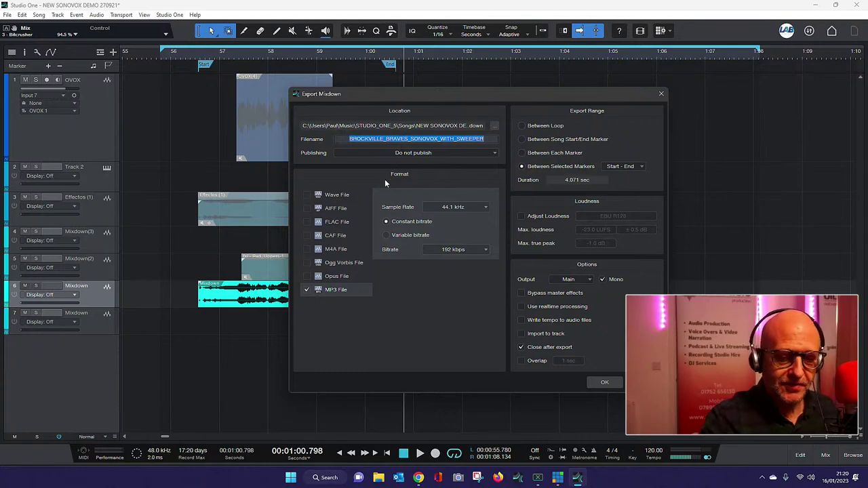
{"action": "key", "text": "BackSpace"}
{"action": "type", "text": "Fi"}
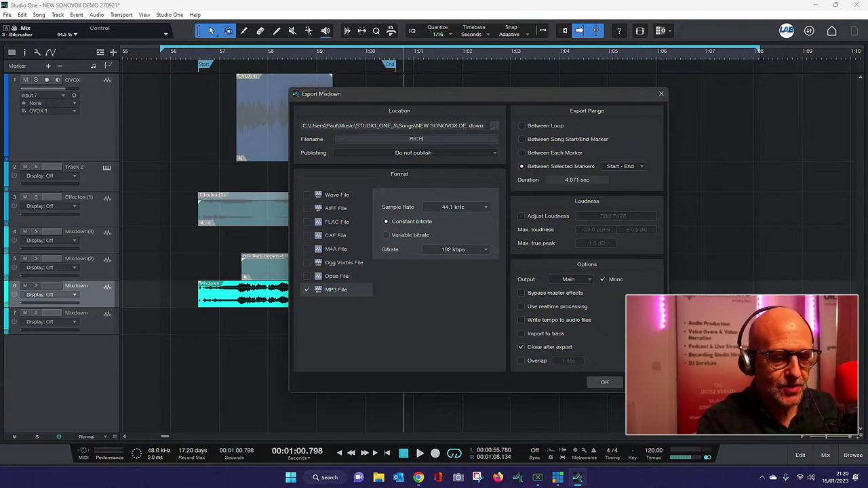
{"action": "type", "text": "CH_VYB"}
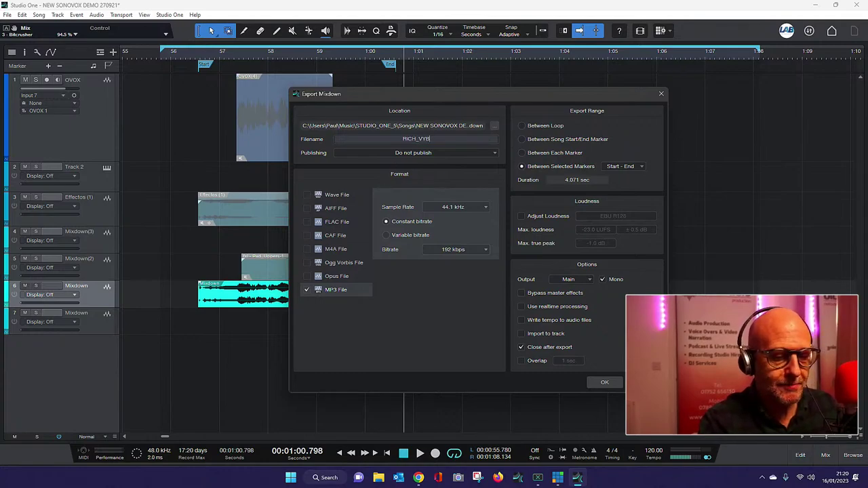
{"action": "type", "text": "Z_BW"}
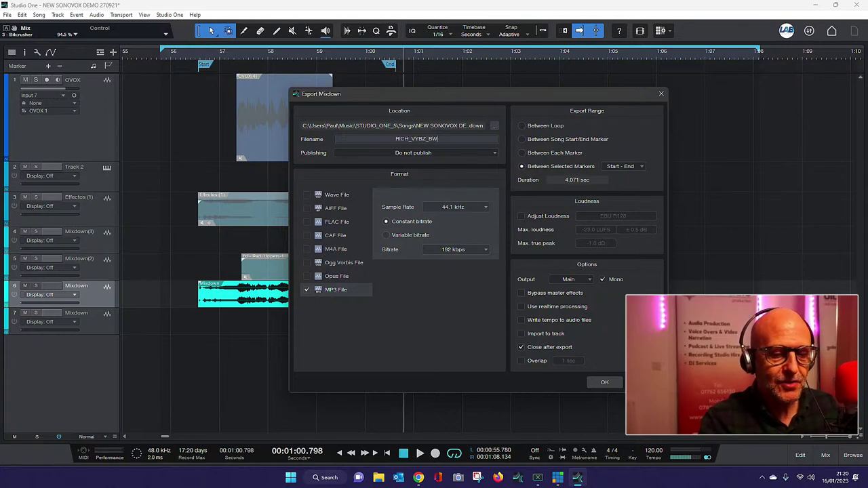
{"action": "key", "text": "BackSpace"}
{"action": "key", "text": "BackSpace"}
{"action": "type", "text": "NEW"}
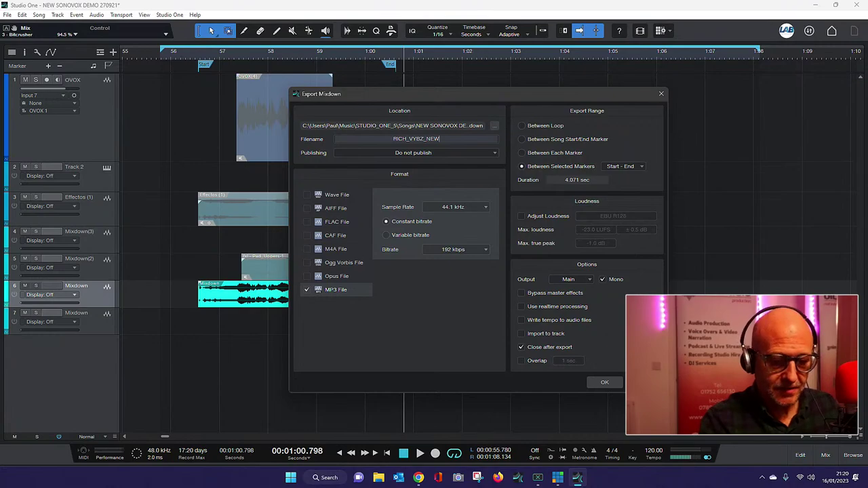
{"action": "type", "text": "_"}
{"action": "type", "text": "JINGLE"}
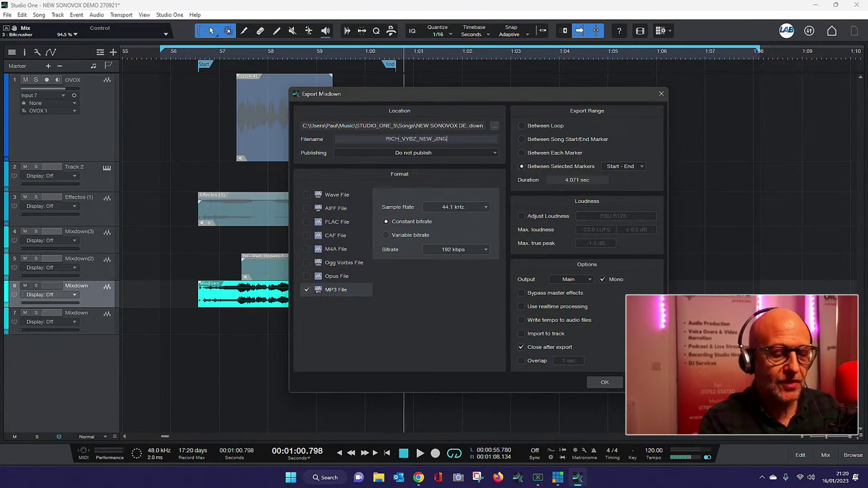
{"action": "key", "text": "BackSpace"}
{"action": "key", "text": "BackSpace"}
{"action": "key", "text": "BackSpace"}
{"action": "key", "text": "BackSpace"}
{"action": "key", "text": "BackSpace"}
{"action": "key", "text": "BackSpace"}
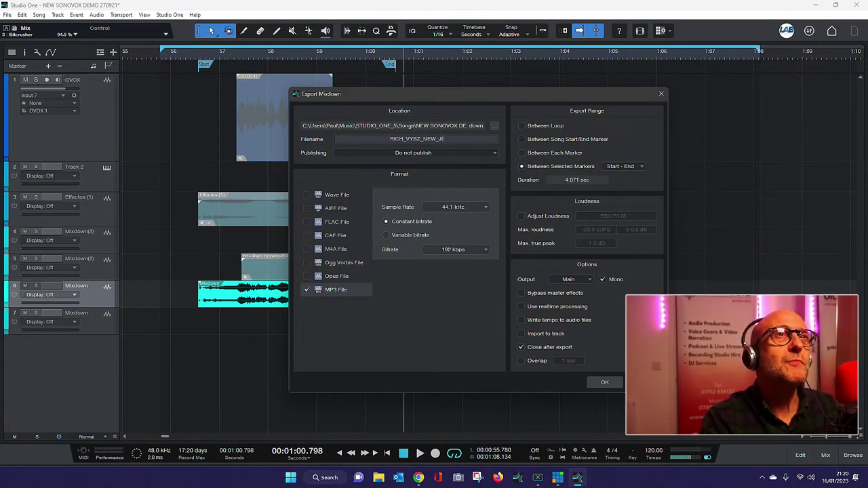
{"action": "type", "text": "A"}
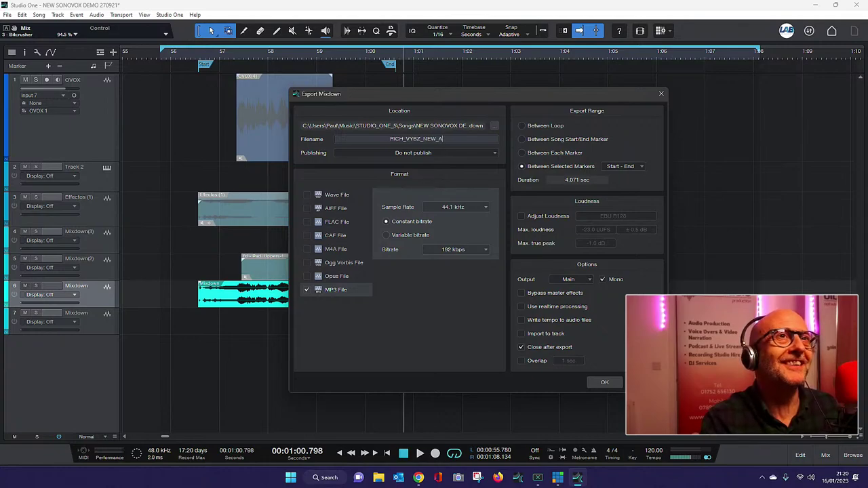
{"action": "key", "text": "BackSpace"}
{"action": "type", "text": "SWEEPER"}
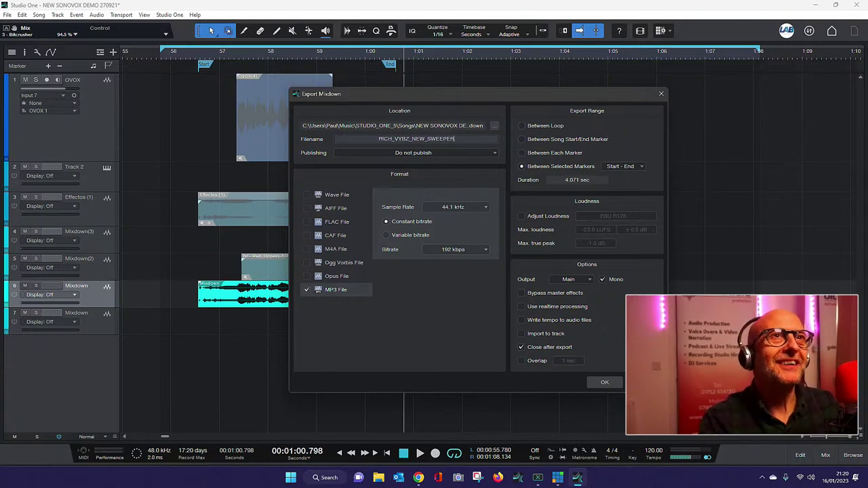
{"action": "type", "text": "_"}
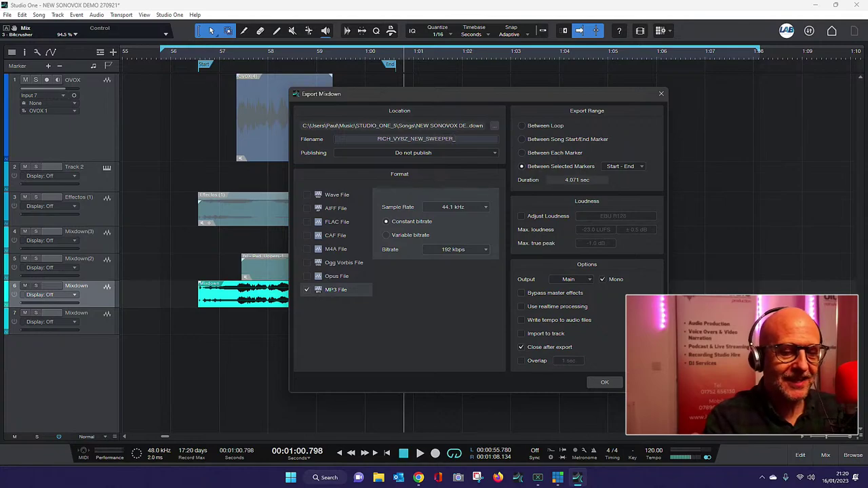
{"action": "type", "text": "260"}
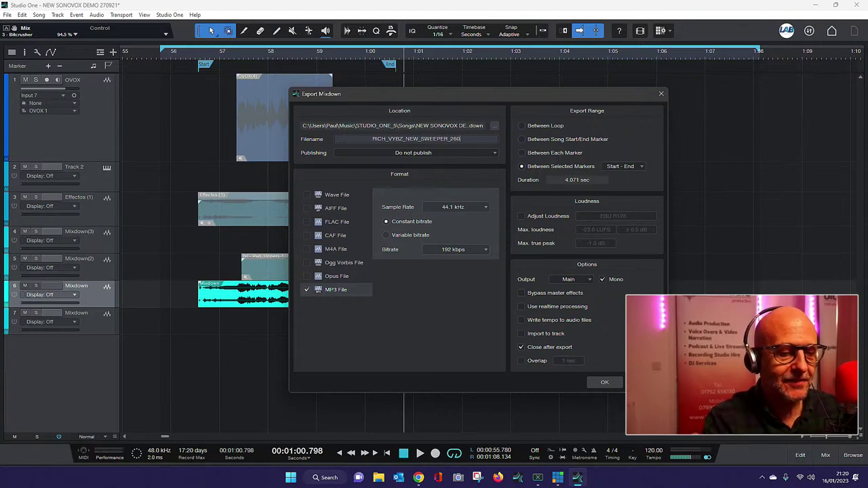
{"action": "key", "text": "BackSpace"}
{"action": "key", "text": "BackSpace"}
{"action": "key", "text": "BackSpace"}
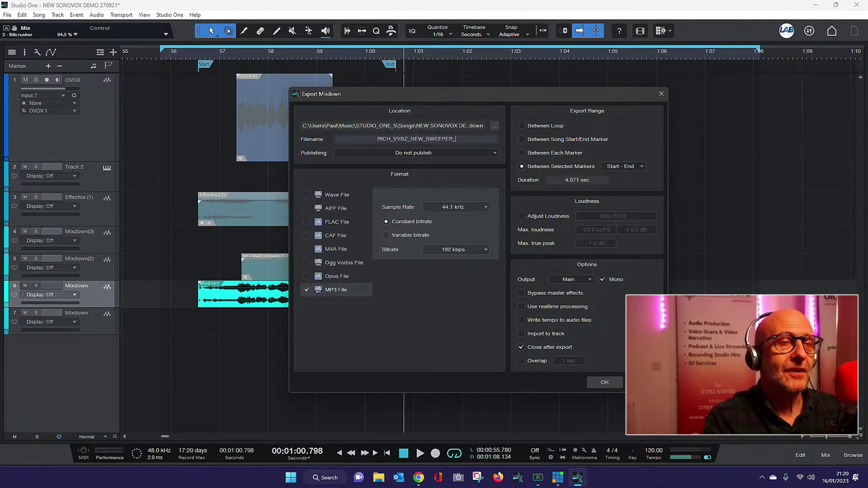
{"action": "type", "text": "1601"}
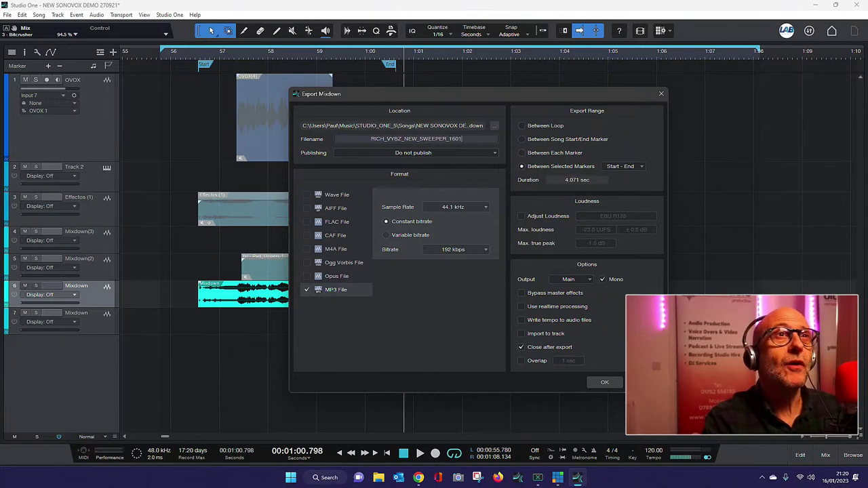
{"action": "type", "text": "23"}
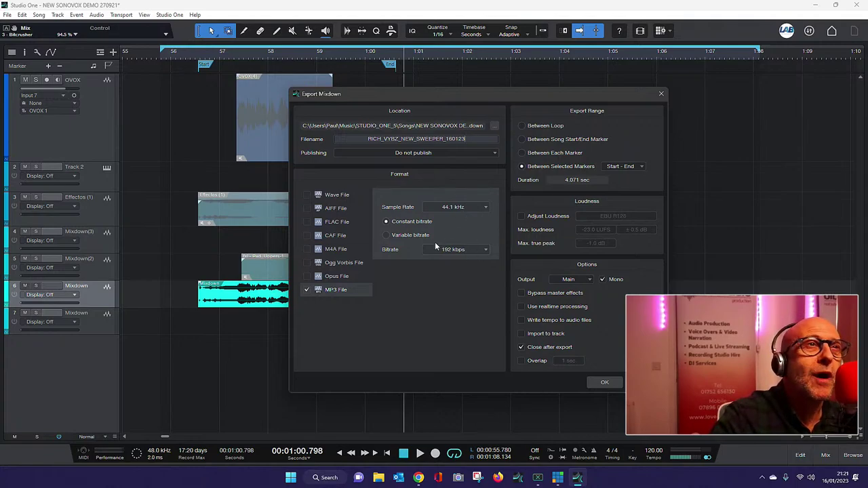
Set the MP3 bitrate to 320 kbps, turn off Mono and export the mixdown between the Start and End markers.
{"action": "left_click", "coordinate": [483, 251]}
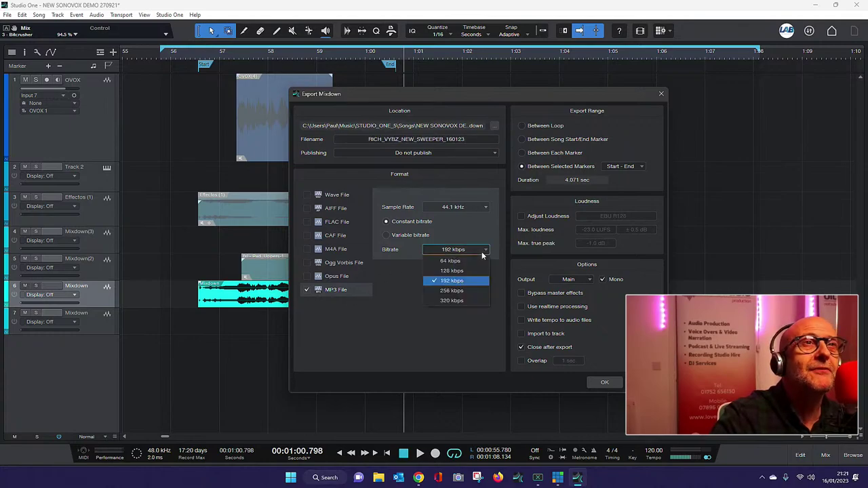
{"action": "left_click", "coordinate": [440, 302]}
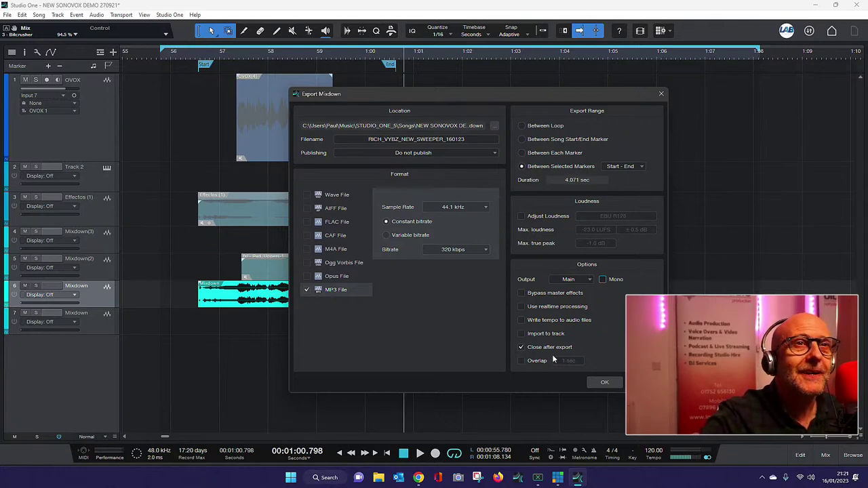
{"action": "left_click", "coordinate": [603, 383]}
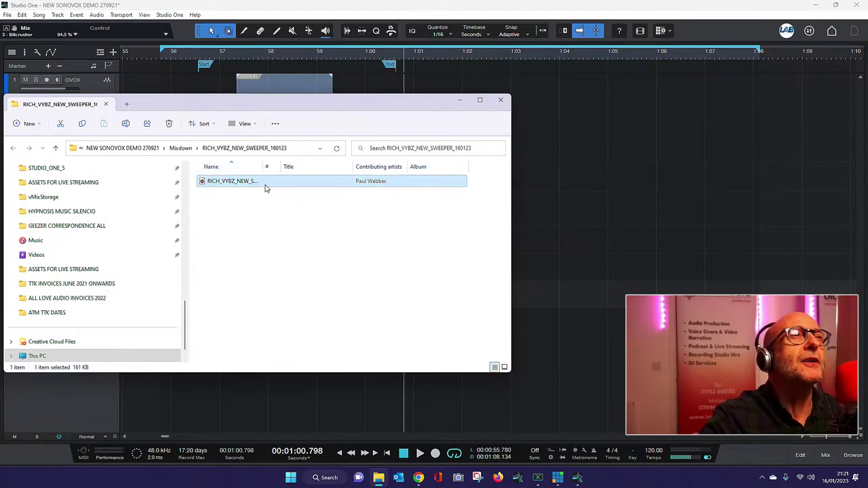
Play the exported sweeper MP3 in Media Player, then close the player.
{"action": "double_click", "coordinate": [255, 188]}
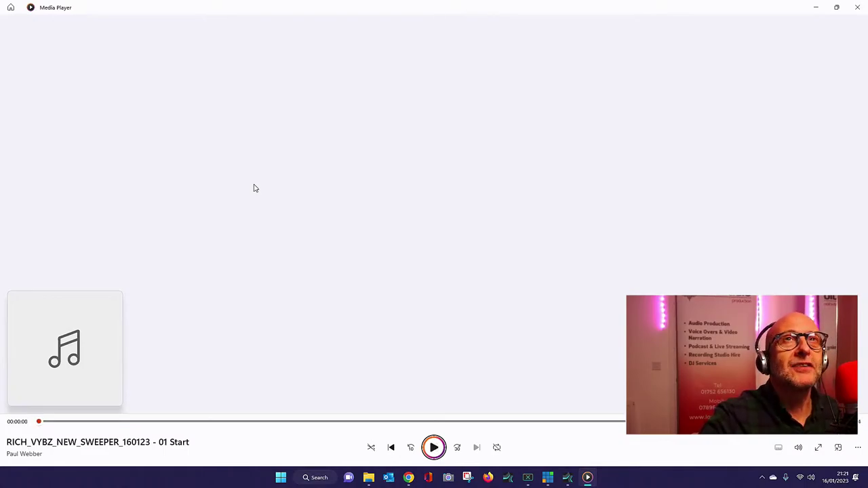
{"action": "left_click", "coordinate": [434, 451]}
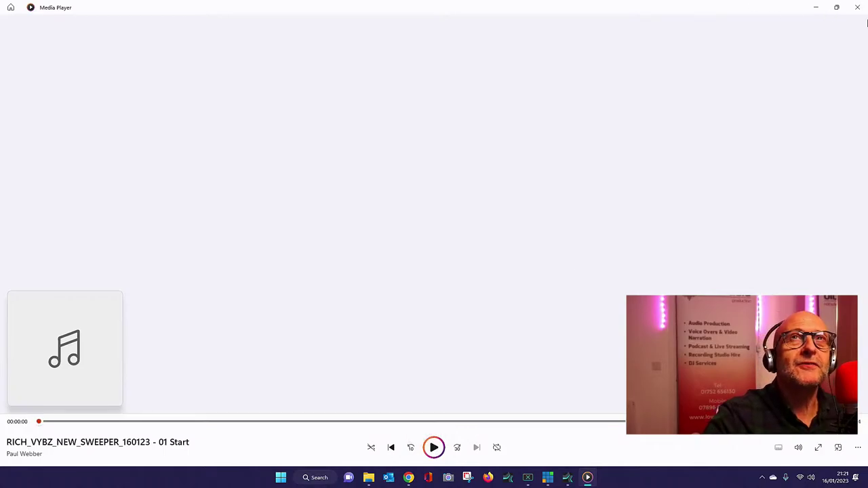
{"action": "left_click", "coordinate": [858, 8]}
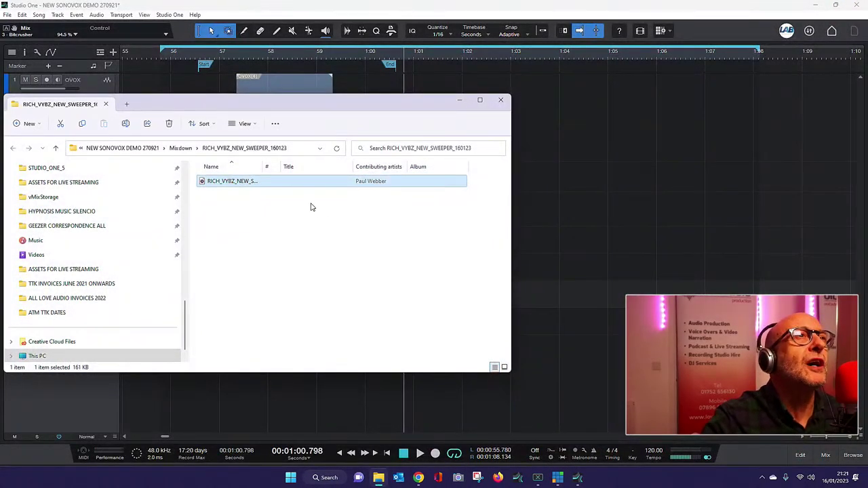
Rename the exported MP3 to RICH_VYBZ_NEW_SWEEPER_160123, removing the "- 01 Start" suffix.
{"action": "left_click", "coordinate": [126, 124]}
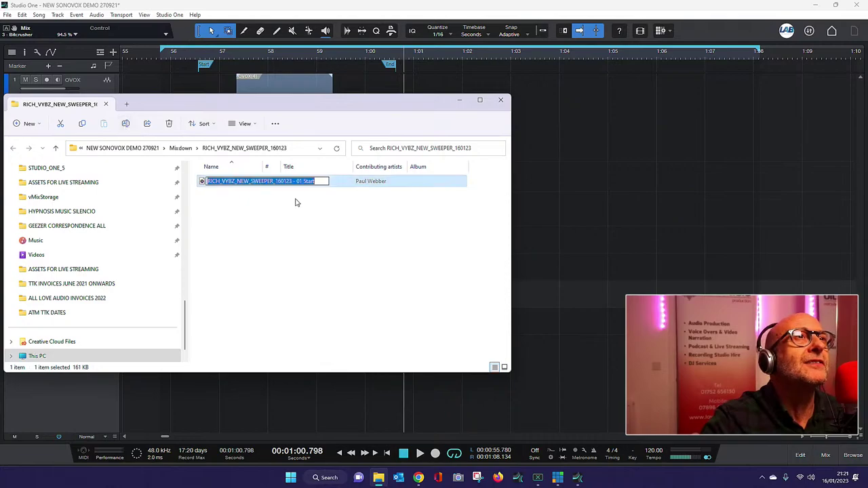
{"action": "left_click", "coordinate": [325, 181]}
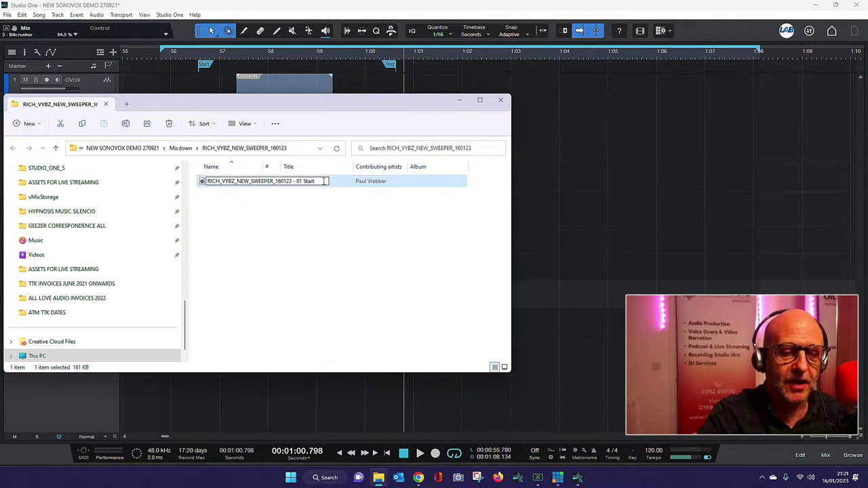
{"action": "key", "text": "BackSpace"}
{"action": "key", "text": "BackSpace"}
{"action": "key", "text": "BackSpace"}
{"action": "key", "text": "BackSpace"}
{"action": "key", "text": "BackSpace"}
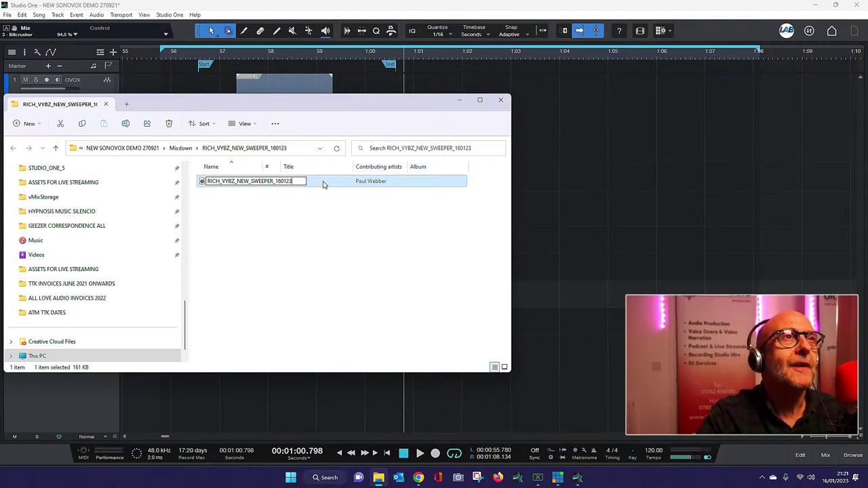
{"action": "key", "text": "Return"}
{"action": "left_click", "coordinate": [326, 244]}
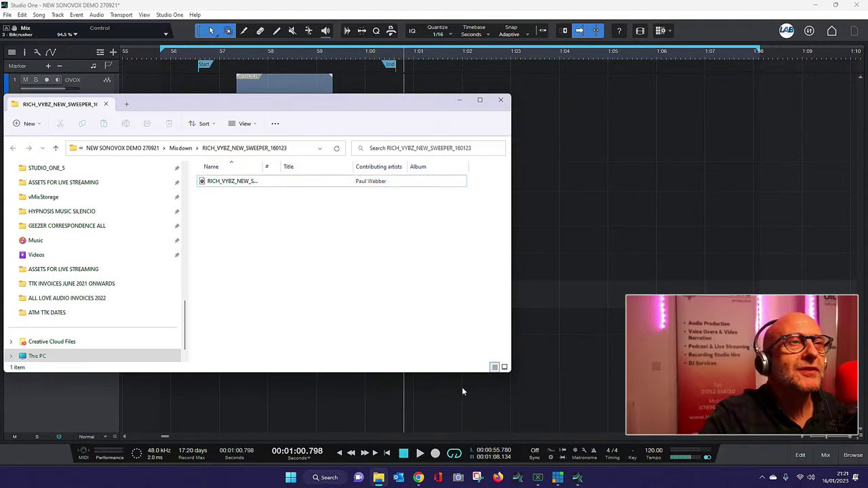
Play the renamed sweeper MP3, then close the player and the export folder to return to Studio One.
{"action": "double_click", "coordinate": [247, 182]}
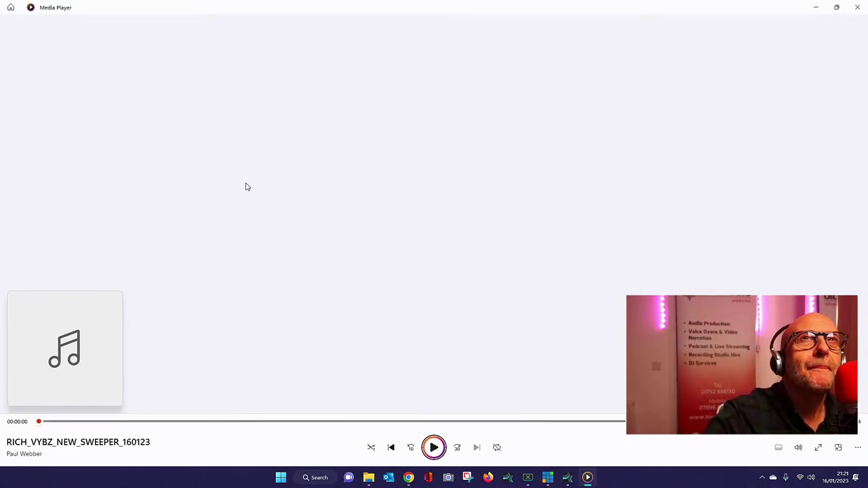
{"action": "left_click", "coordinate": [856, 9]}
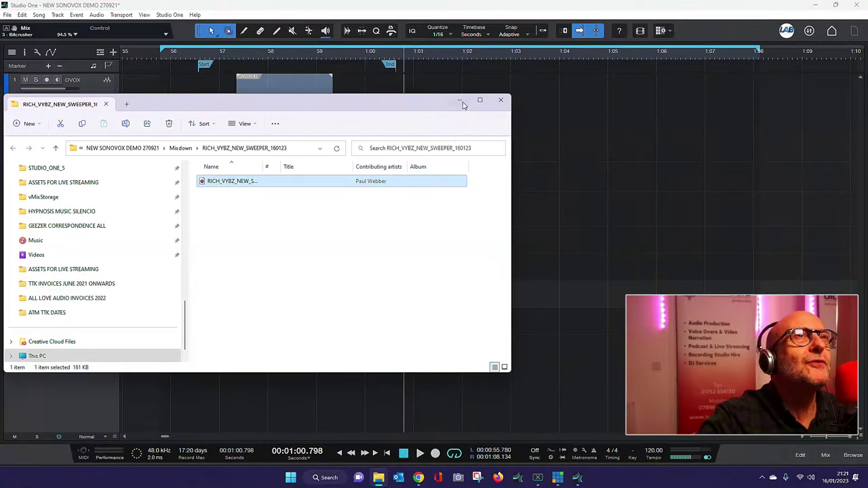
{"action": "left_click", "coordinate": [501, 100]}
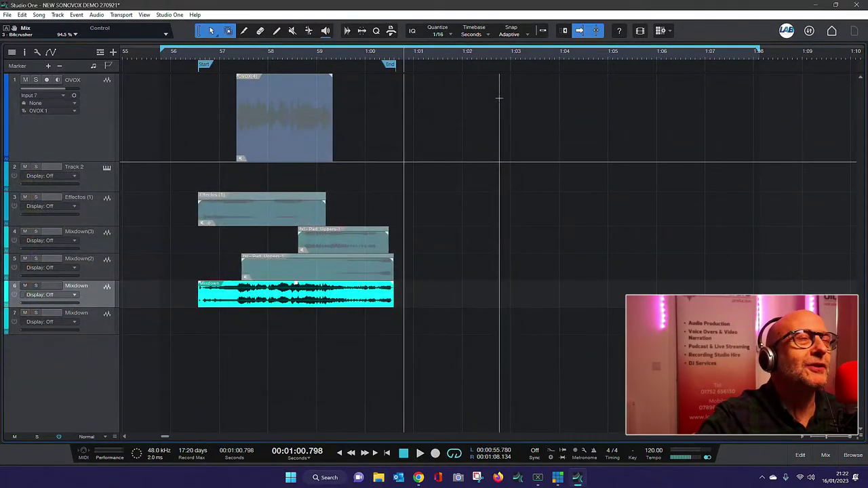
Unmute all the selected audio events on the OVOX, Effectos (1) and Mixdown tracks together.
{"action": "left_click", "coordinate": [445, 295]}
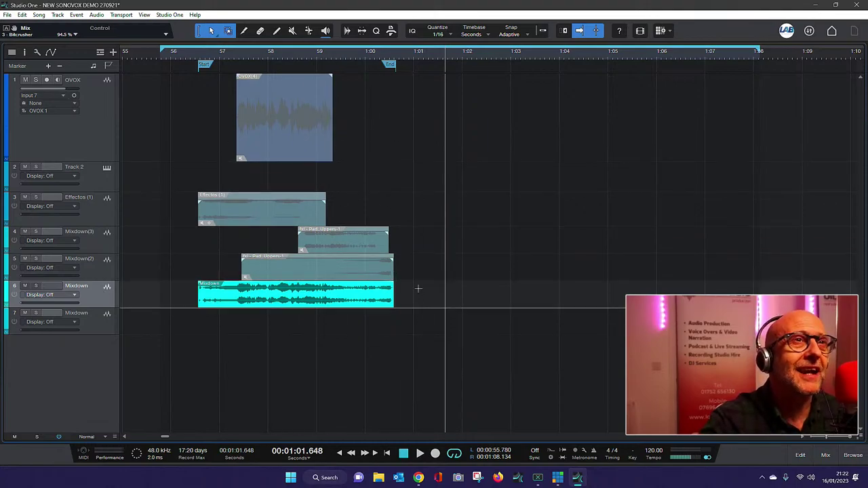
{"action": "left_click_drag", "start_coordinate": [429, 280], "coordinate": [191, 105]}
{"action": "right_click", "coordinate": [276, 117]}
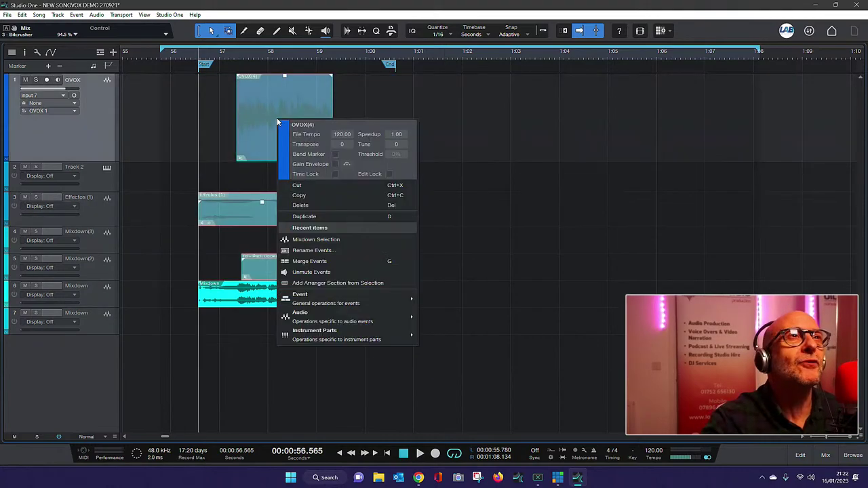
{"action": "left_click", "coordinate": [307, 273]}
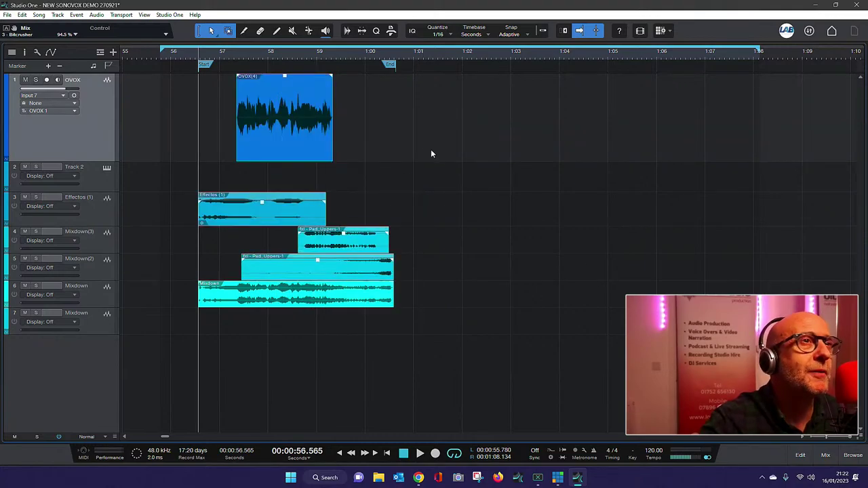
Mute the Mixdown track 6 and play back the remaining layers from the start of the section.
{"action": "left_click", "coordinate": [25, 286]}
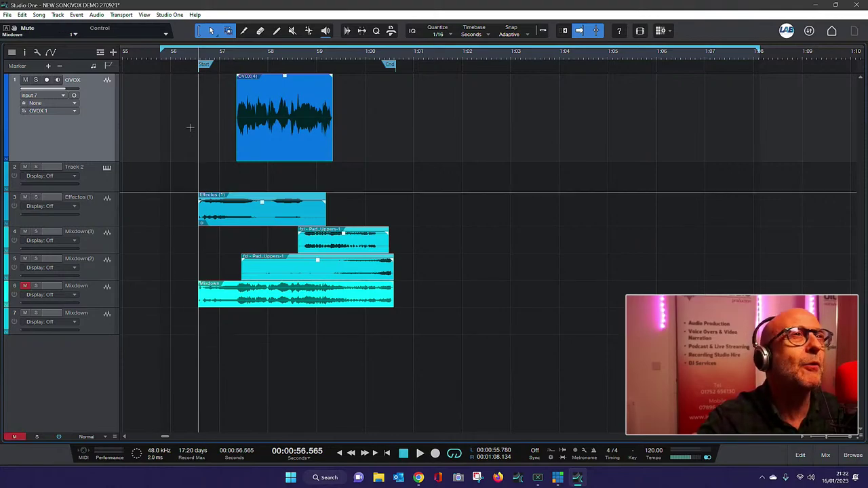
{"action": "key", "text": "space"}
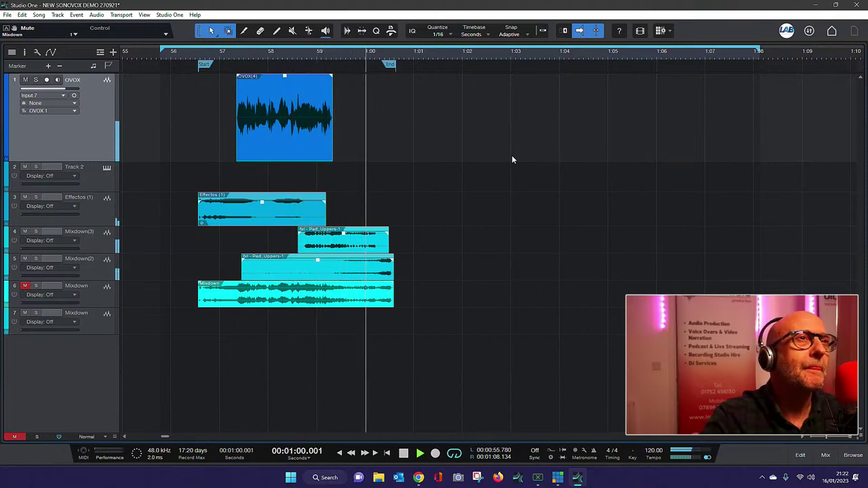
{"action": "key", "text": "space"}
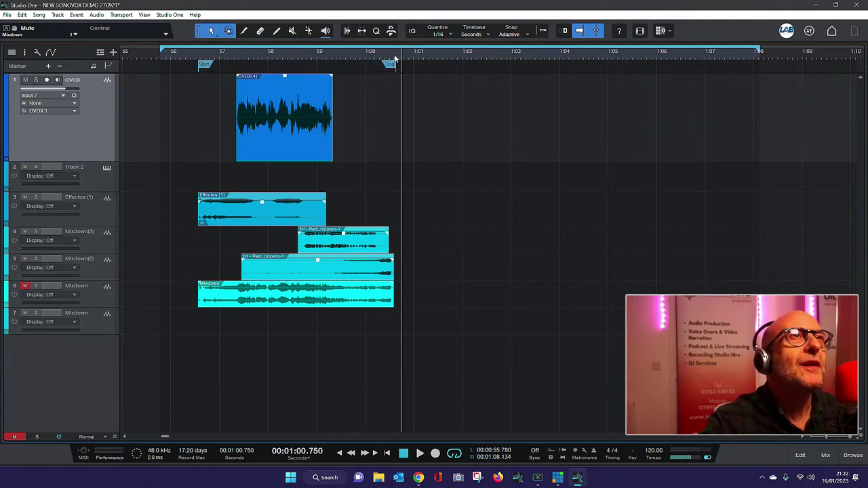
Solo the OVOX track and play its vocal from about 57.4 s.
{"action": "left_click", "coordinate": [238, 54]}
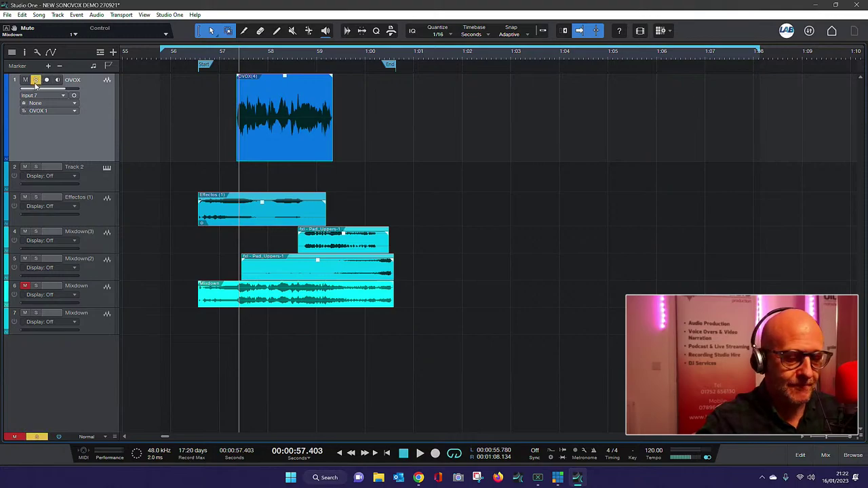
{"action": "key", "text": "space"}
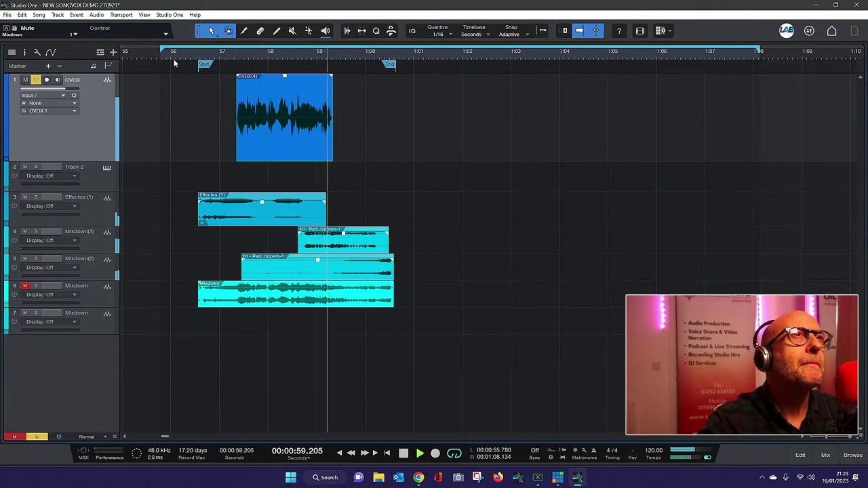
{"action": "left_click", "coordinate": [280, 57]}
{"action": "key", "text": "space"}
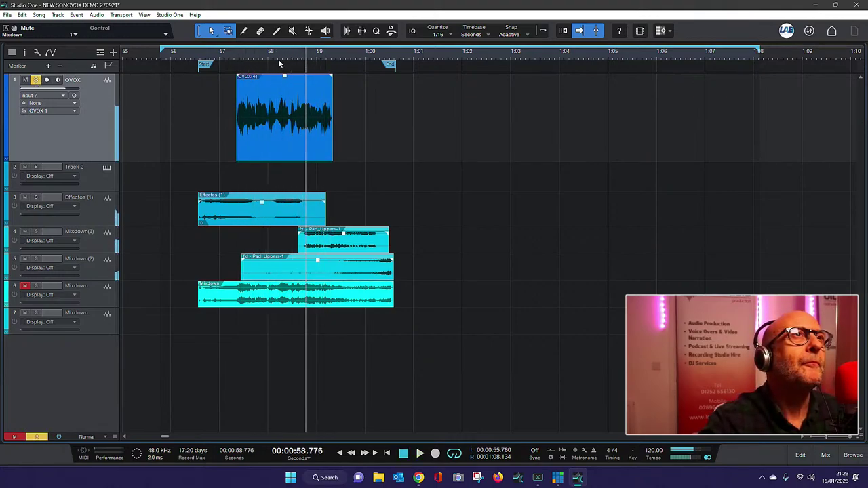
Audition the OVOX vocal around 58.1 s to locate where its second phrase begins.
{"action": "left_click", "coordinate": [278, 59]}
{"action": "key", "text": "space"}
{"action": "left_click", "coordinate": [271, 55]}
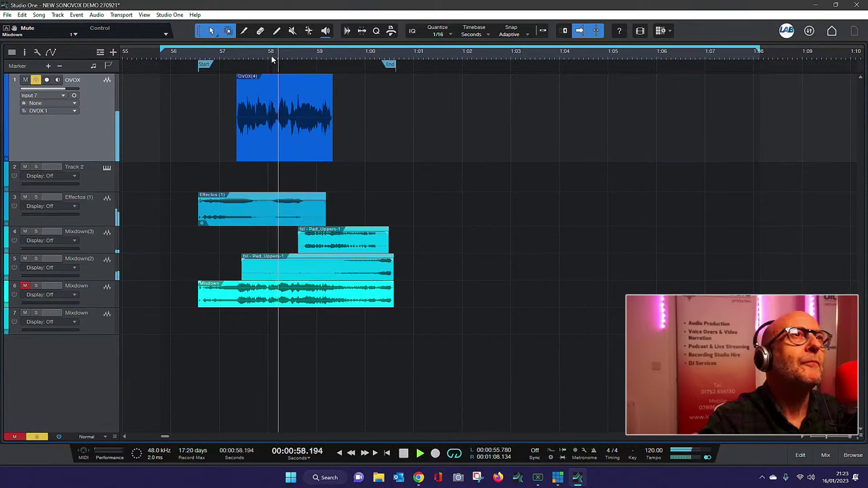
{"action": "left_click", "coordinate": [271, 55]}
{"action": "key", "text": "space"}
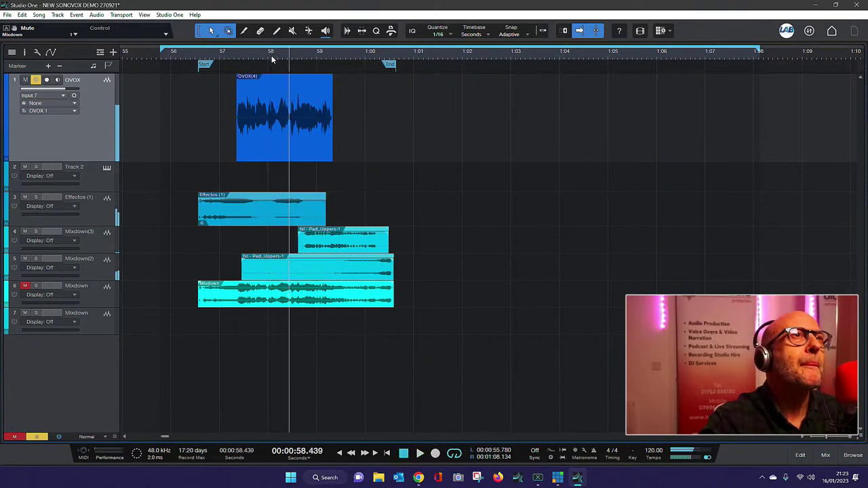
{"action": "left_click", "coordinate": [272, 59]}
{"action": "scroll", "coordinate": [276, 59], "scroll_direction": "up", "scroll_amount": 5}
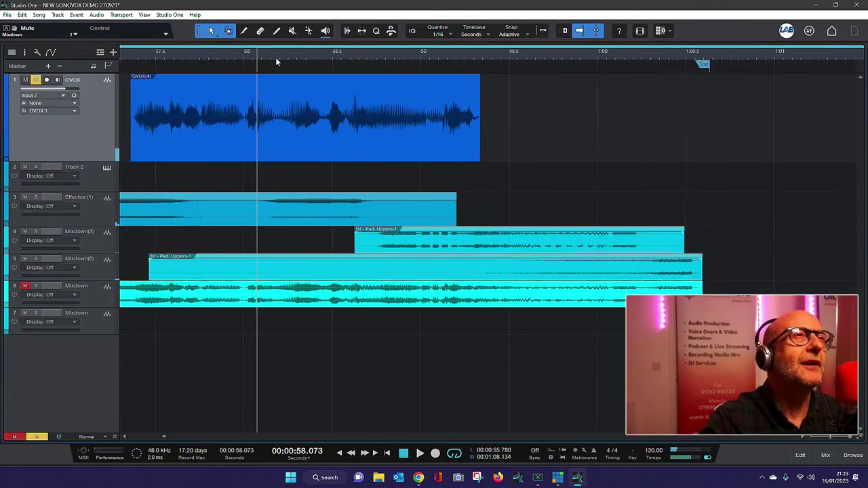
{"action": "left_click", "coordinate": [282, 59]}
{"action": "left_click", "coordinate": [273, 53]}
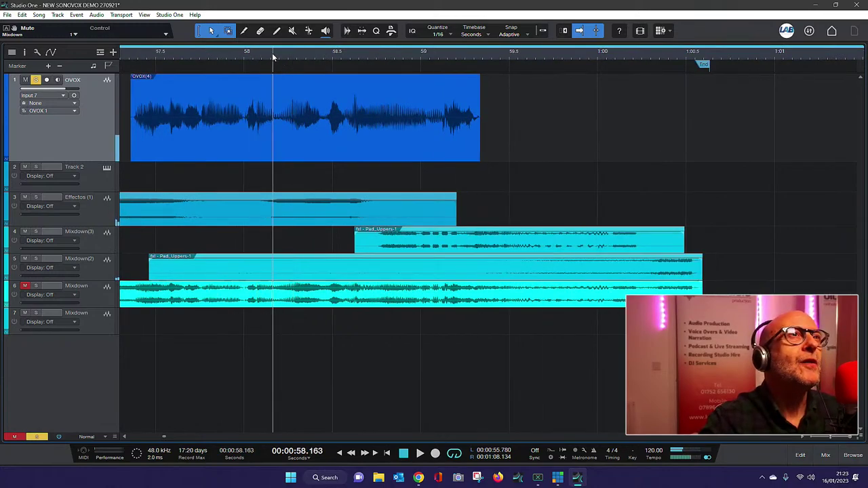
Split the OVOX vocal clip just before the second phrase, at about 58.19 s.
{"action": "key", "text": "space"}
{"action": "key", "text": "space"}
{"action": "left_click", "coordinate": [273, 55]}
{"action": "key", "text": "space"}
{"action": "key", "text": "space"}
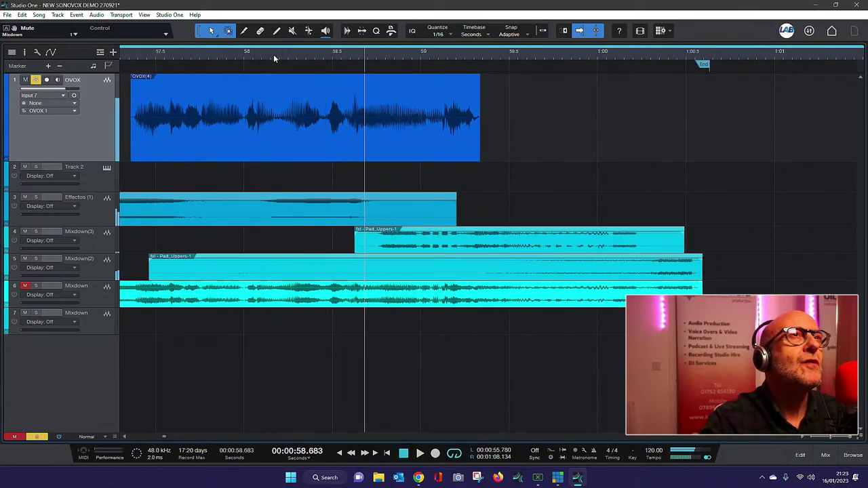
{"action": "left_click", "coordinate": [274, 54]}
{"action": "left_click", "coordinate": [245, 32]}
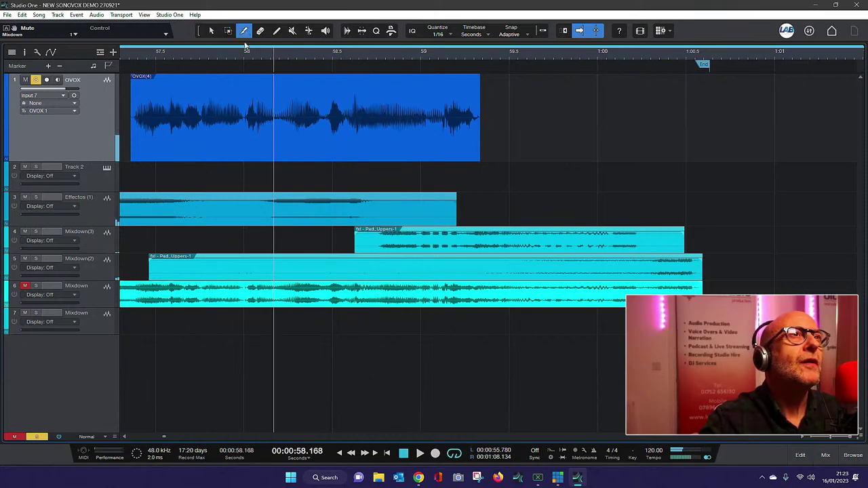
{"action": "left_click", "coordinate": [277, 92]}
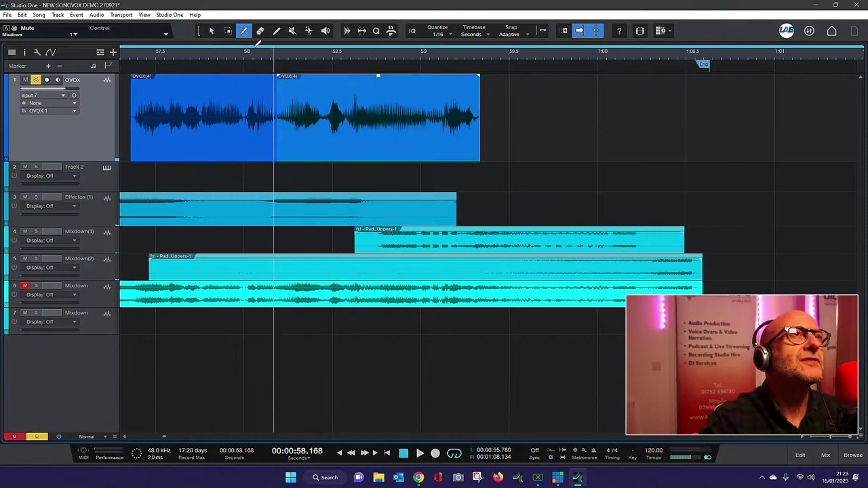
{"action": "left_click", "coordinate": [213, 32]}
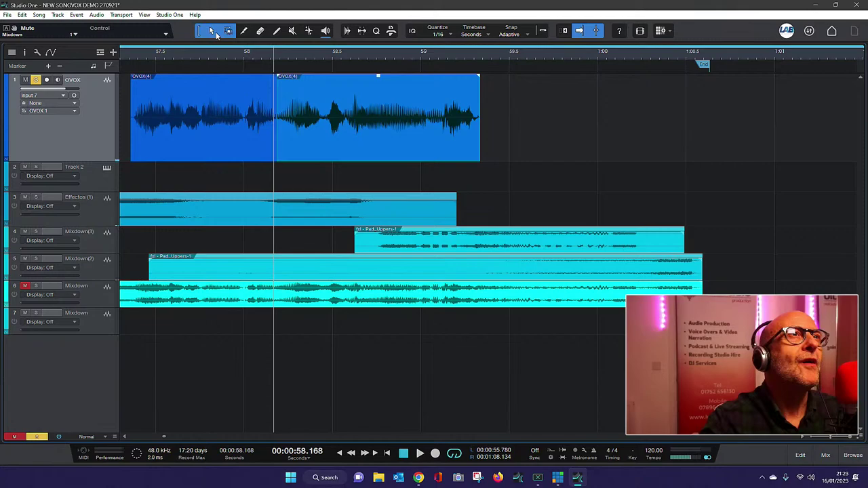
Copy the part of the OVOX vocal clip that follows the split.
{"action": "left_click", "coordinate": [319, 102]}
{"action": "left_click", "coordinate": [337, 139]}
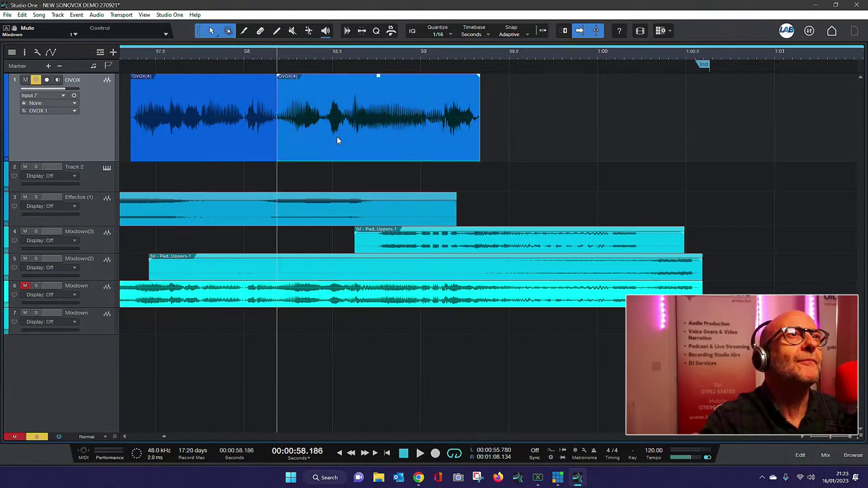
{"action": "right_click", "coordinate": [336, 136]}
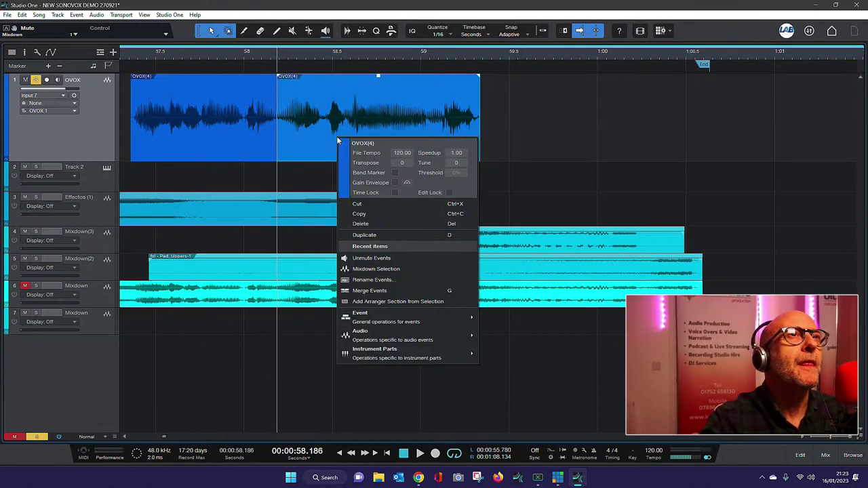
{"action": "left_click", "coordinate": [369, 224]}
Enable the play start marker at about 1:00.8 and paste the copied vocal there on the OVOX track.
{"action": "left_click", "coordinate": [743, 52]}
{"action": "right_click", "coordinate": [743, 53]}
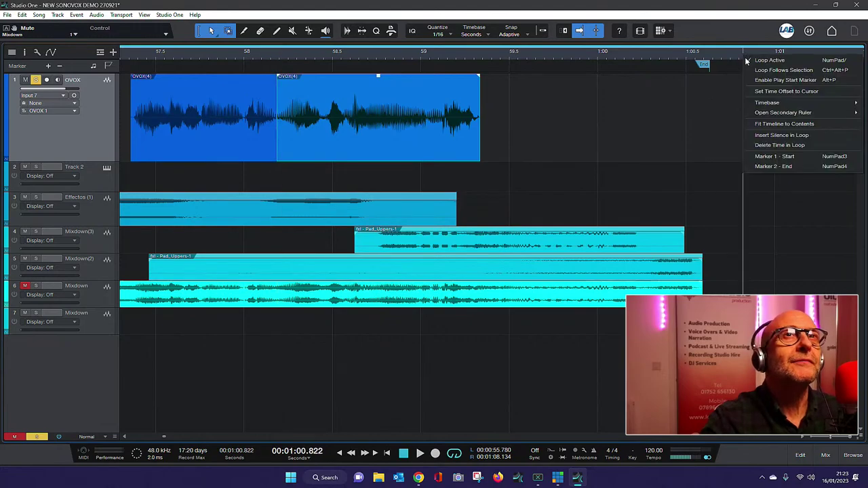
{"action": "left_click", "coordinate": [746, 80]}
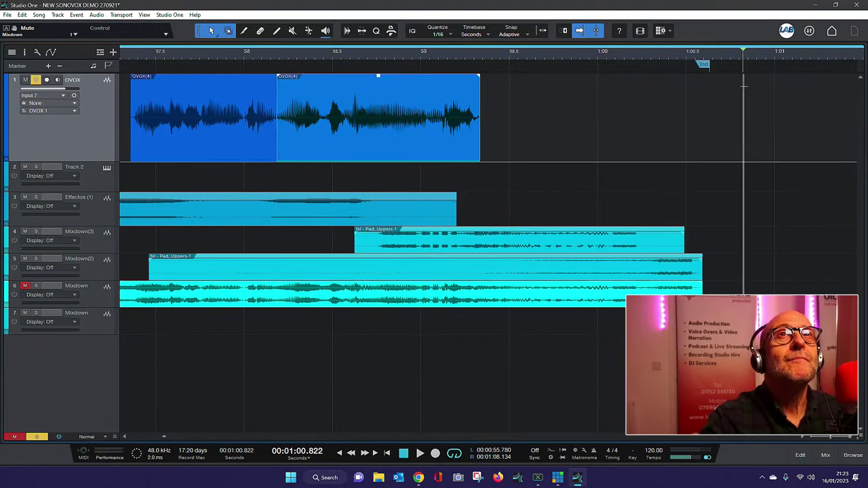
{"action": "right_click", "coordinate": [745, 97]}
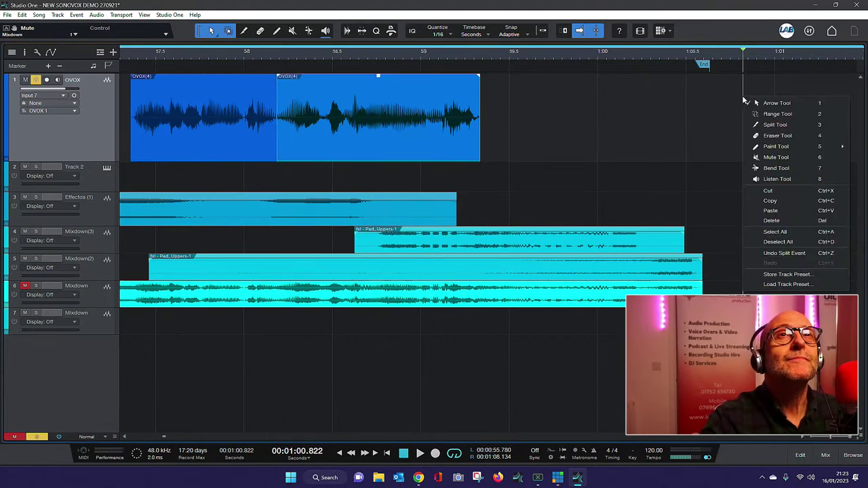
{"action": "left_click", "coordinate": [770, 211]}
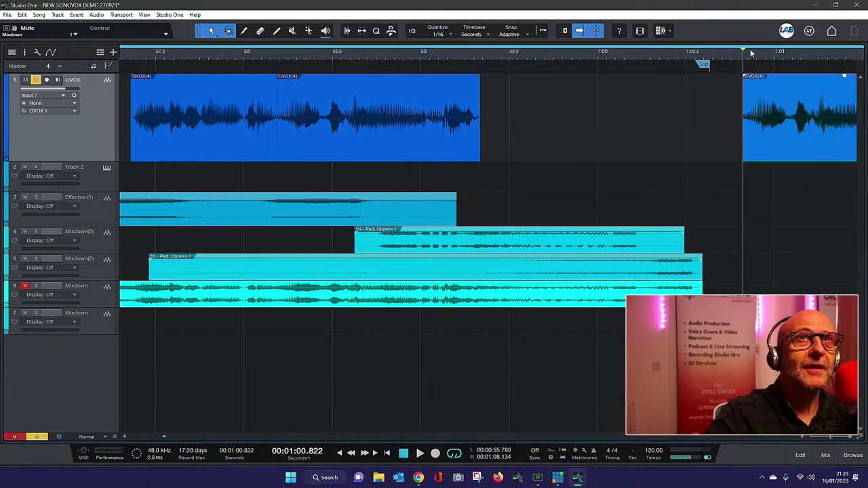
Play the pasted vocal clip and move it along the OVOX track to start at about 1:04.1.
{"action": "key", "text": "space"}
{"action": "key", "text": "space"}
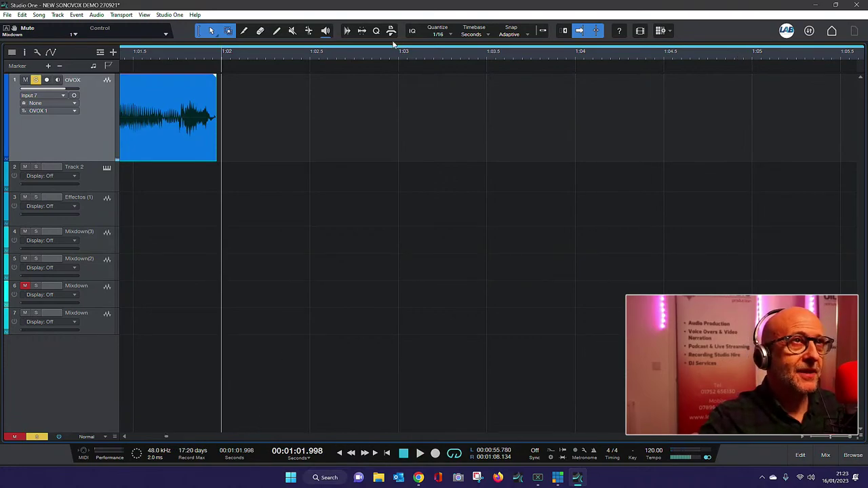
{"action": "scroll", "coordinate": [361, 59], "scroll_direction": "down", "scroll_amount": 3}
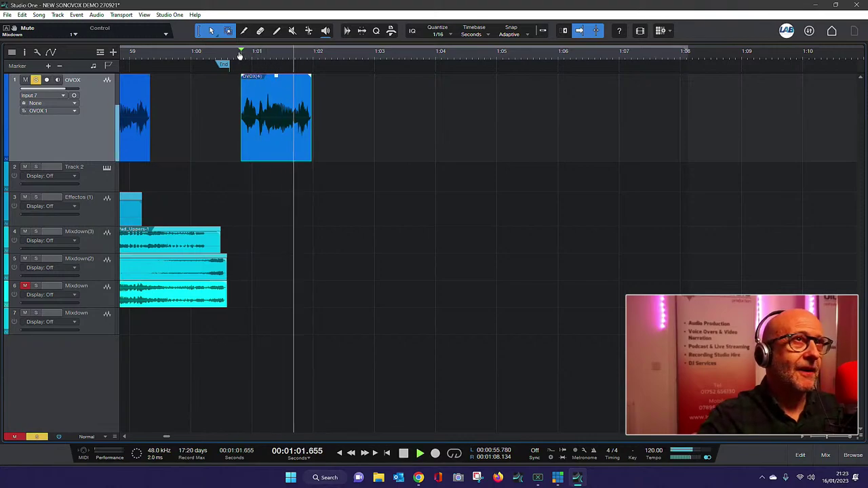
{"action": "left_click_drag", "start_coordinate": [282, 140], "coordinate": [481, 139]}
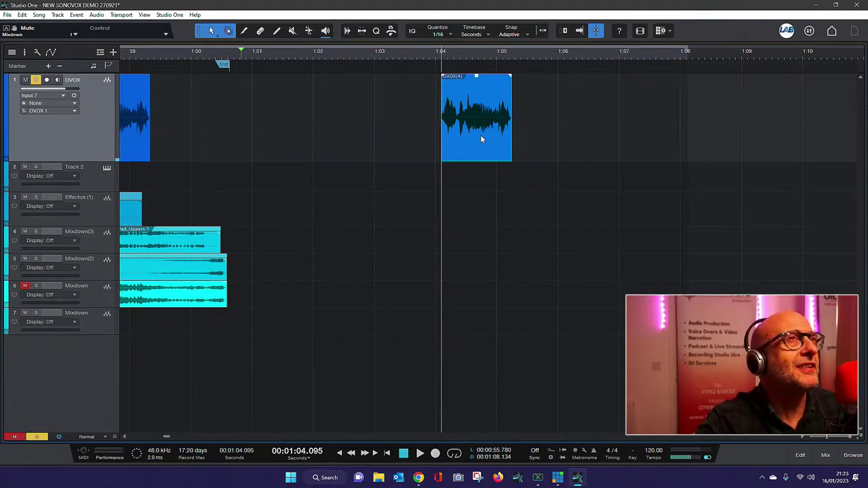
Play back the moved OVOX clip from just before 1:04.
{"action": "key", "text": "f"}
{"action": "key", "text": "space"}
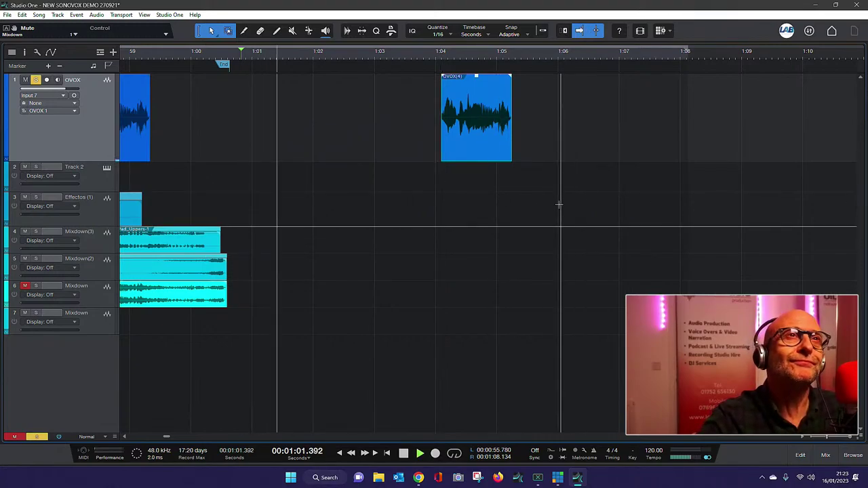
{"action": "key", "text": "space"}
{"action": "left_click", "coordinate": [436, 56]}
{"action": "key", "text": "space"}
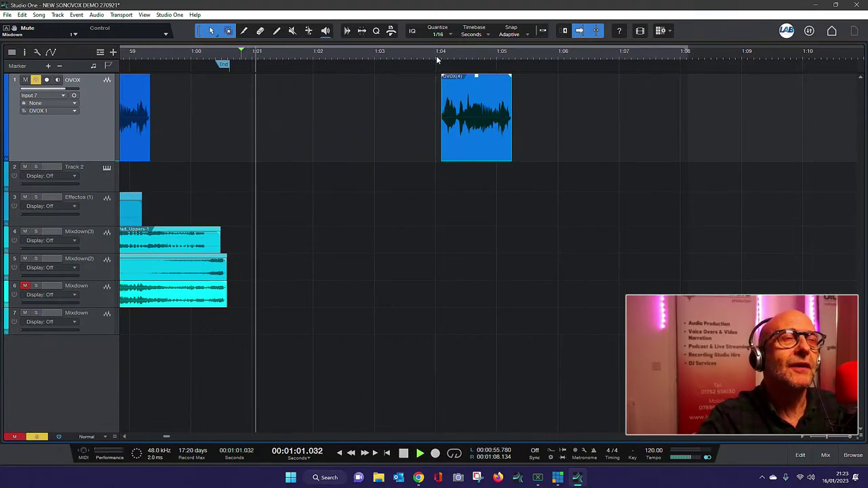
{"action": "left_click", "coordinate": [440, 53]}
{"action": "left_click", "coordinate": [430, 52]}
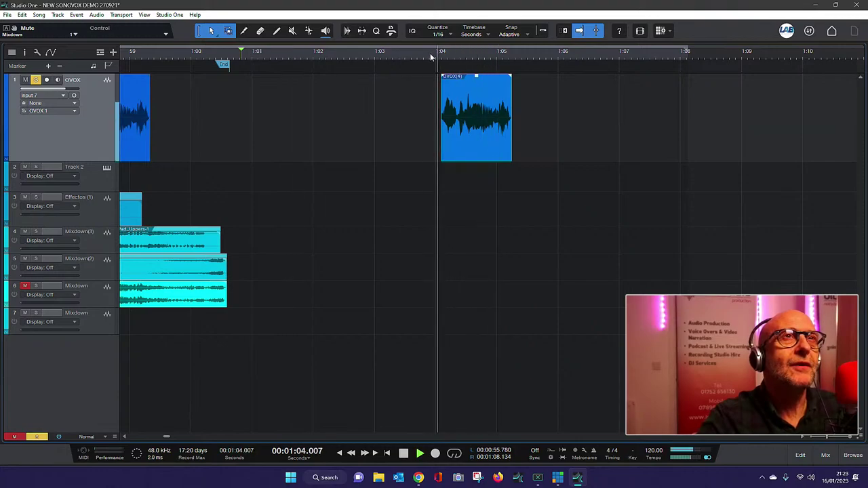
{"action": "key", "text": "space"}
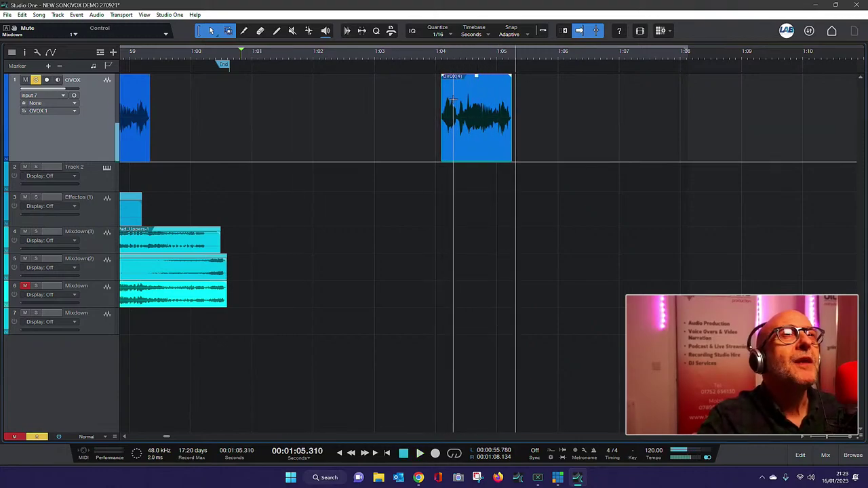
Duplicate the moved vocal clip by copy and paste, placing the copy on the Effectos (1) track at about 1:04.1, directly beneath the original.
{"action": "right_click", "coordinate": [464, 144]}
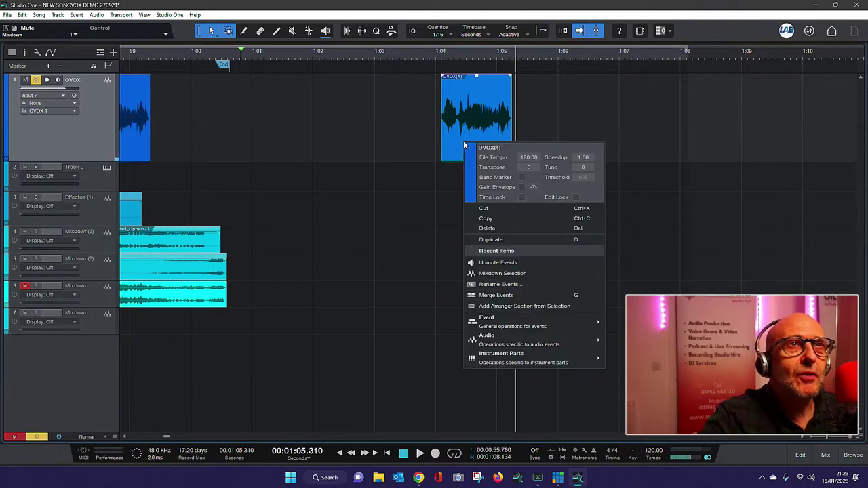
{"action": "left_click", "coordinate": [485, 217]}
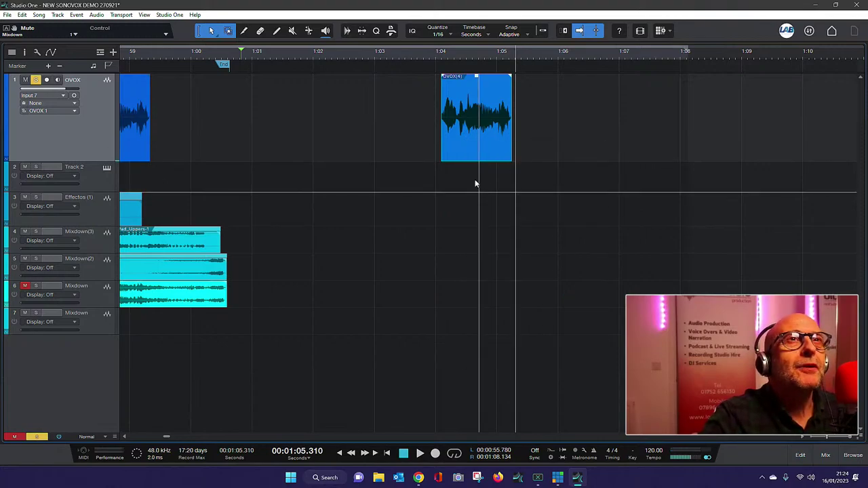
{"action": "left_click", "coordinate": [454, 179]}
{"action": "right_click", "coordinate": [454, 179]}
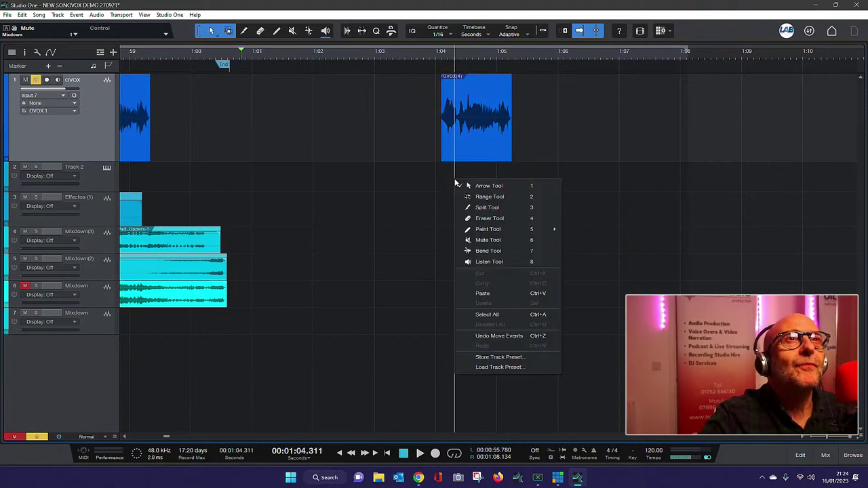
{"action": "left_click", "coordinate": [468, 291]}
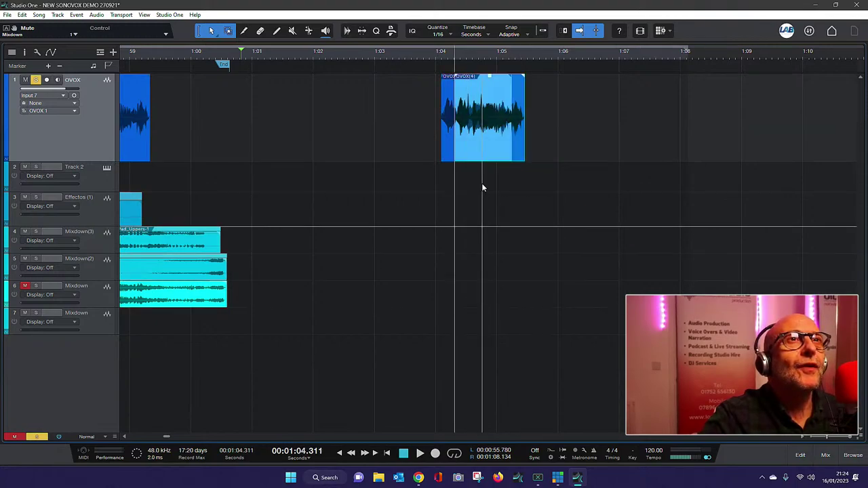
{"action": "left_click_drag", "start_coordinate": [483, 135], "coordinate": [469, 219]}
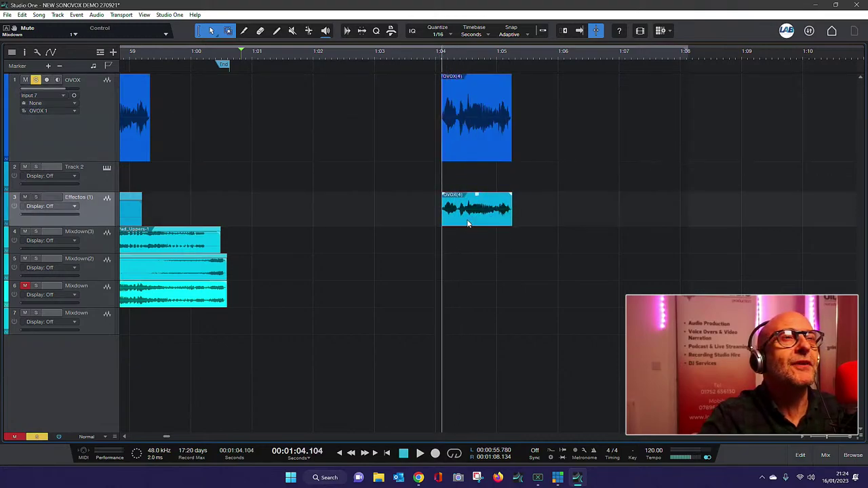
Play the two stacked vocal clips on the OVOX and Effectos (1) tracks from just before 1:04.1.
{"action": "key", "text": "space"}
{"action": "left_click", "coordinate": [441, 54]}
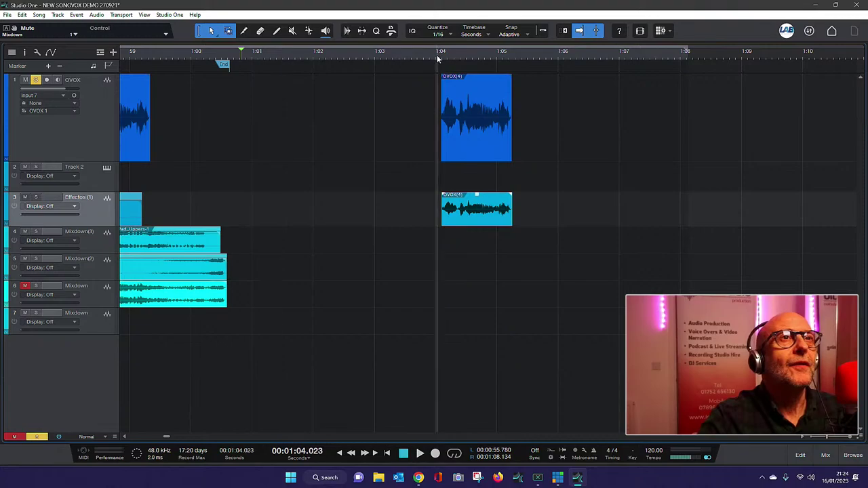
{"action": "key", "text": "space"}
{"action": "key", "text": "space"}
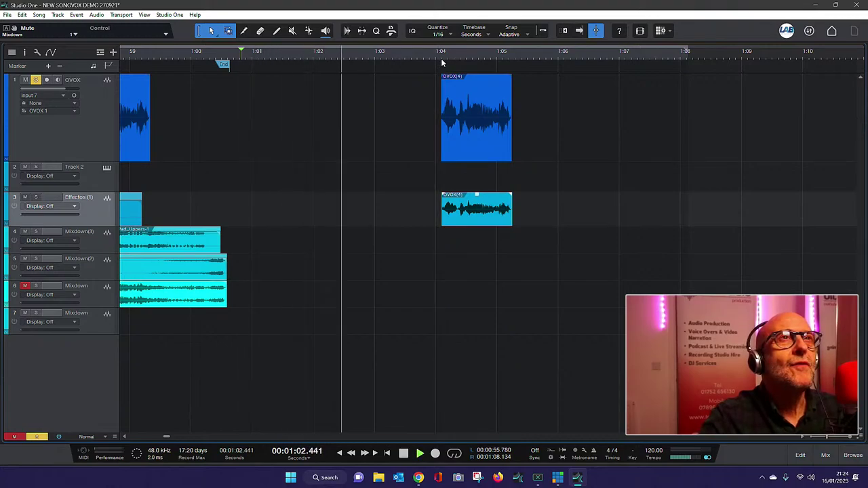
{"action": "left_click", "coordinate": [437, 55]}
{"action": "key", "text": "space"}
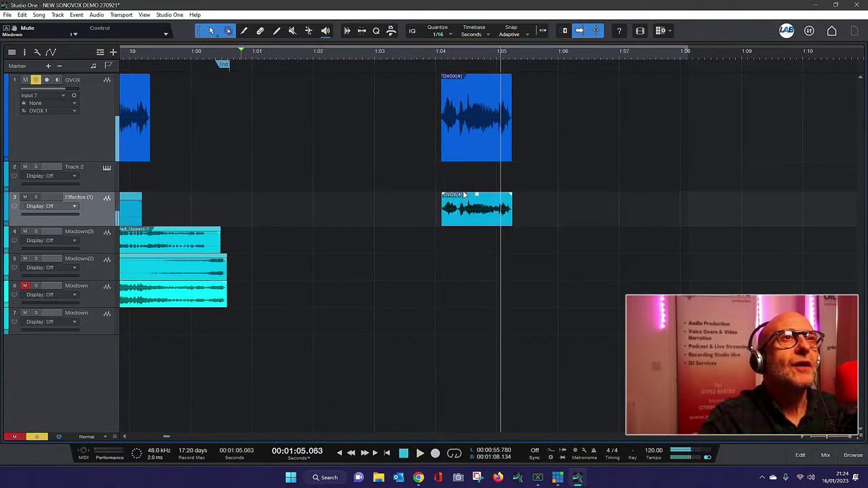
Shift the vocal copy on the Effectos (1) track slightly later, to start at about 1:04.13.
{"action": "left_click", "coordinate": [463, 205]}
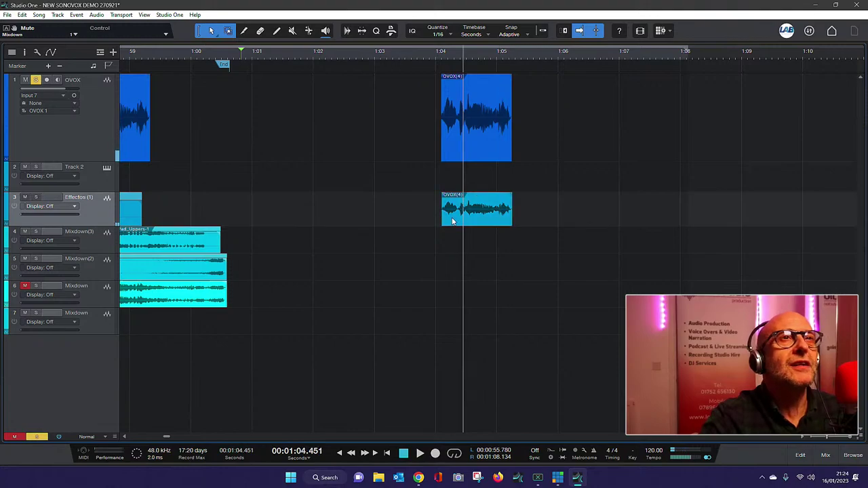
{"action": "left_click", "coordinate": [453, 220]}
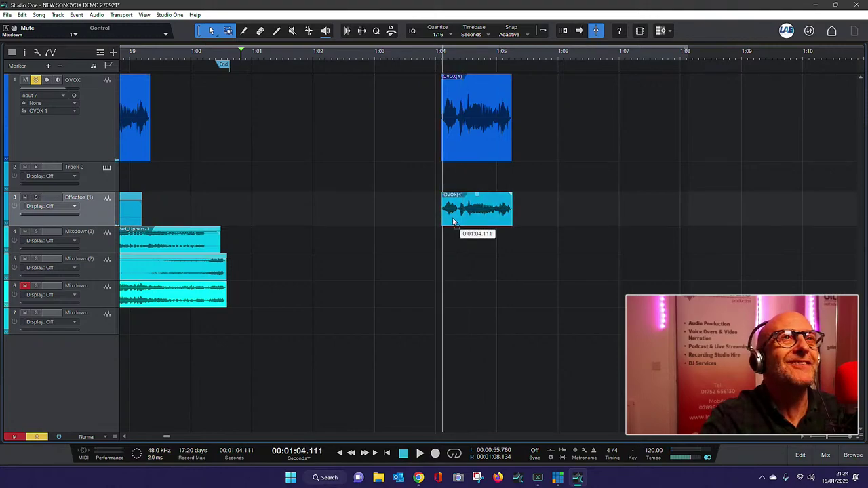
{"action": "scroll", "coordinate": [448, 51], "scroll_direction": "up", "scroll_amount": 5}
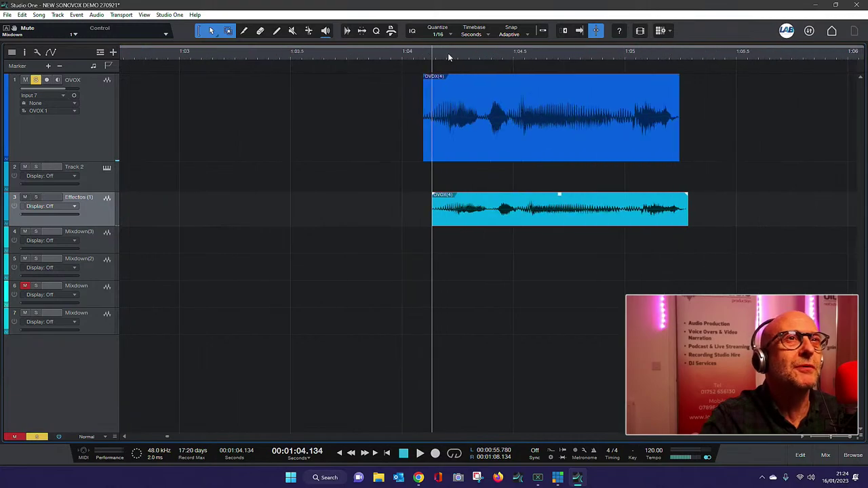
Turn off solo on the OVOX track and start playback to hear both tracks.
{"action": "left_click", "coordinate": [415, 53]}
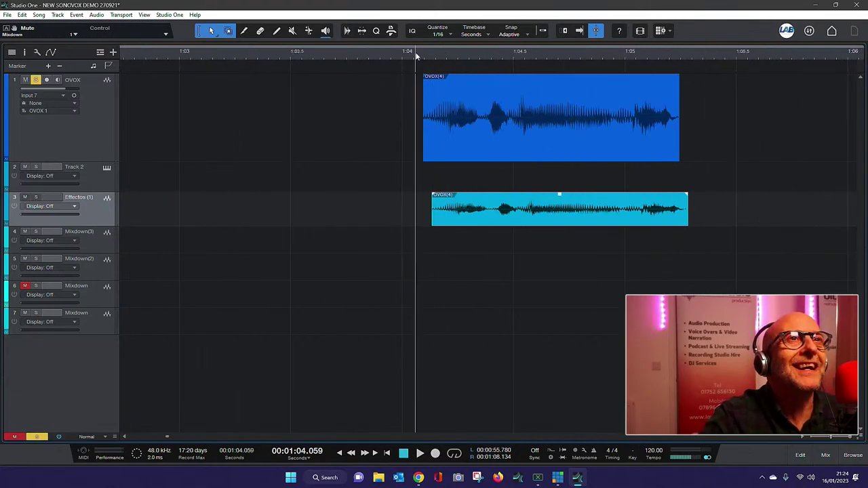
{"action": "left_click", "coordinate": [35, 80]}
{"action": "key", "text": "space"}
{"action": "key", "text": "space"}
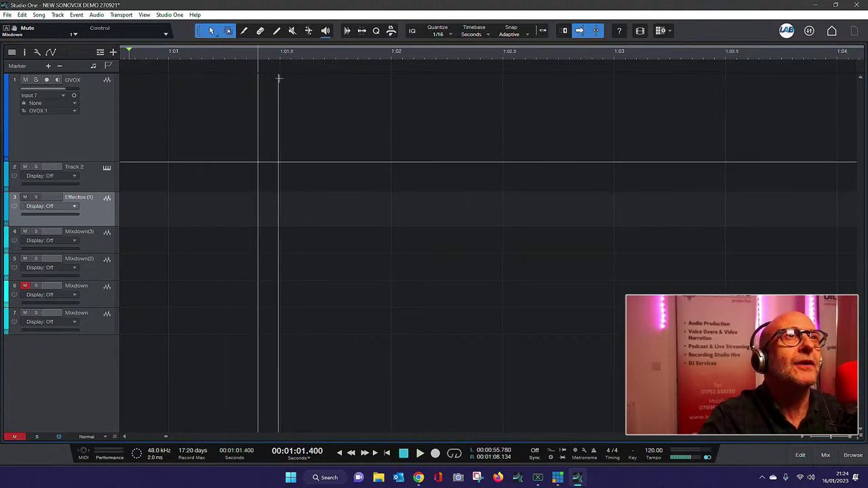
Try to play the two offset vocal clips together from just before 1:04.
{"action": "scroll", "coordinate": [278, 78], "scroll_direction": "down", "scroll_amount": 5}
{"action": "left_click", "coordinate": [325, 53]}
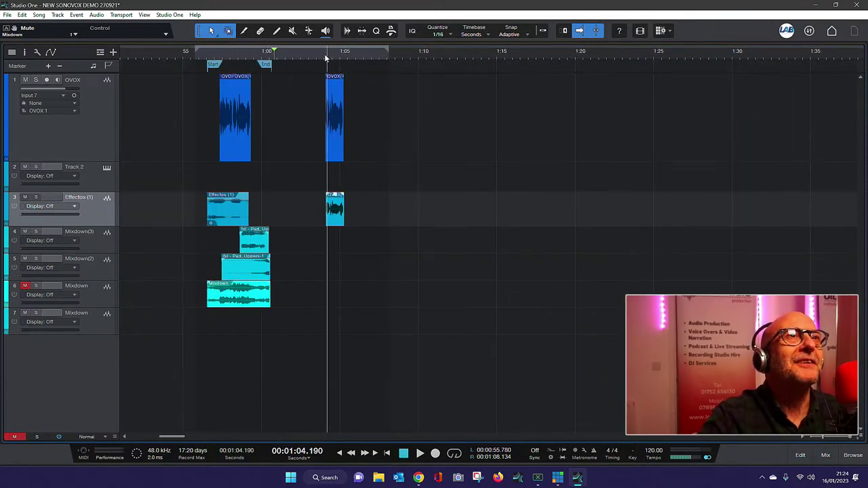
{"action": "left_click", "coordinate": [320, 54]}
{"action": "key", "text": "space"}
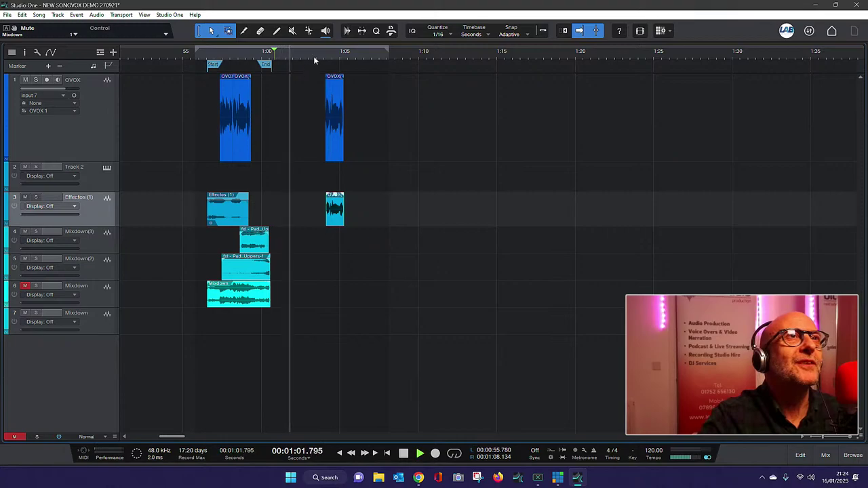
{"action": "left_click", "coordinate": [323, 50]}
{"action": "key", "text": "space"}
{"action": "left_click", "coordinate": [320, 50]}
{"action": "key", "text": "space"}
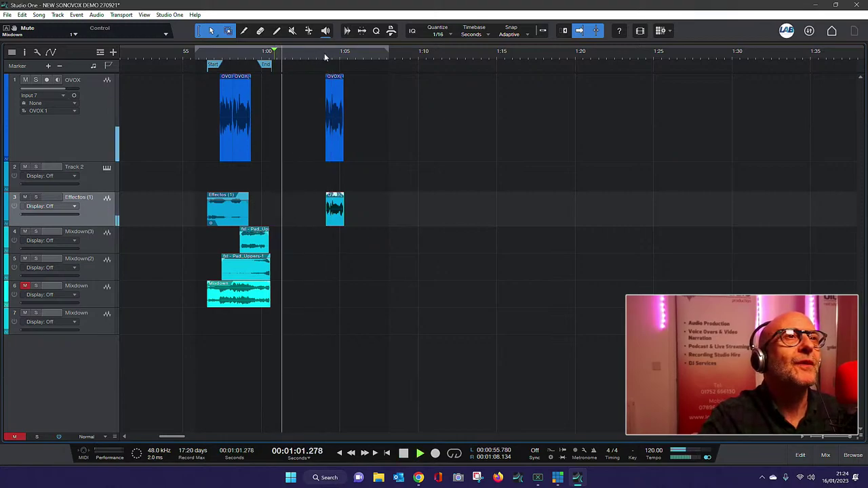
{"action": "key", "text": "space"}
{"action": "key", "text": "space"}
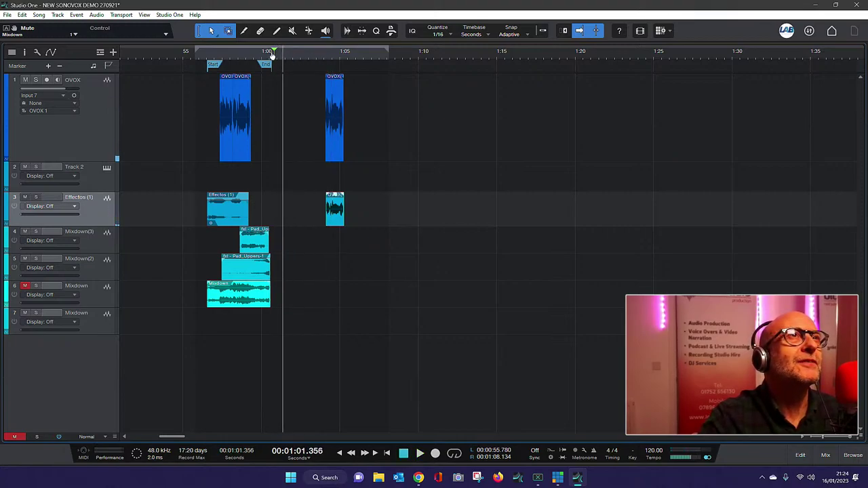
Disable the play start marker and play the two offset vocal clips from just before 1:04.
{"action": "right_click", "coordinate": [273, 54]}
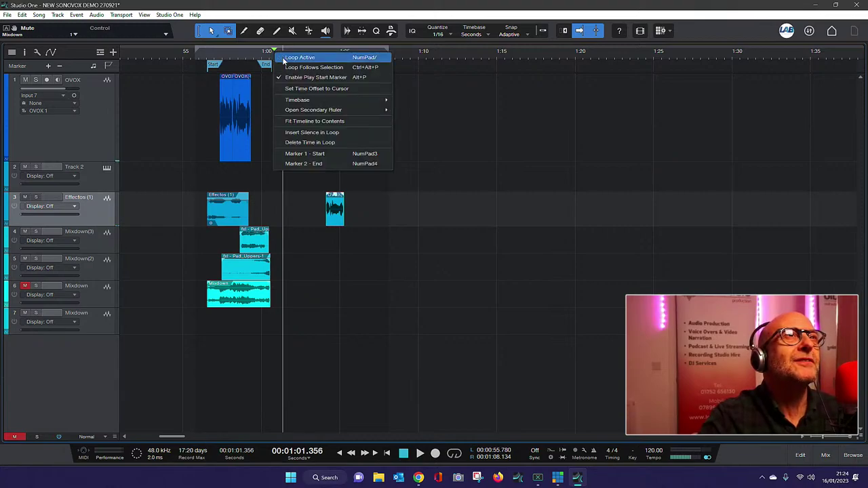
{"action": "left_click", "coordinate": [288, 79]}
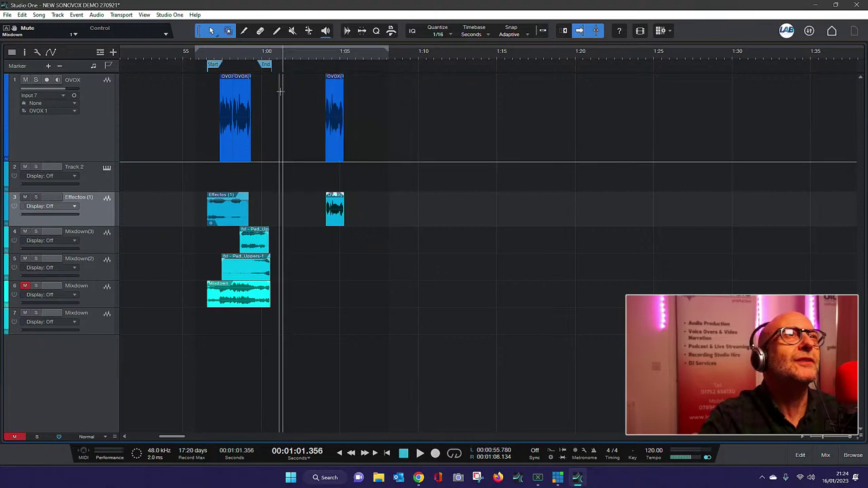
{"action": "left_click", "coordinate": [319, 57]}
{"action": "key", "text": "space"}
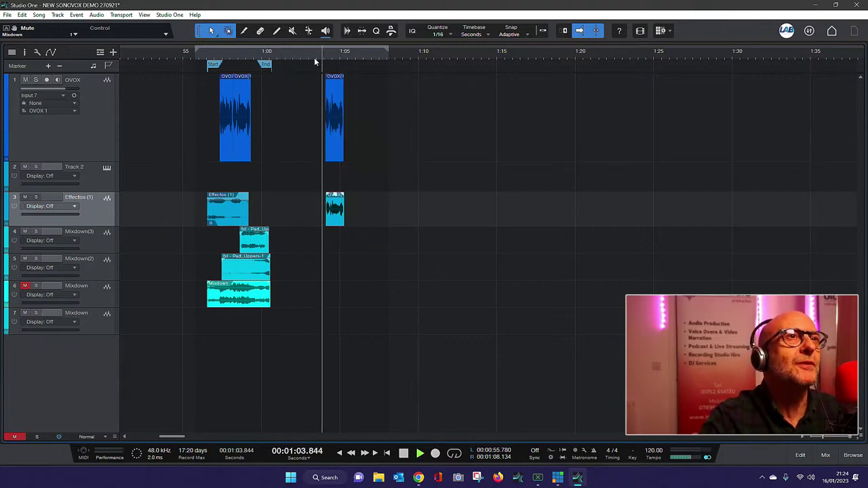
{"action": "key", "text": "space"}
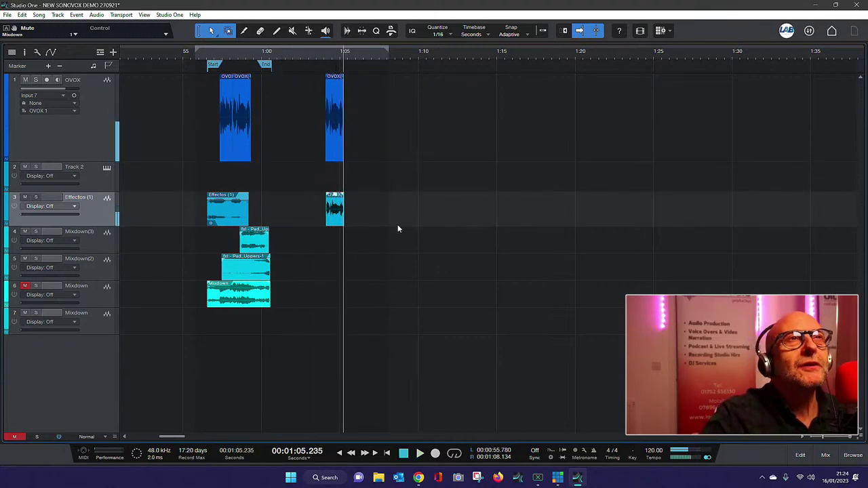
Move the Effectos (1) vocal clip slightly earlier, to start at about 1:04.12, tightening its offset from the OVOX clip.
{"action": "key", "text": "e"}
{"action": "key", "text": "e"}
{"action": "key", "text": "e"}
{"action": "key", "text": "e"}
{"action": "key", "text": "e"}
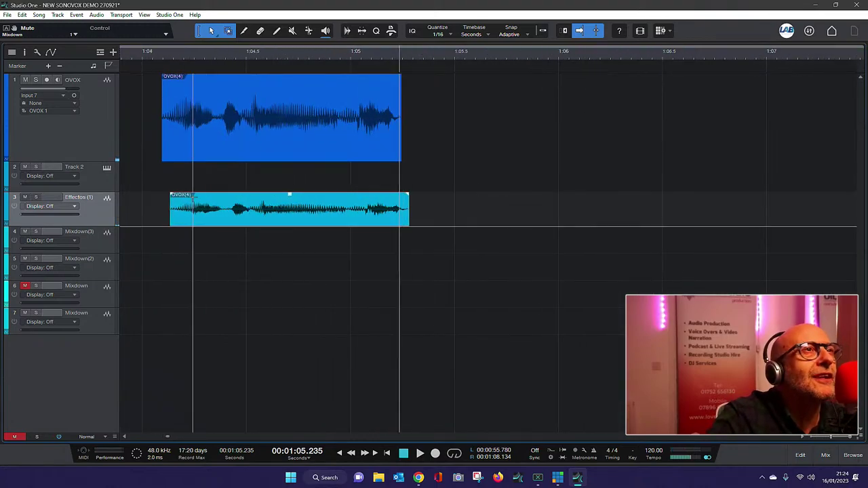
{"action": "left_click_drag", "start_coordinate": [189, 219], "coordinate": [187, 220]}
Play both vocal clips twice from about 1:04.08 to hear the tightened delay.
{"action": "left_click", "coordinate": [160, 50]}
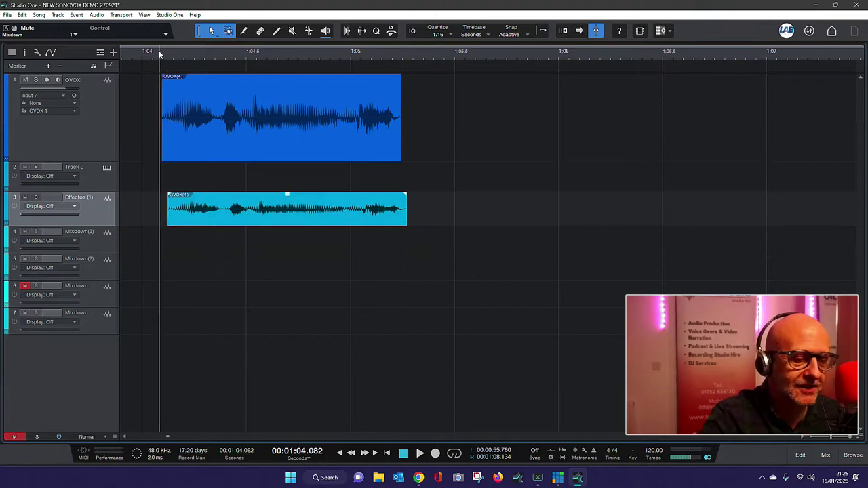
{"action": "key", "text": "space"}
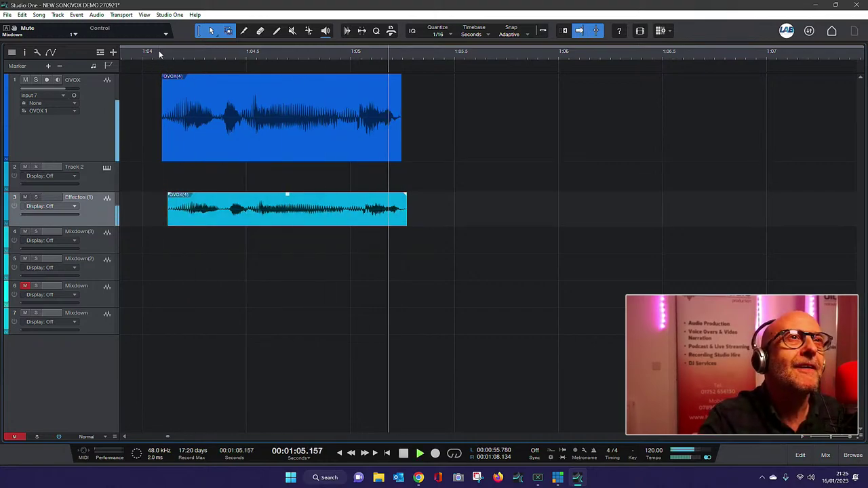
{"action": "key", "text": "space"}
{"action": "key", "text": "space"}
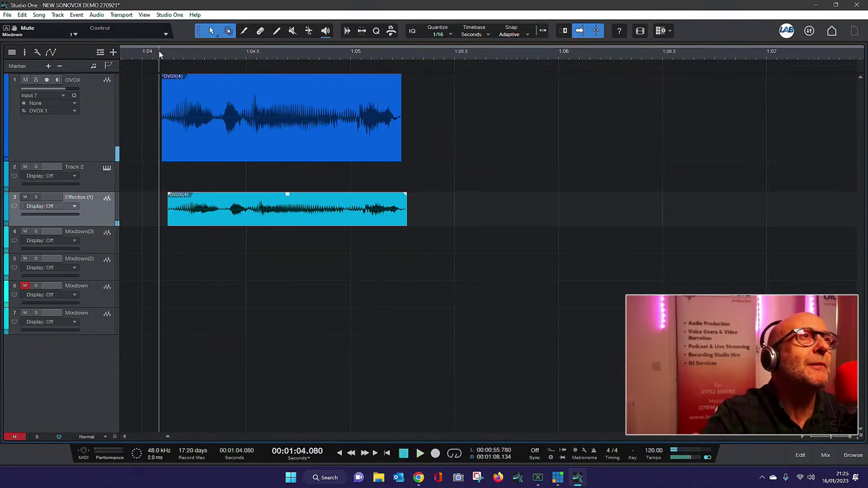
{"action": "key", "text": "space"}
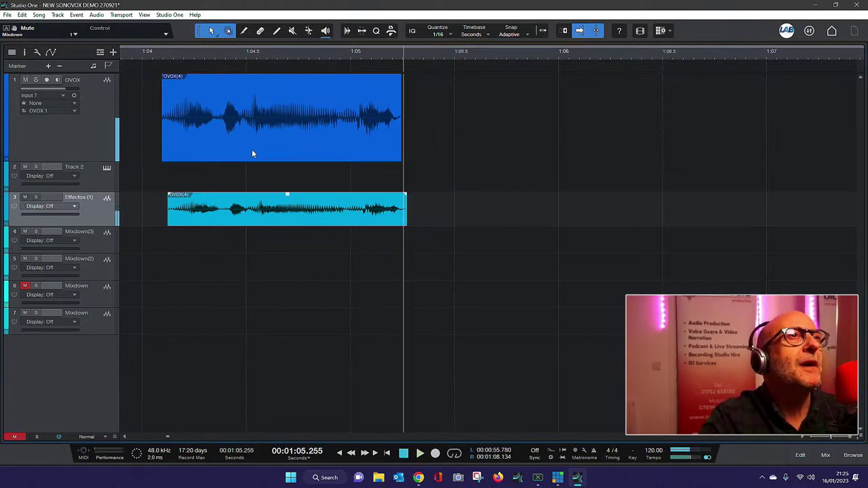
Play the clips with the mixer open, and pan the Effectos (1) channel to R62 and the OVOX channel to L49.
{"action": "left_click", "coordinate": [826, 458]}
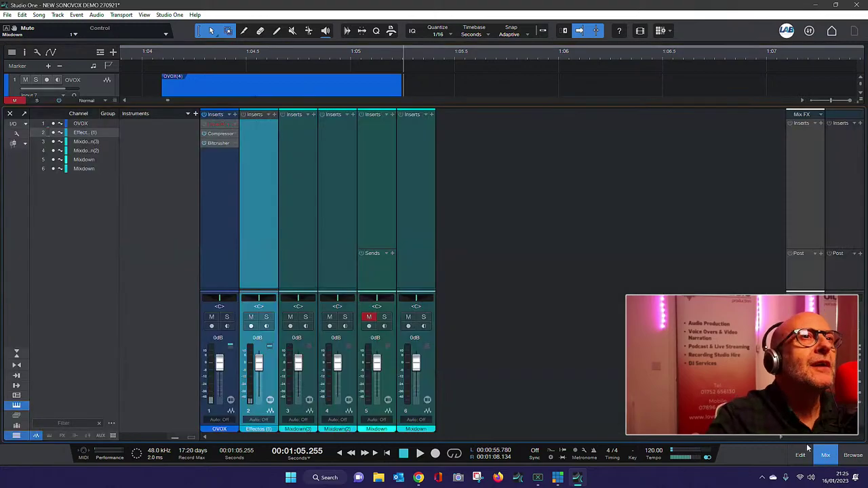
{"action": "left_click", "coordinate": [153, 54]}
{"action": "key", "text": "space"}
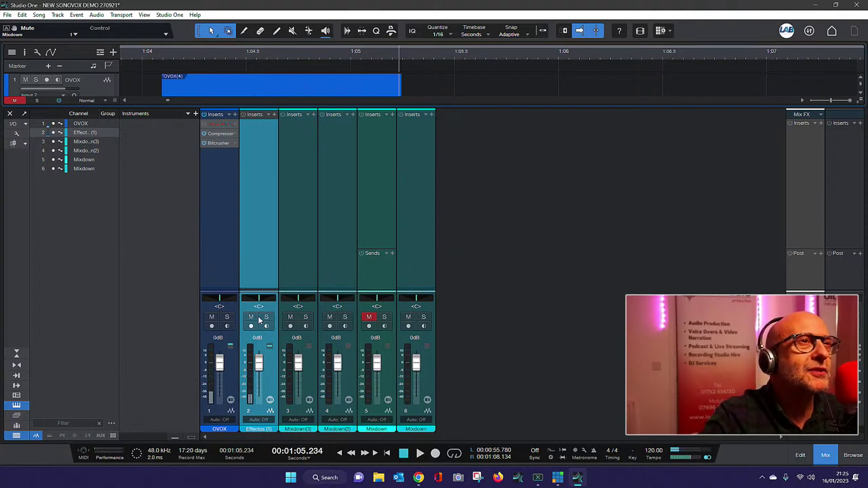
{"action": "left_click_drag", "start_coordinate": [258, 303], "coordinate": [212, 301]}
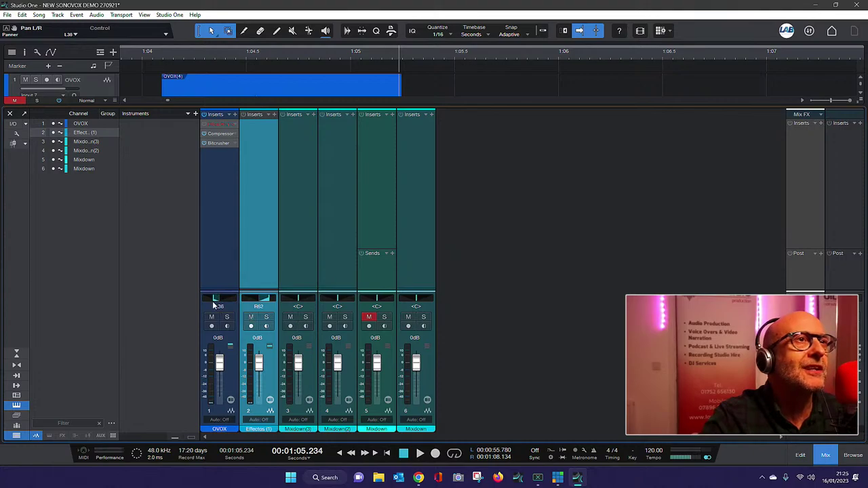
Play the panned vocal clips from about 1:04 to hear the stereo effect, and close the mixer.
{"action": "left_click", "coordinate": [150, 57]}
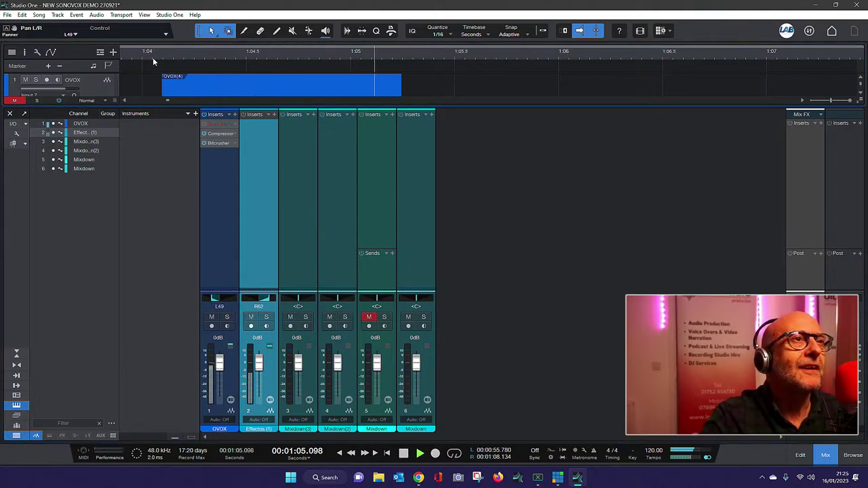
{"action": "key", "text": "space"}
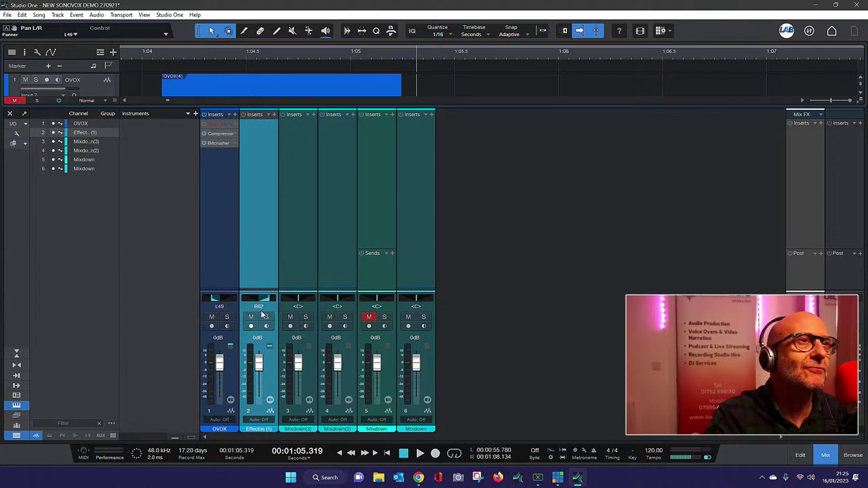
{"action": "key", "text": "space"}
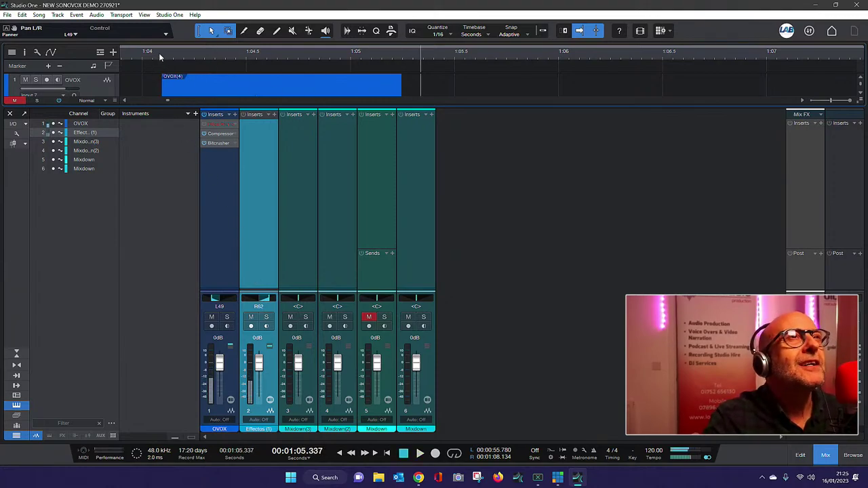
{"action": "left_click", "coordinate": [827, 459]}
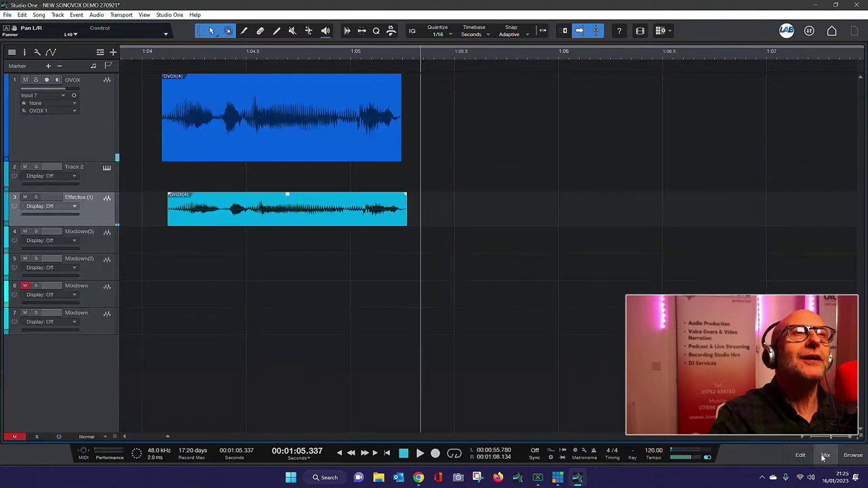
Place the cursor at about 1:04.11 on the Mixdown(3) track and start a file import from the Music folder.
{"action": "left_click", "coordinate": [167, 245]}
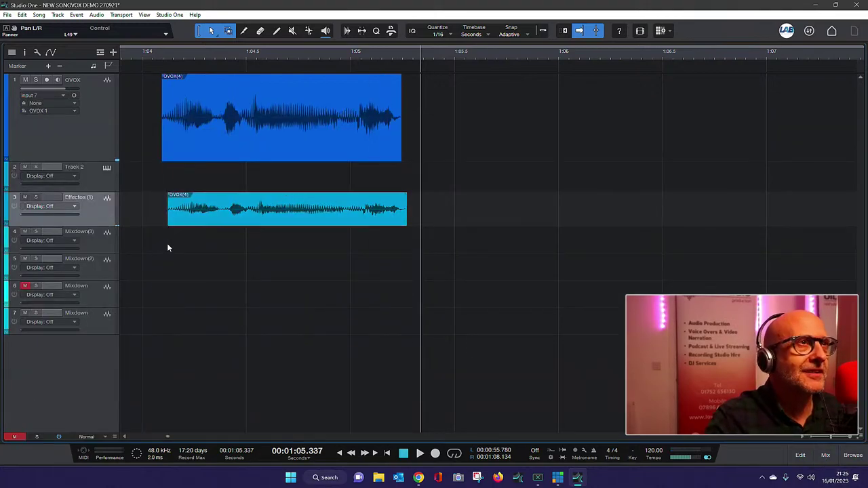
{"action": "left_click", "coordinate": [39, 15]}
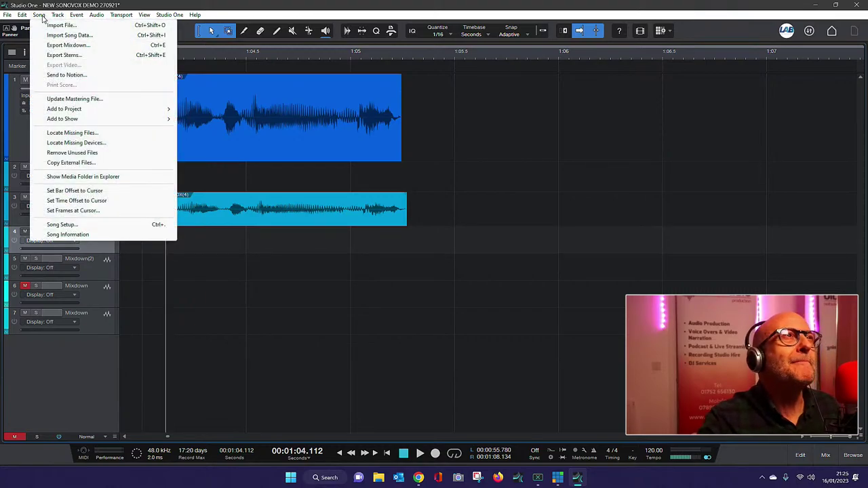
{"action": "left_click", "coordinate": [60, 25]}
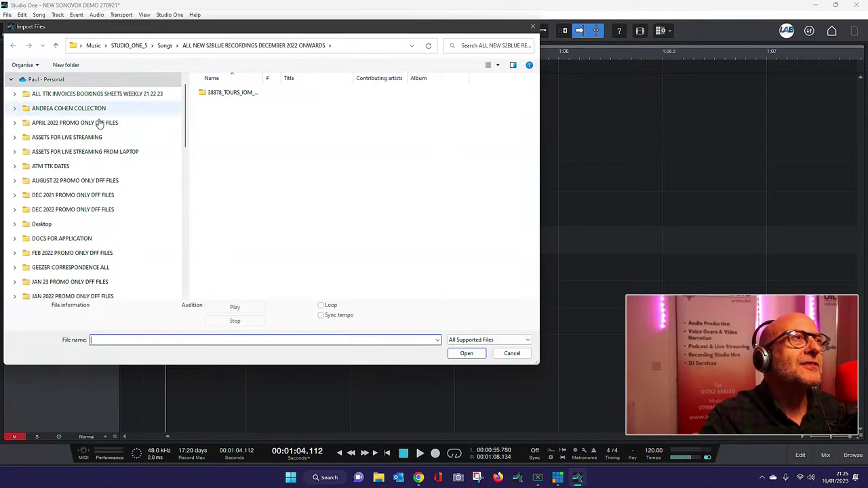
{"action": "scroll", "coordinate": [80, 209], "scroll_direction": "down", "scroll_amount": 1}
{"action": "scroll", "coordinate": [80, 209], "scroll_direction": "down", "scroll_amount": 6}
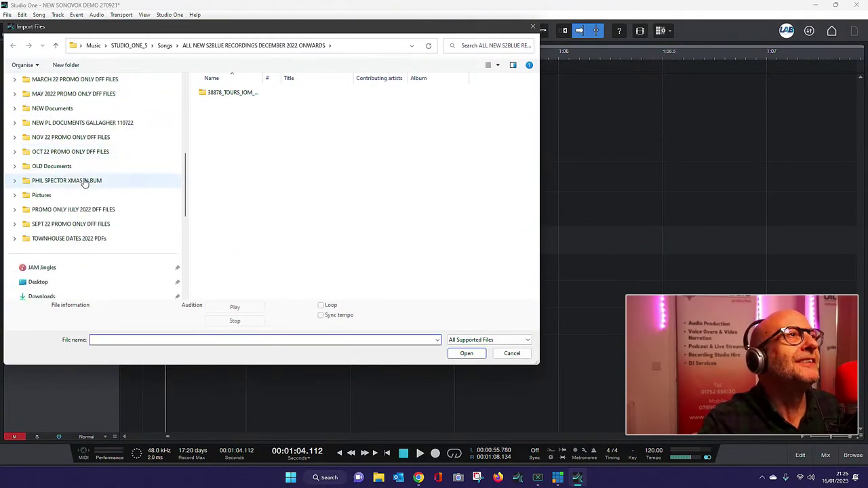
{"action": "scroll", "coordinate": [79, 174], "scroll_direction": "down", "scroll_amount": 2}
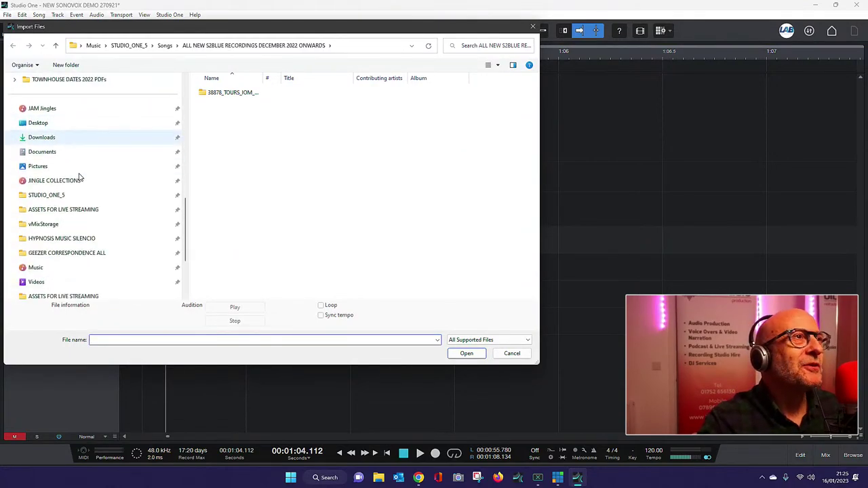
{"action": "scroll", "coordinate": [79, 176], "scroll_direction": "down", "scroll_amount": 2}
{"action": "left_click", "coordinate": [57, 215]}
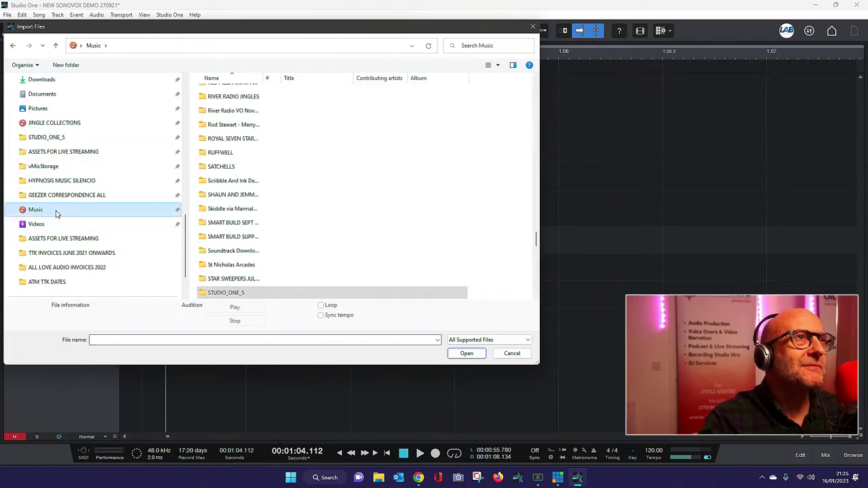
Widen the name column and look through the Music subfolders, including FX only, for sound effects.
{"action": "left_click_drag", "start_coordinate": [265, 77], "coordinate": [413, 78]}
{"action": "scroll", "coordinate": [362, 106], "scroll_direction": "down", "scroll_amount": 4}
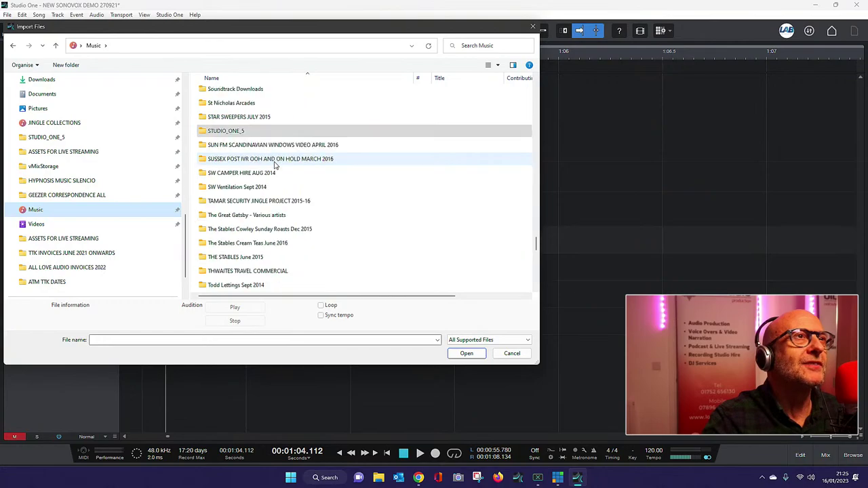
{"action": "scroll", "coordinate": [275, 164], "scroll_direction": "up", "scroll_amount": 15}
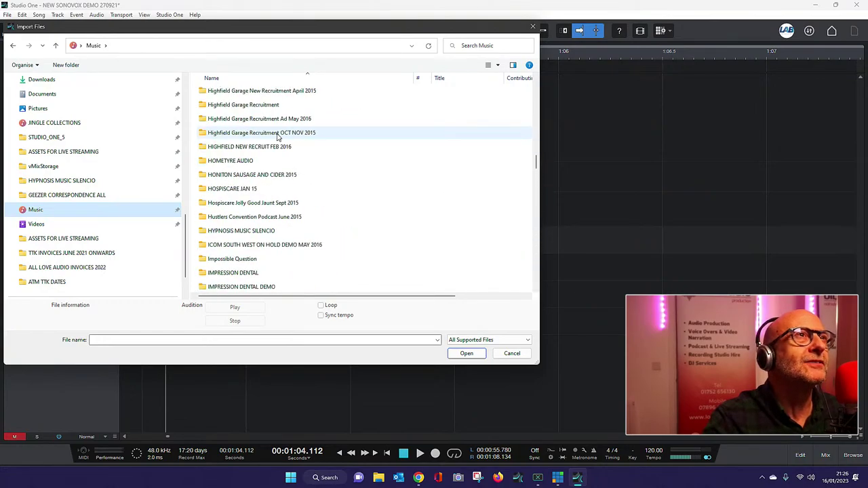
{"action": "scroll", "coordinate": [277, 138], "scroll_direction": "up", "scroll_amount": 10}
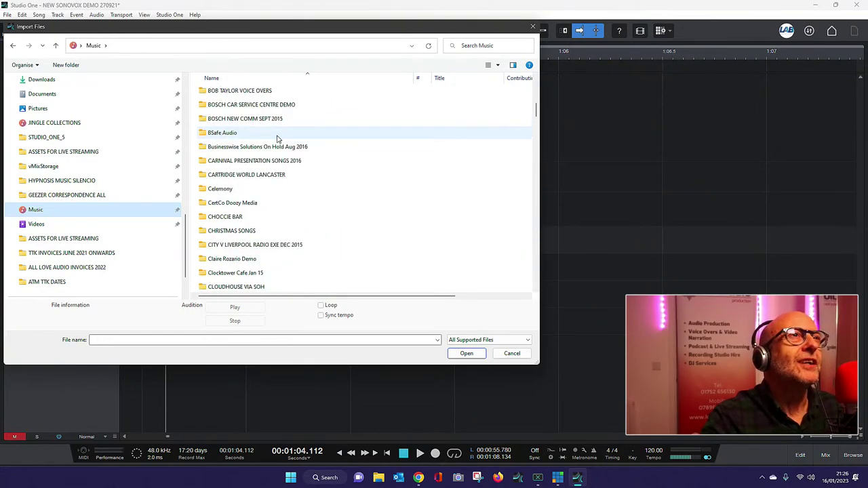
{"action": "scroll", "coordinate": [277, 138], "scroll_direction": "down", "scroll_amount": 12}
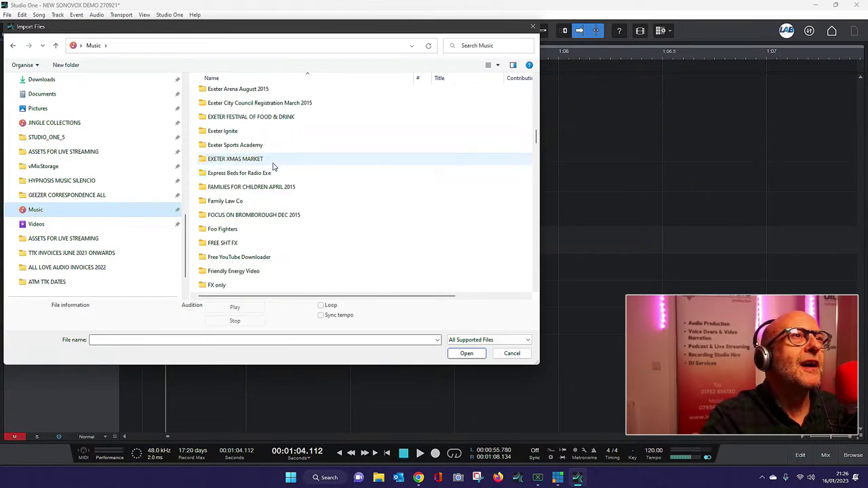
{"action": "scroll", "coordinate": [223, 249], "scroll_direction": "down", "scroll_amount": 1}
{"action": "left_click", "coordinate": [219, 245]}
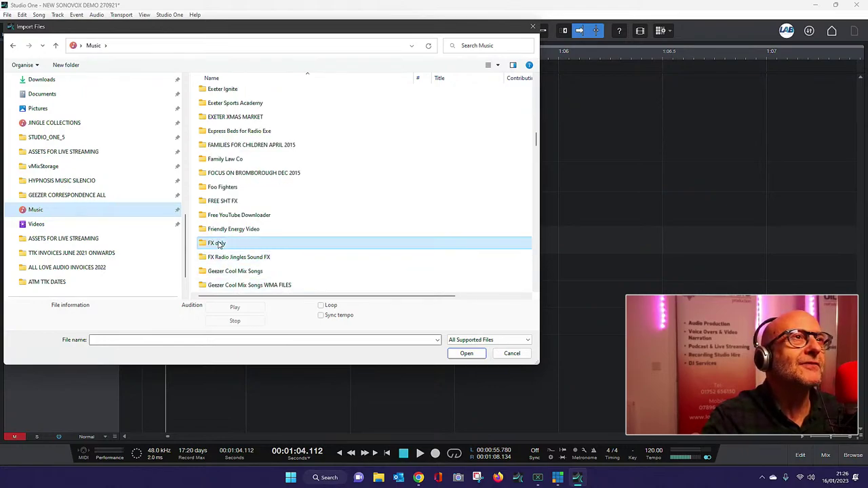
{"action": "double_click", "coordinate": [218, 244]}
{"action": "scroll", "coordinate": [316, 215], "scroll_direction": "down", "scroll_amount": 6}
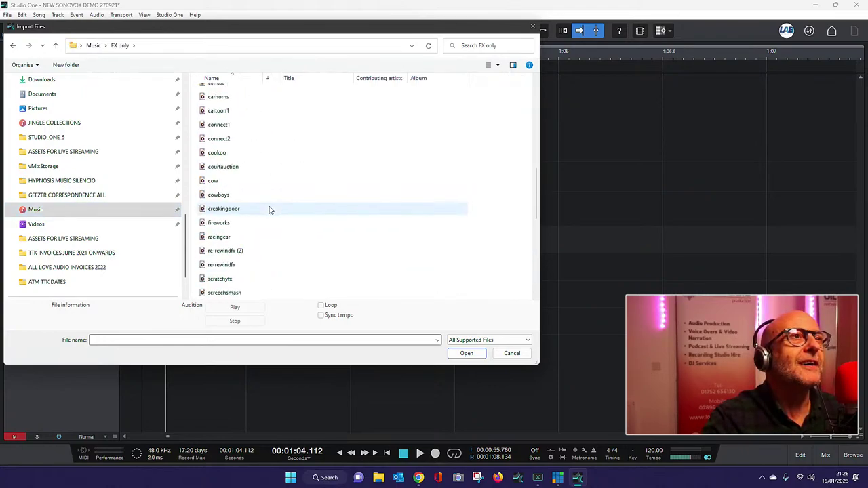
{"action": "scroll", "coordinate": [269, 210], "scroll_direction": "up", "scroll_amount": 6}
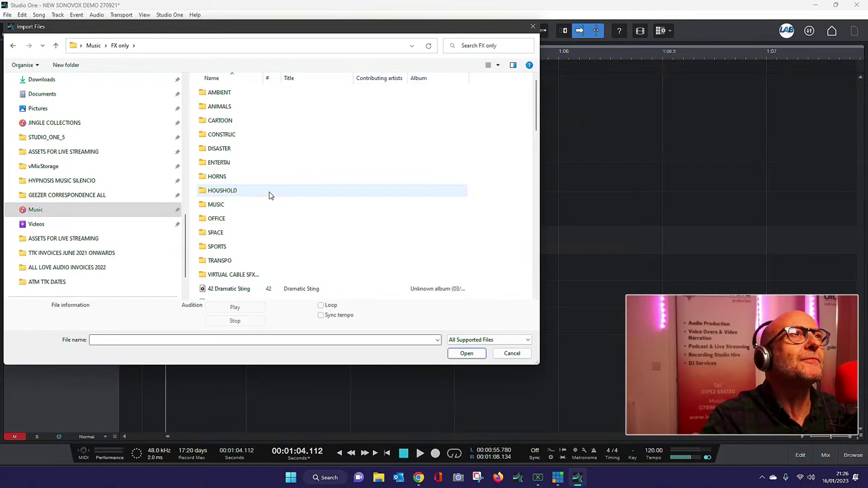
Open the Newsic folder inside Music > FREE SHT FX and audition the 60_RadioTunes file.
{"action": "left_click", "coordinate": [55, 45]}
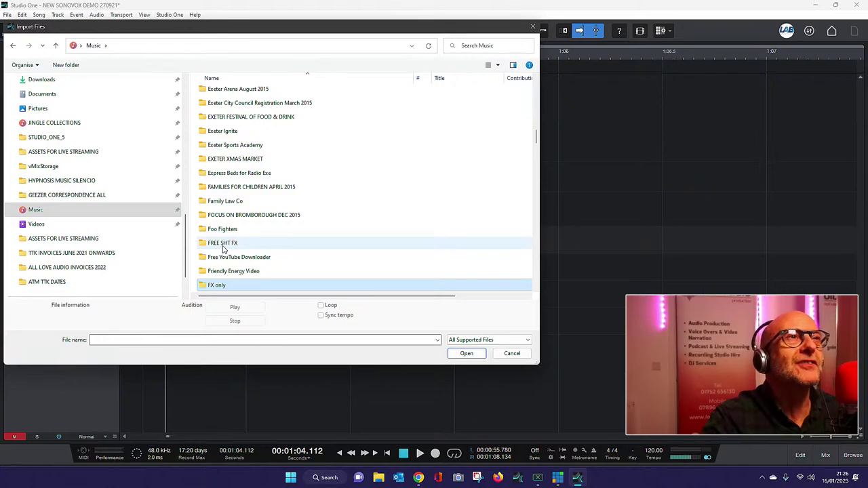
{"action": "double_click", "coordinate": [222, 244]}
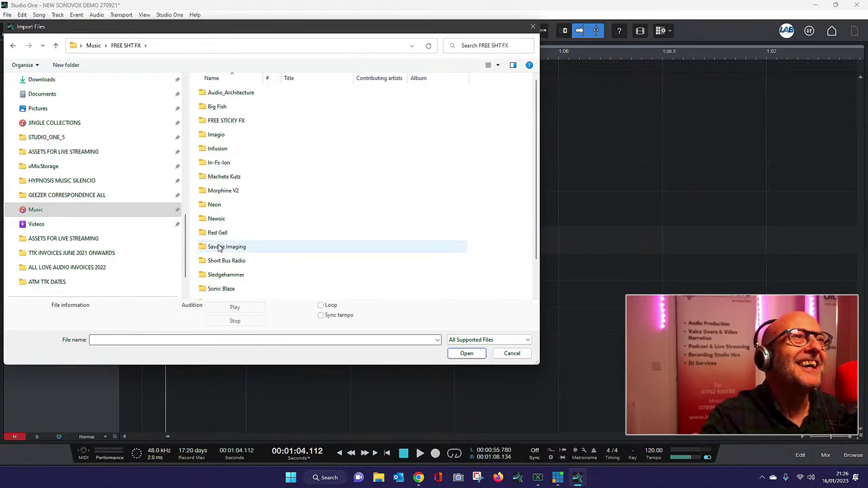
{"action": "double_click", "coordinate": [219, 219]}
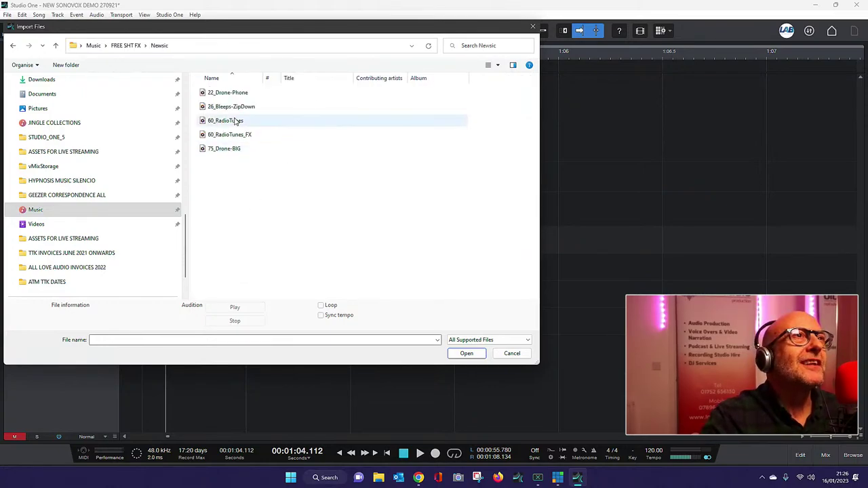
{"action": "left_click", "coordinate": [235, 122]}
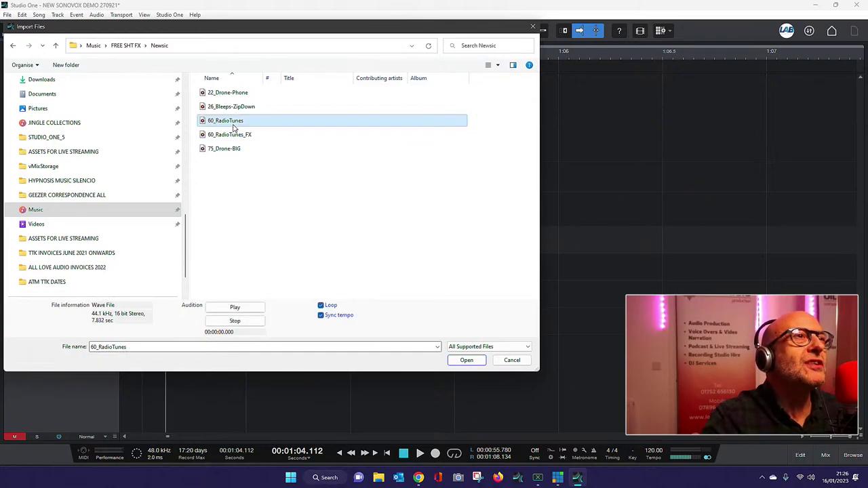
{"action": "left_click", "coordinate": [235, 307]}
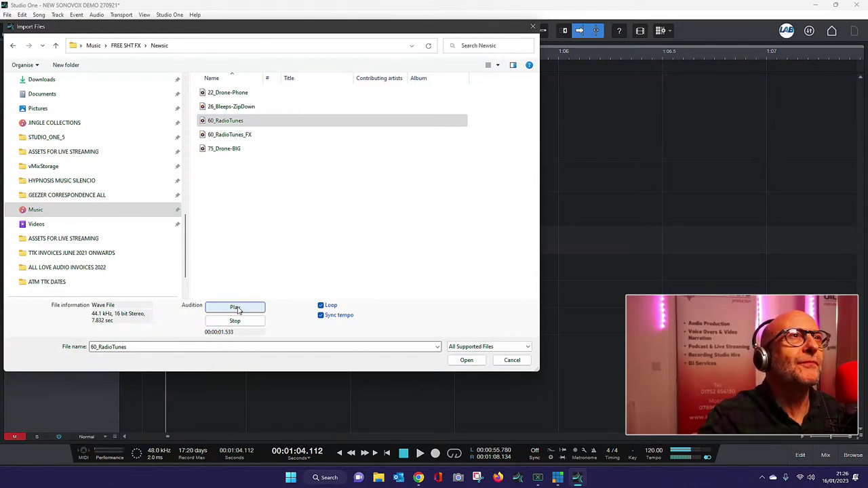
Audition the 60_RadioTunes_FX file several times, and stop its playback.
{"action": "left_click", "coordinate": [230, 135]}
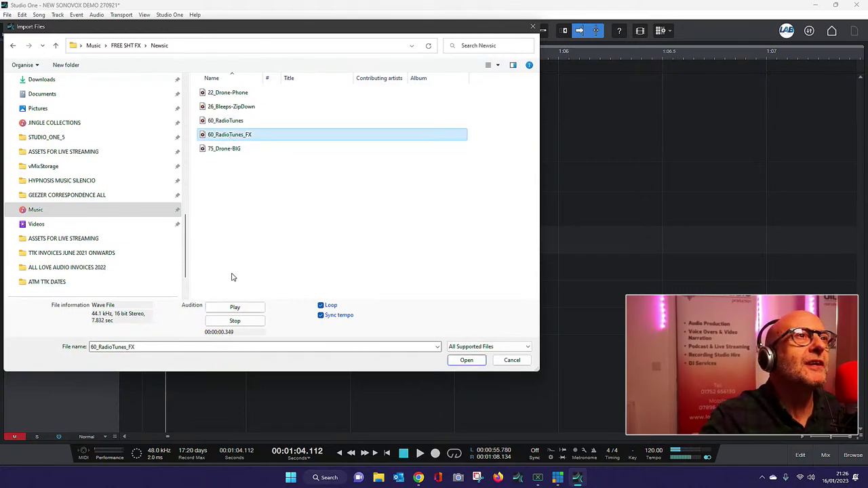
{"action": "left_click", "coordinate": [228, 309]}
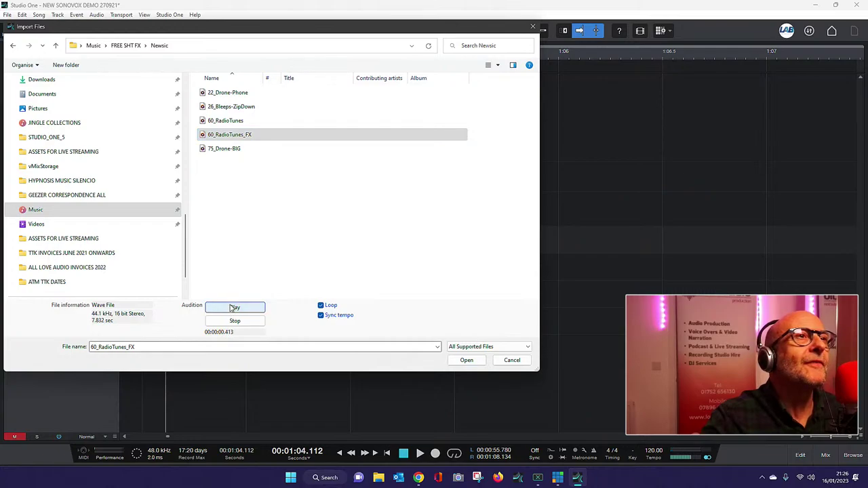
{"action": "left_click", "coordinate": [231, 310]}
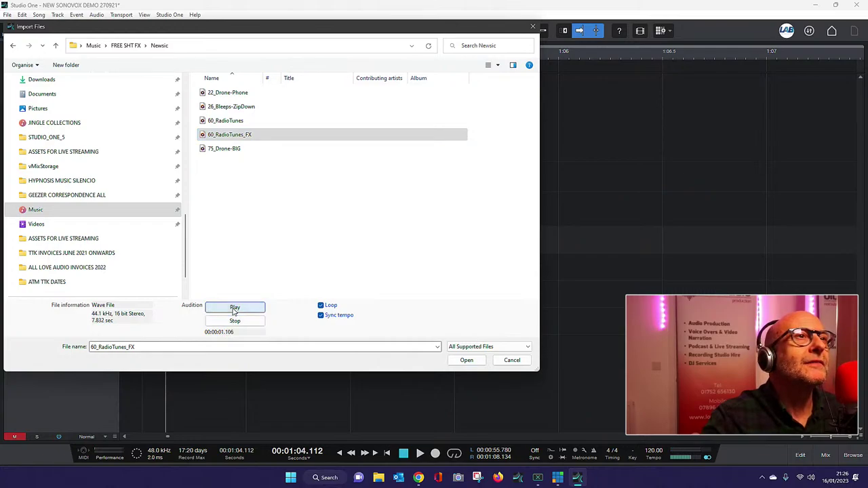
{"action": "left_click", "coordinate": [234, 309]}
{"action": "left_click", "coordinate": [235, 321]}
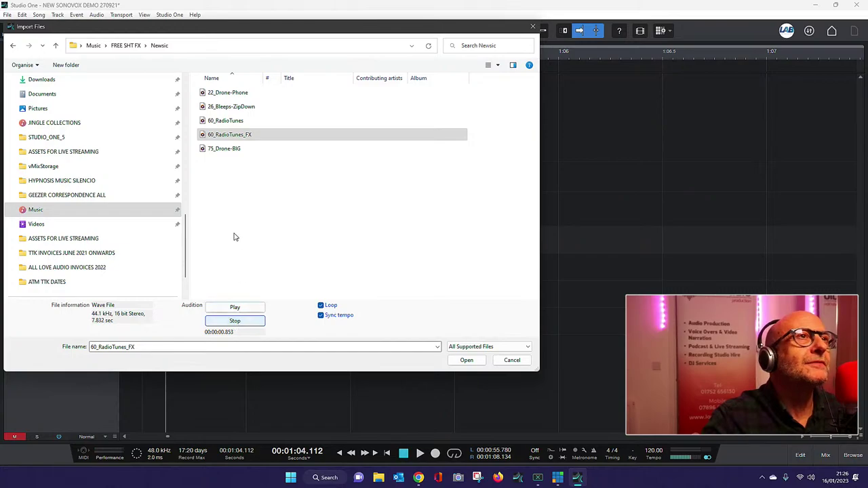
Audition 60_RadioTunes once more and import it onto the Mixdown(3) track at the cursor.
{"action": "left_click", "coordinate": [230, 135]}
{"action": "key", "text": "Up"}
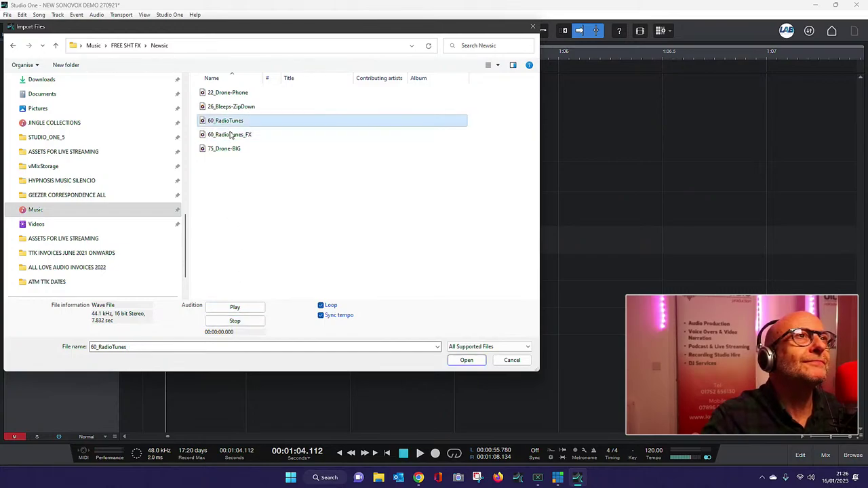
{"action": "left_click", "coordinate": [235, 308]}
{"action": "left_click", "coordinate": [238, 321]}
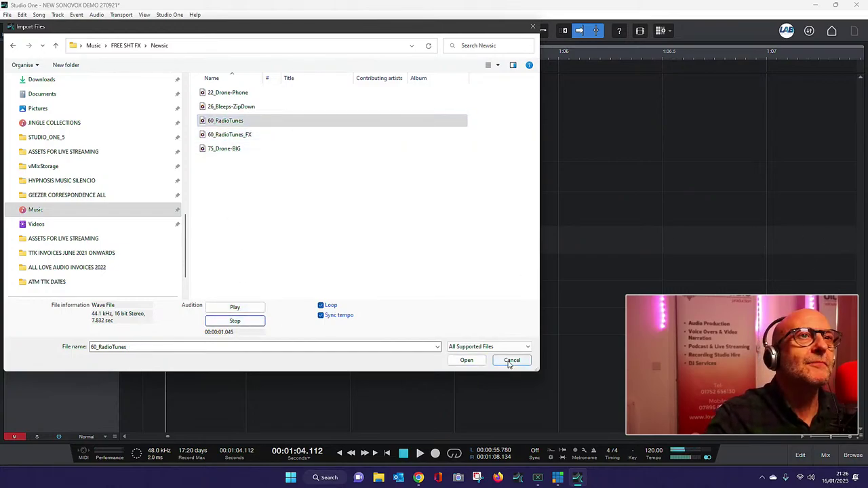
{"action": "left_click", "coordinate": [475, 360]}
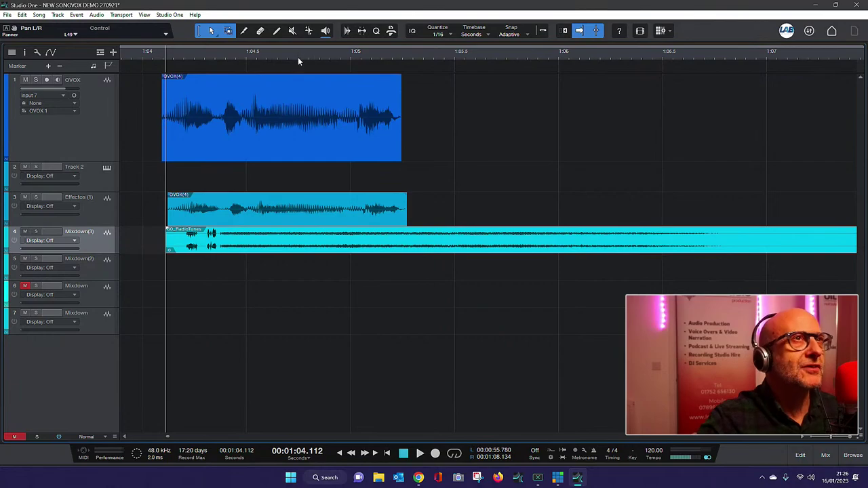
Move the 60_RadioTunes clip earlier to start at about 1:03.83, and play it together with both vocal clips.
{"action": "scroll", "coordinate": [297, 58], "scroll_direction": "down", "scroll_amount": 2}
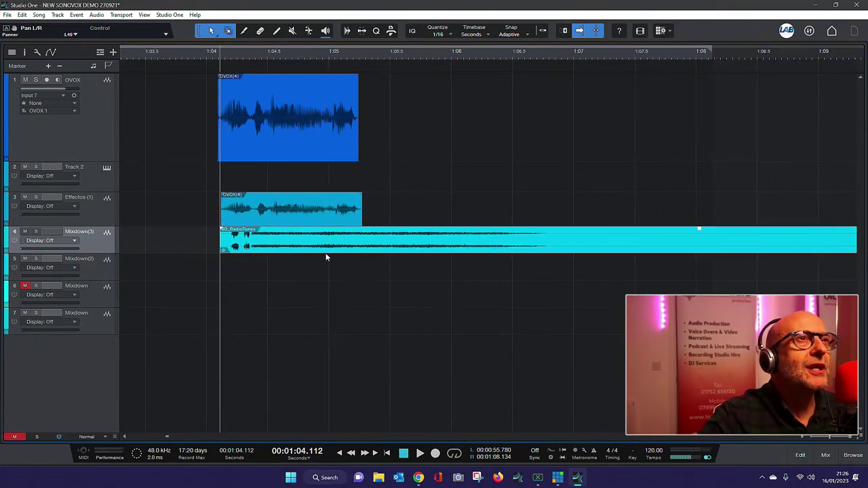
{"action": "left_click_drag", "start_coordinate": [330, 254], "coordinate": [296, 249]}
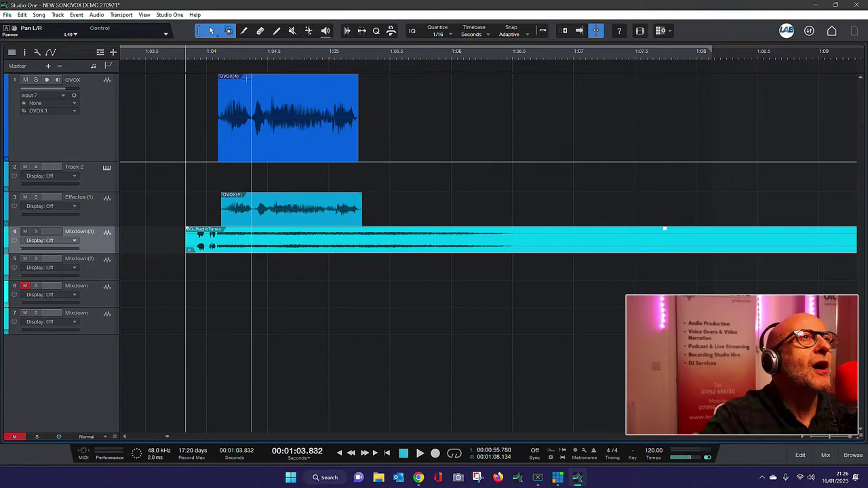
{"action": "left_click", "coordinate": [188, 58]}
{"action": "key", "text": "space"}
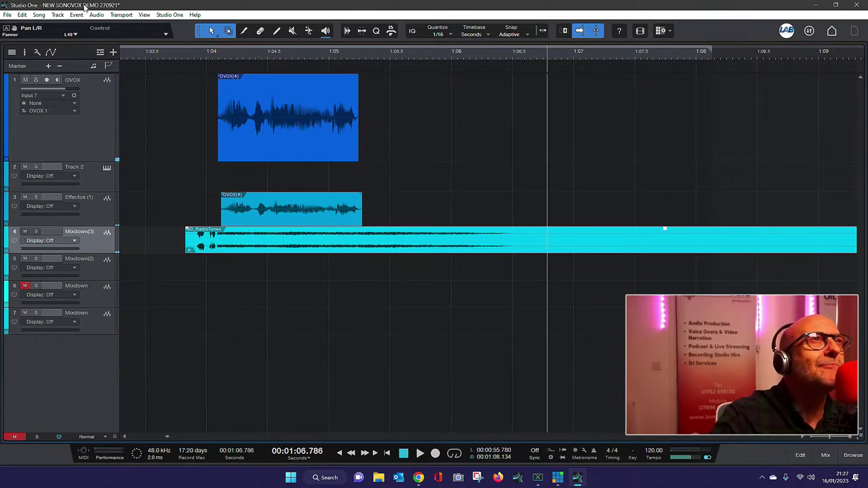
Split the 60_RadioTunes clip at about 1:07.5, erase the part after the cut, and return to the arrow tool.
{"action": "left_click", "coordinate": [244, 31]}
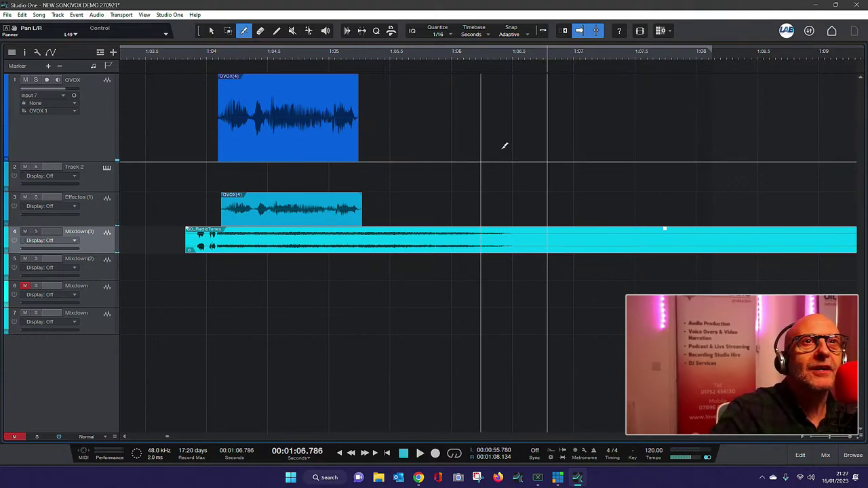
{"action": "left_click", "coordinate": [636, 236]}
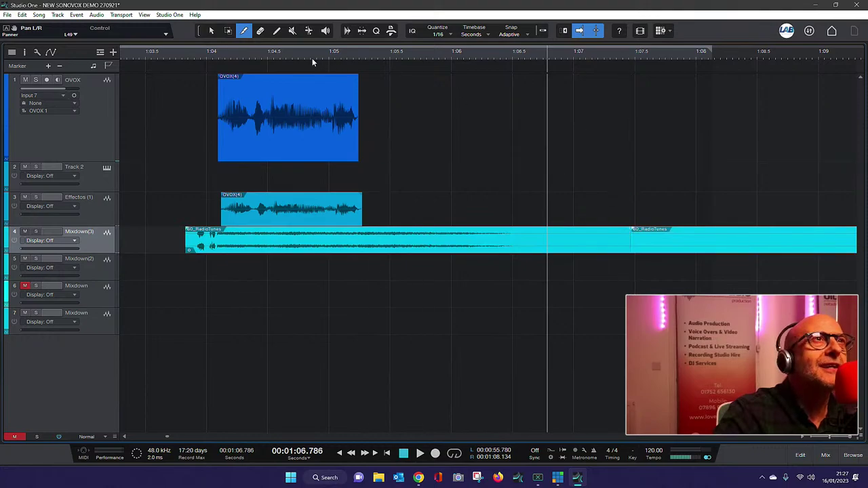
{"action": "left_click", "coordinate": [261, 31]}
{"action": "left_click", "coordinate": [639, 247]}
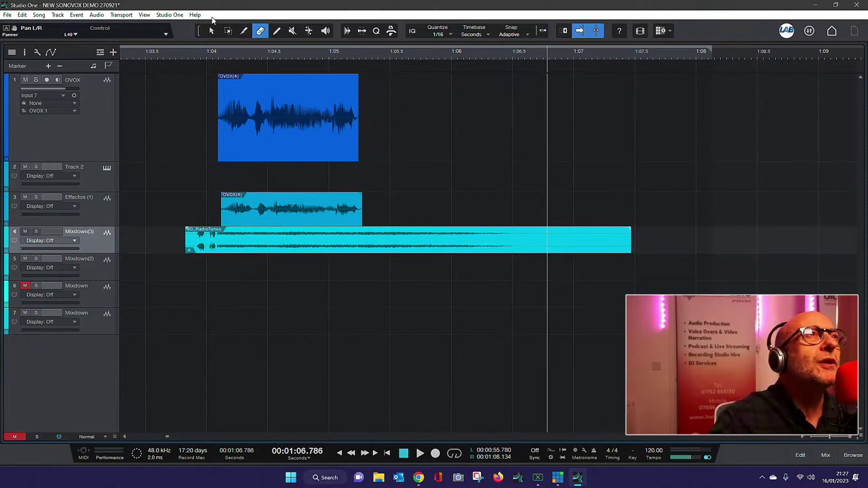
{"action": "left_click", "coordinate": [212, 32]}
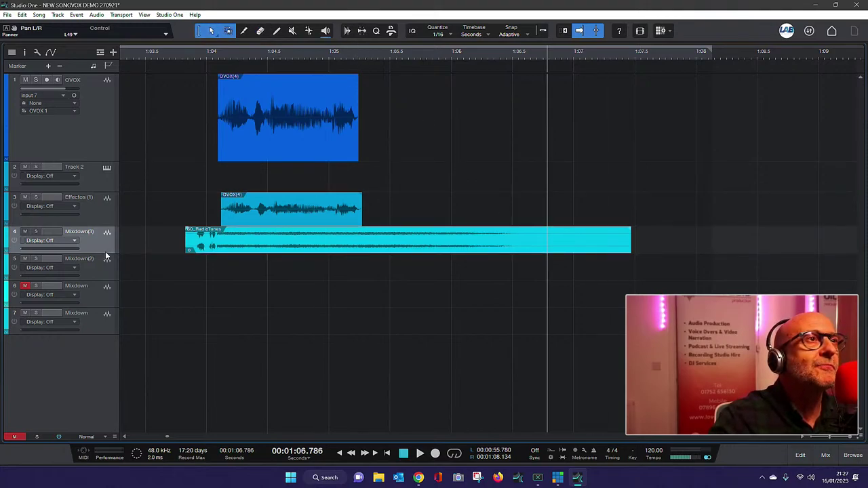
Enlarge the Mixdown(3) track, trim the 60_RadioTunes clip to end at about 1:07.3, and add a fade-out starting at about 1:06.
{"action": "left_click_drag", "start_coordinate": [106, 254], "coordinate": [106, 344]}
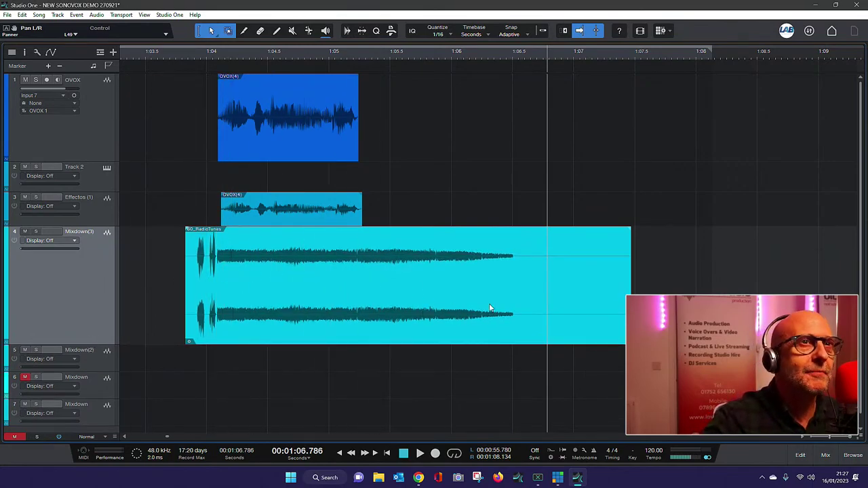
{"action": "left_click", "coordinate": [499, 328]}
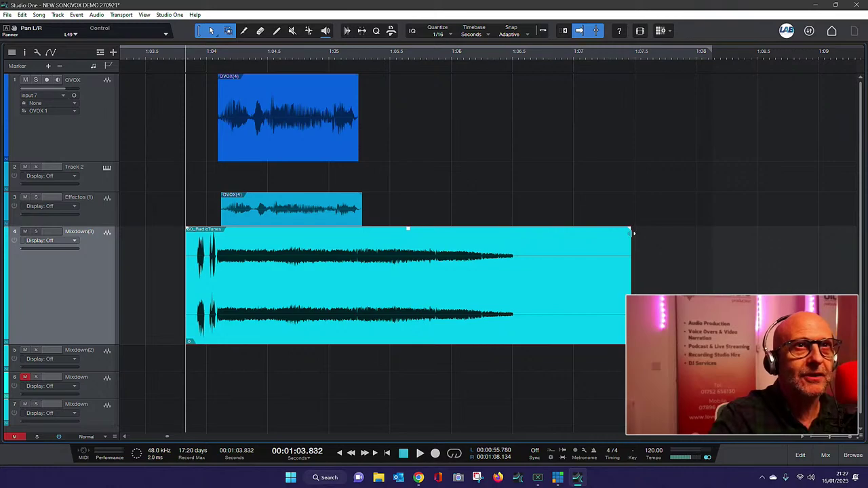
{"action": "left_click_drag", "start_coordinate": [633, 233], "coordinate": [448, 256]}
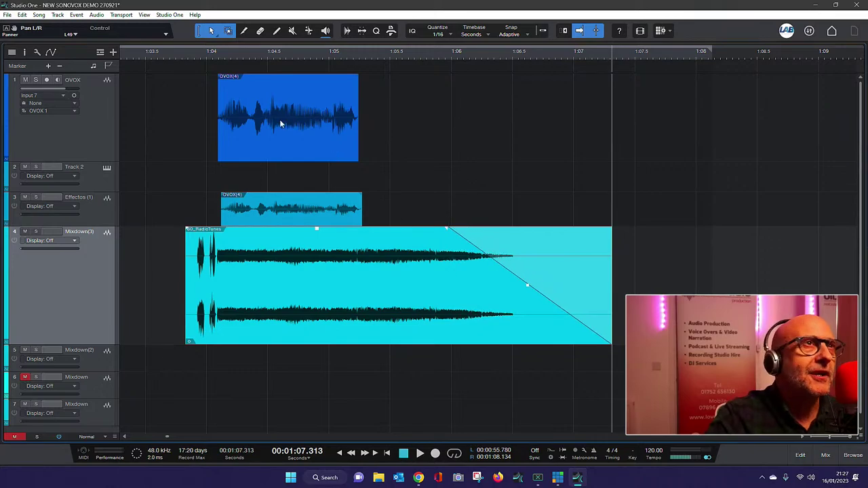
Play the layered phrase, trim the 60_RadioTunes clip to end at about 1:06.6, and start its fade-out at about 1:05.85.
{"action": "left_click", "coordinate": [175, 57]}
{"action": "key", "text": "space"}
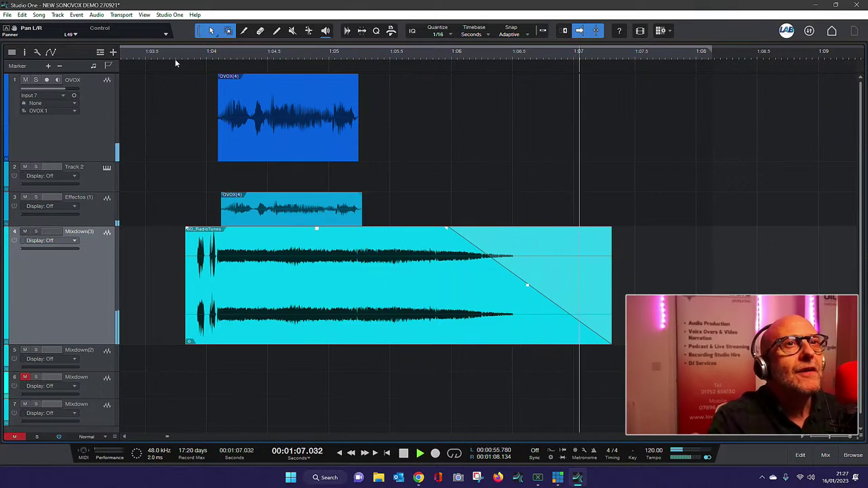
{"action": "key", "text": "space"}
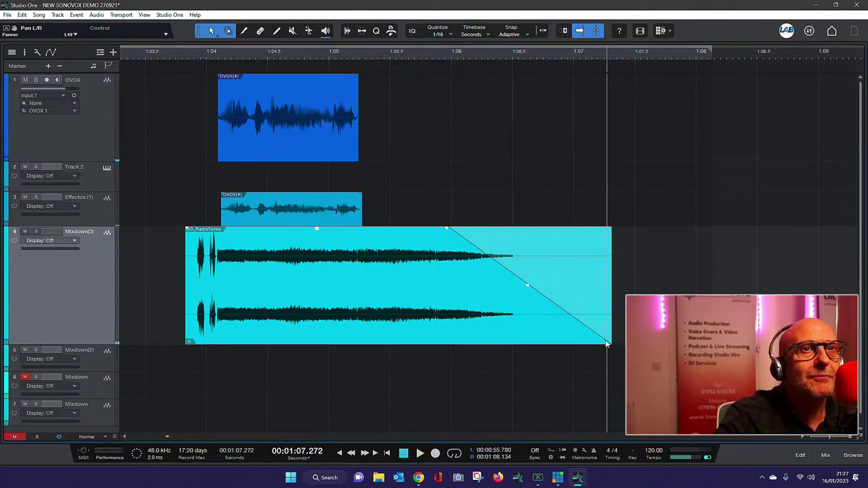
{"action": "left_click_drag", "start_coordinate": [611, 340], "coordinate": [525, 341]}
{"action": "left_click_drag", "start_coordinate": [359, 228], "coordinate": [434, 233]}
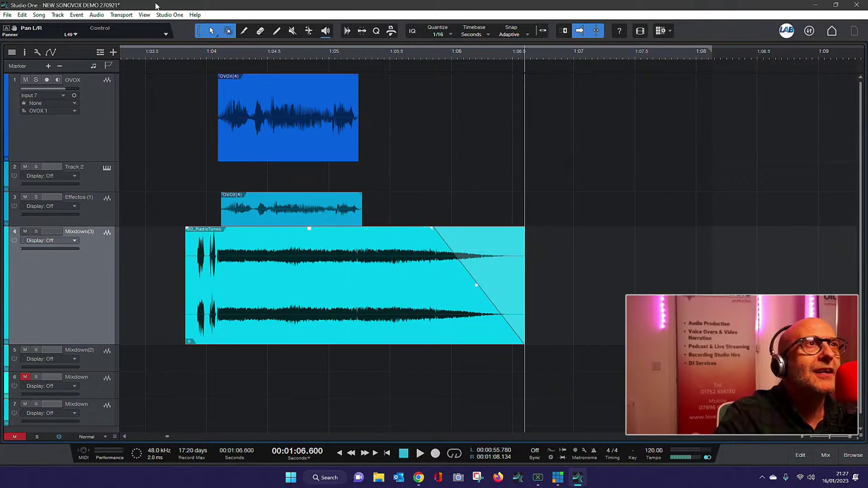
Play the vocal clips with the shortened 60_RadioTunes clip from about 1:03.82 through the fade-out.
{"action": "left_click", "coordinate": [185, 54]}
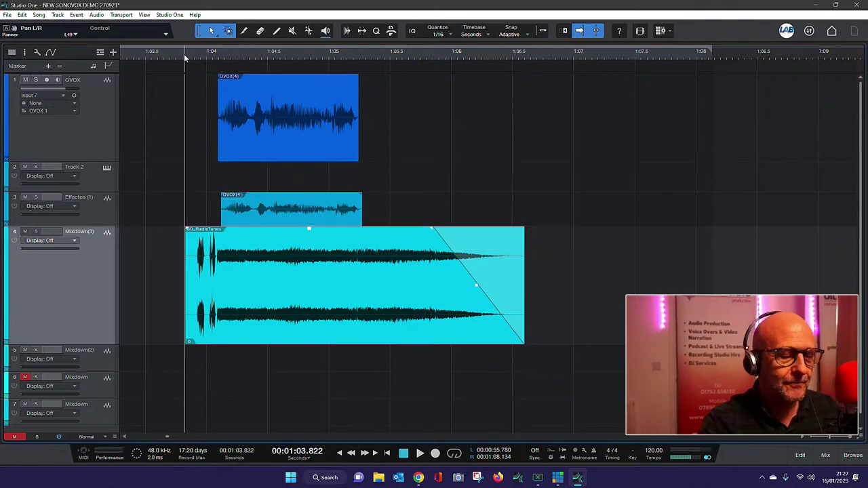
{"action": "key", "text": "space"}
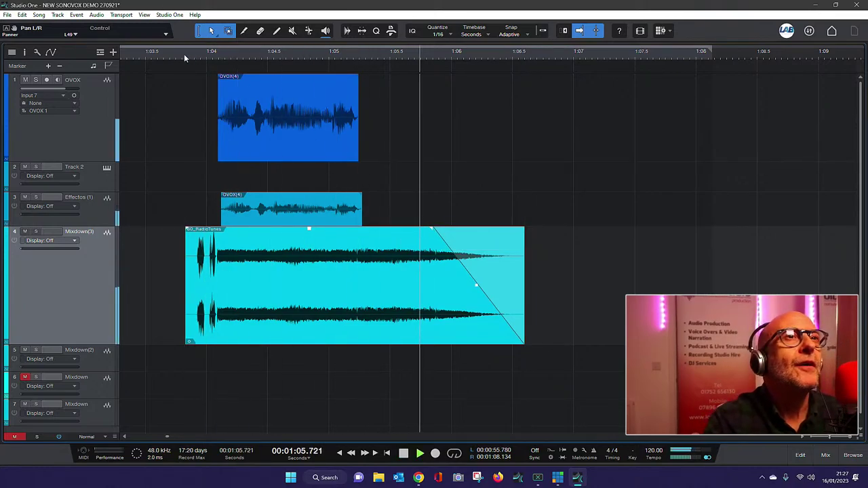
{"action": "key", "text": "space"}
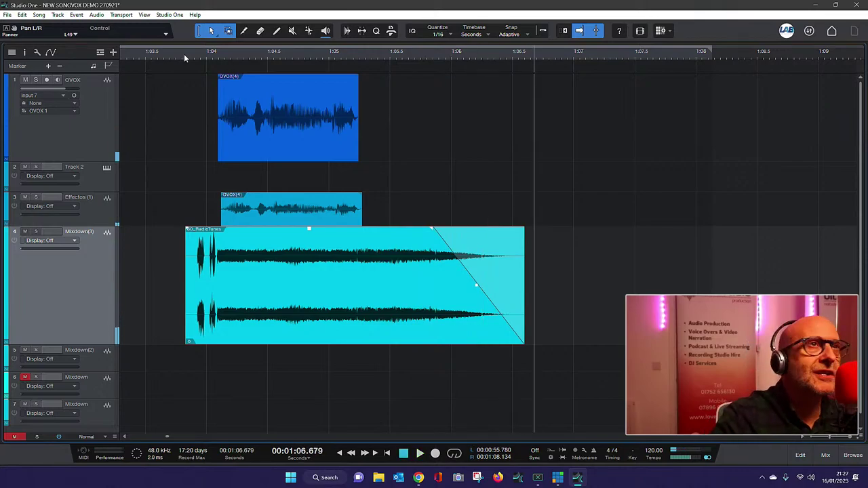
Move the song's End marker to about 1:06.86 and its Start marker to about 1:03.77, around the new phrase.
{"action": "scroll", "coordinate": [343, 51], "scroll_direction": "down", "scroll_amount": 3}
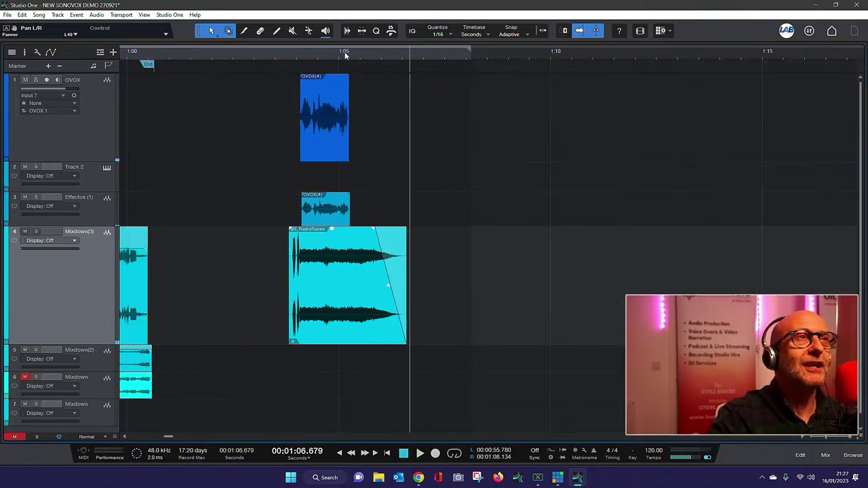
{"action": "scroll", "coordinate": [258, 51], "scroll_direction": "down", "scroll_amount": 2}
{"action": "scroll", "coordinate": [203, 53], "scroll_direction": "down", "scroll_amount": 2}
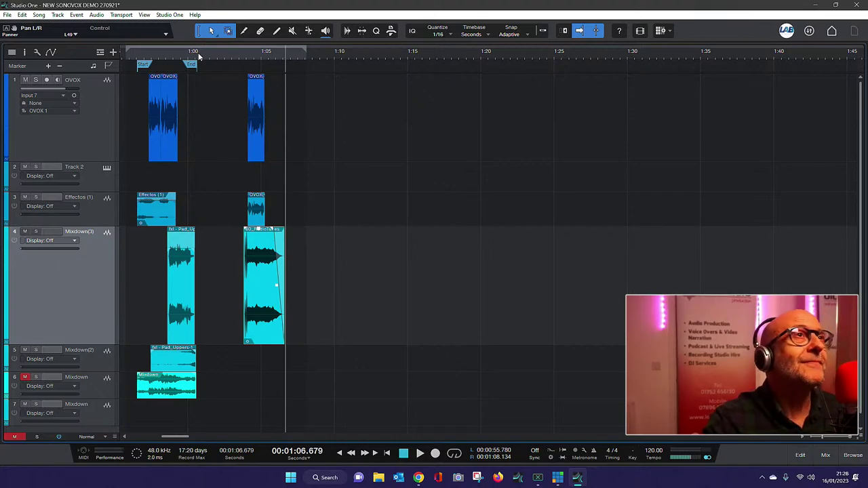
{"action": "left_click_drag", "start_coordinate": [197, 63], "coordinate": [288, 74]}
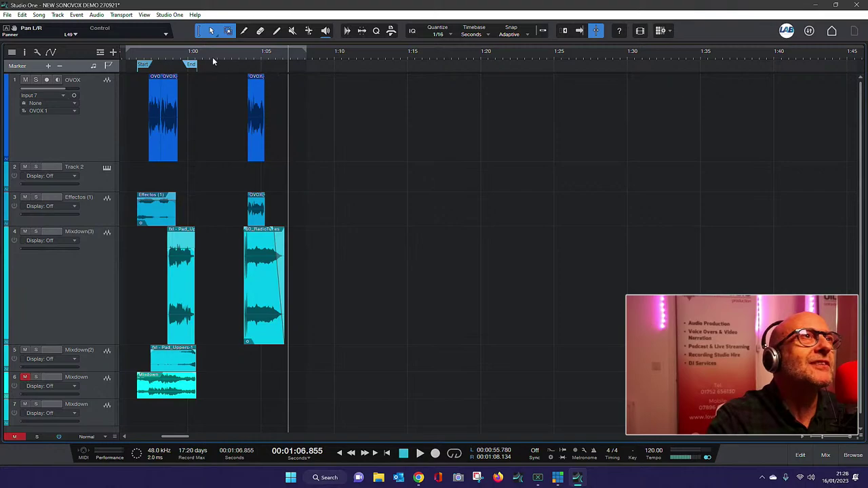
{"action": "left_click_drag", "start_coordinate": [192, 65], "coordinate": [285, 76]}
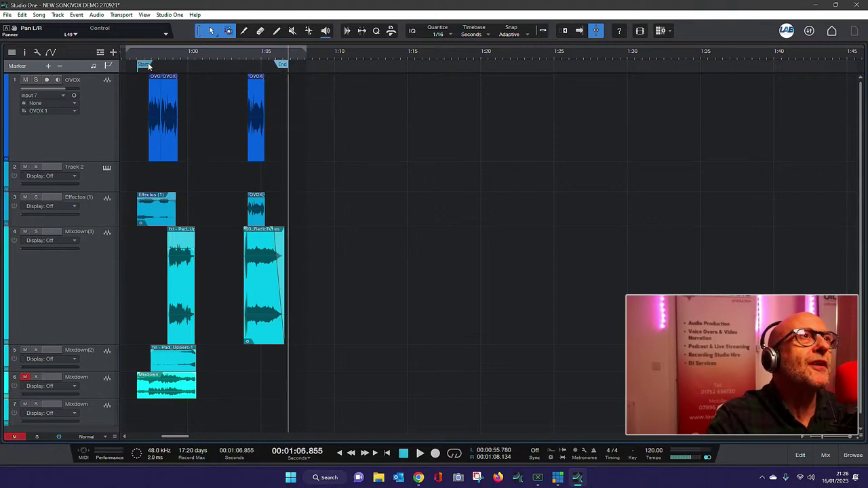
{"action": "left_click_drag", "start_coordinate": [148, 65], "coordinate": [255, 71]}
Fine-tune the Start marker to about 1:03.85, play the phrase, and pull the End marker in to about 1:06.64.
{"action": "scroll", "coordinate": [248, 58], "scroll_direction": "up", "scroll_amount": 5}
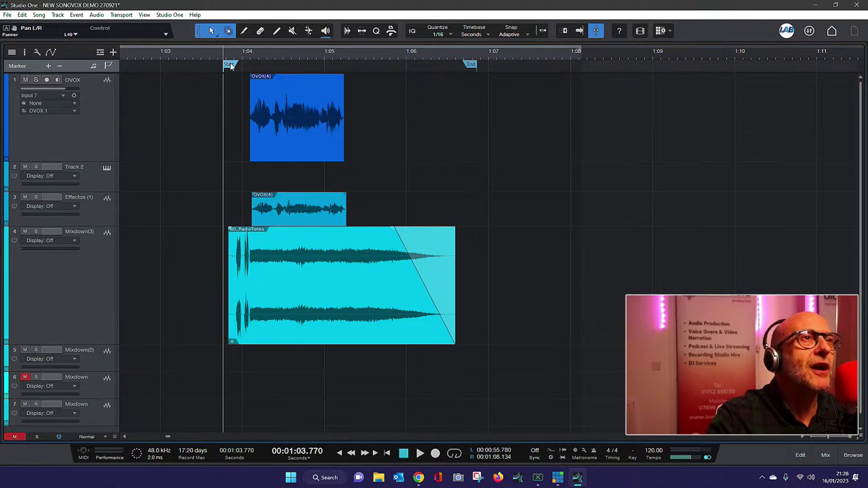
{"action": "left_click_drag", "start_coordinate": [230, 65], "coordinate": [236, 68]}
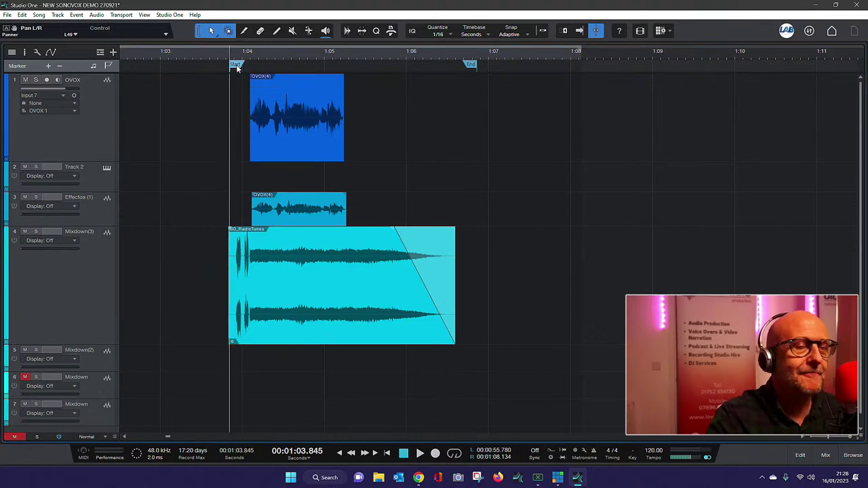
{"action": "key", "text": "space"}
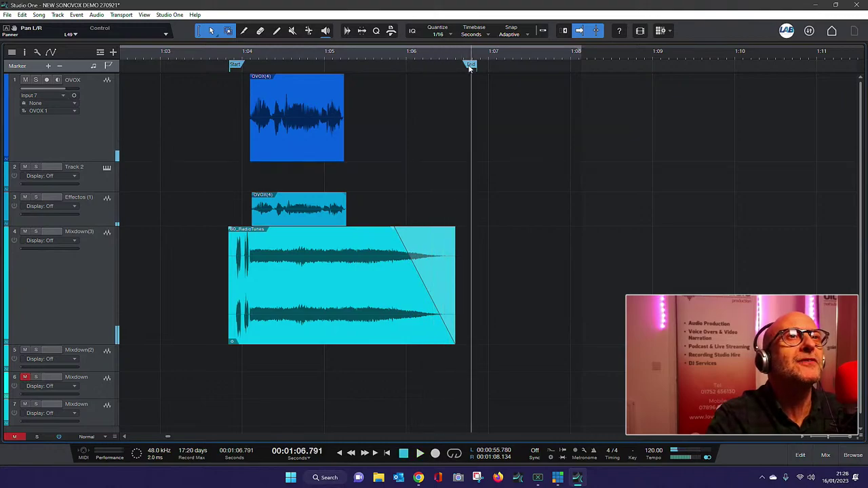
{"action": "left_click_drag", "start_coordinate": [470, 68], "coordinate": [453, 76]}
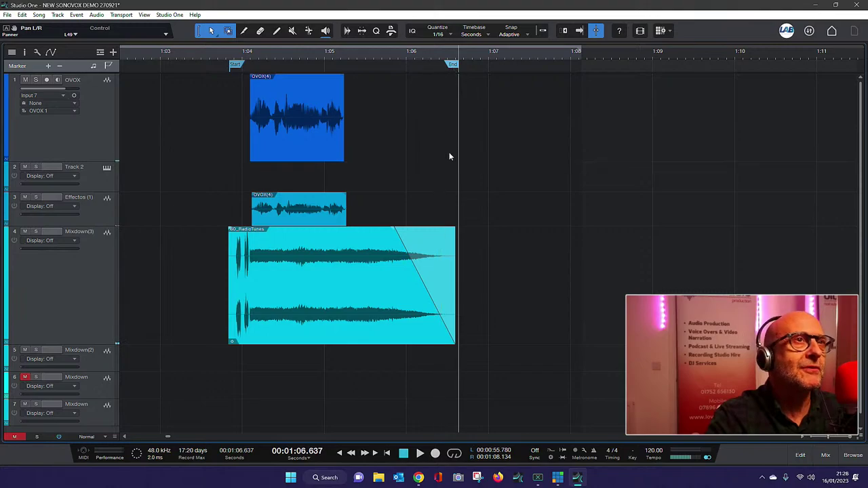
Mix down the two OVOX(4) clips and the 60_RadioTunes clip into one clip on a new track, and play it.
{"action": "left_click_drag", "start_coordinate": [502, 338], "coordinate": [229, 85]}
{"action": "right_click", "coordinate": [281, 121]}
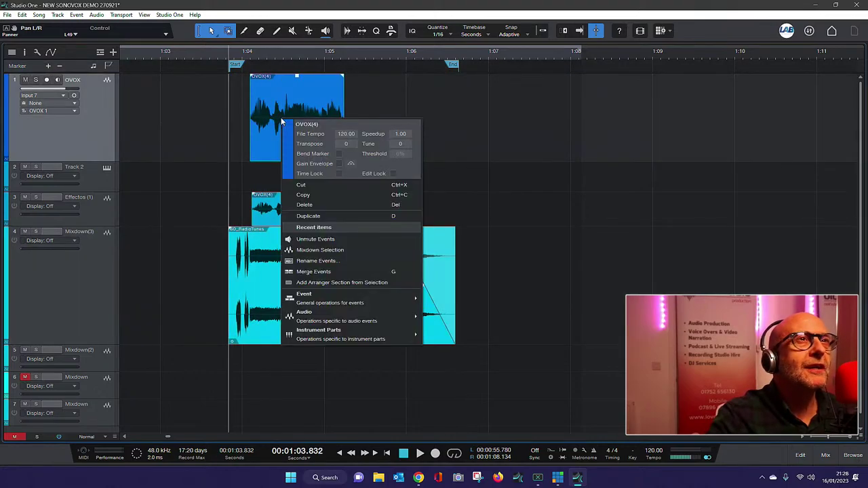
{"action": "left_click", "coordinate": [321, 251]}
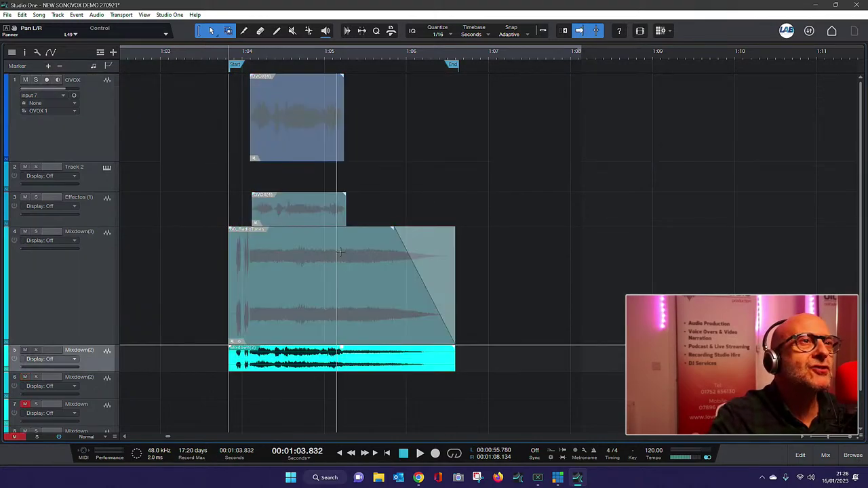
{"action": "key", "text": "space"}
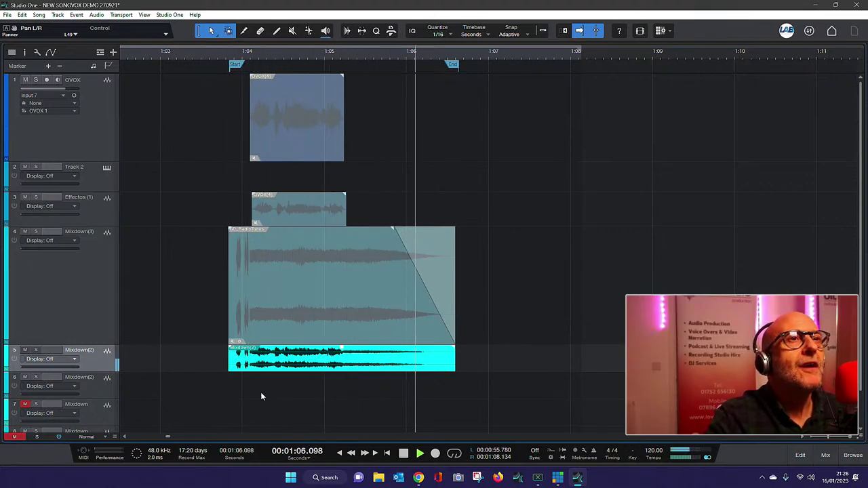
Export the song mixdown with the filename RICH_VYBZ_NEW_SHORT_STING_RADIO_160123.
{"action": "left_click", "coordinate": [39, 15]}
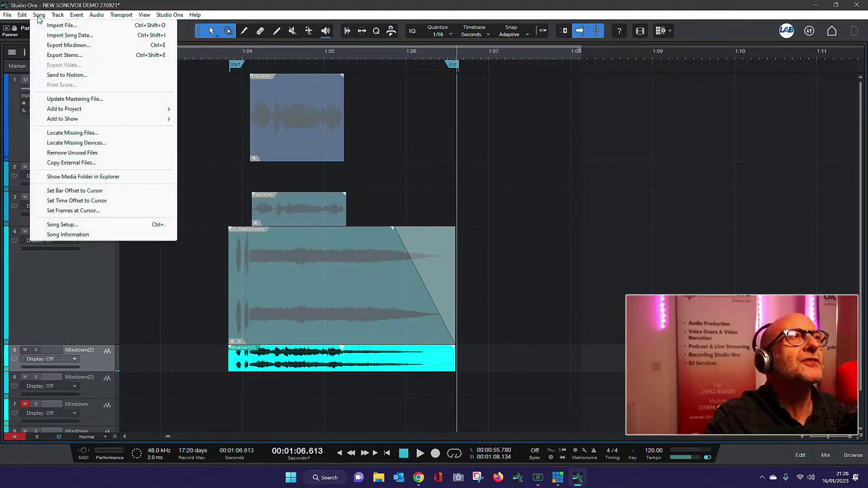
{"action": "left_click", "coordinate": [59, 46]}
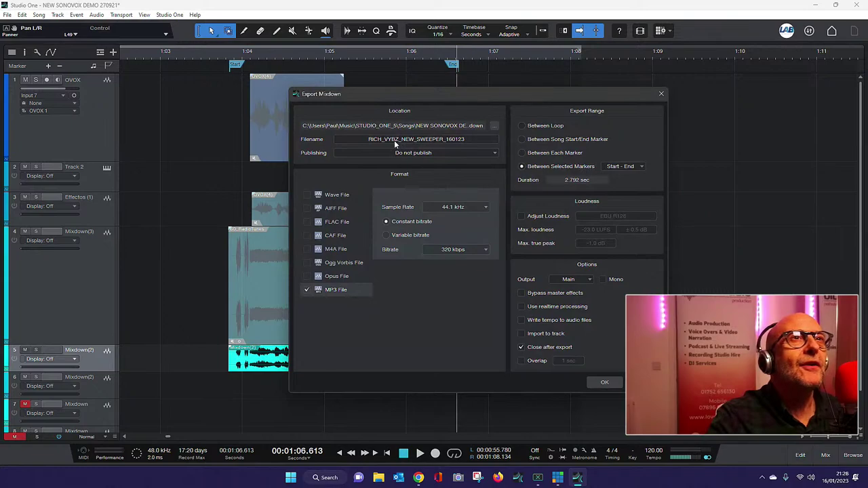
{"action": "left_click", "coordinate": [394, 139]}
{"action": "left_click", "coordinate": [471, 139]}
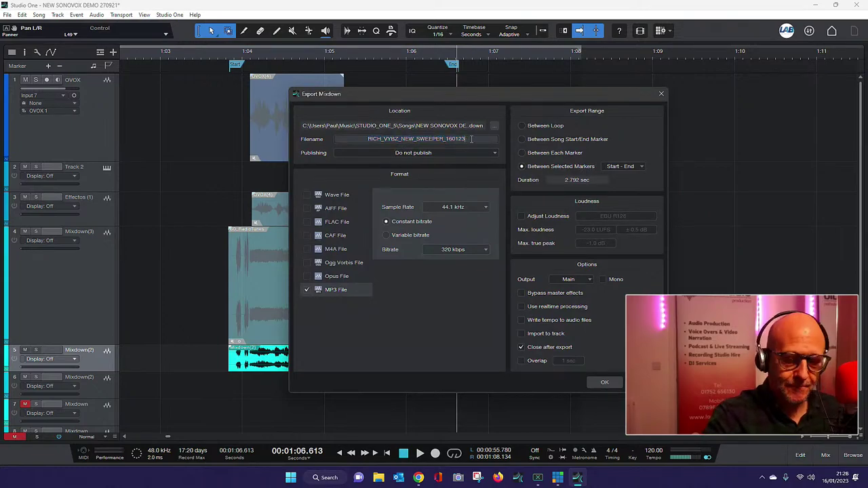
{"action": "key", "text": "BackSpace"}
{"action": "key", "text": "BackSpace"}
{"action": "key", "text": "BackSpace"}
{"action": "key", "text": "BackSpace"}
{"action": "key", "text": "BackSpace"}
{"action": "key", "text": "BackSpace"}
{"action": "key", "text": "BackSpace"}
{"action": "key", "text": "BackSpace"}
{"action": "key", "text": "BackSpace"}
{"action": "key", "text": "BackSpace"}
{"action": "key", "text": "BackSpace"}
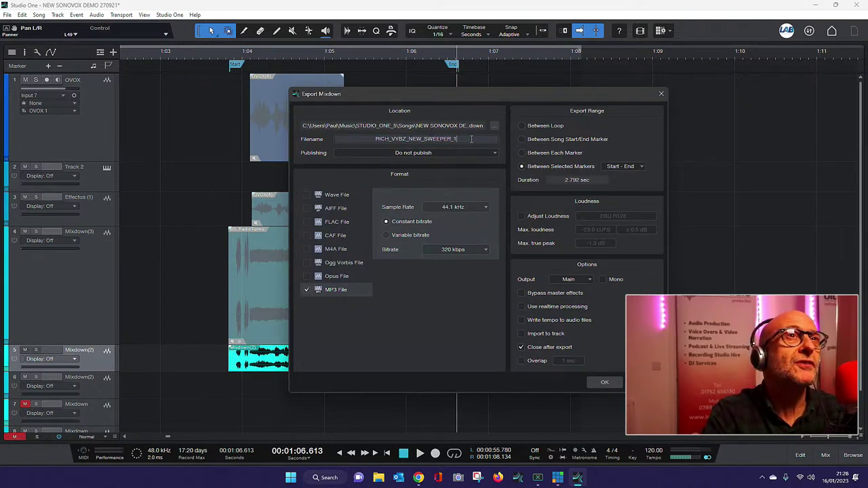
{"action": "key", "text": "BackSpace"}
{"action": "key", "text": "BackSpace"}
{"action": "key", "text": "BackSpace"}
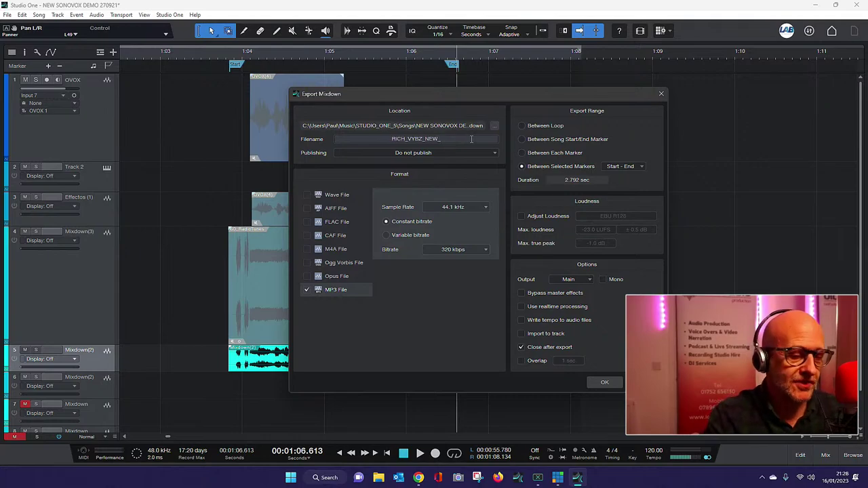
{"action": "type", "text": "SHORT_"}
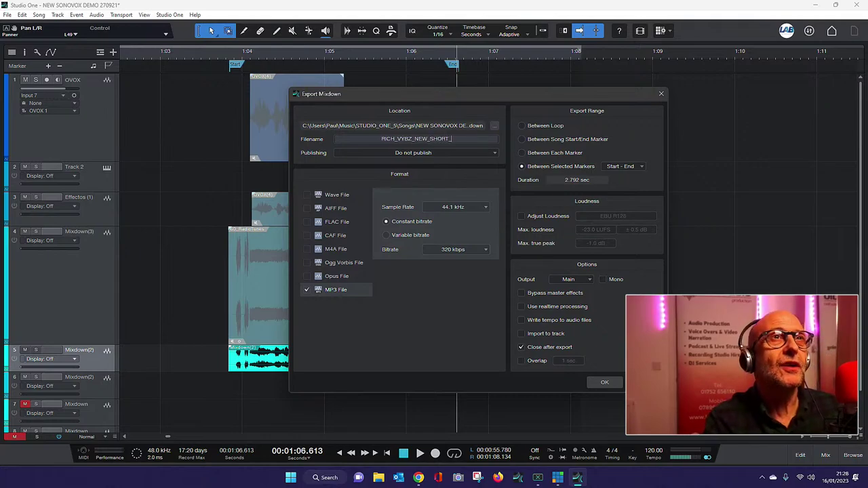
{"action": "type", "text": "STING"}
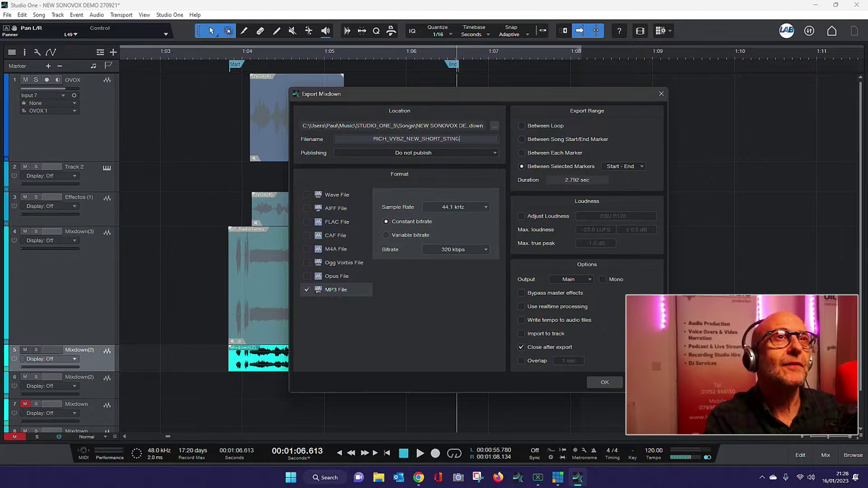
{"action": "type", "text": "_R"}
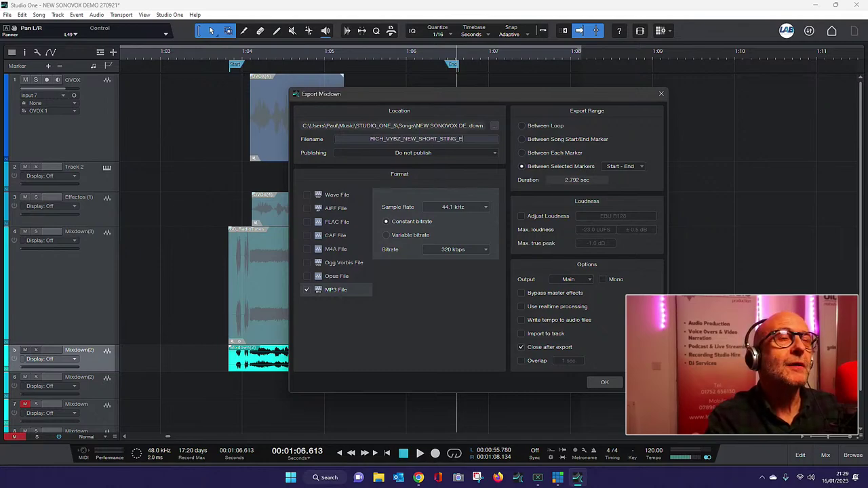
{"action": "type", "text": "ADIO"}
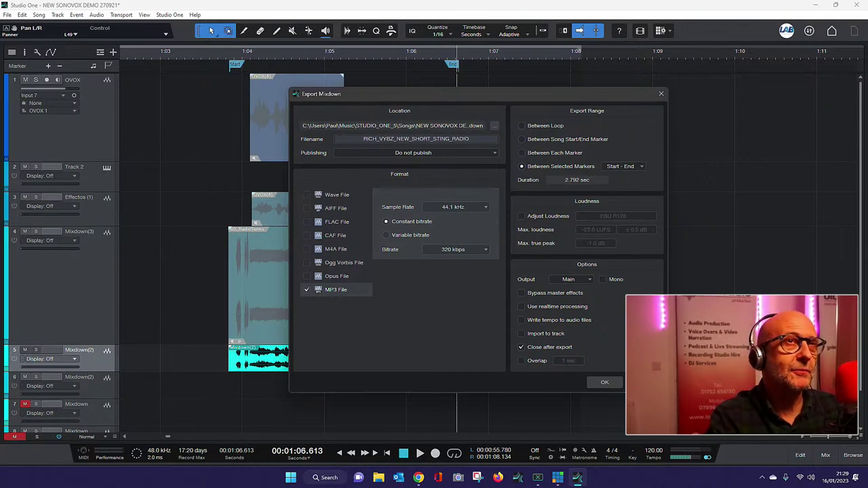
{"action": "type", "text": "_"}
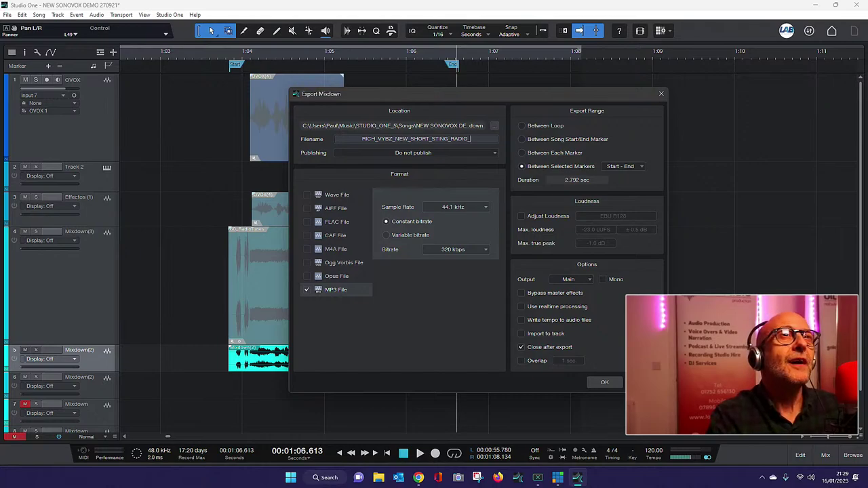
{"action": "type", "text": "16"}
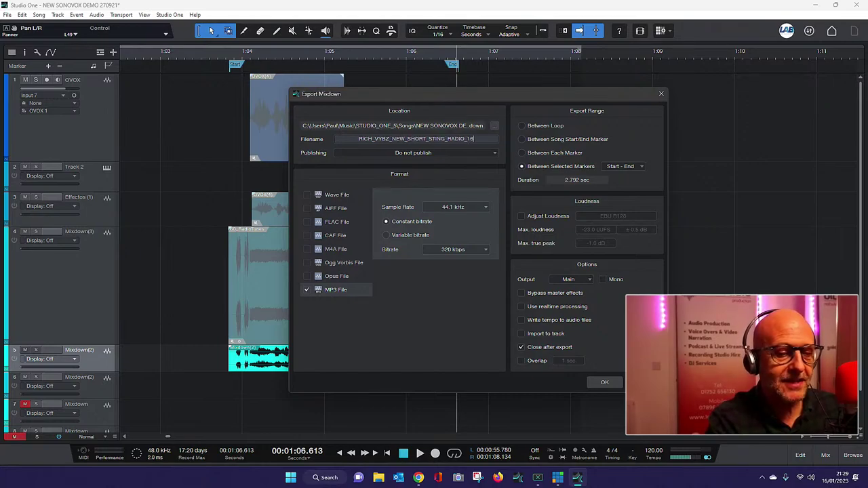
{"action": "type", "text": "0123"}
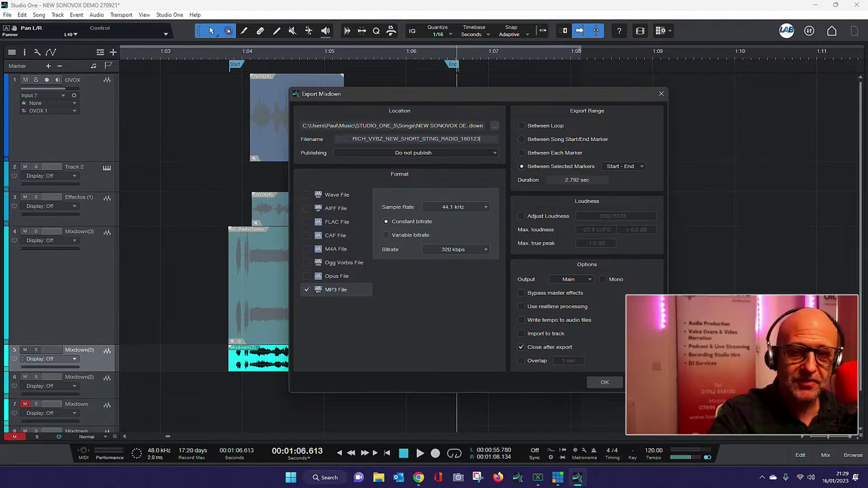
{"action": "left_click", "coordinate": [604, 383]}
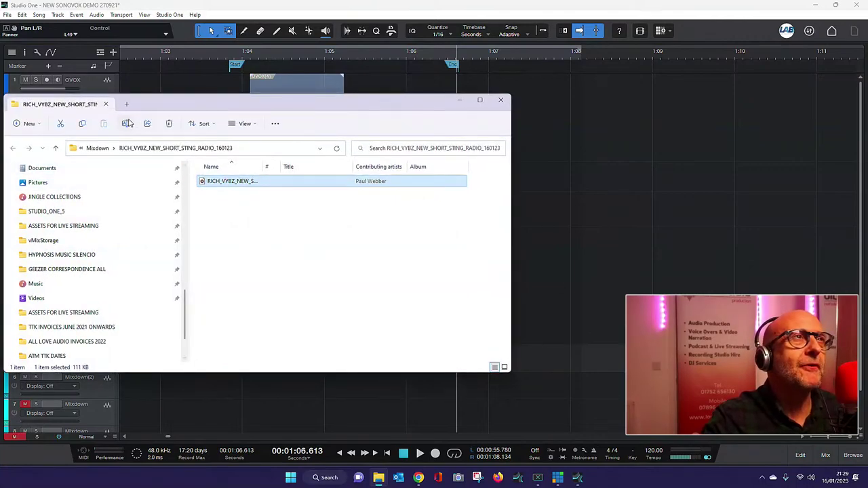
Rename the exported file to RICH_VYBZ_NEW_SHORT_STING_RADIO_160123 and open it in Media Player.
{"action": "left_click", "coordinate": [125, 125]}
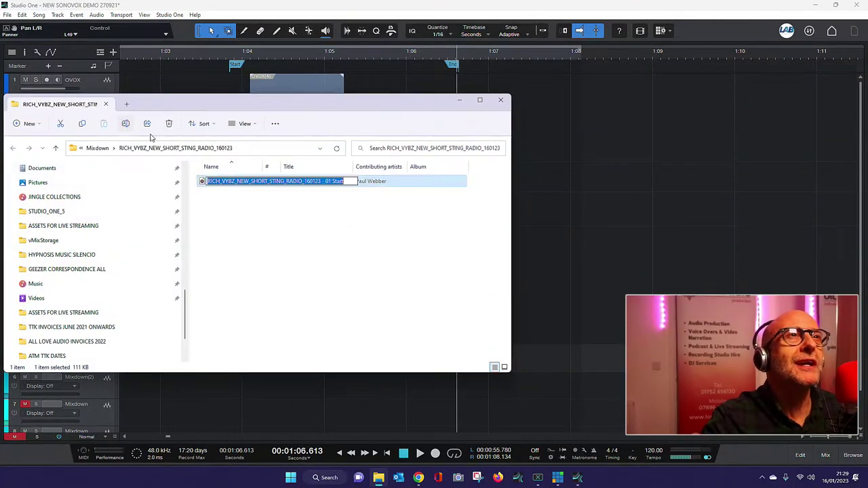
{"action": "left_click", "coordinate": [351, 181]}
{"action": "key", "text": "BackSpace"}
{"action": "key", "text": "BackSpace"}
{"action": "key", "text": "BackSpace"}
{"action": "key", "text": "BackSpace"}
{"action": "key", "text": "BackSpace"}
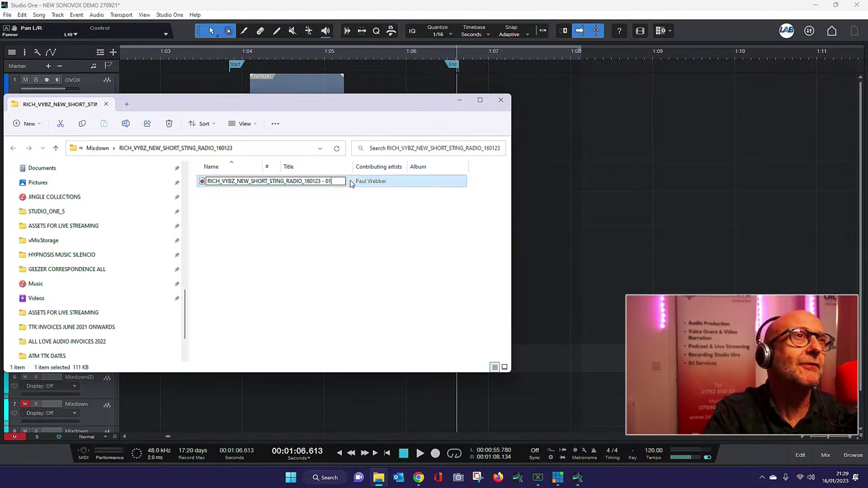
{"action": "key", "text": "Return"}
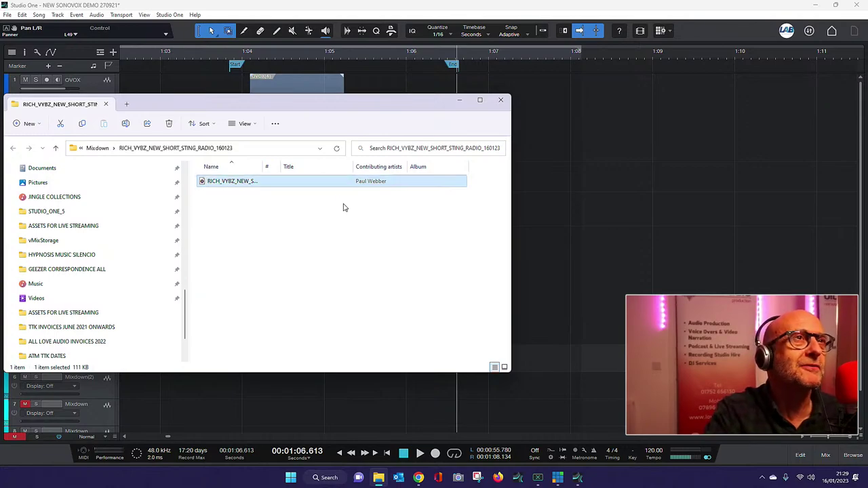
{"action": "left_click", "coordinate": [348, 224]}
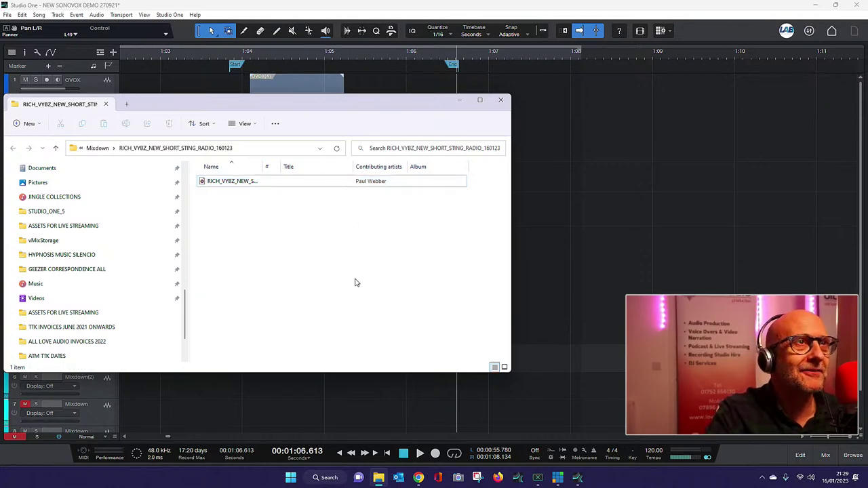
{"action": "double_click", "coordinate": [232, 181]}
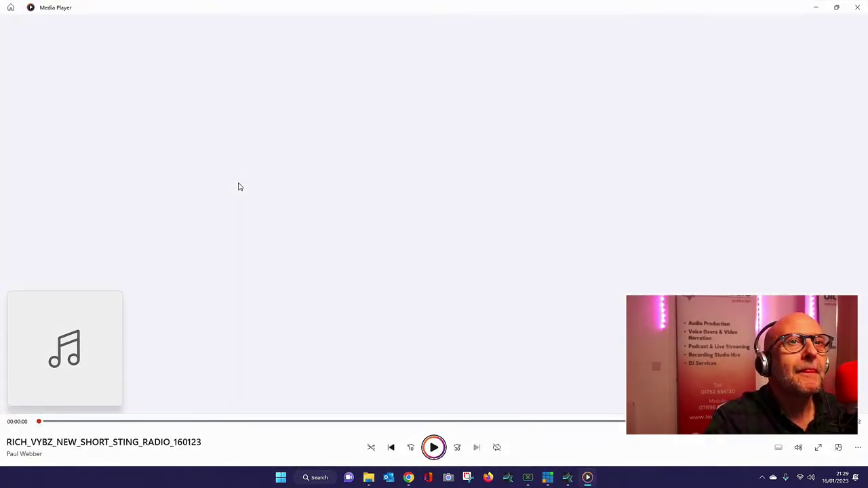
Close the player and folder windows, and unmute the two OVOX(4) clips and the 60_RadioTunes clip.
{"action": "left_click", "coordinate": [857, 7]}
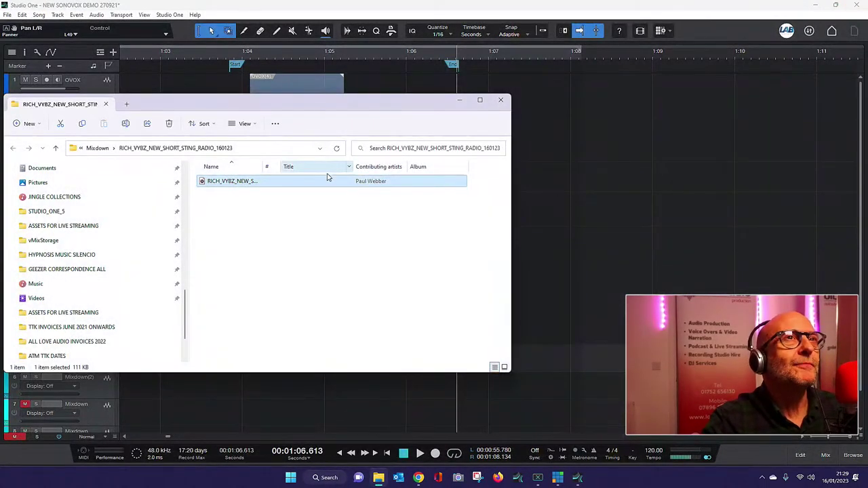
{"action": "left_click", "coordinate": [501, 100]}
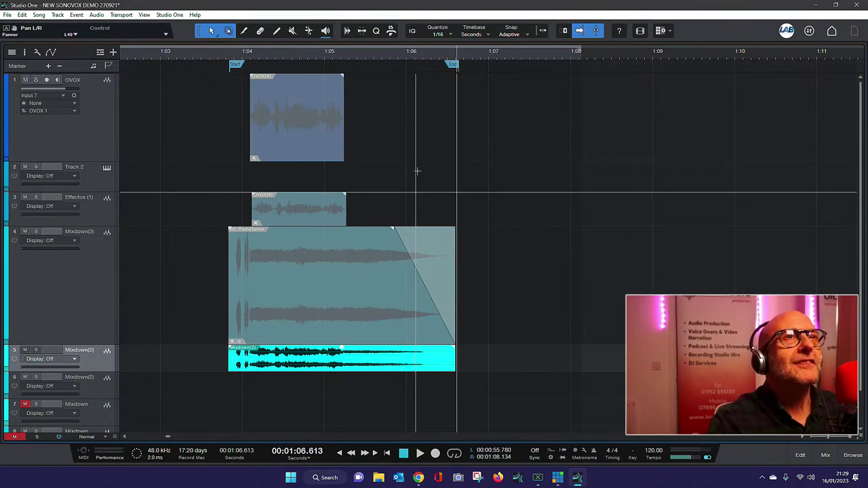
{"action": "left_click_drag", "start_coordinate": [475, 316], "coordinate": [215, 116]}
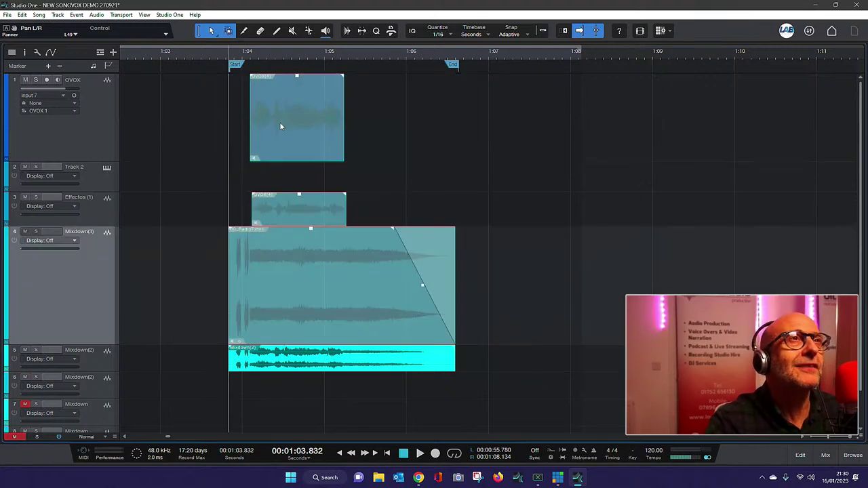
{"action": "right_click", "coordinate": [282, 120]}
{"action": "left_click", "coordinate": [317, 252]}
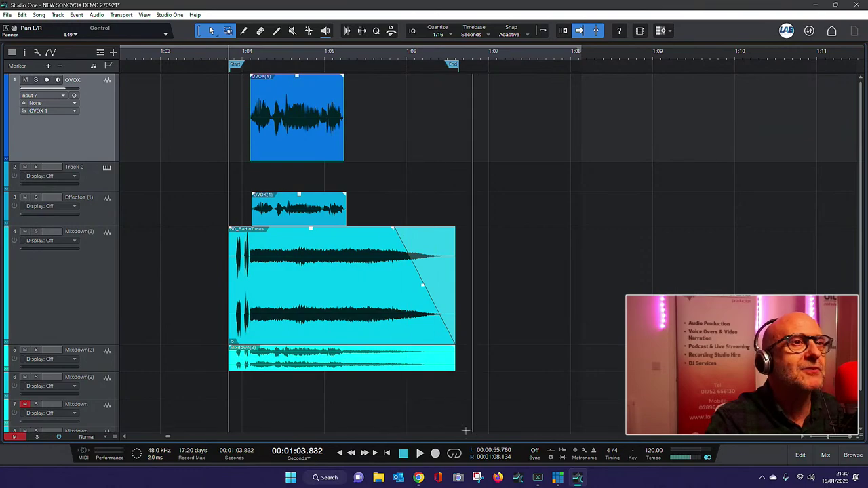
Record a new vocal phrase on the OVOX track from about 1:07.09 to 1:10.62, with input monitoring off.
{"action": "left_click", "coordinate": [495, 53]}
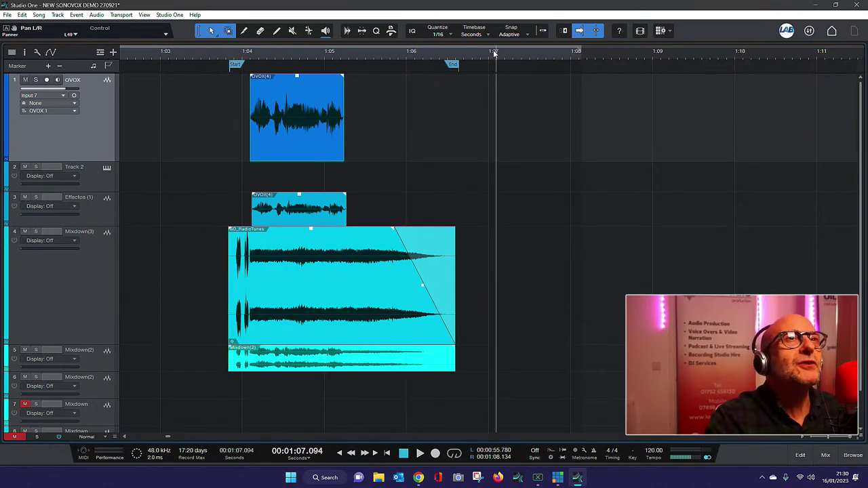
{"action": "left_click", "coordinate": [47, 80]}
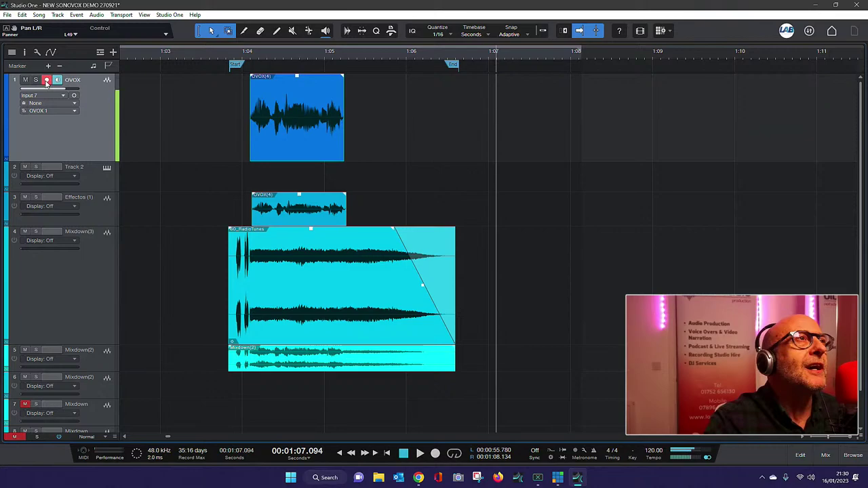
{"action": "left_click", "coordinate": [94, 100]}
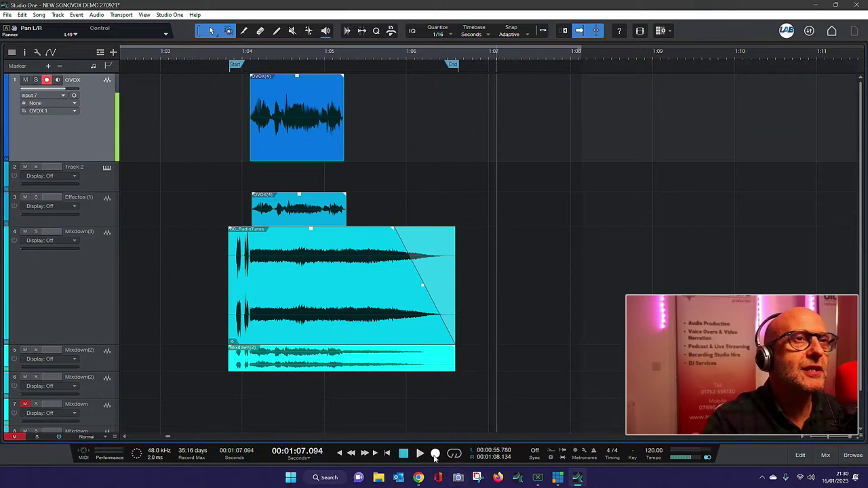
{"action": "left_click", "coordinate": [435, 454]}
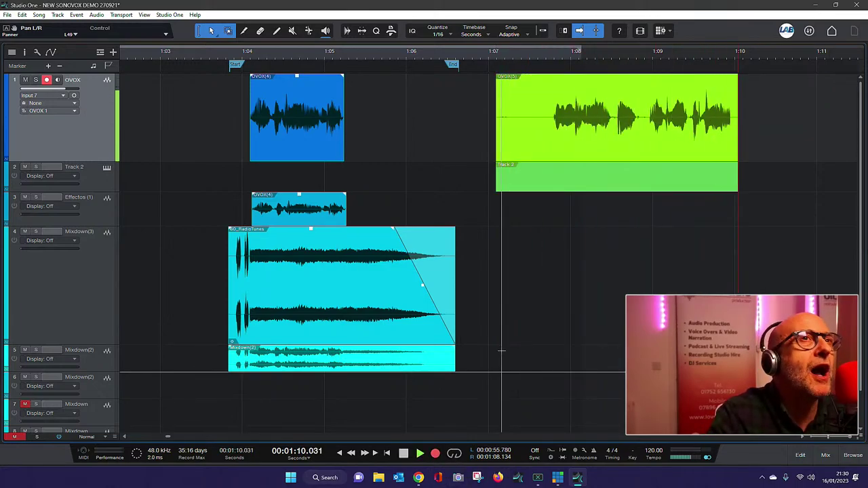
{"action": "key", "text": "space"}
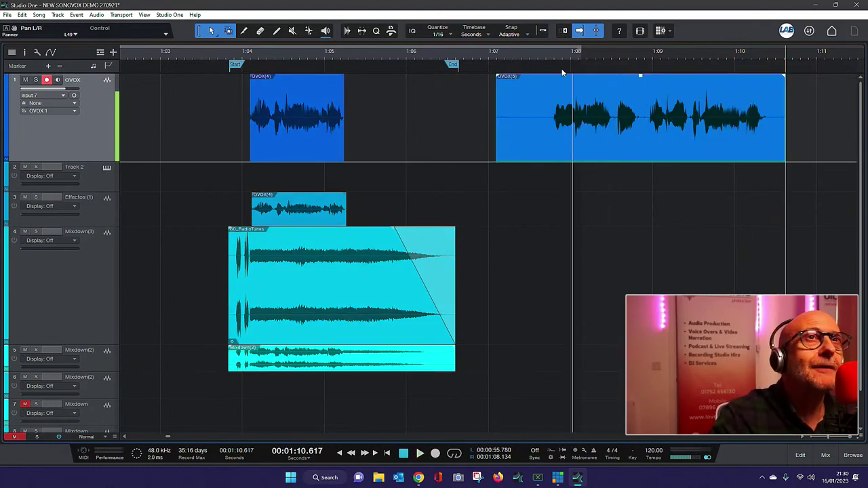
Split off and erase the silent lead-in of the new OVOX vocal clip, and move the clip to start at about 1:07.51.
{"action": "left_click", "coordinate": [247, 31]}
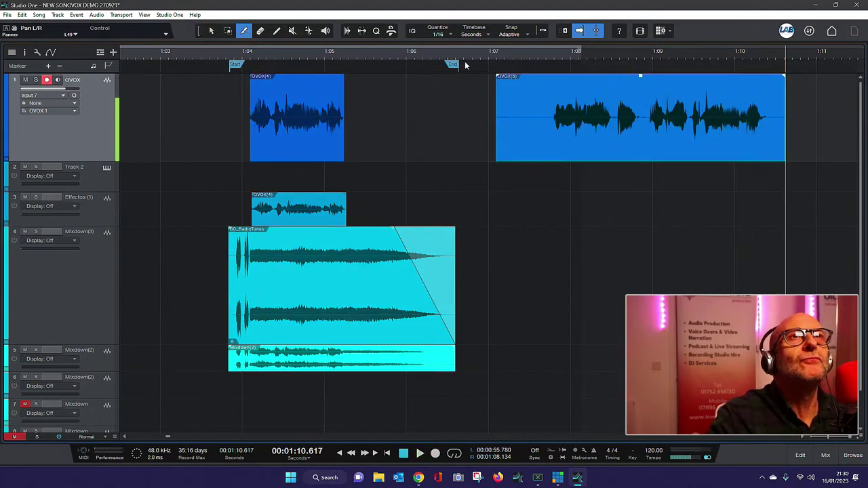
{"action": "left_click", "coordinate": [553, 102]}
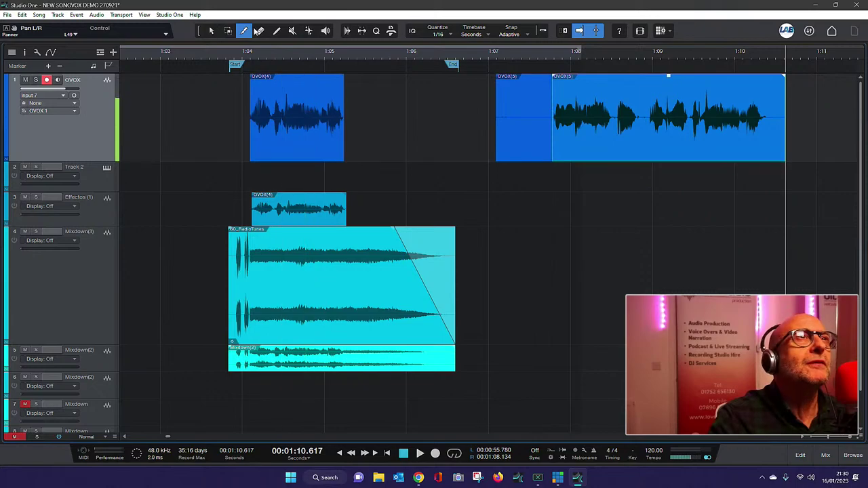
{"action": "left_click", "coordinate": [260, 31]}
{"action": "left_click", "coordinate": [530, 130]}
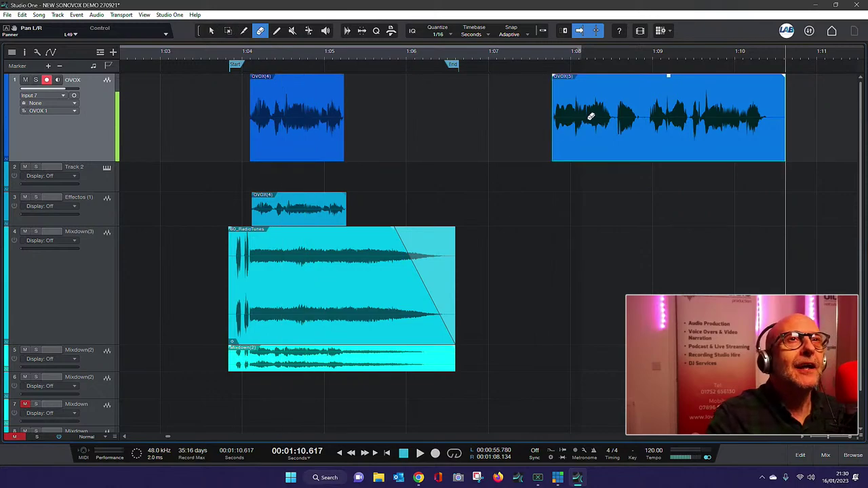
{"action": "left_click", "coordinate": [542, 63]}
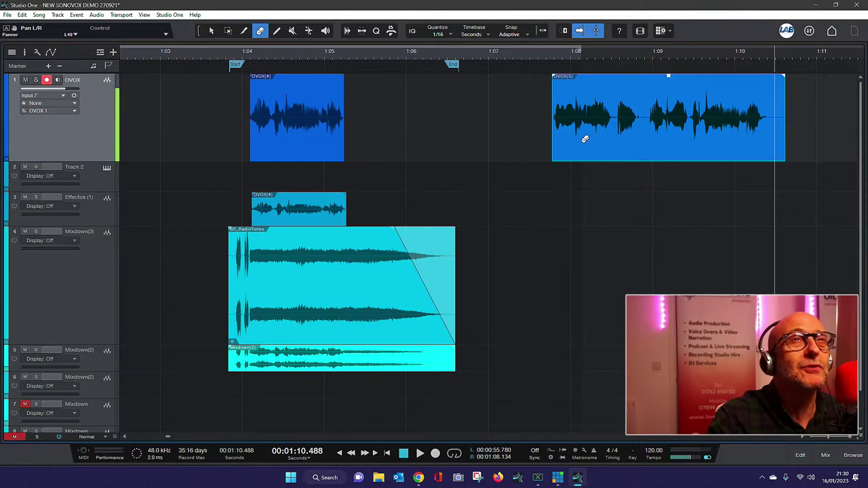
{"action": "left_click", "coordinate": [213, 30]}
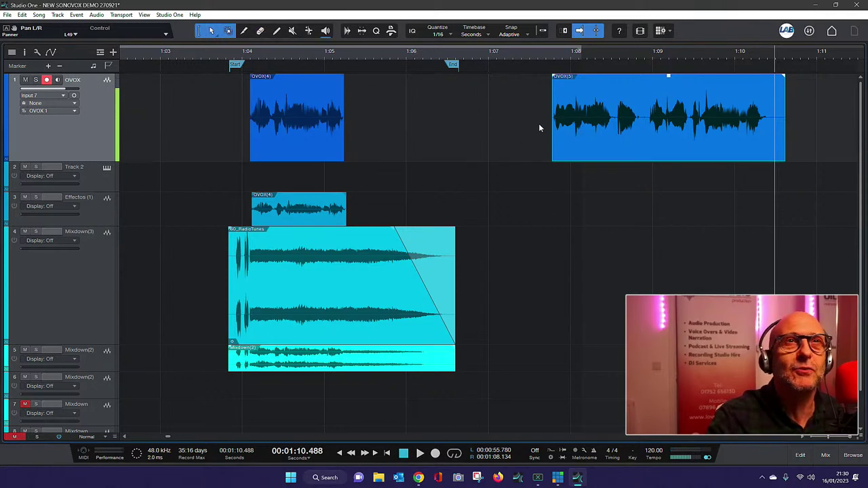
{"action": "left_click_drag", "start_coordinate": [591, 150], "coordinate": [569, 154]}
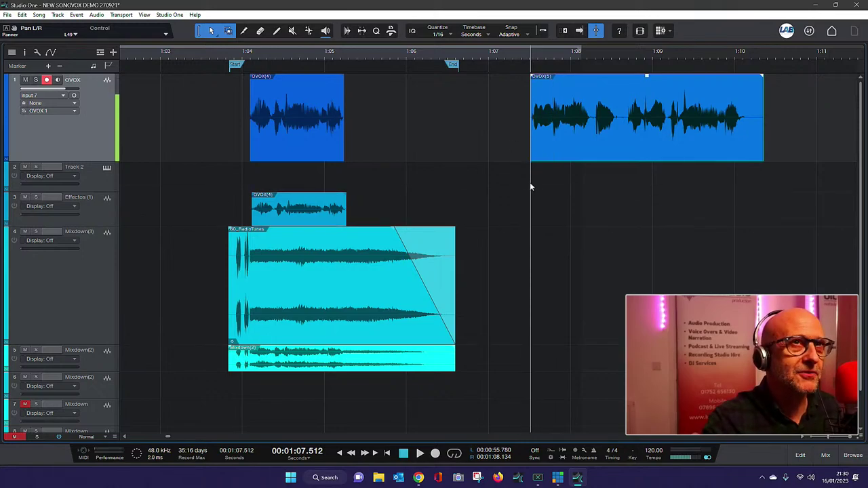
Copy the OVOX(5) vocal clip onto the Effectos (1) track, offset slightly to start at about 1:07.56.
{"action": "right_click", "coordinate": [569, 140]}
{"action": "left_click", "coordinate": [593, 217]}
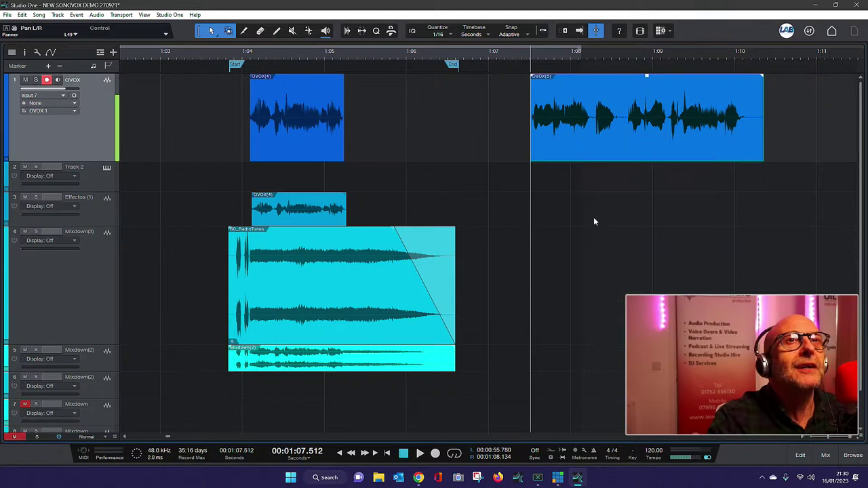
{"action": "left_click", "coordinate": [544, 214]}
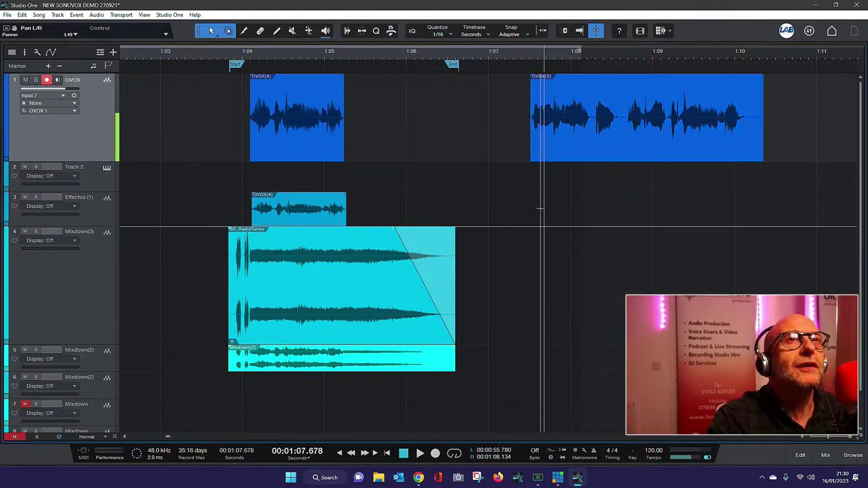
{"action": "right_click", "coordinate": [540, 215]}
{"action": "left_click", "coordinate": [568, 323]}
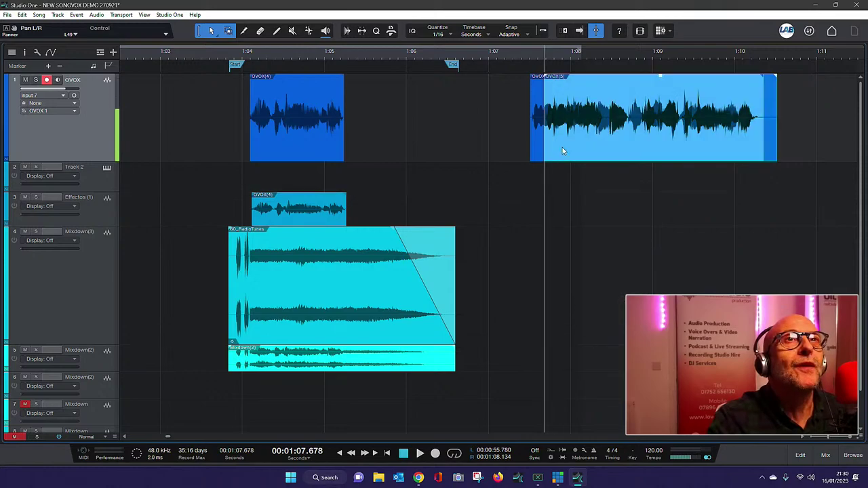
{"action": "left_click_drag", "start_coordinate": [563, 147], "coordinate": [563, 221]}
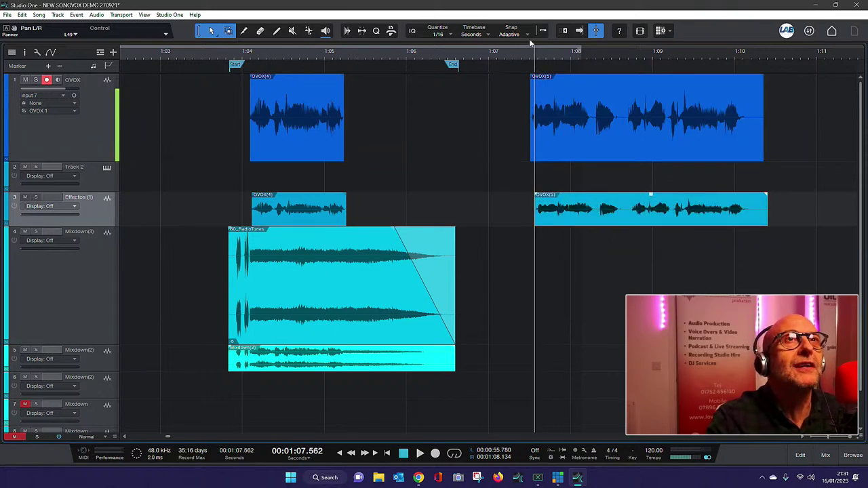
Play the doubled OVOX(5) phrase and examine the vocal channels' panning in the mixer.
{"action": "key", "text": "space"}
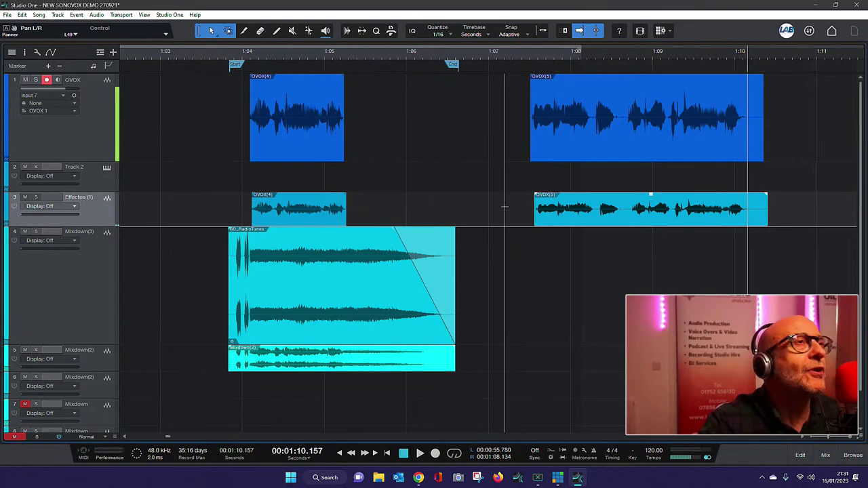
{"action": "key", "text": "F3"}
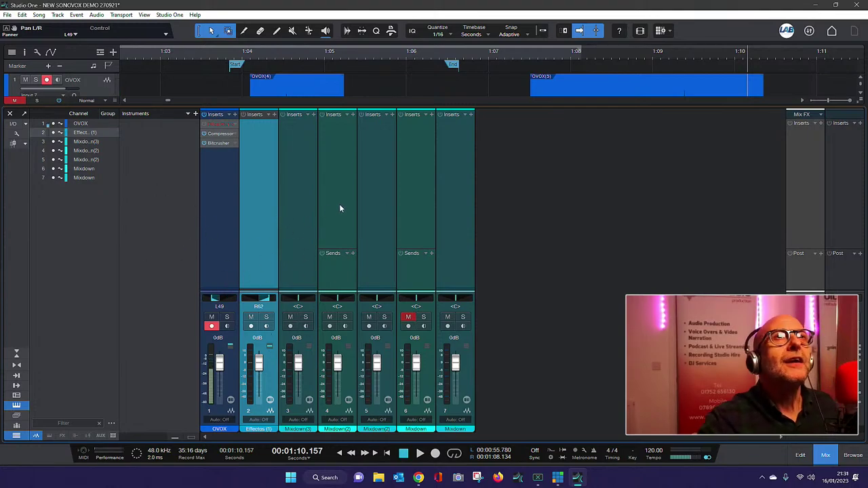
{"action": "left_click", "coordinate": [827, 458]}
Start a file import at about 1:07.57 and audition 26_Bleeps-ZipDown, 22_Drone-Phone and 75_Drone-BIG from the Newsic folder.
{"action": "left_click", "coordinate": [535, 274]}
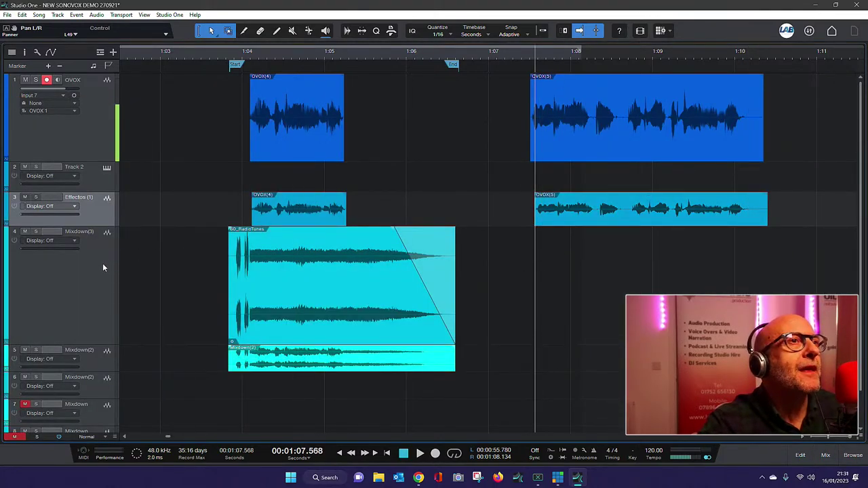
{"action": "left_click", "coordinate": [39, 14]}
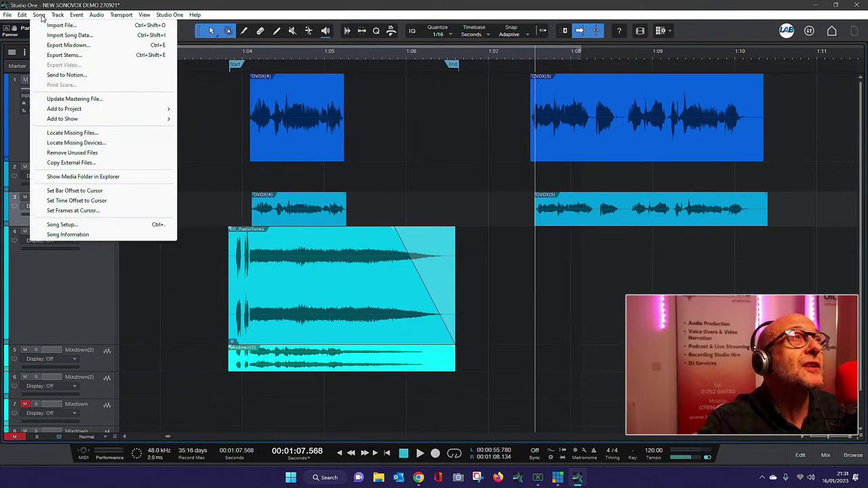
{"action": "left_click", "coordinate": [61, 25]}
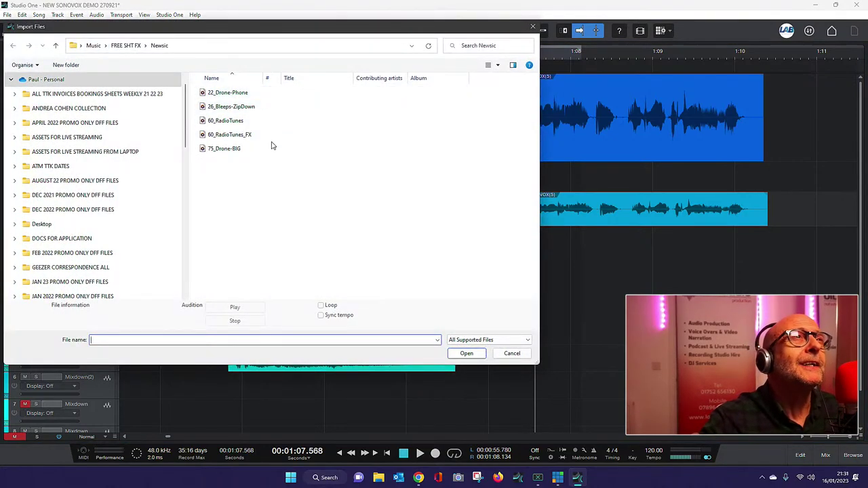
{"action": "left_click", "coordinate": [232, 107]}
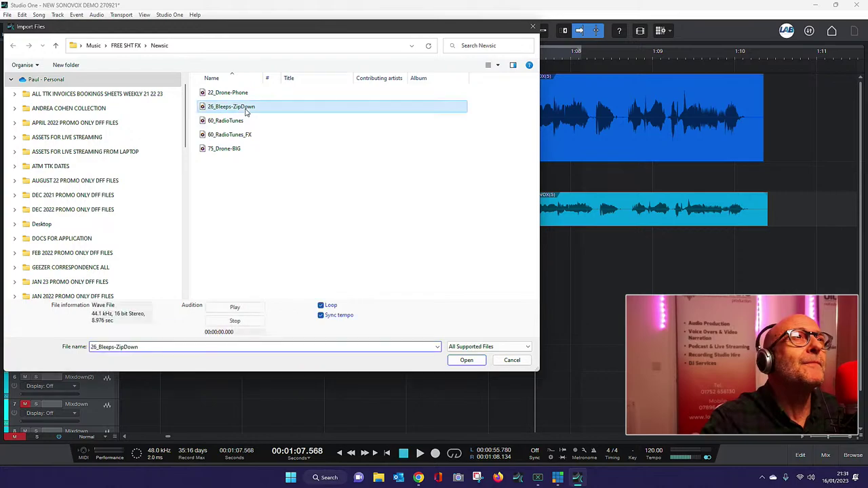
{"action": "left_click", "coordinate": [232, 307]}
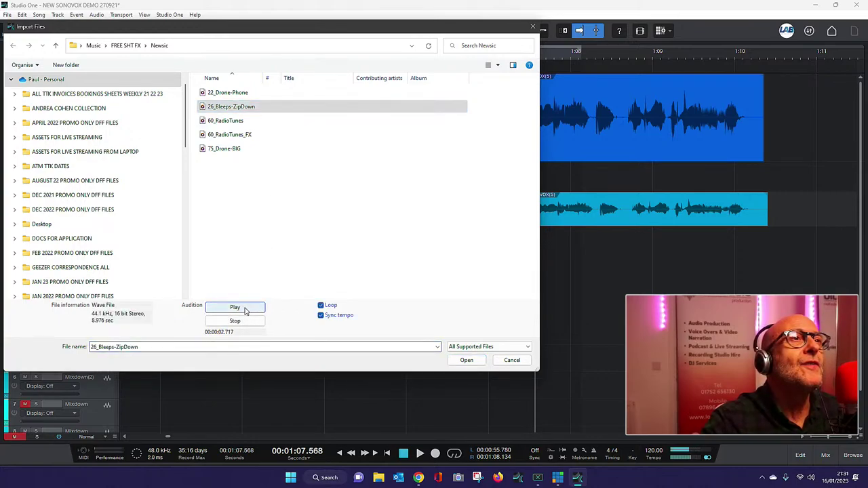
{"action": "left_click", "coordinate": [229, 93]}
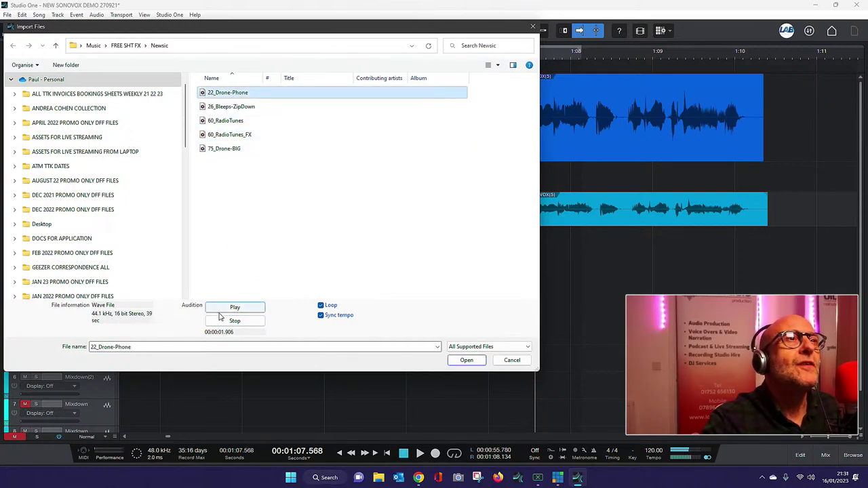
{"action": "left_click", "coordinate": [238, 321]}
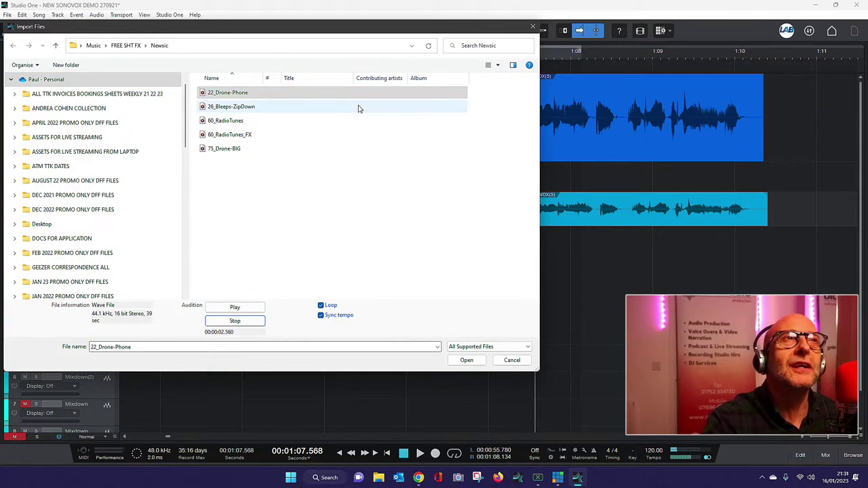
{"action": "left_click", "coordinate": [234, 150]}
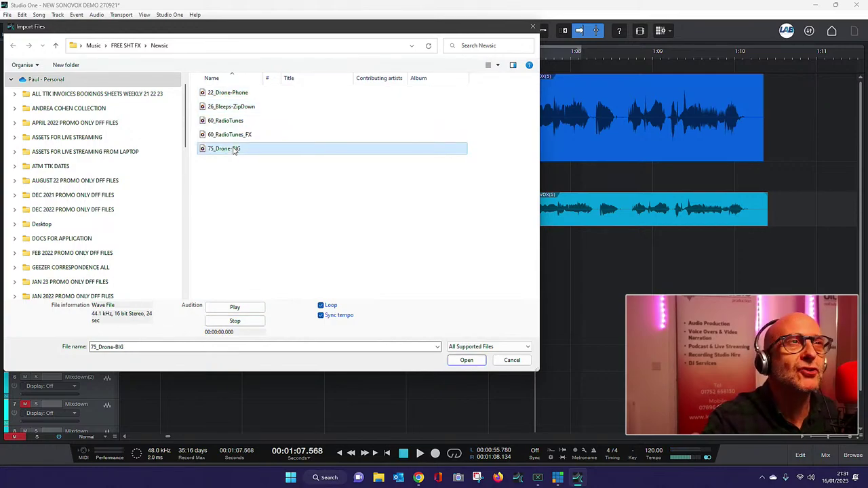
{"action": "left_click", "coordinate": [236, 309]}
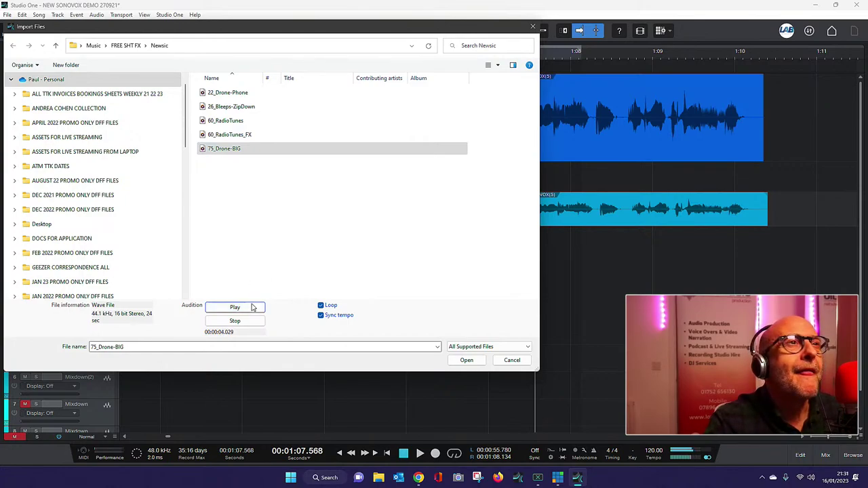
{"action": "left_click", "coordinate": [237, 321]}
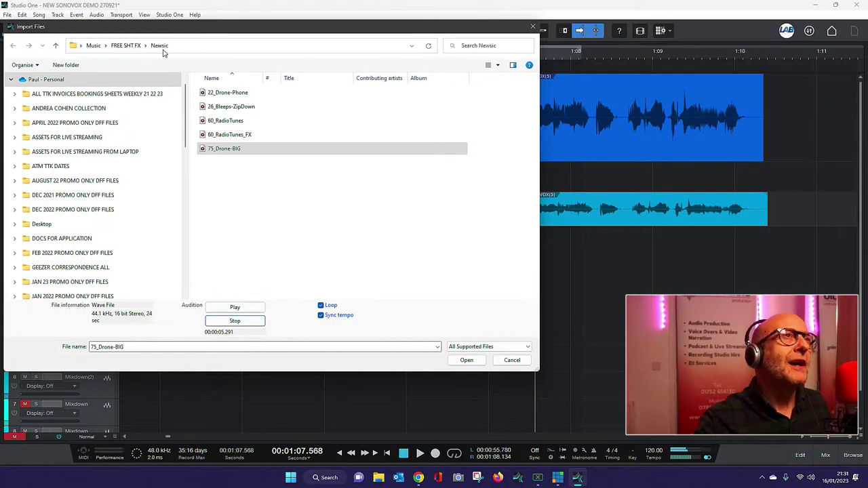
Audition Disc3-Track41 and Disc3-Track04 from the In-Fx-Ion folder.
{"action": "left_click", "coordinate": [55, 46]}
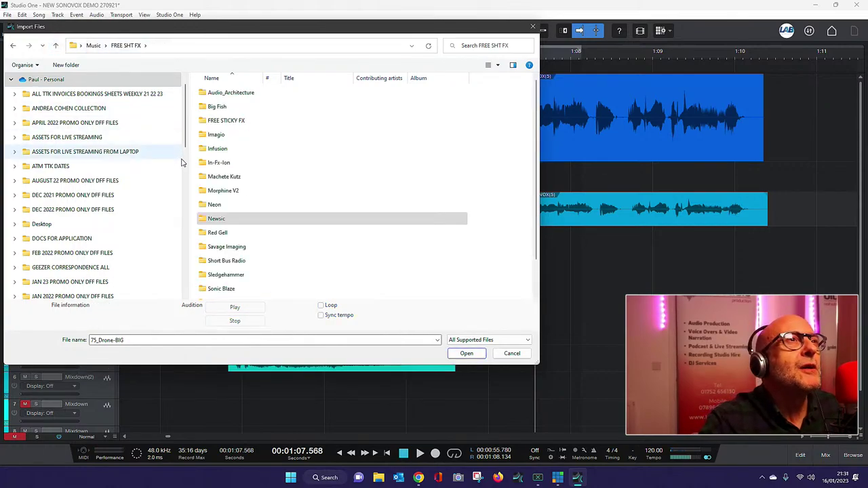
{"action": "double_click", "coordinate": [224, 168]}
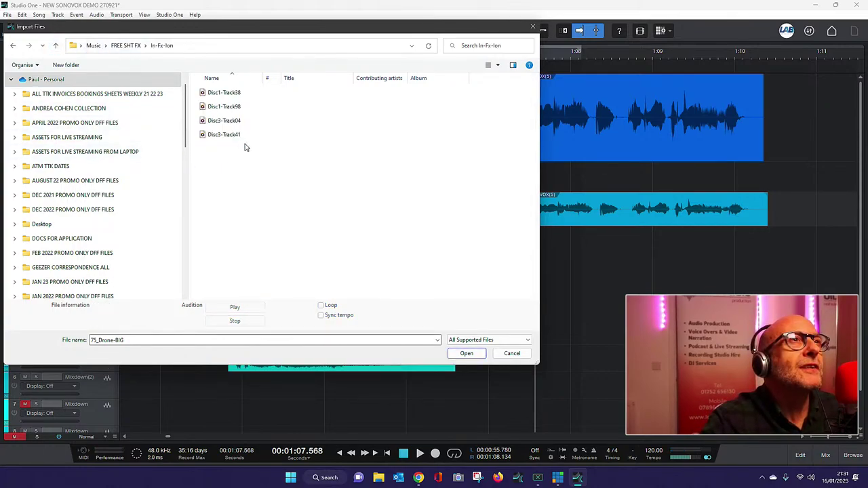
{"action": "left_click", "coordinate": [228, 134]}
{"action": "left_click", "coordinate": [235, 309]}
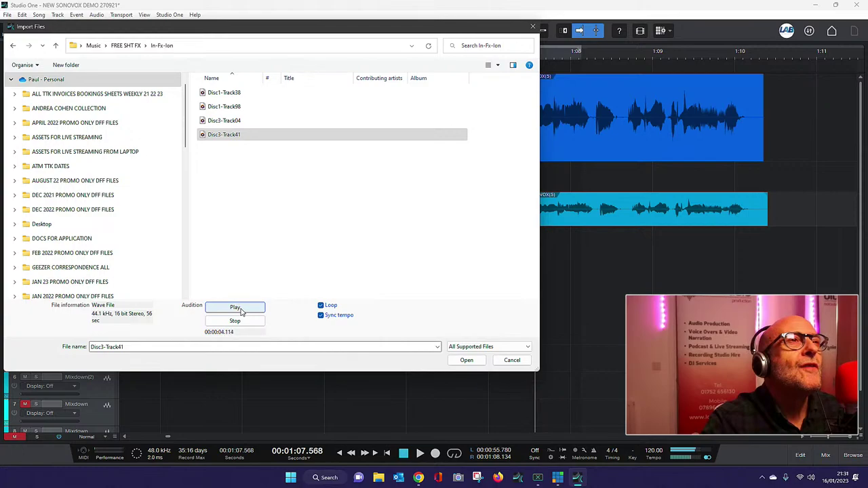
{"action": "left_click", "coordinate": [239, 321]}
{"action": "left_click", "coordinate": [214, 122]}
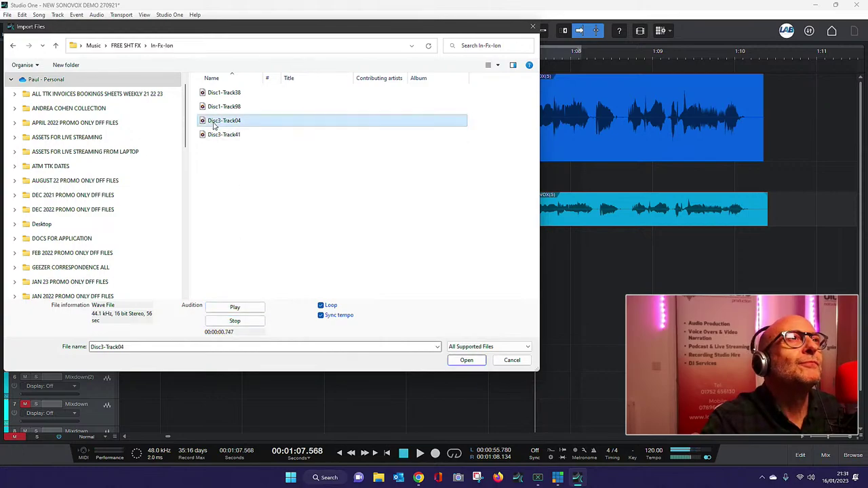
{"action": "left_click", "coordinate": [246, 308]}
{"action": "left_click", "coordinate": [235, 321]}
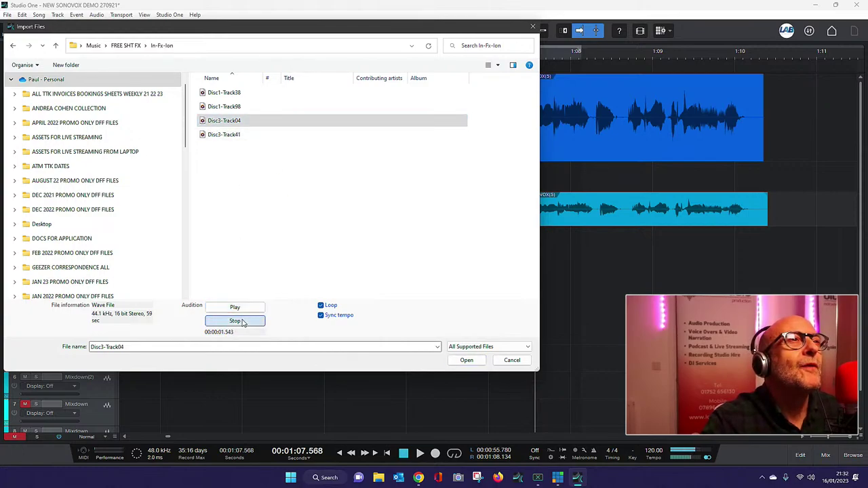
Audition Disc1-Track98 and Disc1-Track38 from the In-Fx-Ion folder.
{"action": "left_click", "coordinate": [223, 107]}
{"action": "left_click", "coordinate": [238, 308]}
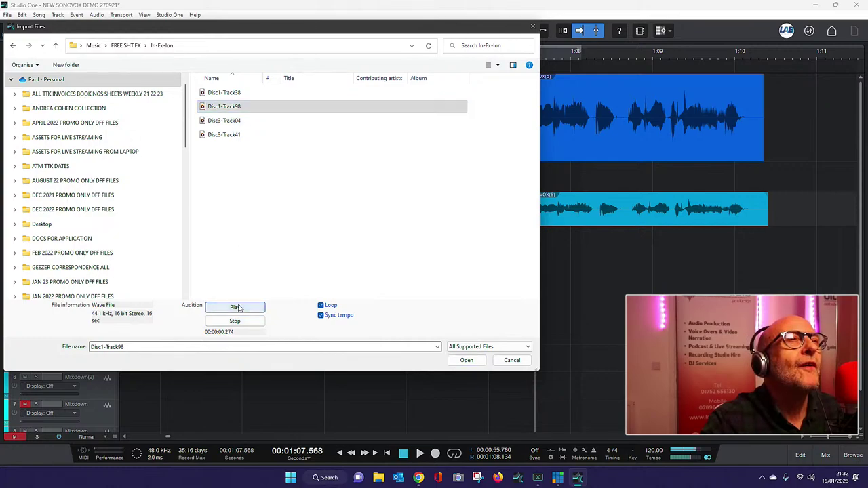
{"action": "left_click", "coordinate": [236, 323]}
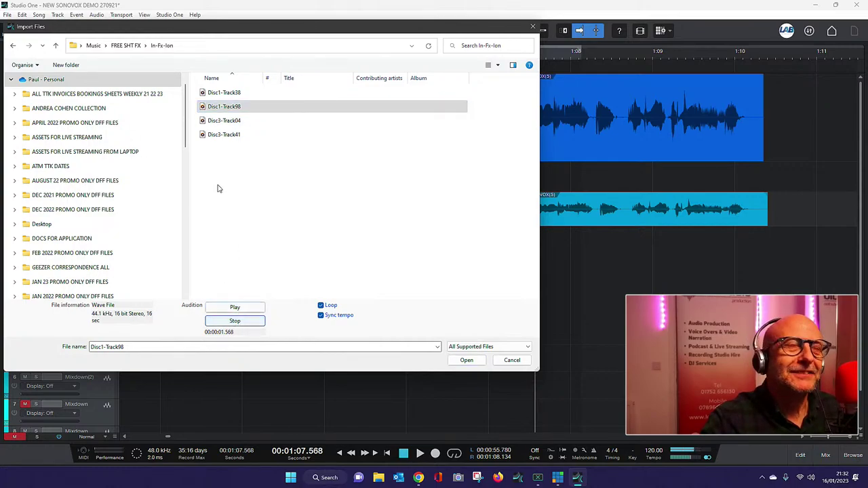
{"action": "left_click", "coordinate": [227, 93]}
{"action": "left_click", "coordinate": [234, 309]}
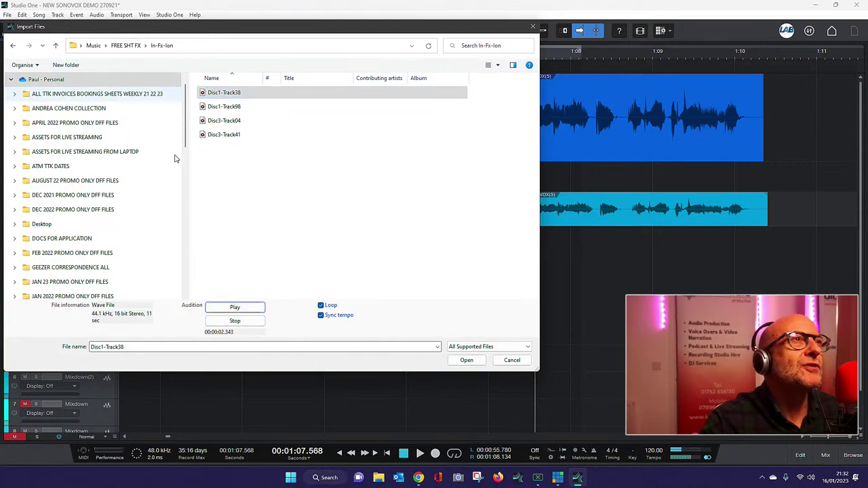
{"action": "left_click", "coordinate": [250, 320]}
Switch to the Infusion folder and audition Rewind17 and 05_Stager12.
{"action": "left_click", "coordinate": [55, 45]}
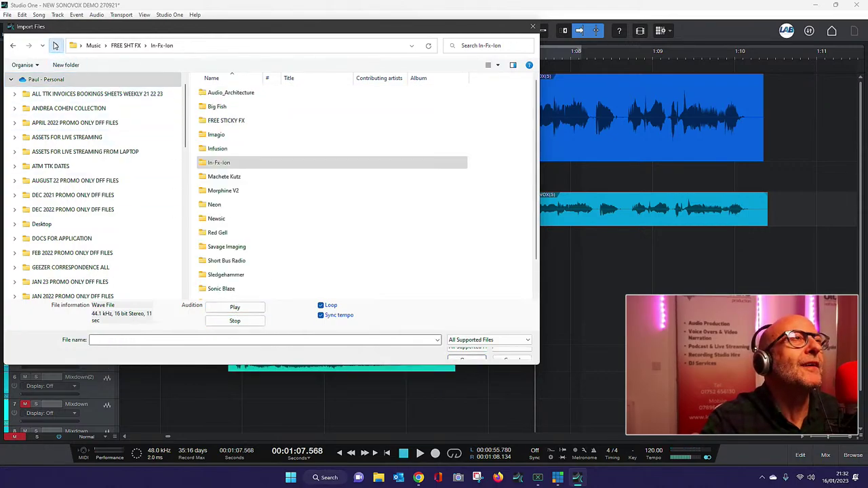
{"action": "double_click", "coordinate": [223, 151]}
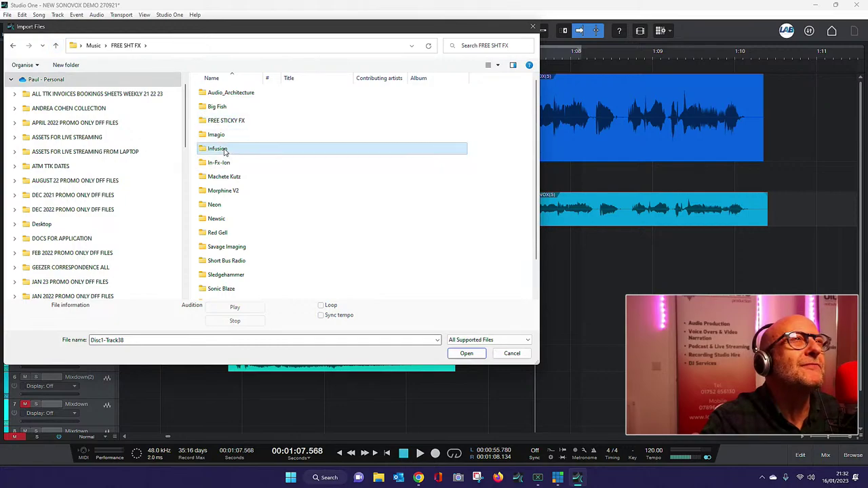
{"action": "left_click", "coordinate": [231, 122]}
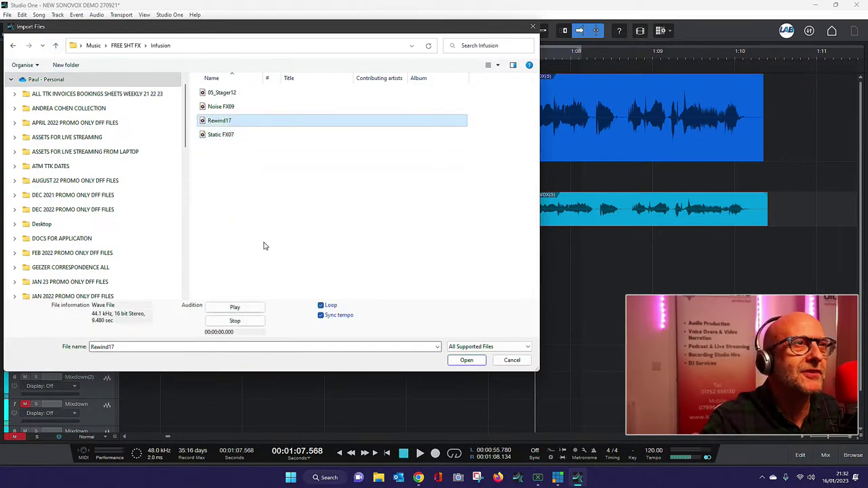
{"action": "left_click", "coordinate": [241, 309]}
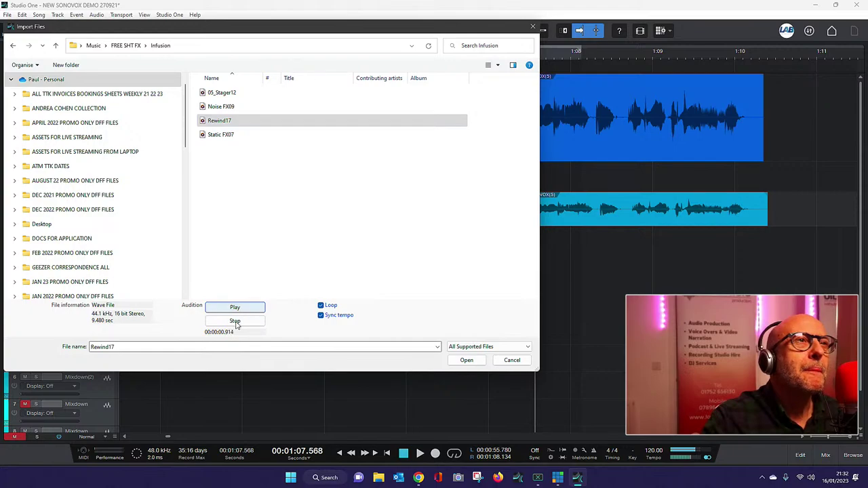
{"action": "left_click", "coordinate": [235, 322]}
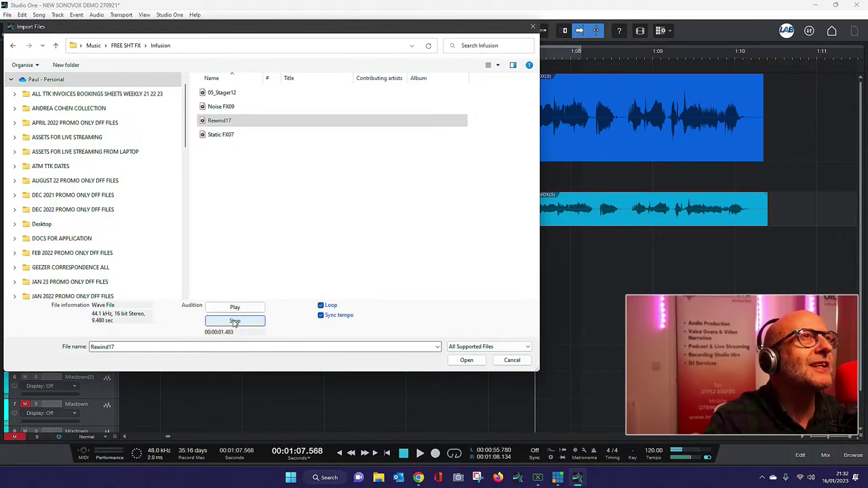
{"action": "left_click", "coordinate": [224, 94]}
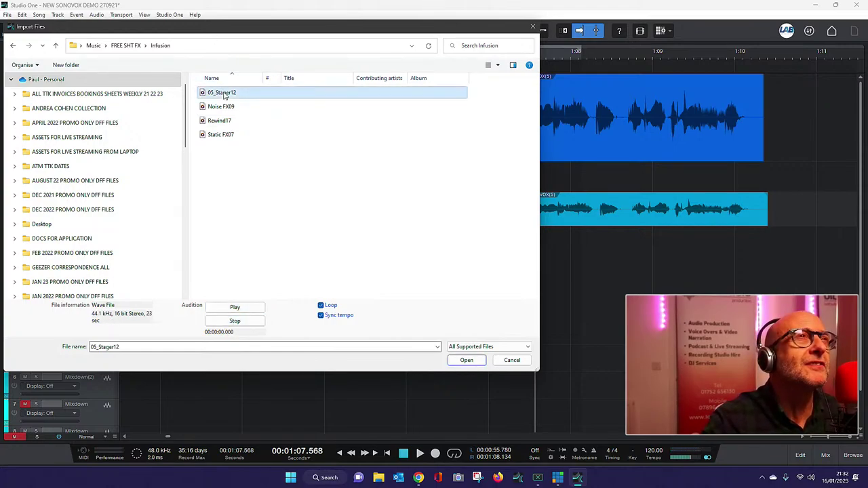
{"action": "left_click", "coordinate": [237, 307]}
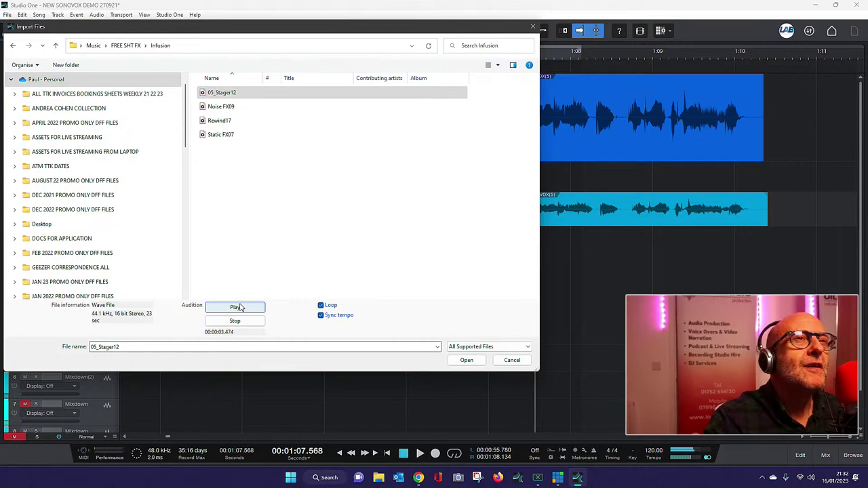
{"action": "left_click", "coordinate": [237, 321]}
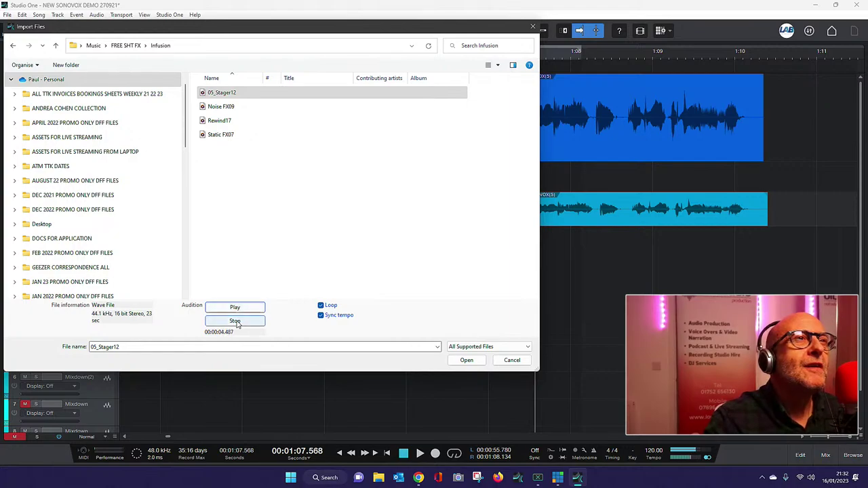
Audition Noise FX09 and Static FX07 from the Infusion folder.
{"action": "left_click", "coordinate": [223, 107]}
{"action": "left_click", "coordinate": [237, 308]}
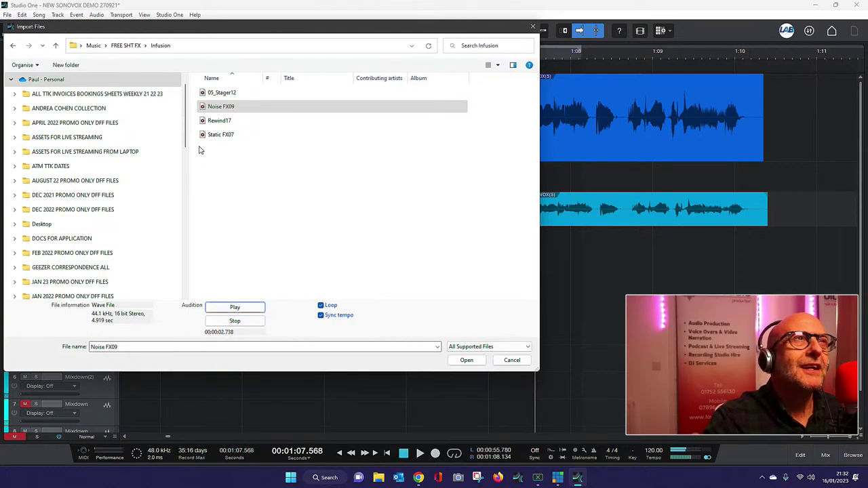
{"action": "left_click", "coordinate": [225, 127]}
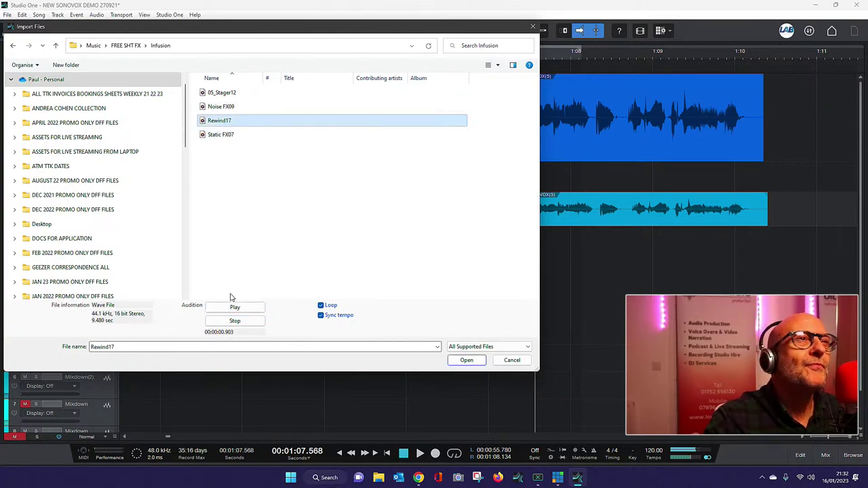
{"action": "left_click", "coordinate": [234, 321]}
{"action": "left_click", "coordinate": [215, 136]}
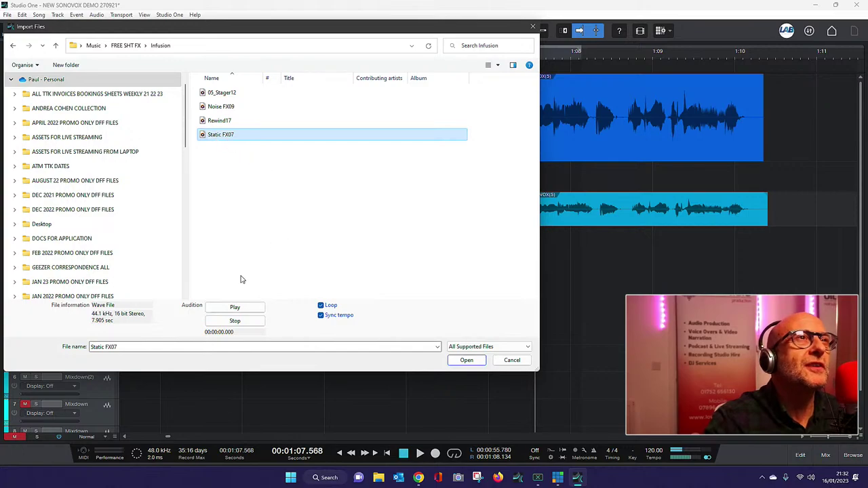
{"action": "left_click", "coordinate": [234, 307]}
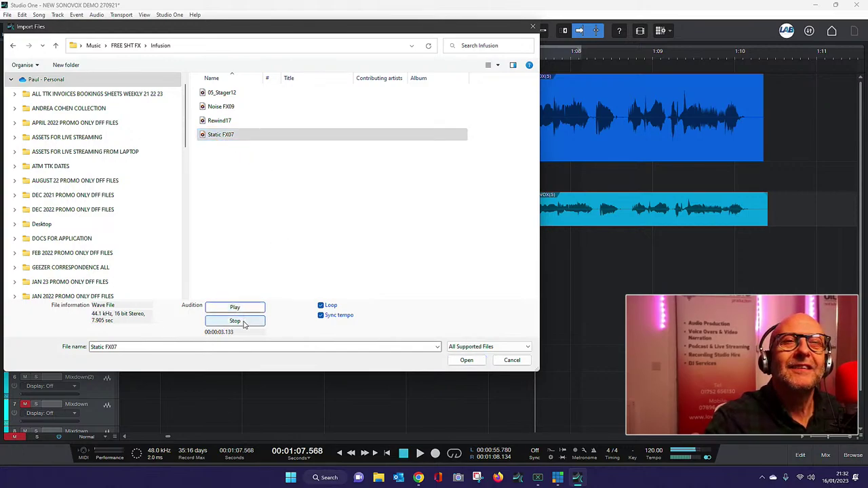
{"action": "left_click", "coordinate": [243, 322]}
Import Rewind17 and move it from Effectos (1) onto the Mixdown(3) track, starting at about 1:07.4, and play it with the vocals.
{"action": "left_click", "coordinate": [231, 121]}
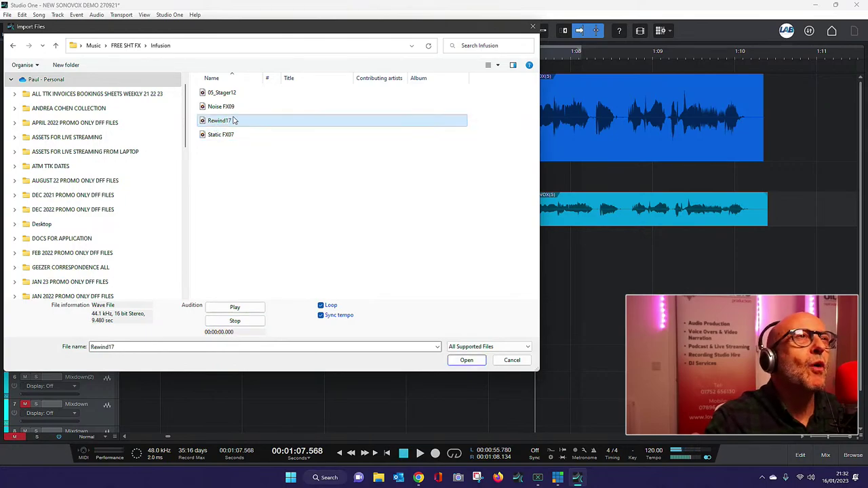
{"action": "left_click", "coordinate": [467, 360]}
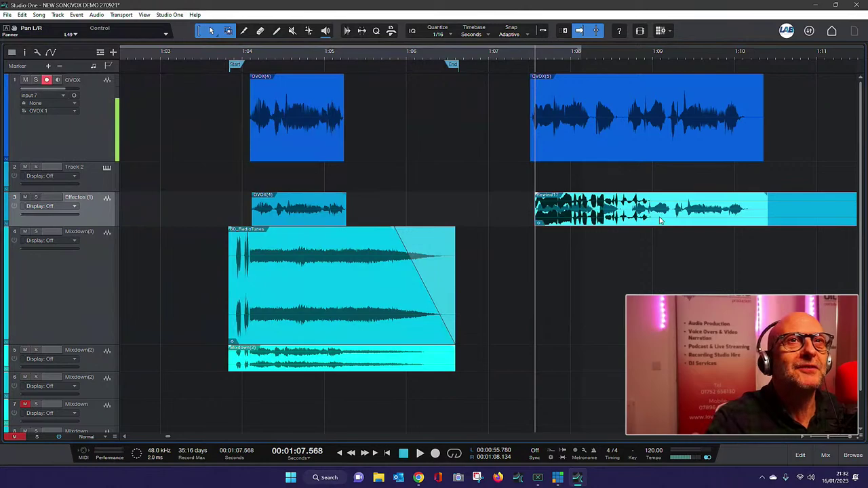
{"action": "left_click_drag", "start_coordinate": [660, 220], "coordinate": [649, 238]}
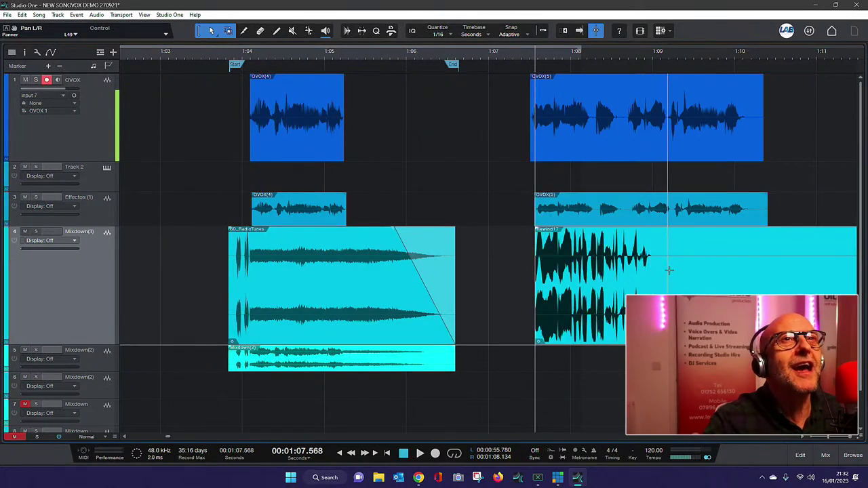
{"action": "left_click_drag", "start_coordinate": [621, 320], "coordinate": [610, 321]}
{"action": "key", "text": "space"}
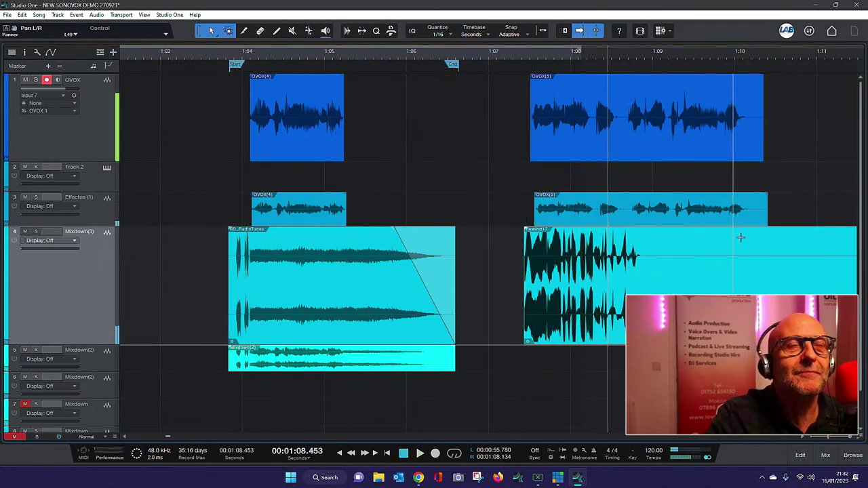
Lower the Rewind17 clip's gain, remove its duplicate so one clip starts at about 1:08.56, and play the phrase.
{"action": "scroll", "coordinate": [741, 238], "scroll_direction": "down", "scroll_amount": 4}
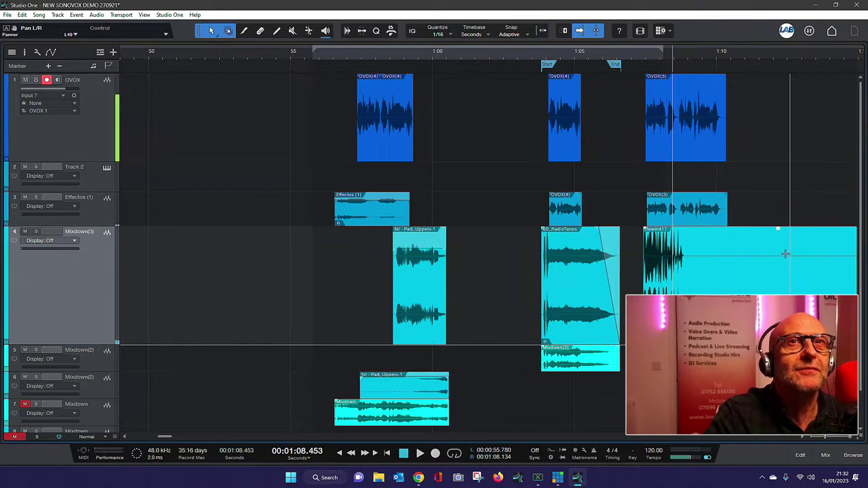
{"action": "left_click_drag", "start_coordinate": [779, 231], "coordinate": [780, 252]}
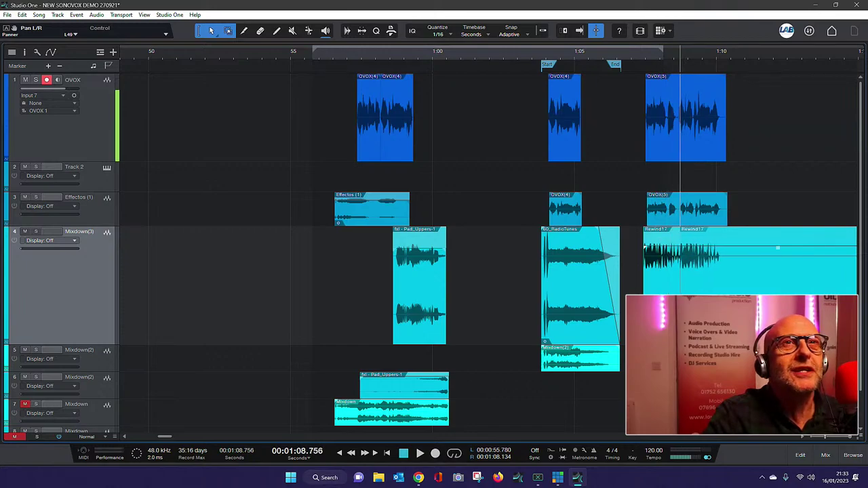
{"action": "key", "text": "ctrl+z"}
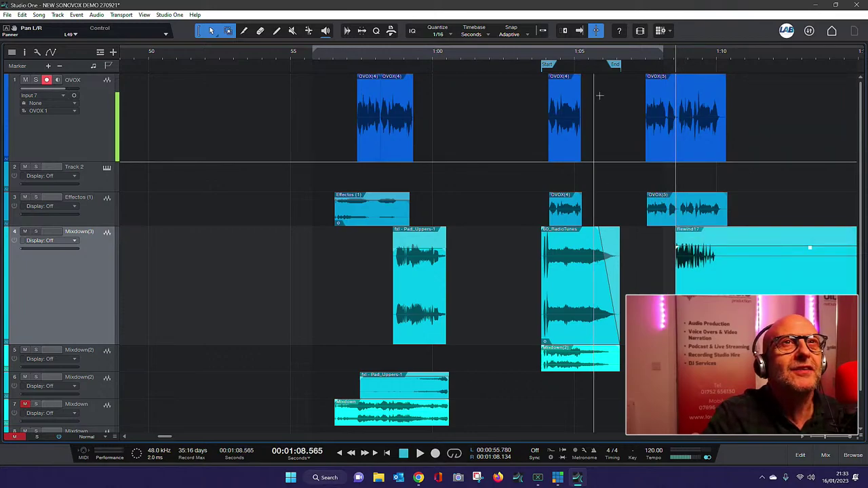
{"action": "left_click", "coordinate": [636, 52]}
{"action": "key", "text": "space"}
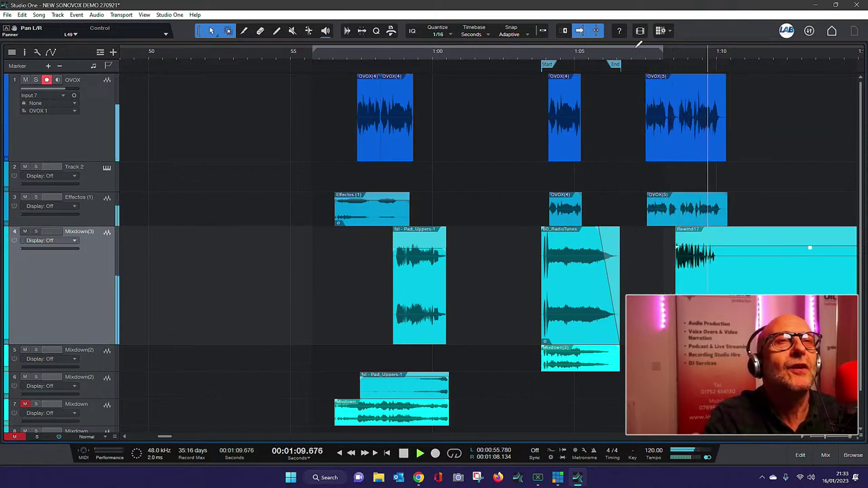
{"action": "key", "text": "space"}
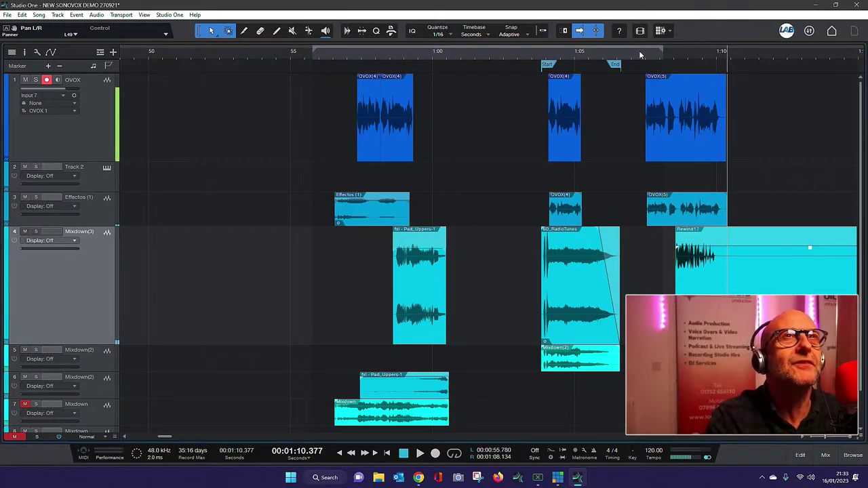
Replay the phrase, then shift the Rewind17 clip slightly earlier to about 1:08.3 and lower its gain a little further.
{"action": "left_click", "coordinate": [635, 53]}
{"action": "key", "text": "space"}
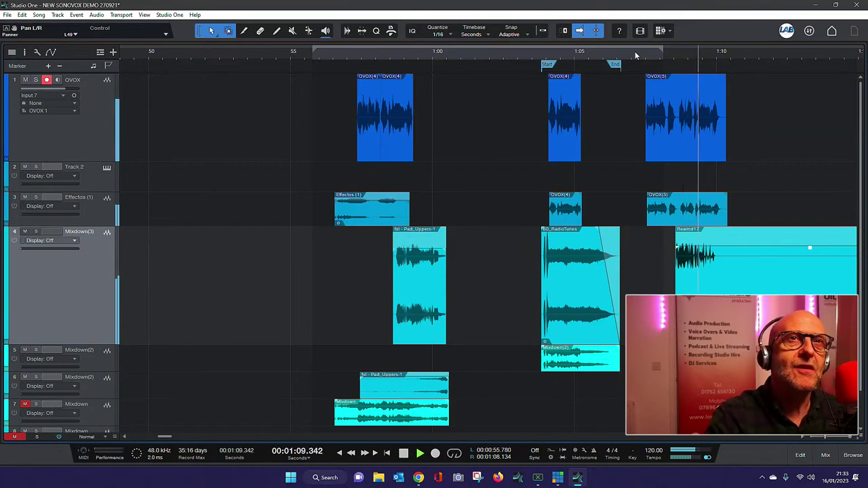
{"action": "left_click", "coordinate": [702, 285]}
{"action": "key", "text": "space"}
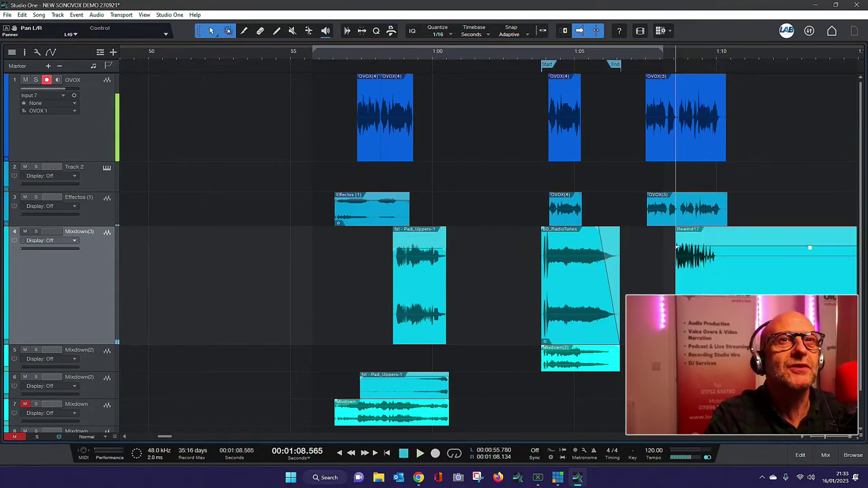
{"action": "left_click_drag", "start_coordinate": [811, 251], "coordinate": [804, 253]}
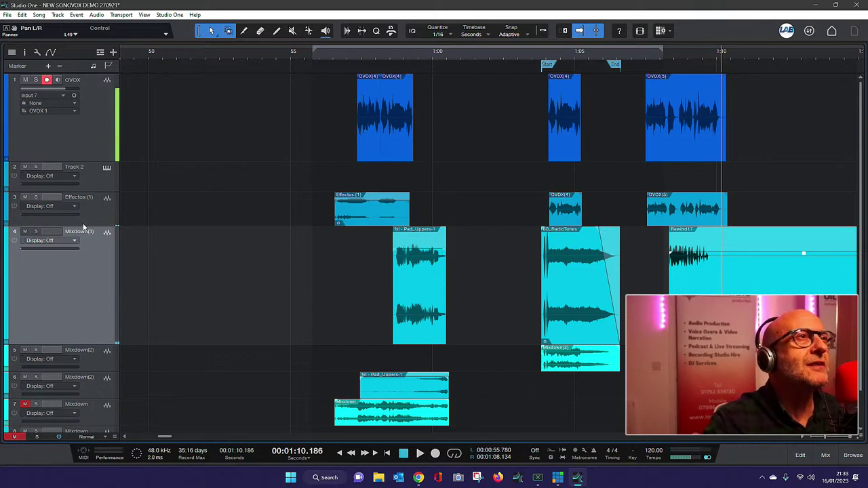
Enlarge the Effectos (1) track's height, select its OVOX(5) clip, and play the phrase from about 1:07.56.
{"action": "left_click_drag", "start_coordinate": [84, 225], "coordinate": [90, 278]}
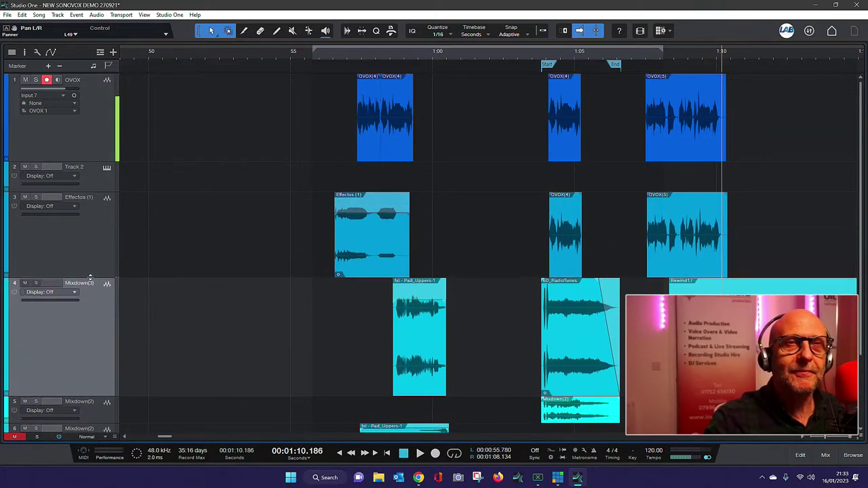
{"action": "left_click", "coordinate": [678, 248]}
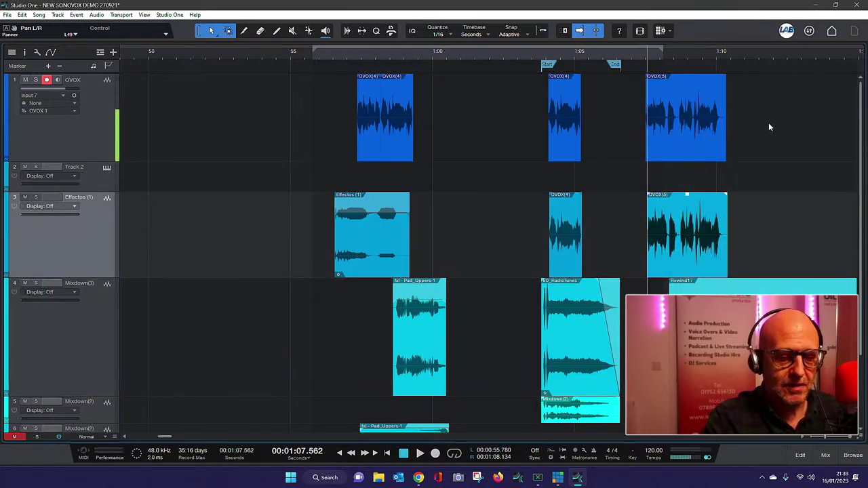
{"action": "key", "text": "space"}
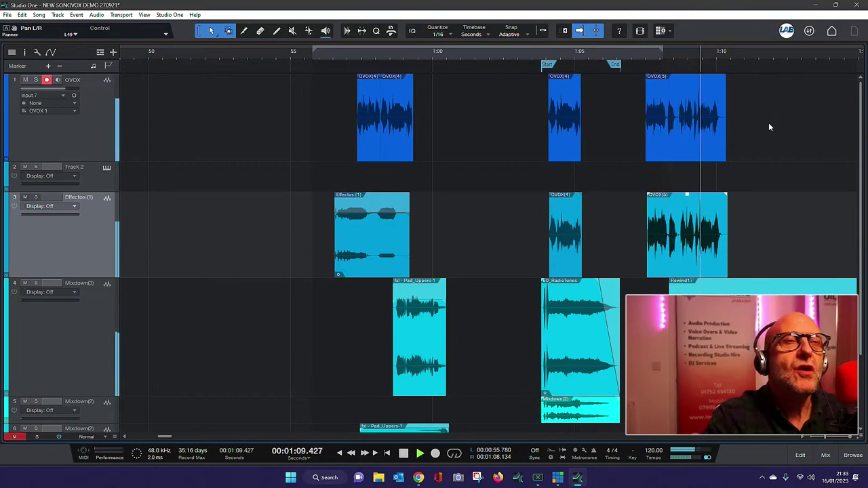
Split the Rewind17 clip on the Mixdown(3) track at about 1:10 and erase the part after the split.
{"action": "key", "text": "space"}
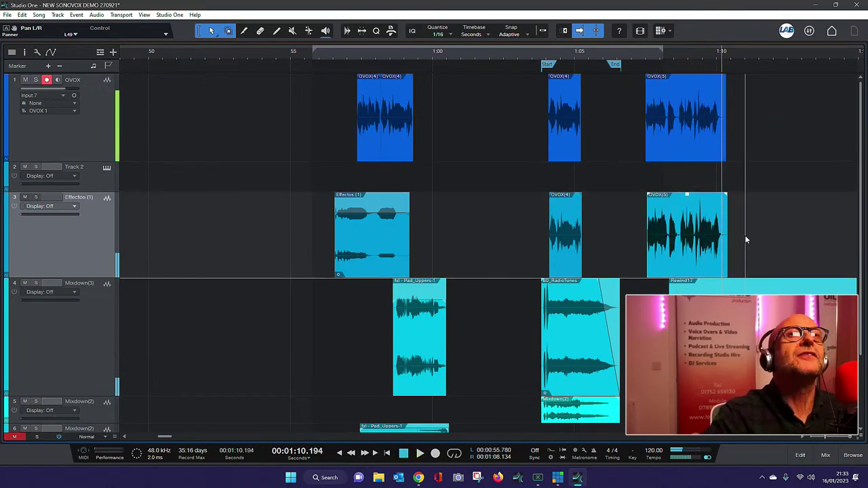
{"action": "left_click", "coordinate": [244, 31]}
{"action": "left_click", "coordinate": [716, 339]}
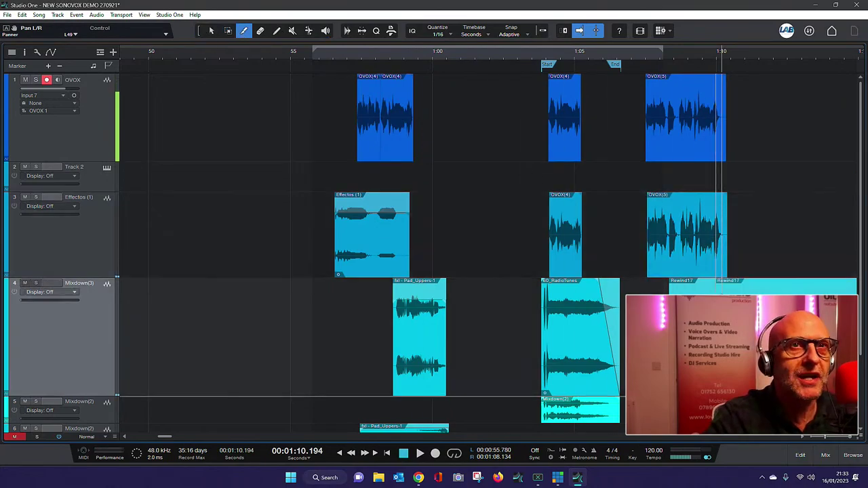
{"action": "left_click", "coordinate": [260, 32]}
{"action": "left_click", "coordinate": [719, 284]}
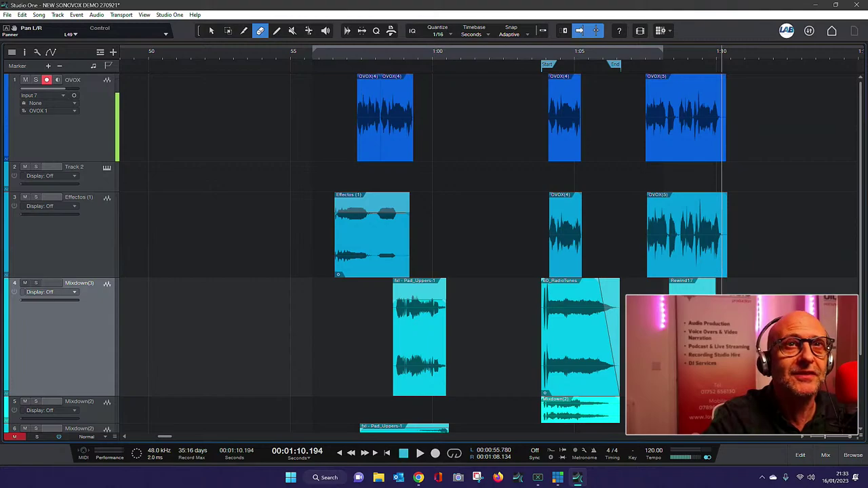
{"action": "left_click", "coordinate": [637, 51]}
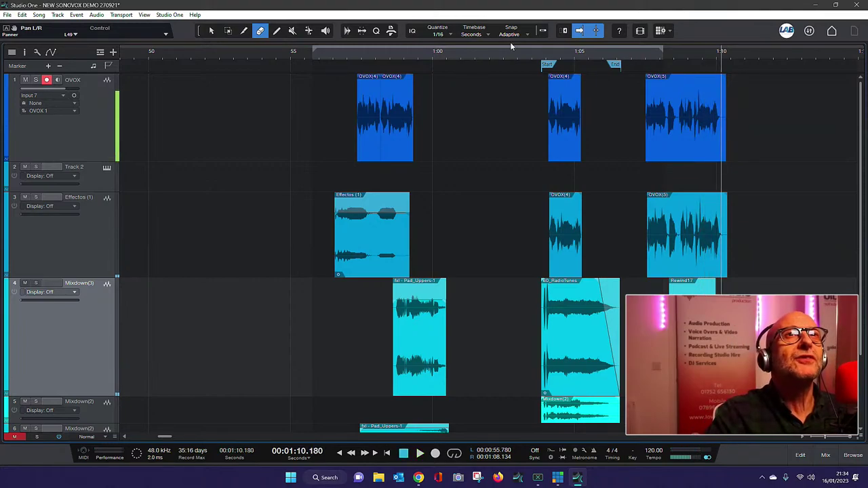
Move the End marker to about 1:10.3 and the Start marker to about 1:07.45, and play the marked phrase.
{"action": "left_click", "coordinate": [212, 32]}
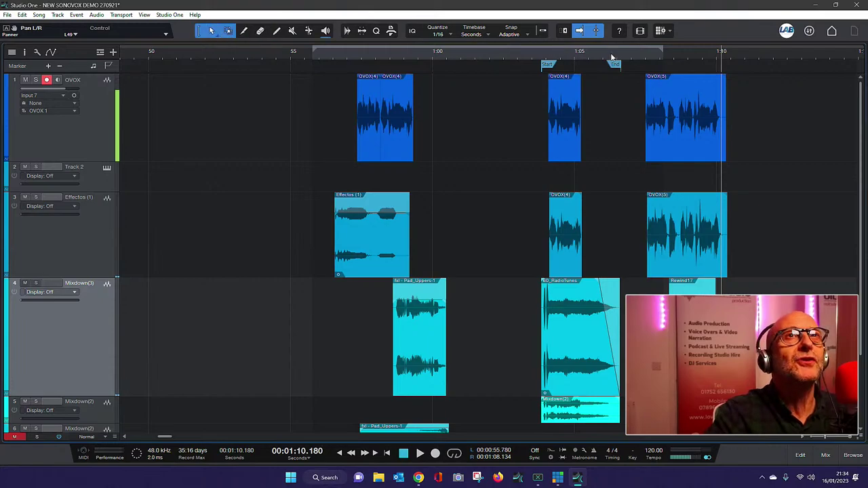
{"action": "left_click_drag", "start_coordinate": [616, 64], "coordinate": [722, 73]}
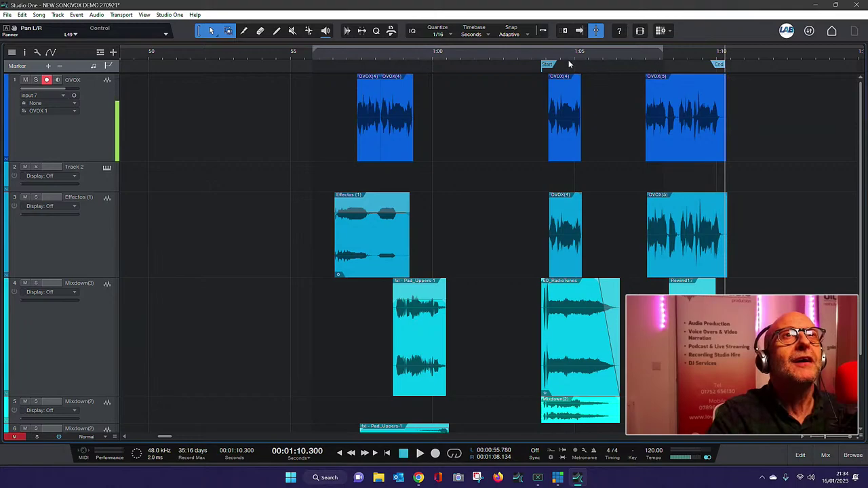
{"action": "left_click_drag", "start_coordinate": [551, 66], "coordinate": [656, 66]}
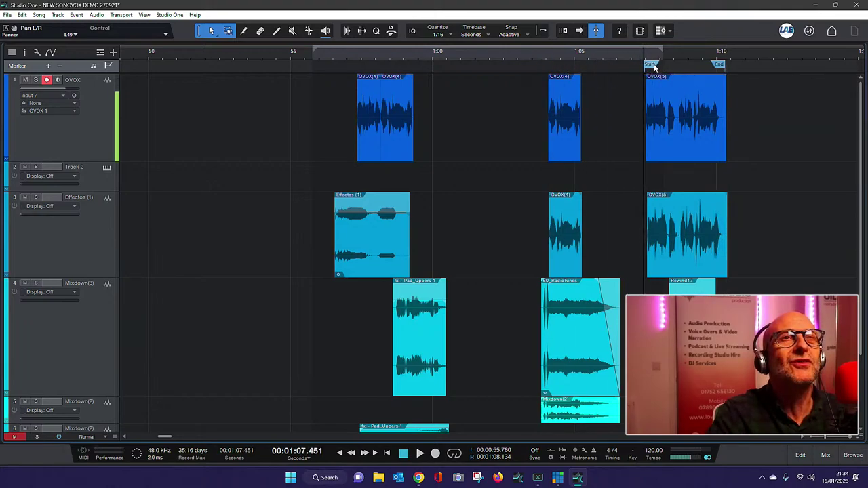
{"action": "key", "text": "space"}
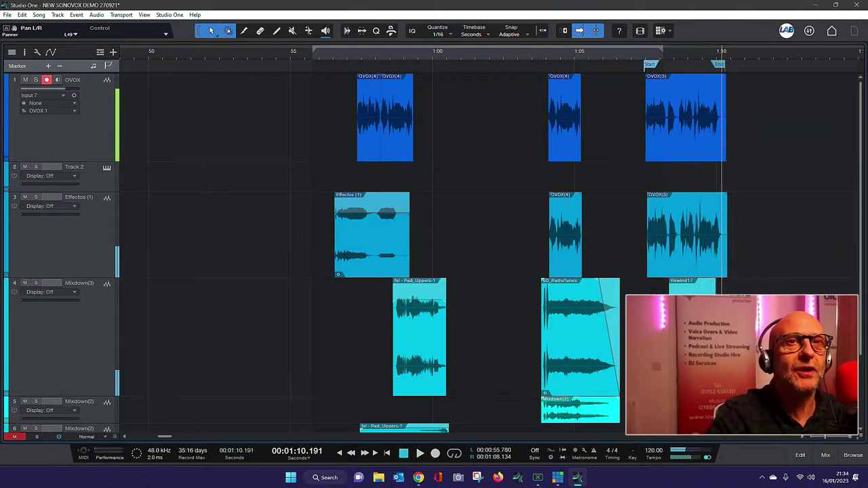
Mix down the selected OVOX(5) clips and Rewind17 to a new track, keep the exported file, and play the result.
{"action": "left_click_drag", "start_coordinate": [759, 312], "coordinate": [656, 142]}
{"action": "left_click", "coordinate": [661, 144]}
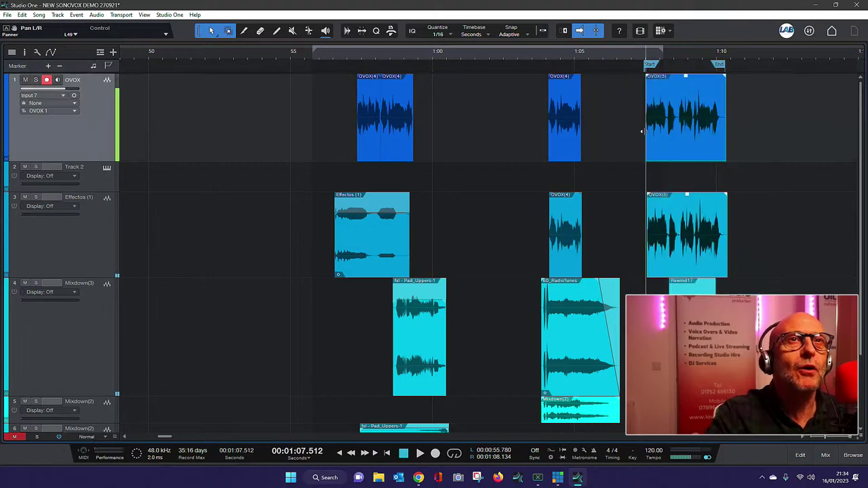
{"action": "right_click", "coordinate": [669, 141]}
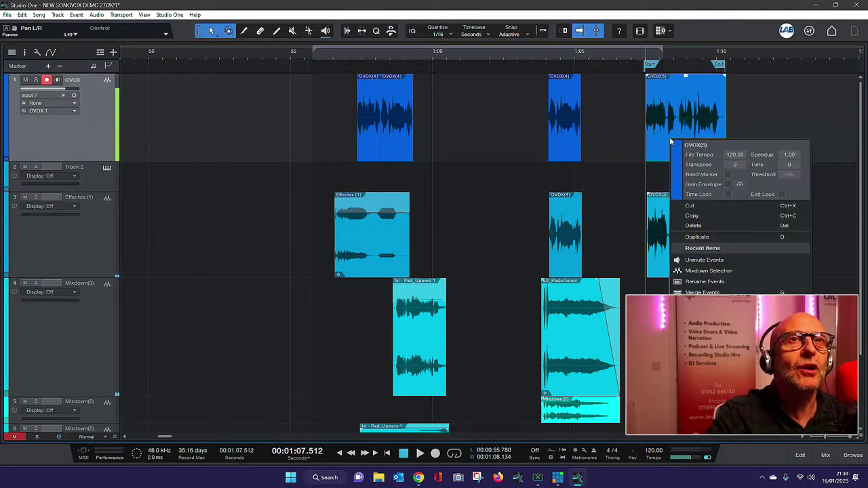
{"action": "left_click", "coordinate": [696, 270]}
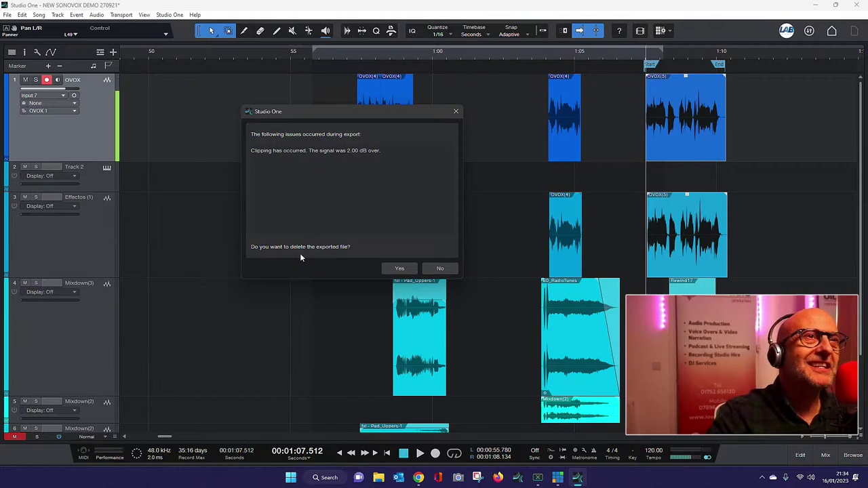
{"action": "left_click", "coordinate": [436, 270]}
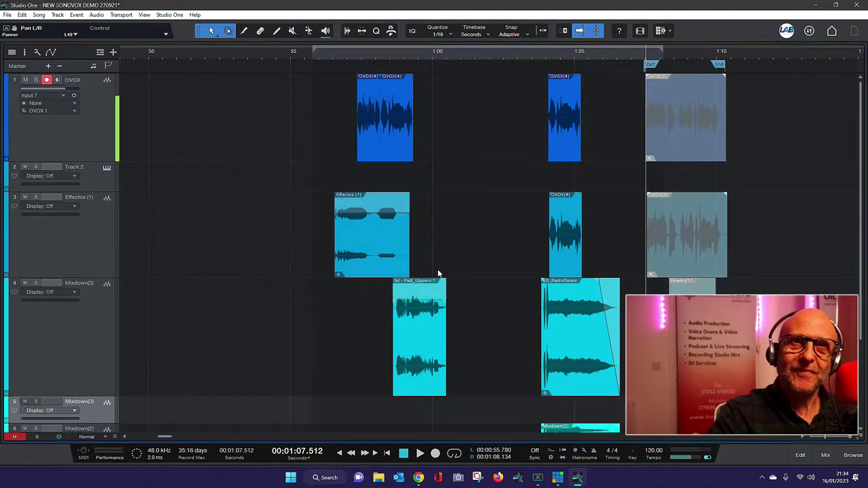
{"action": "key", "text": "space"}
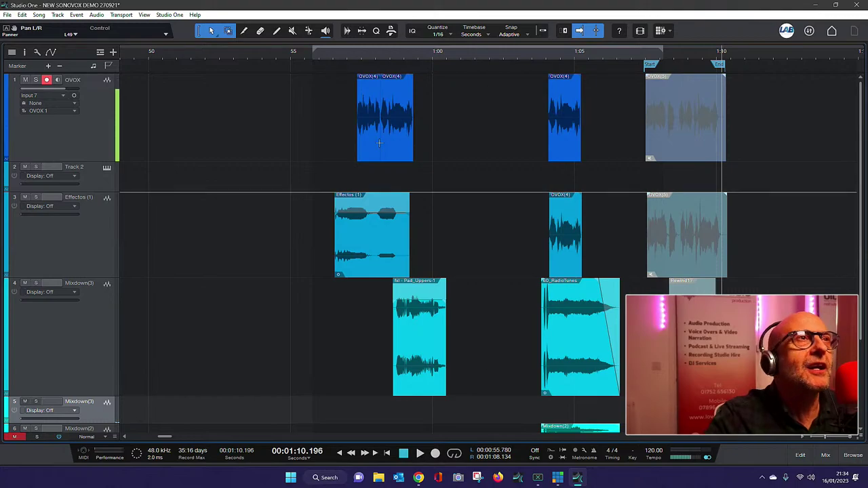
Export the mixdown between the Start and End markers as a 320 kbps MP3 named IN_THE_MIX_RV_NEW_160123.
{"action": "left_click", "coordinate": [39, 15]}
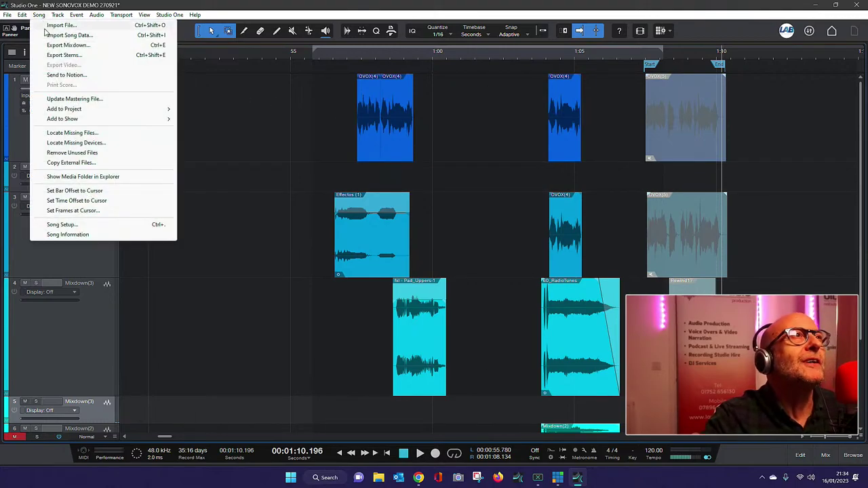
{"action": "left_click", "coordinate": [68, 45]}
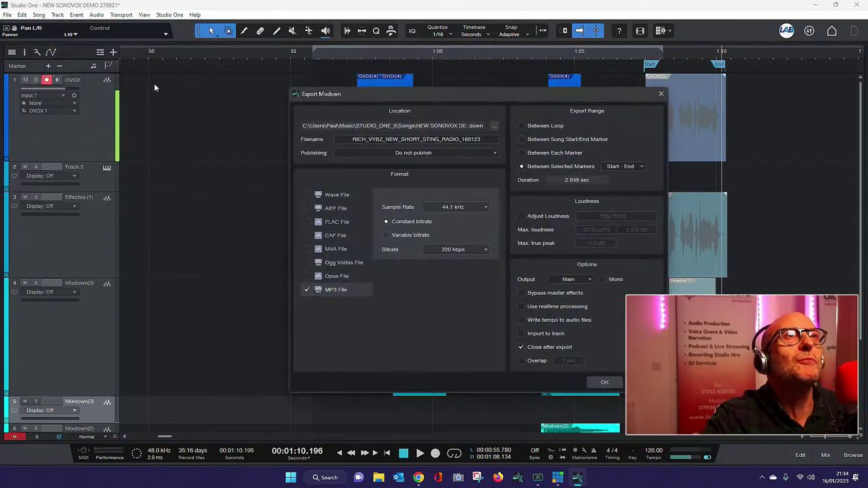
{"action": "left_click", "coordinate": [404, 141]}
{"action": "left_click", "coordinate": [481, 138]}
{"action": "key", "text": "BackSpace"}
{"action": "key", "text": "BackSpace"}
{"action": "key", "text": "BackSpace"}
{"action": "key", "text": "BackSpace"}
{"action": "key", "text": "BackSpace"}
{"action": "key", "text": "BackSpace"}
{"action": "key", "text": "BackSpace"}
{"action": "key", "text": "BackSpace"}
{"action": "key", "text": "BackSpace"}
{"action": "key", "text": "BackSpace"}
{"action": "key", "text": "BackSpace"}
{"action": "key", "text": "BackSpace"}
{"action": "key", "text": "BackSpace"}
{"action": "key", "text": "BackSpace"}
{"action": "key", "text": "BackSpace"}
{"action": "key", "text": "BackSpace"}
{"action": "key", "text": "BackSpace"}
{"action": "key", "text": "BackSpace"}
{"action": "key", "text": "BackSpace"}
{"action": "key", "text": "BackSpace"}
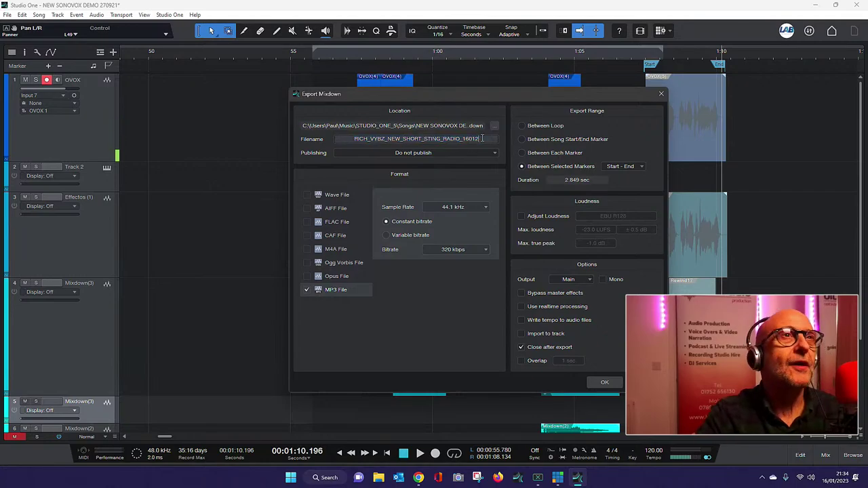
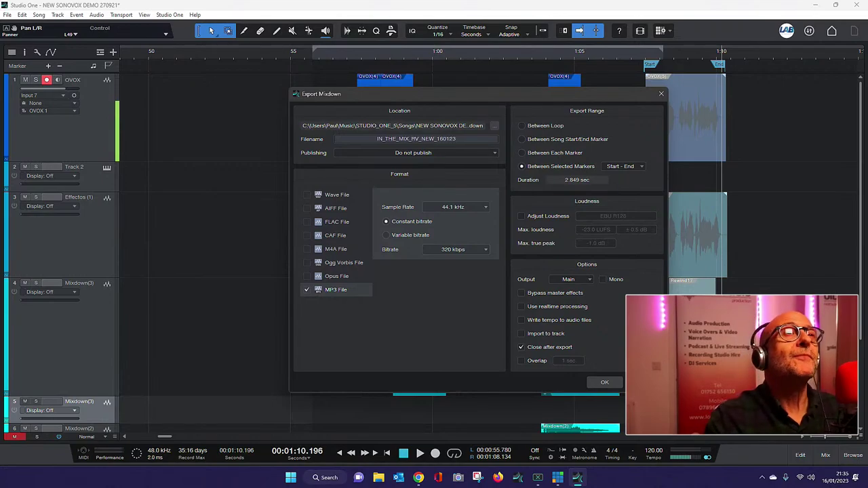
{"action": "left_click", "coordinate": [601, 383]}
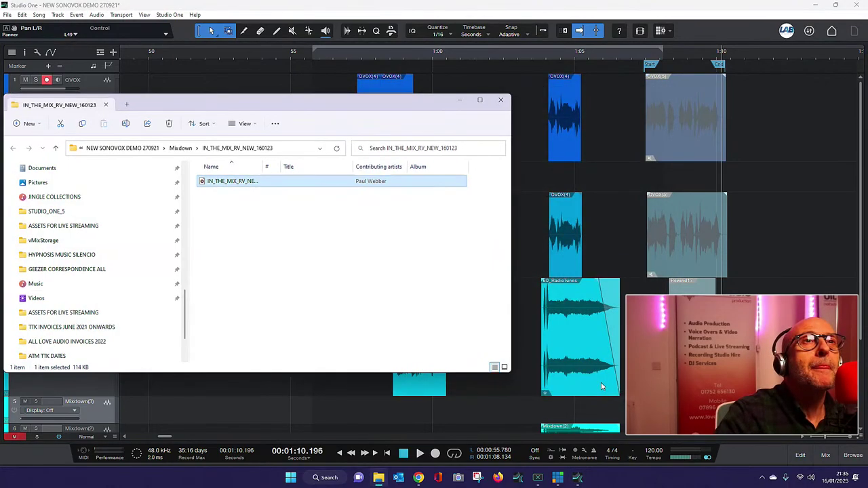
Rename the exported MP3 as IN_THE_MIX_RV_NEW_160123, without the "- 01 Start" suffix.
{"action": "left_click", "coordinate": [126, 124]}
{"action": "left_click", "coordinate": [304, 181]}
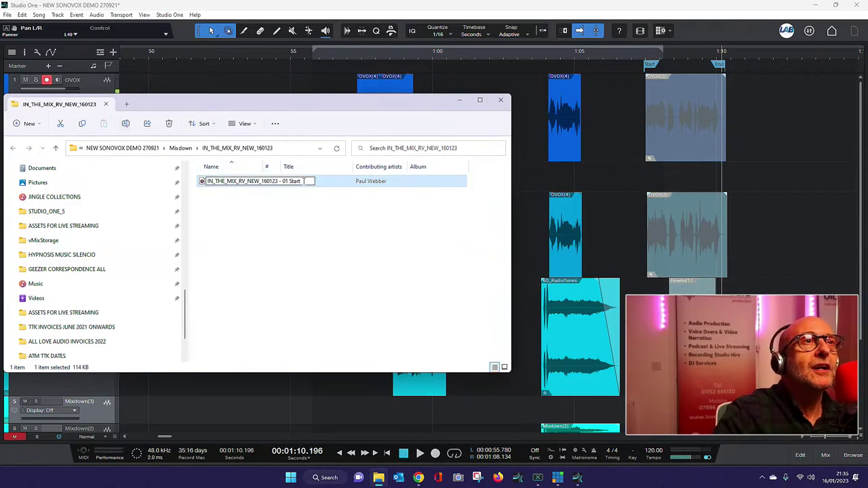
{"action": "key", "text": "BackSpace"}
{"action": "key", "text": "BackSpace"}
{"action": "key", "text": "BackSpace"}
{"action": "key", "text": "BackSpace"}
{"action": "key", "text": "BackSpace"}
{"action": "key", "text": "BackSpace"}
{"action": "key", "text": "BackSpace"}
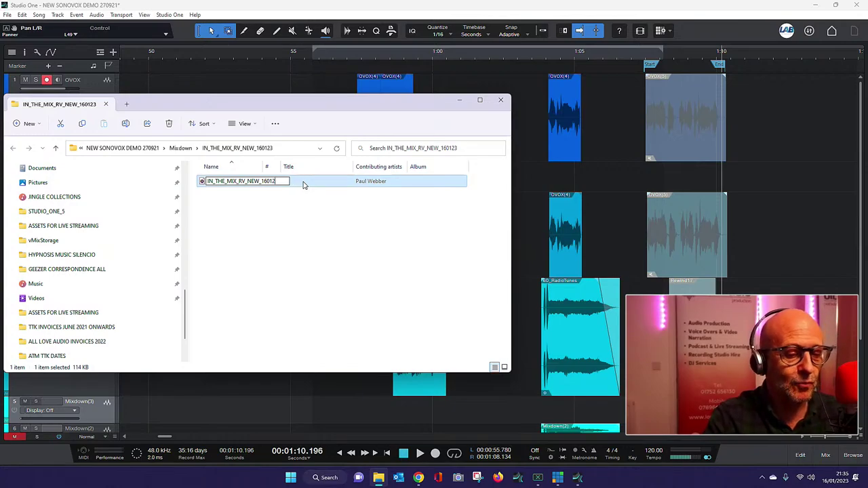
{"action": "left_click", "coordinate": [291, 234]}
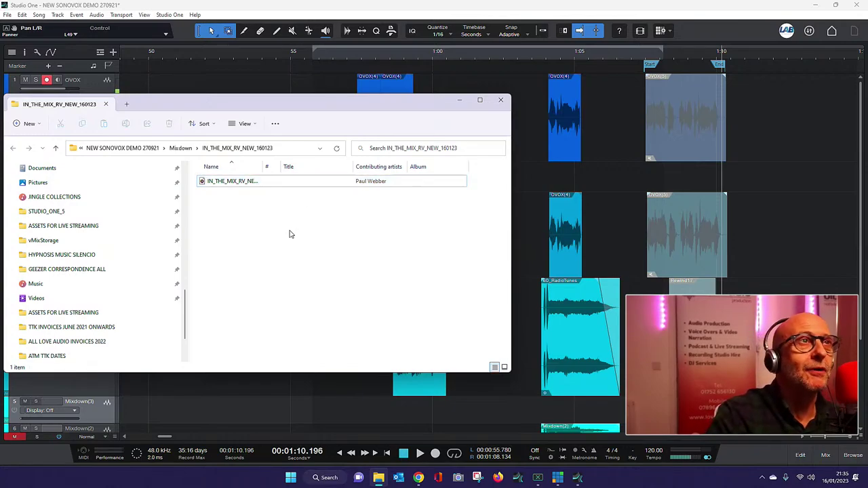
Play the exported IN_THE_MIX_RV_NEW_160123 file in Media Player, and close the player and the folder window.
{"action": "double_click", "coordinate": [243, 182]}
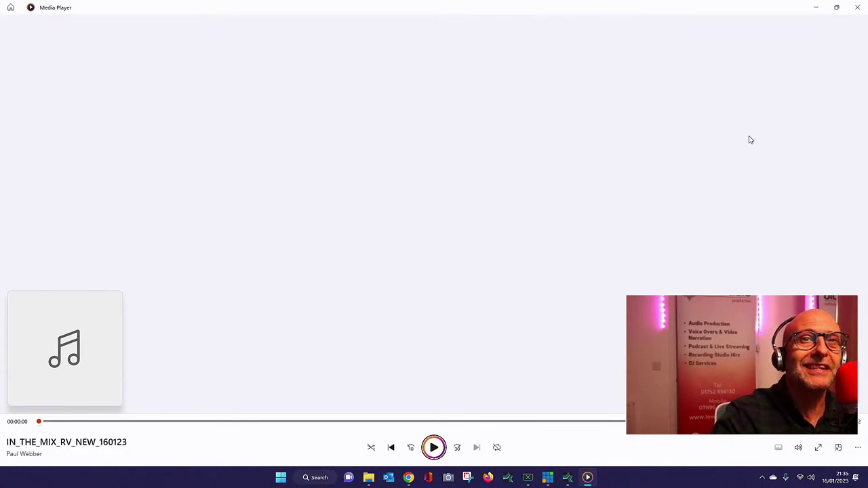
{"action": "left_click", "coordinate": [857, 7]}
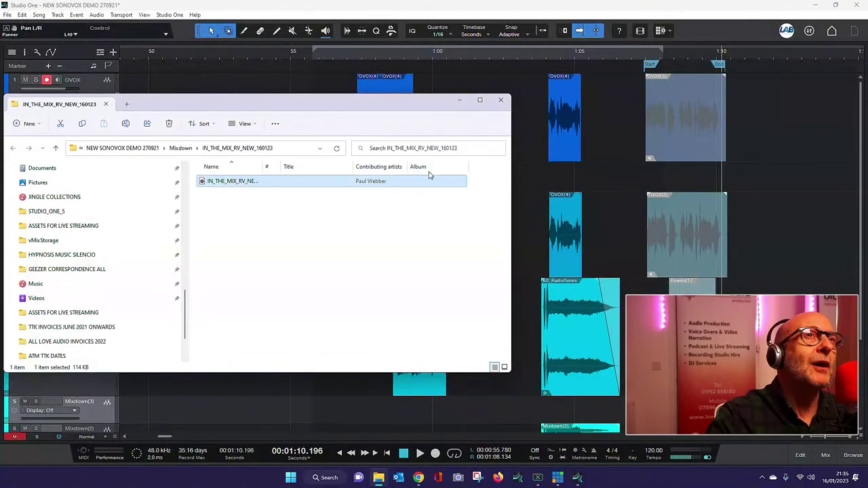
{"action": "left_click", "coordinate": [501, 100]}
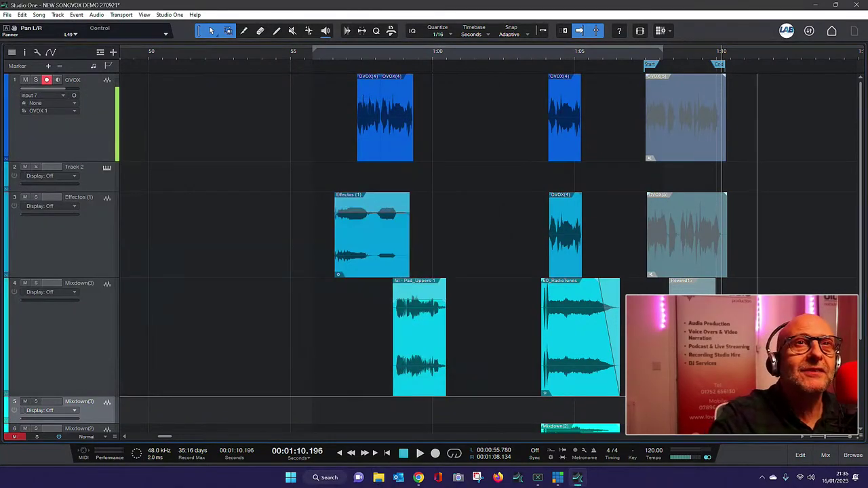
Select the muted OVOX(5) and Rewind17 clips between the Start and End markers and unmute them.
{"action": "left_click", "coordinate": [757, 54]}
{"action": "left_click_drag", "start_coordinate": [753, 298], "coordinate": [641, 127]}
{"action": "right_click", "coordinate": [684, 127]}
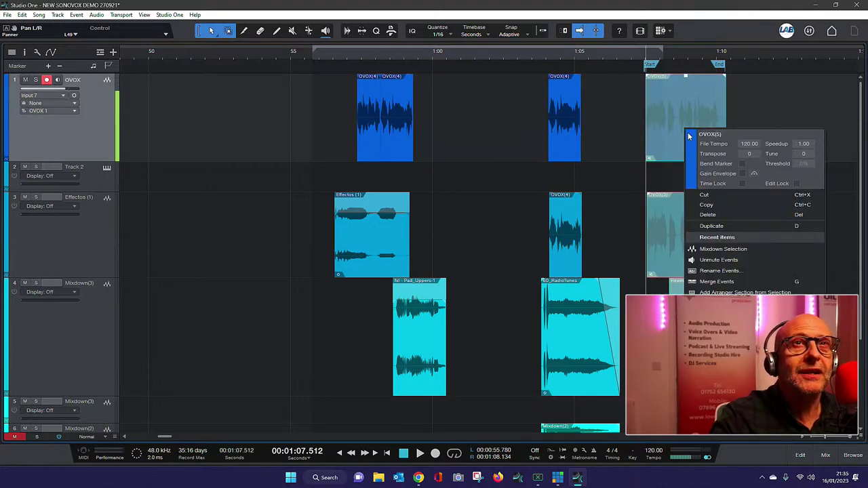
{"action": "left_click", "coordinate": [611, 132]}
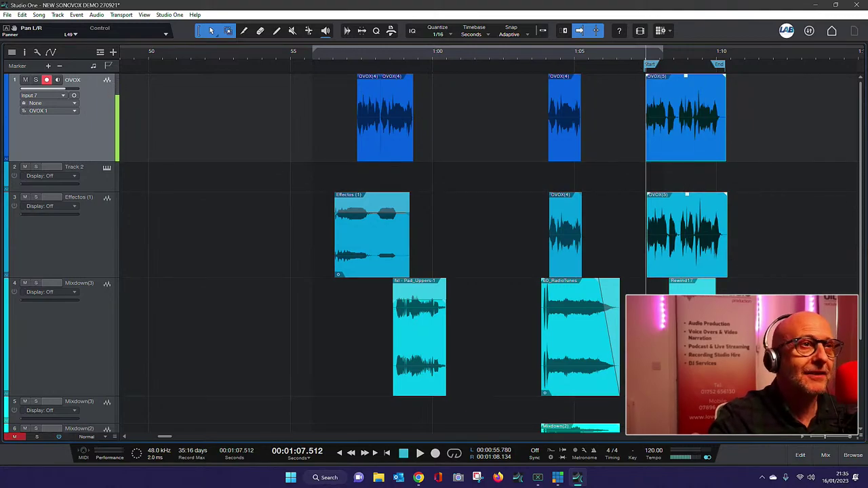
Save the song in the newer version's format and copy the external files to its Media Folder.
{"action": "scroll", "coordinate": [590, 407], "scroll_direction": "down", "scroll_amount": 2}
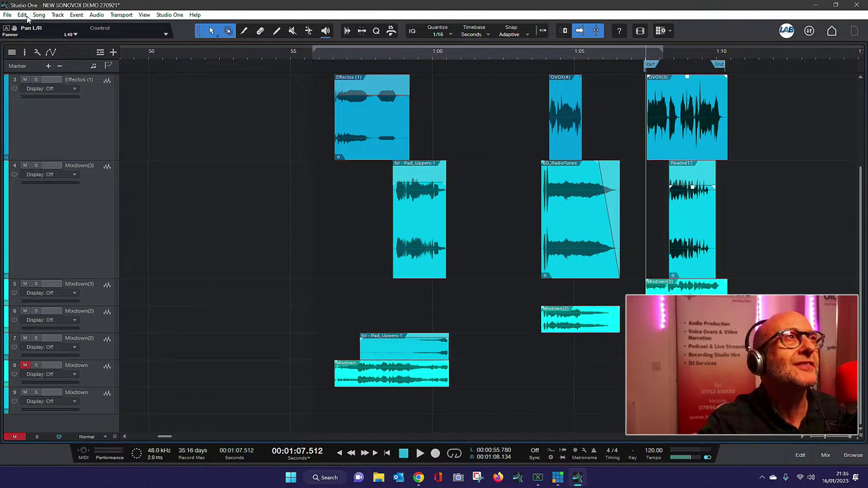
{"action": "left_click", "coordinate": [7, 15]}
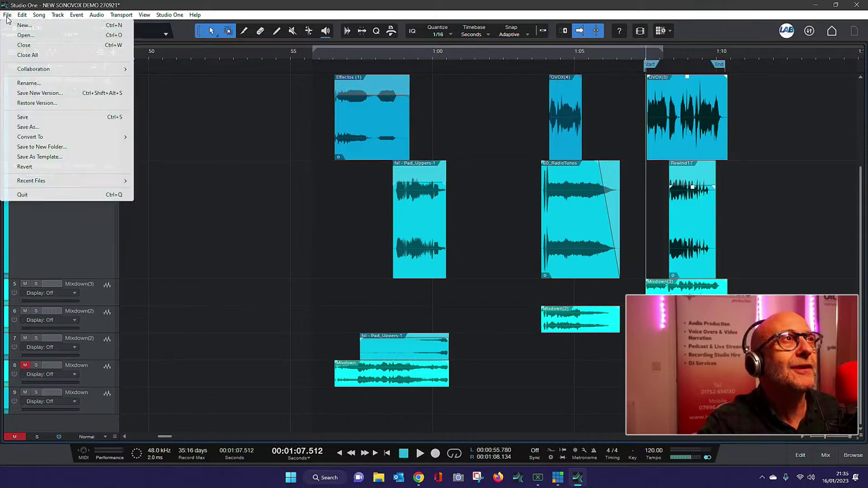
{"action": "left_click", "coordinate": [23, 117]}
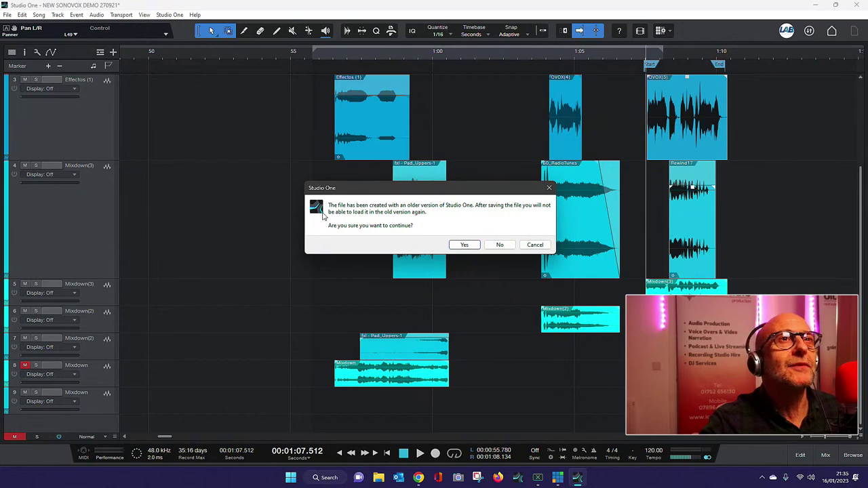
{"action": "left_click", "coordinate": [465, 245]}
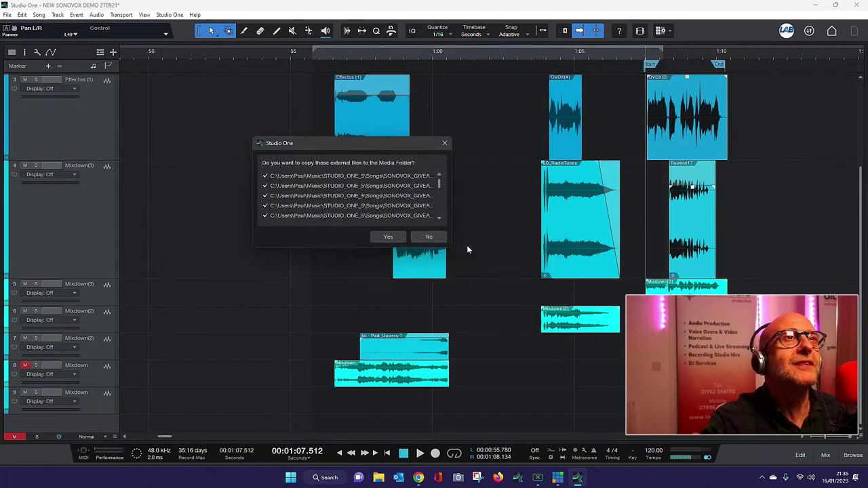
{"action": "left_click", "coordinate": [390, 237]}
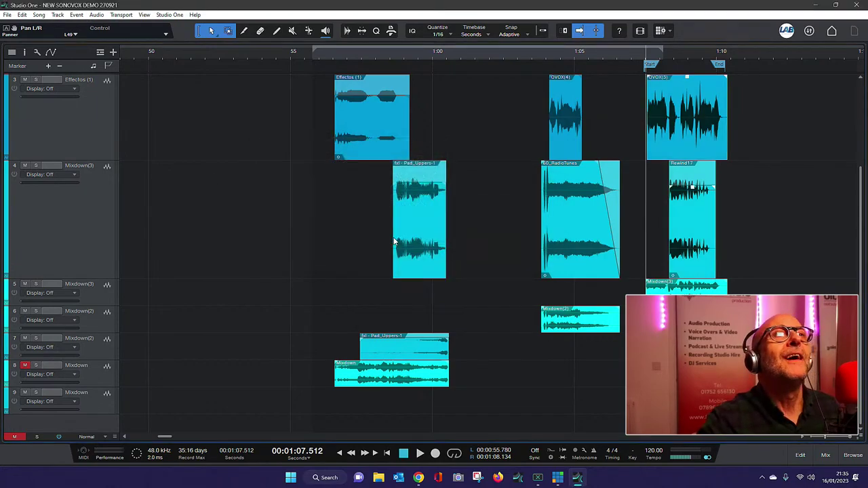
Quit Studio One and switch to vMix.
{"action": "left_click", "coordinate": [8, 16]}
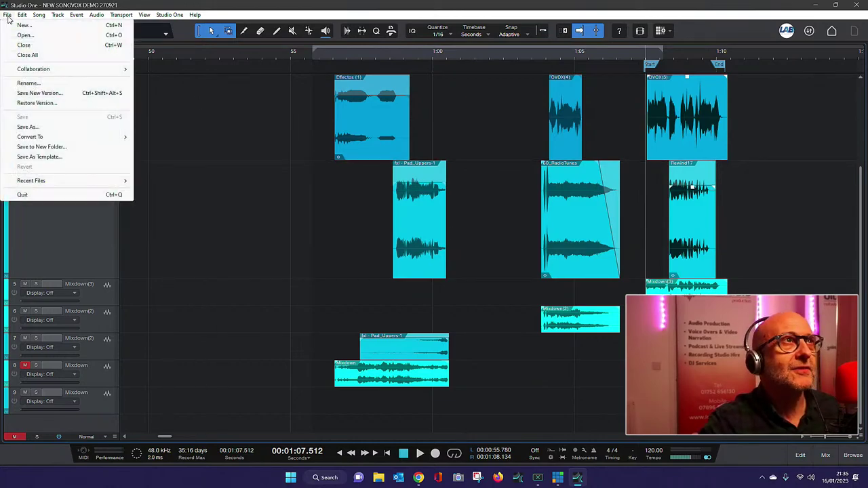
{"action": "left_click", "coordinate": [28, 195]}
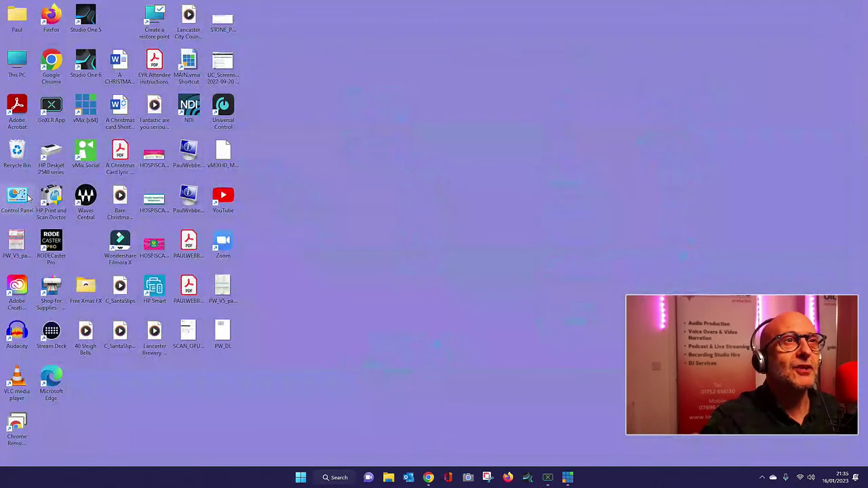
{"action": "left_click", "coordinate": [567, 478]}
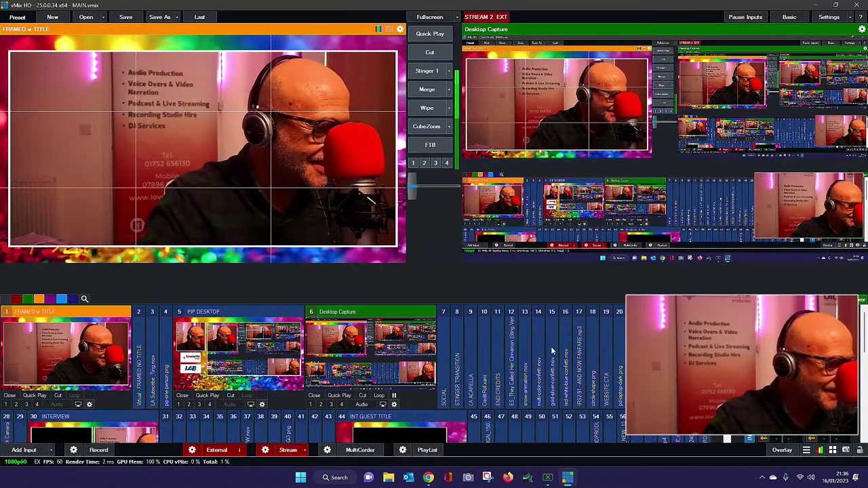